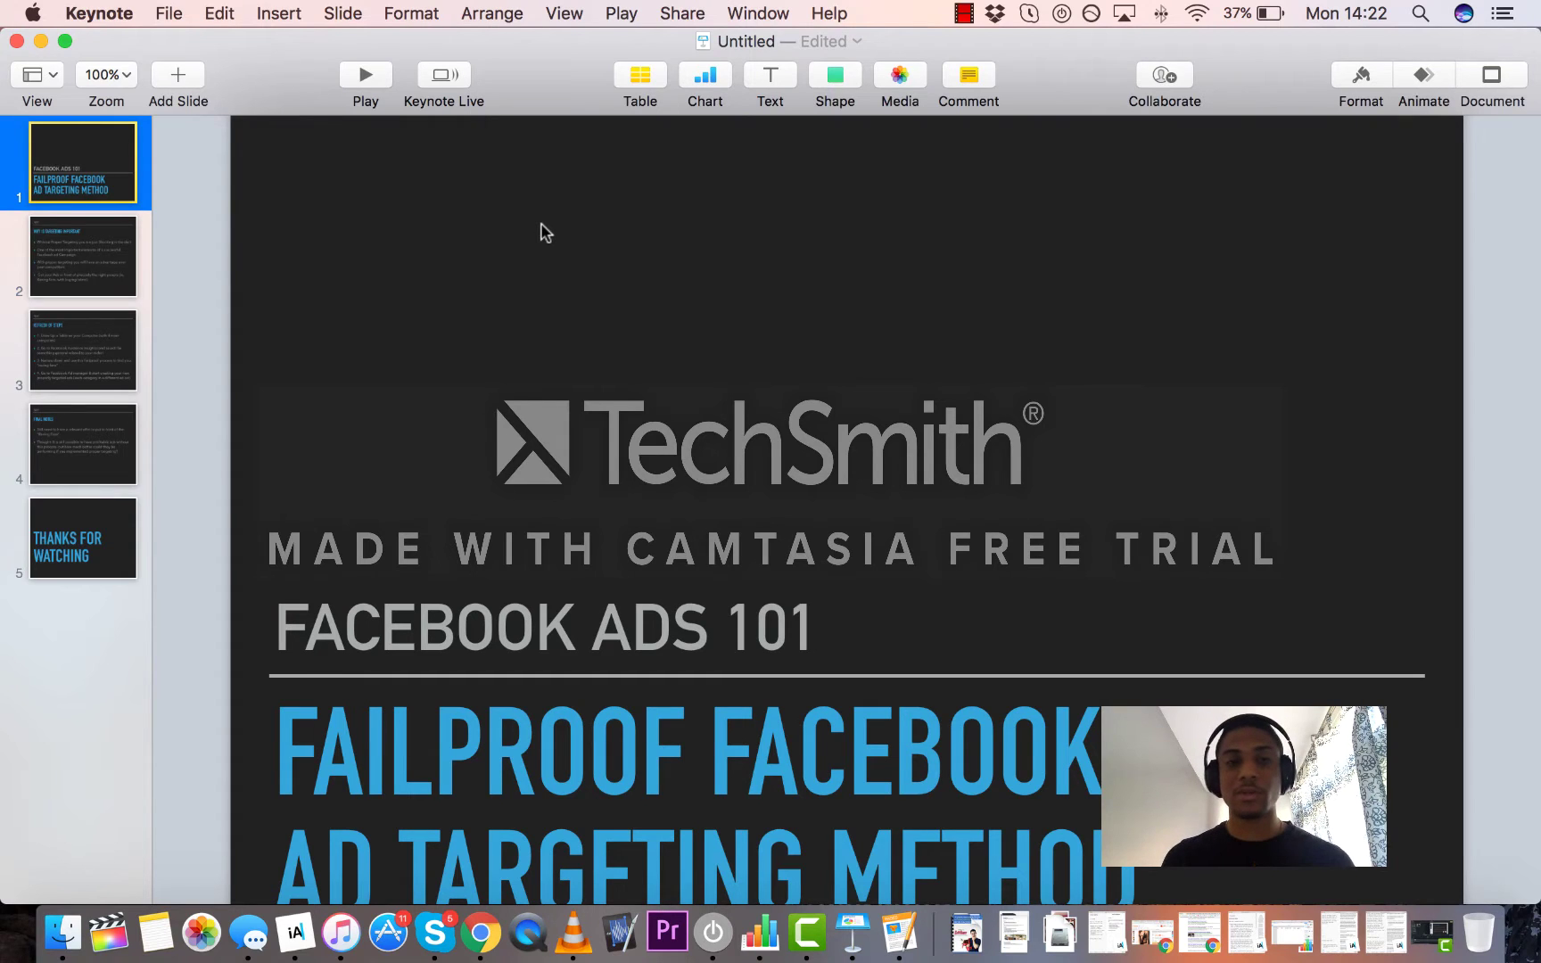
# Show the 'Why Is Targeting Important' slide in Keynote, then bring up Mission Control
pyautogui.scroll(-2, 544, 434)
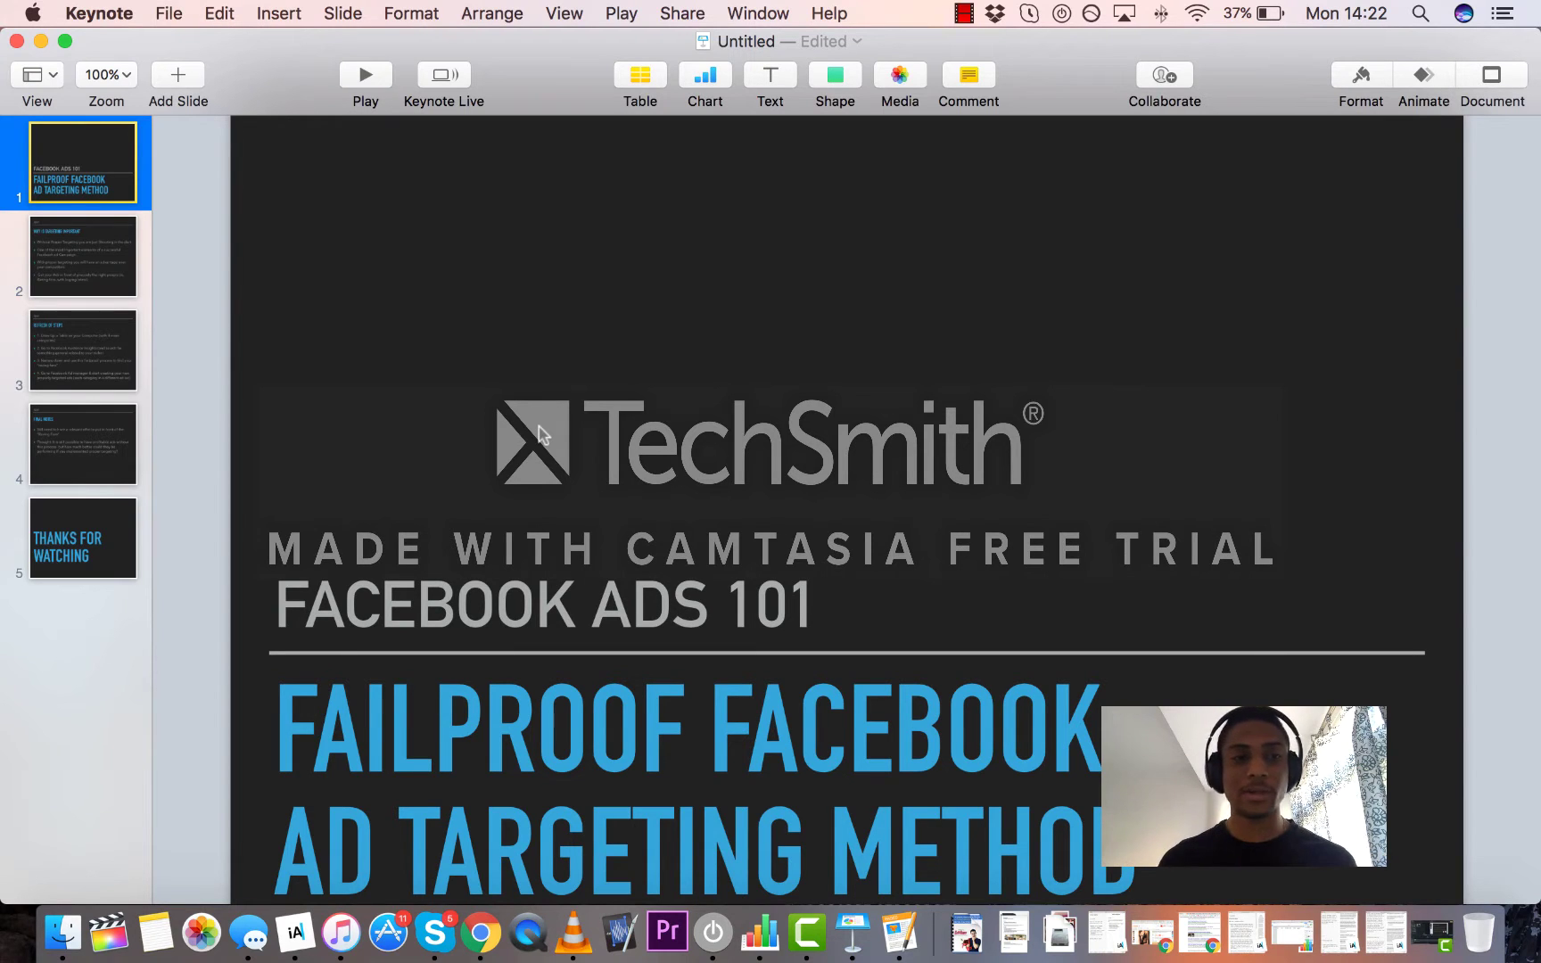
pyautogui.click(112, 258)
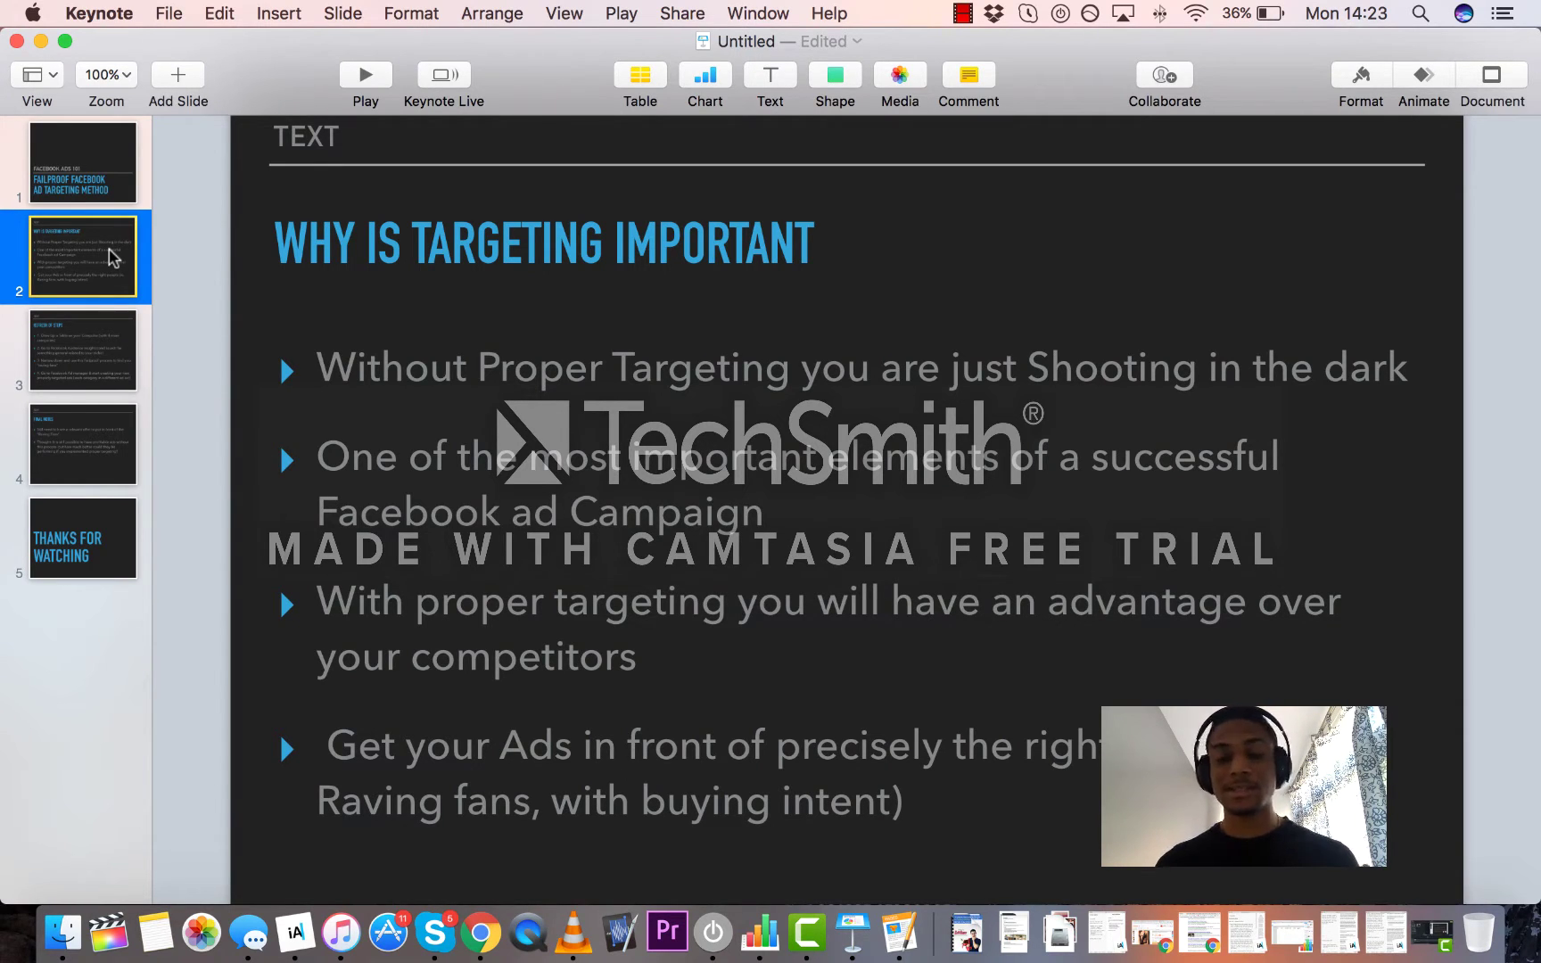
pyautogui.hotkey('ctrl', 'Up')
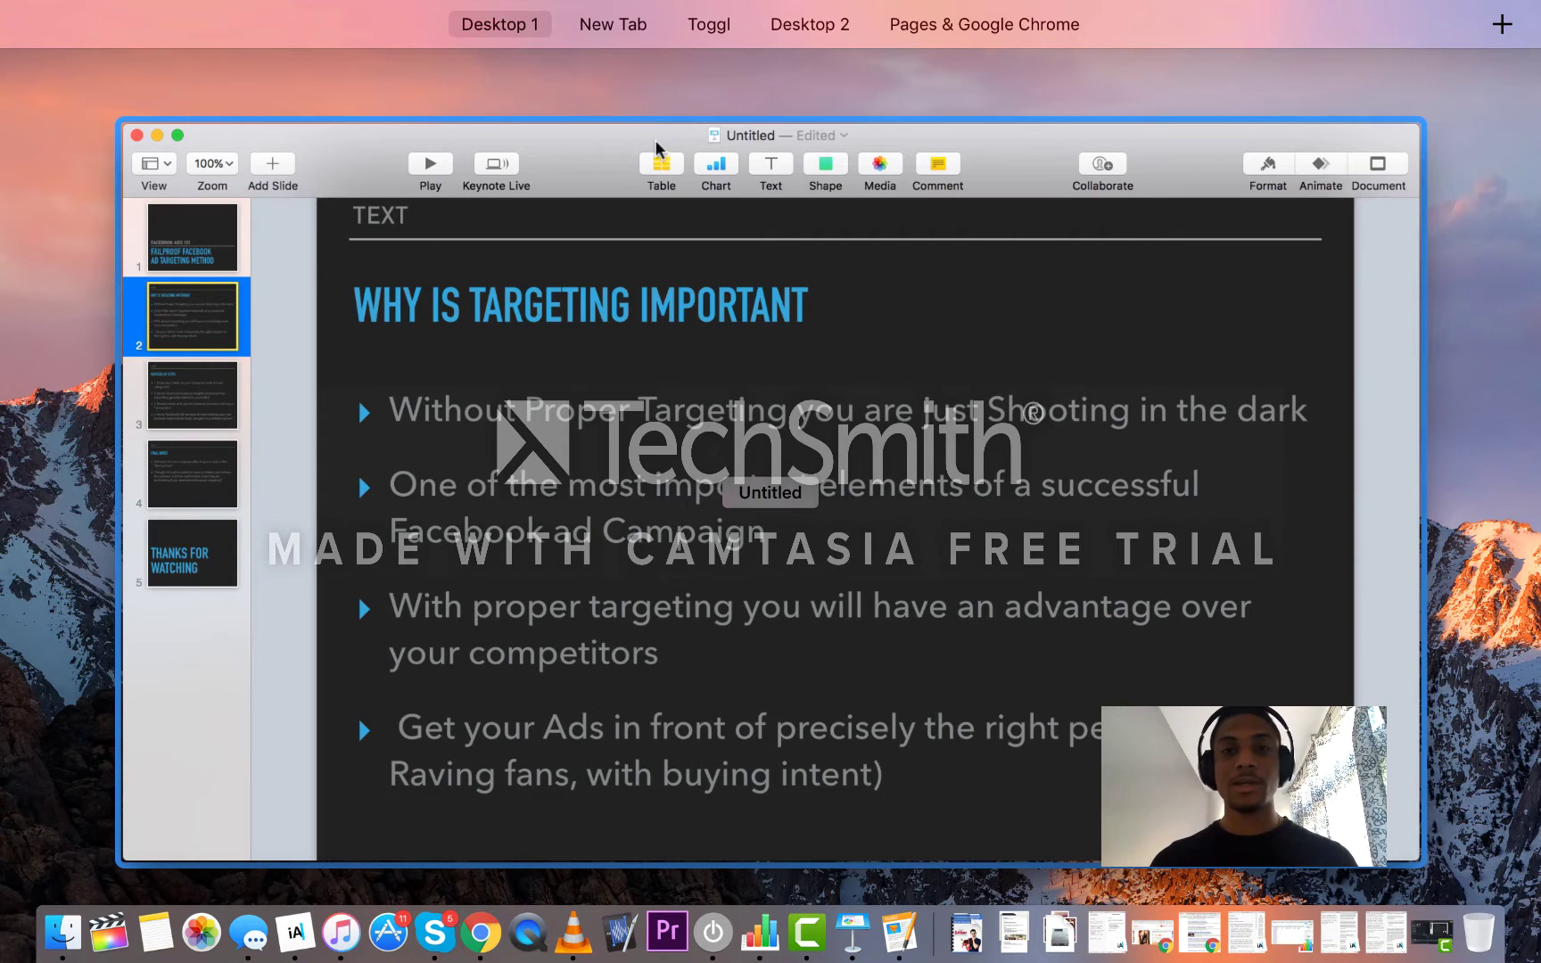
# Switch to the Pages & Google Chrome desktop and select the Websites/ Information header cell
pyautogui.moveTo(995, 41)
pyautogui.click(980, 103)
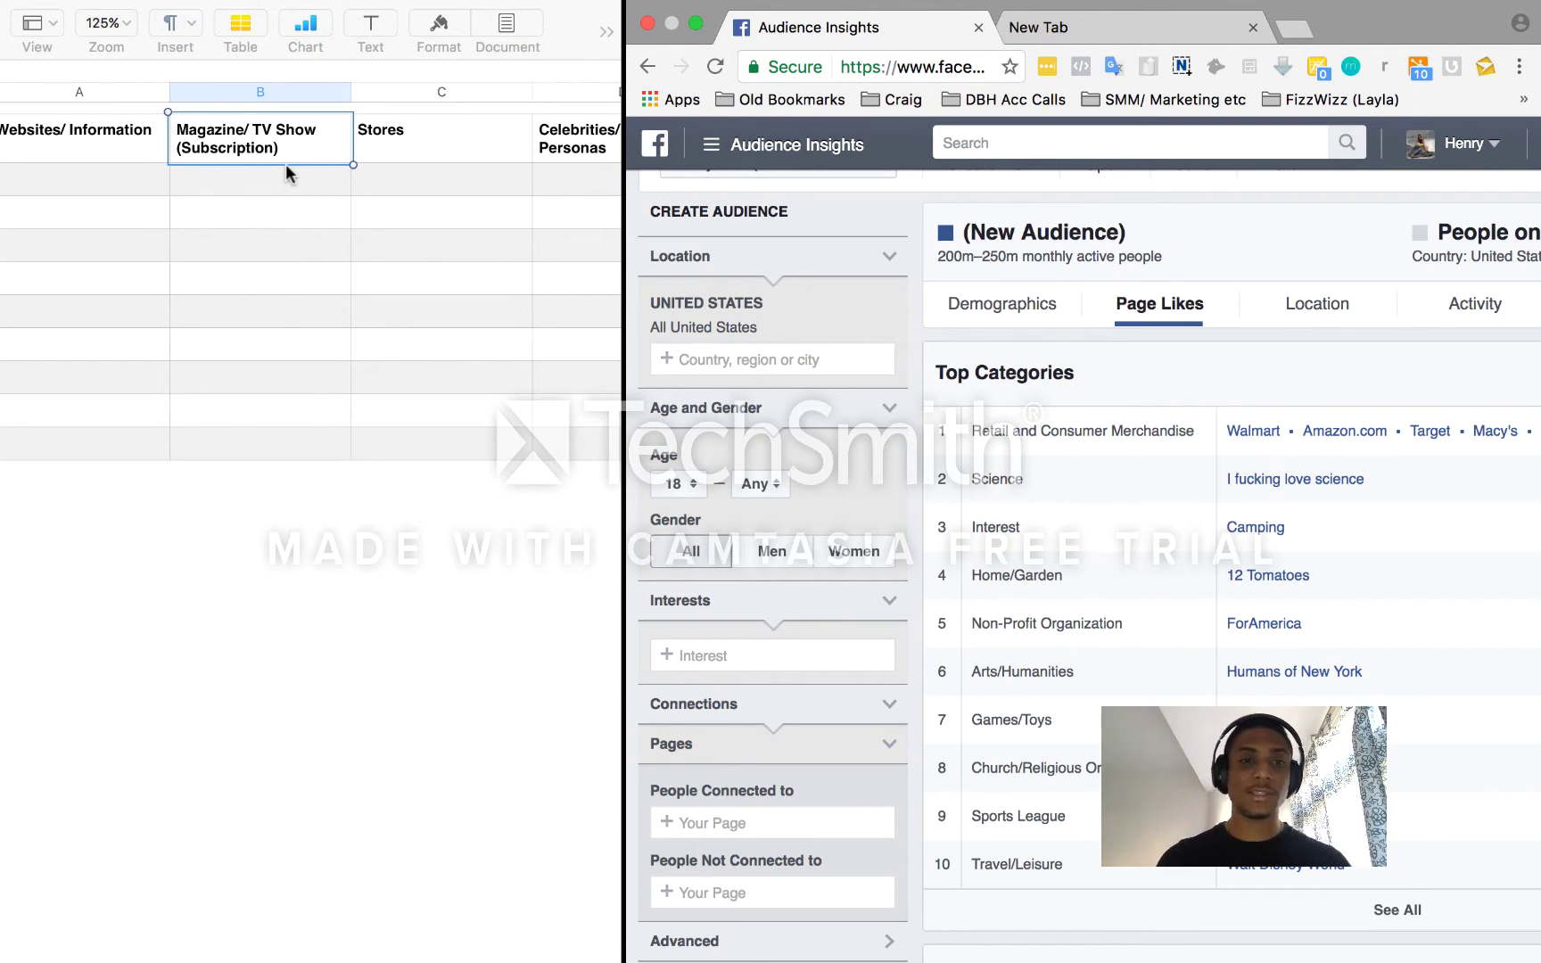
pyautogui.click(134, 134)
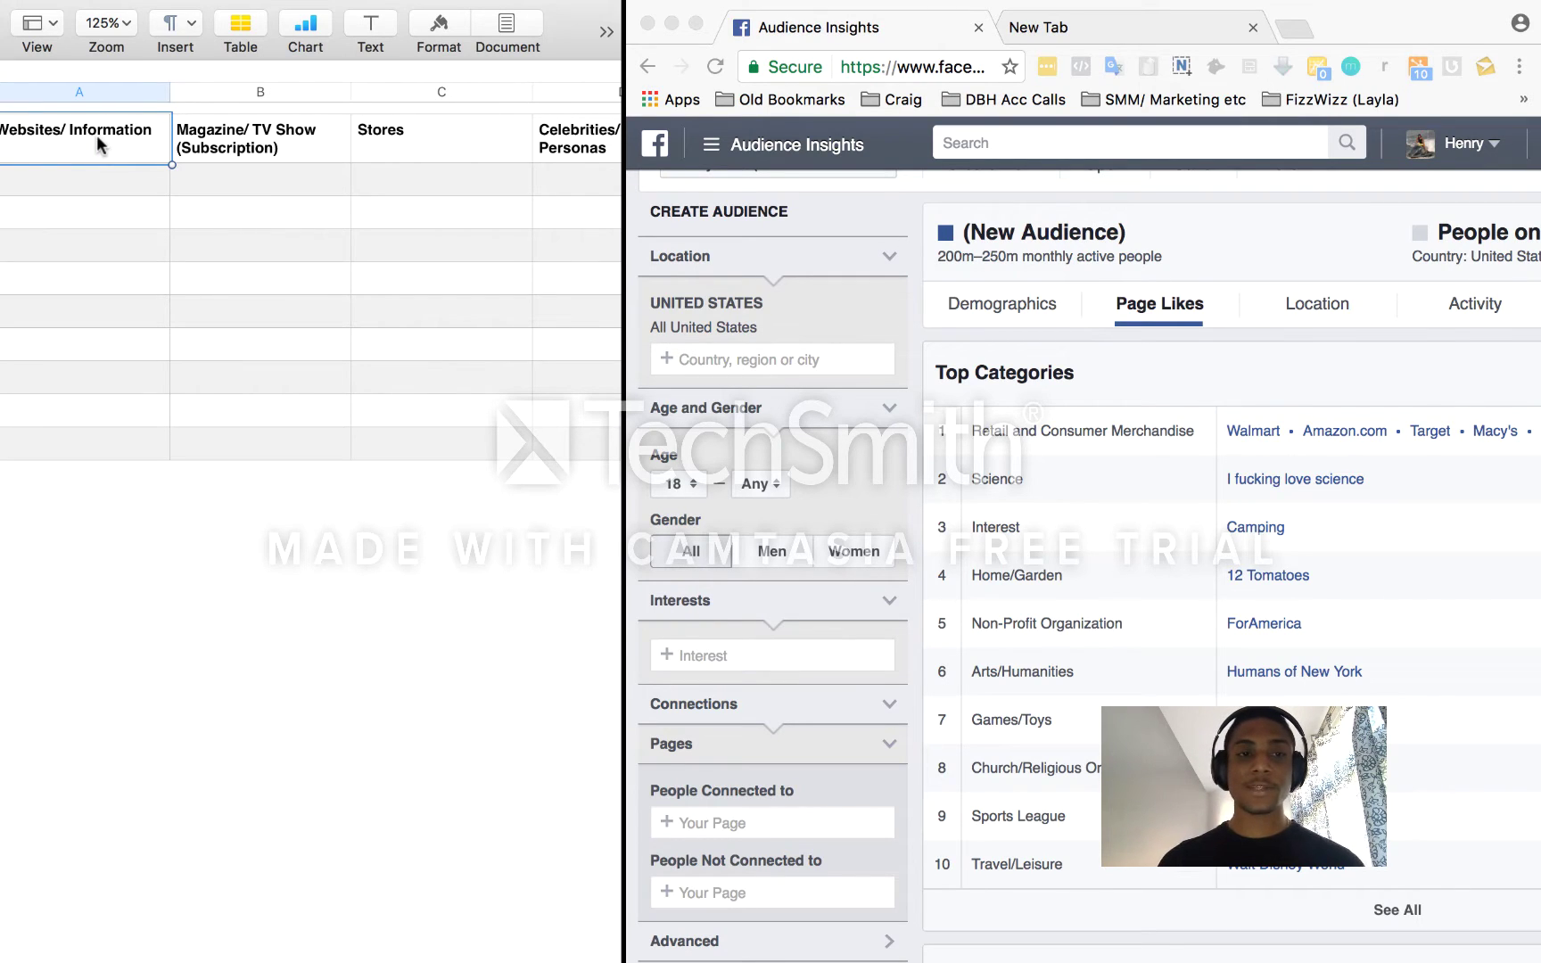
pyautogui.click(284, 135)
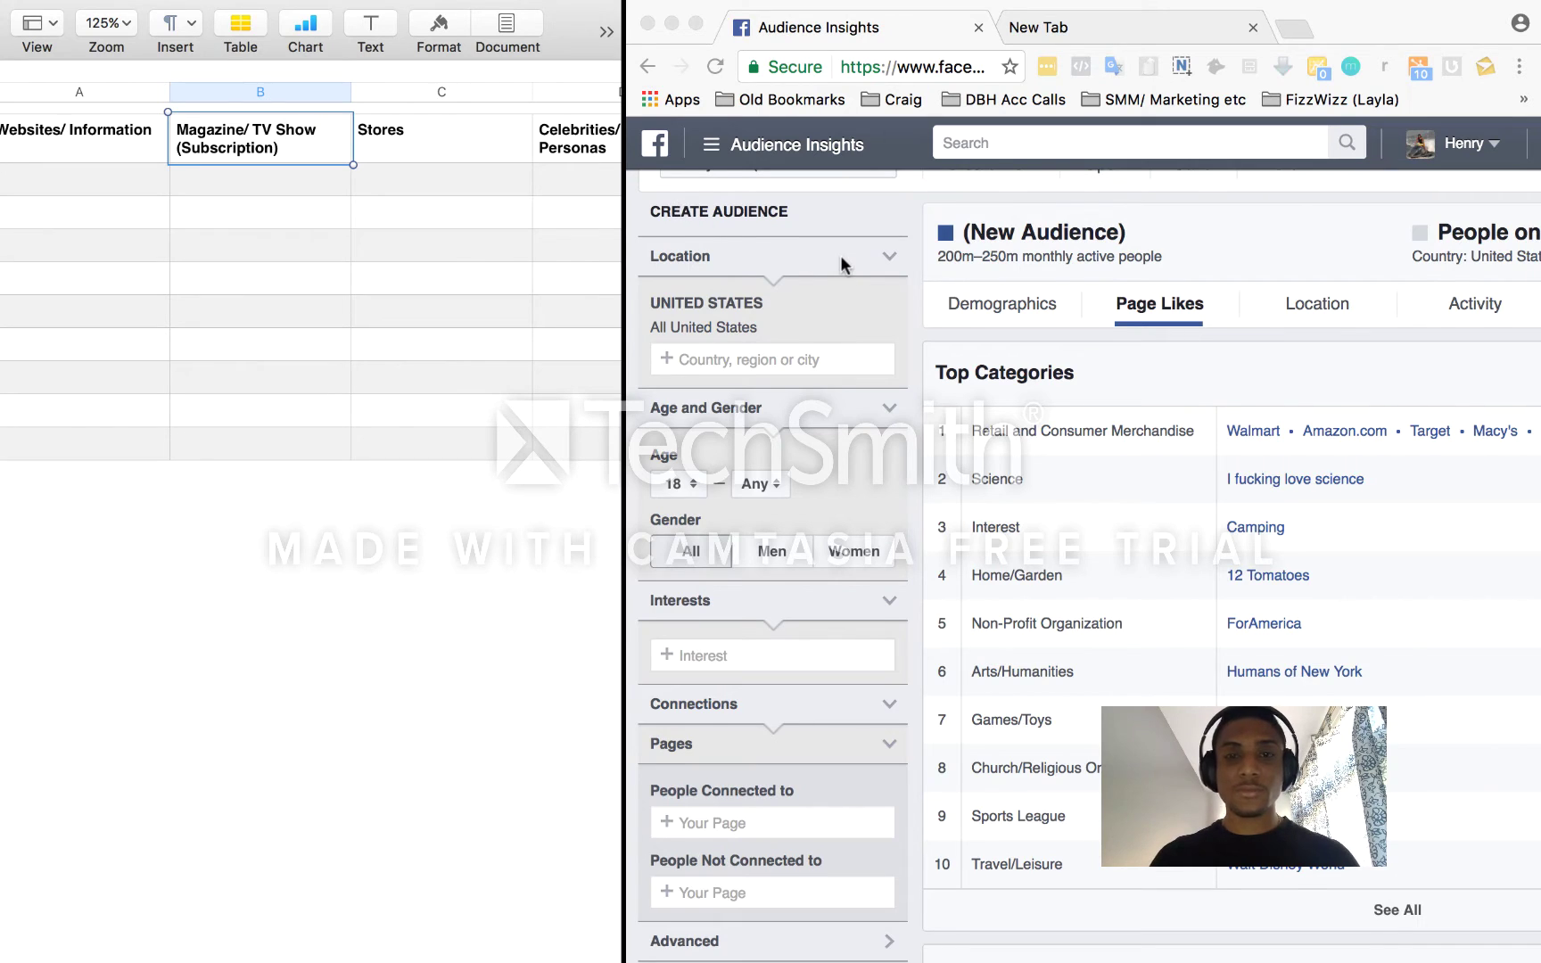
pyautogui.scroll(2, 840, 259)
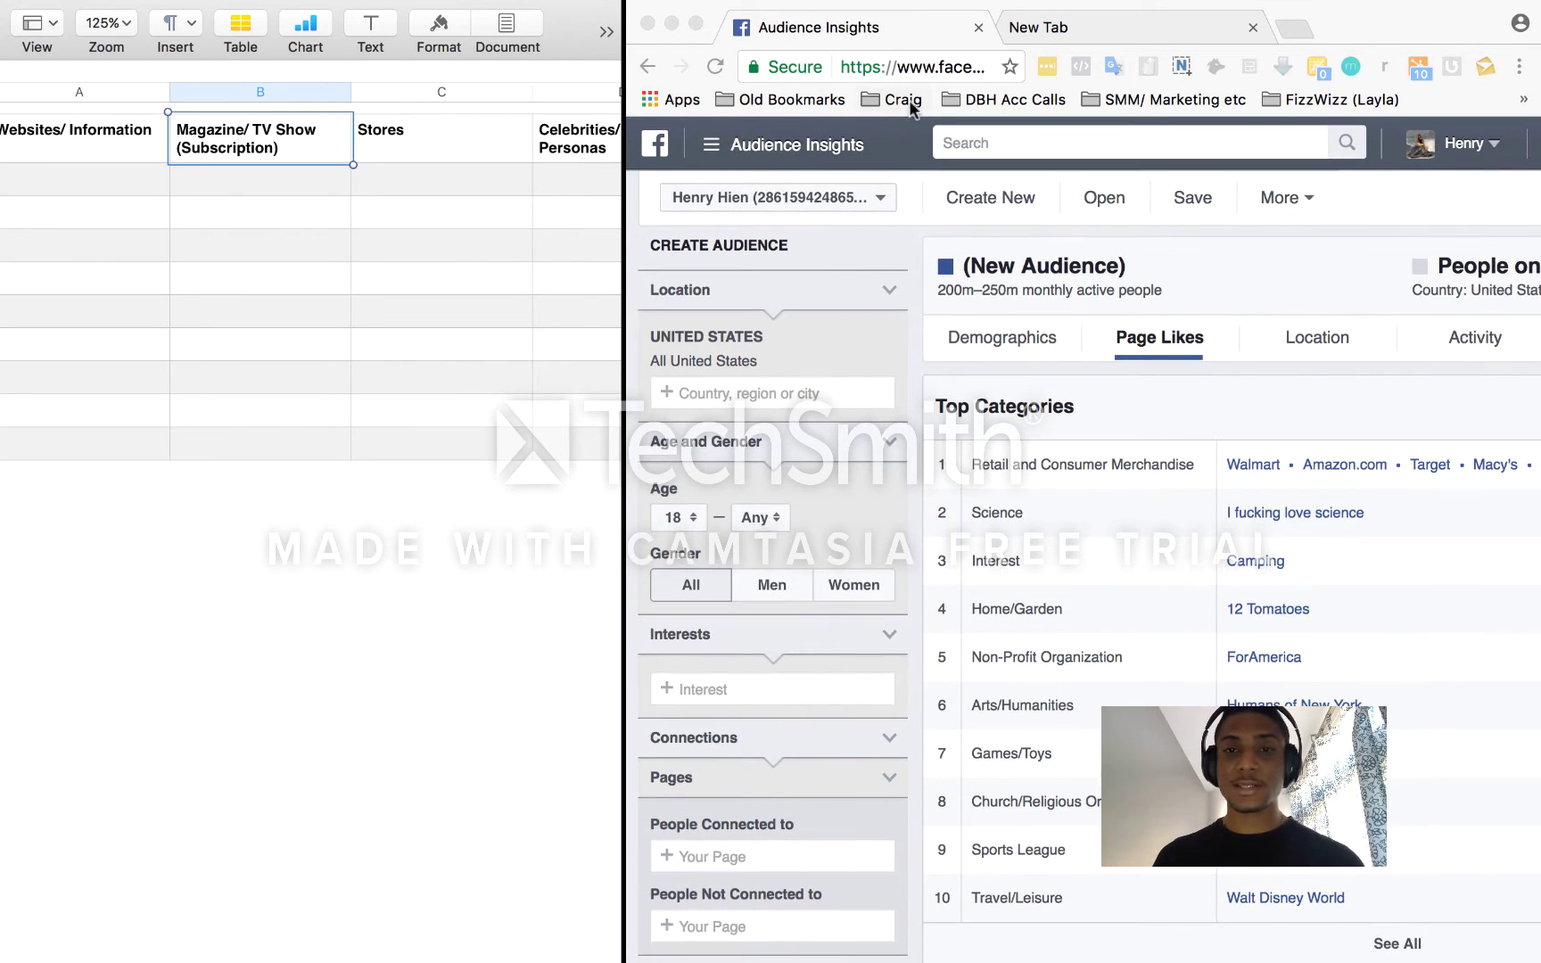
pyautogui.click(906, 69)
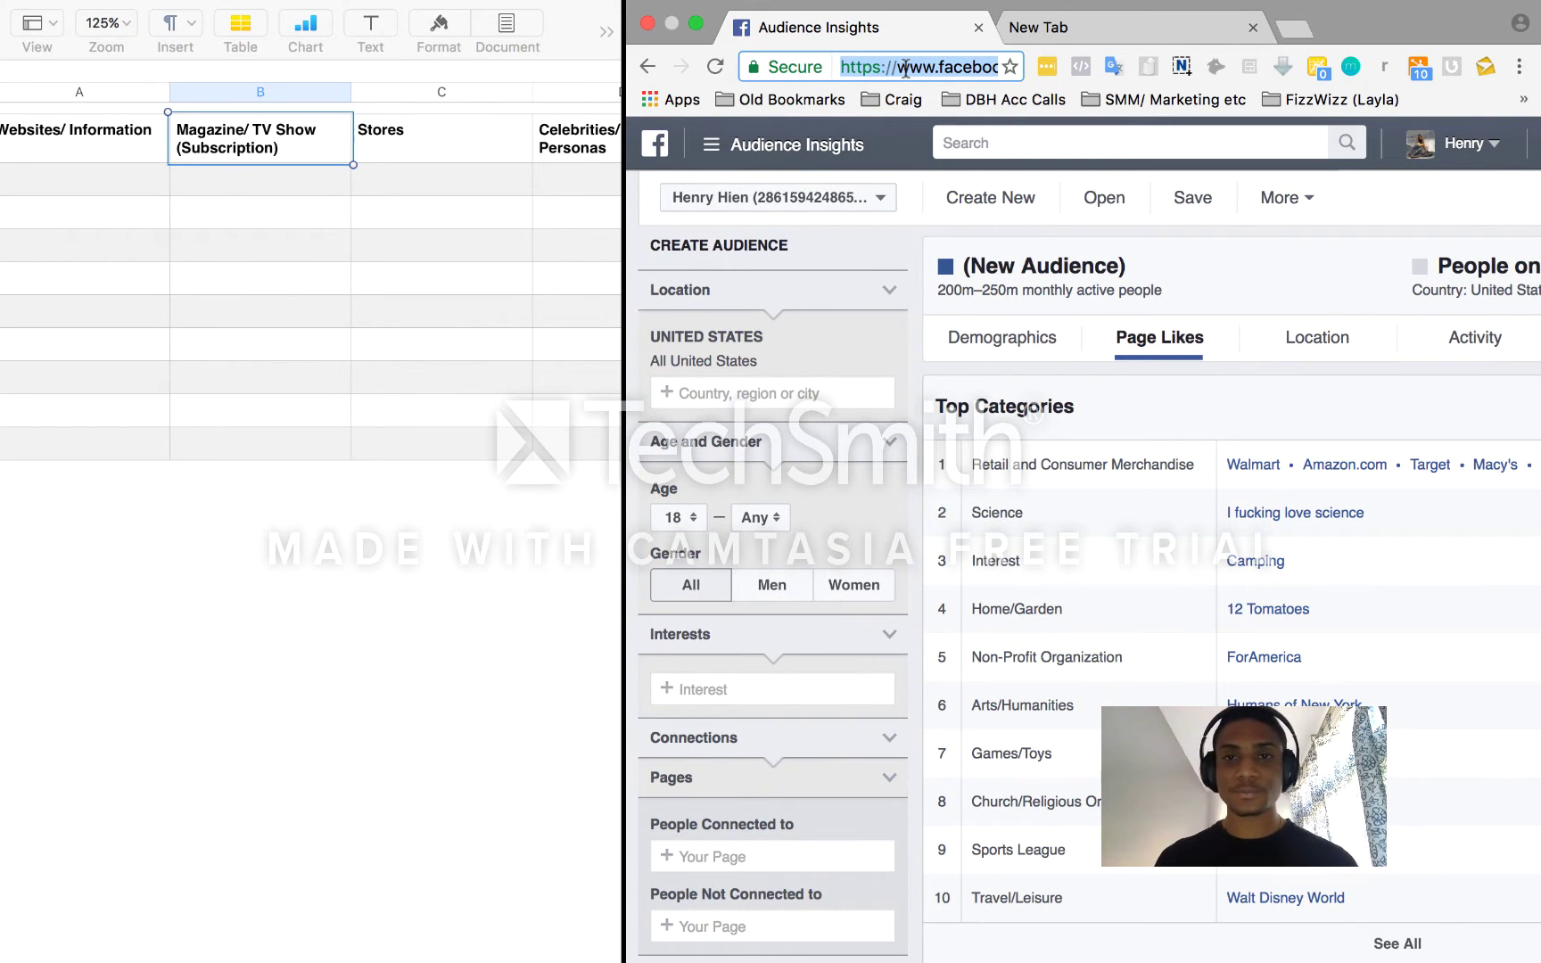
pyautogui.click(905, 68)
pyautogui.press('Right')
pyautogui.press('Right')
pyautogui.press('Right')
pyautogui.press('Right')
pyautogui.press('Right')
pyautogui.press('Right')
pyautogui.press('Right')
pyautogui.press('Right')
pyautogui.press('Right')
pyautogui.press('Right')
pyautogui.press('Right')
pyautogui.press('Right')
pyautogui.press('Right')
pyautogui.press('Right')
pyautogui.press('Right')
pyautogui.press('Right')
pyautogui.press('Right')
pyautogui.press('Right')
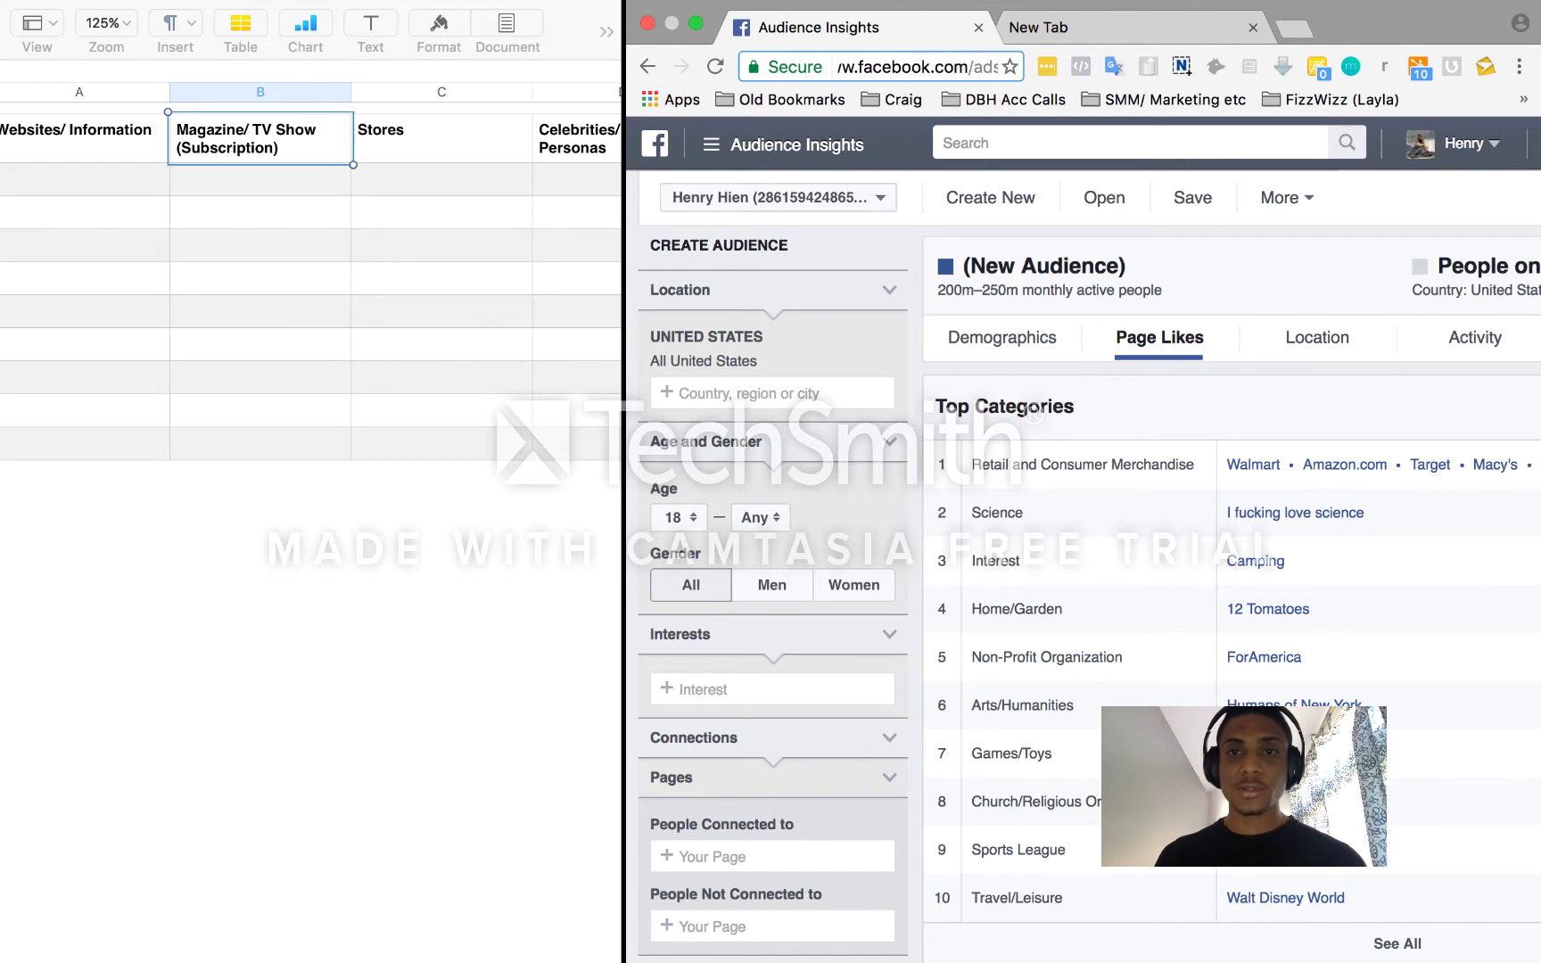
pyautogui.press('Right')
pyautogui.press('Right')
pyautogui.press('Right')
pyautogui.press('Right')
pyautogui.press('Right')
pyautogui.press('Right')
pyautogui.press('Right')
pyautogui.press('Right')
pyautogui.press('Right')
pyautogui.press('Right')
pyautogui.press('Right')
pyautogui.press('Right')
pyautogui.press('Right')
pyautogui.press('Right')
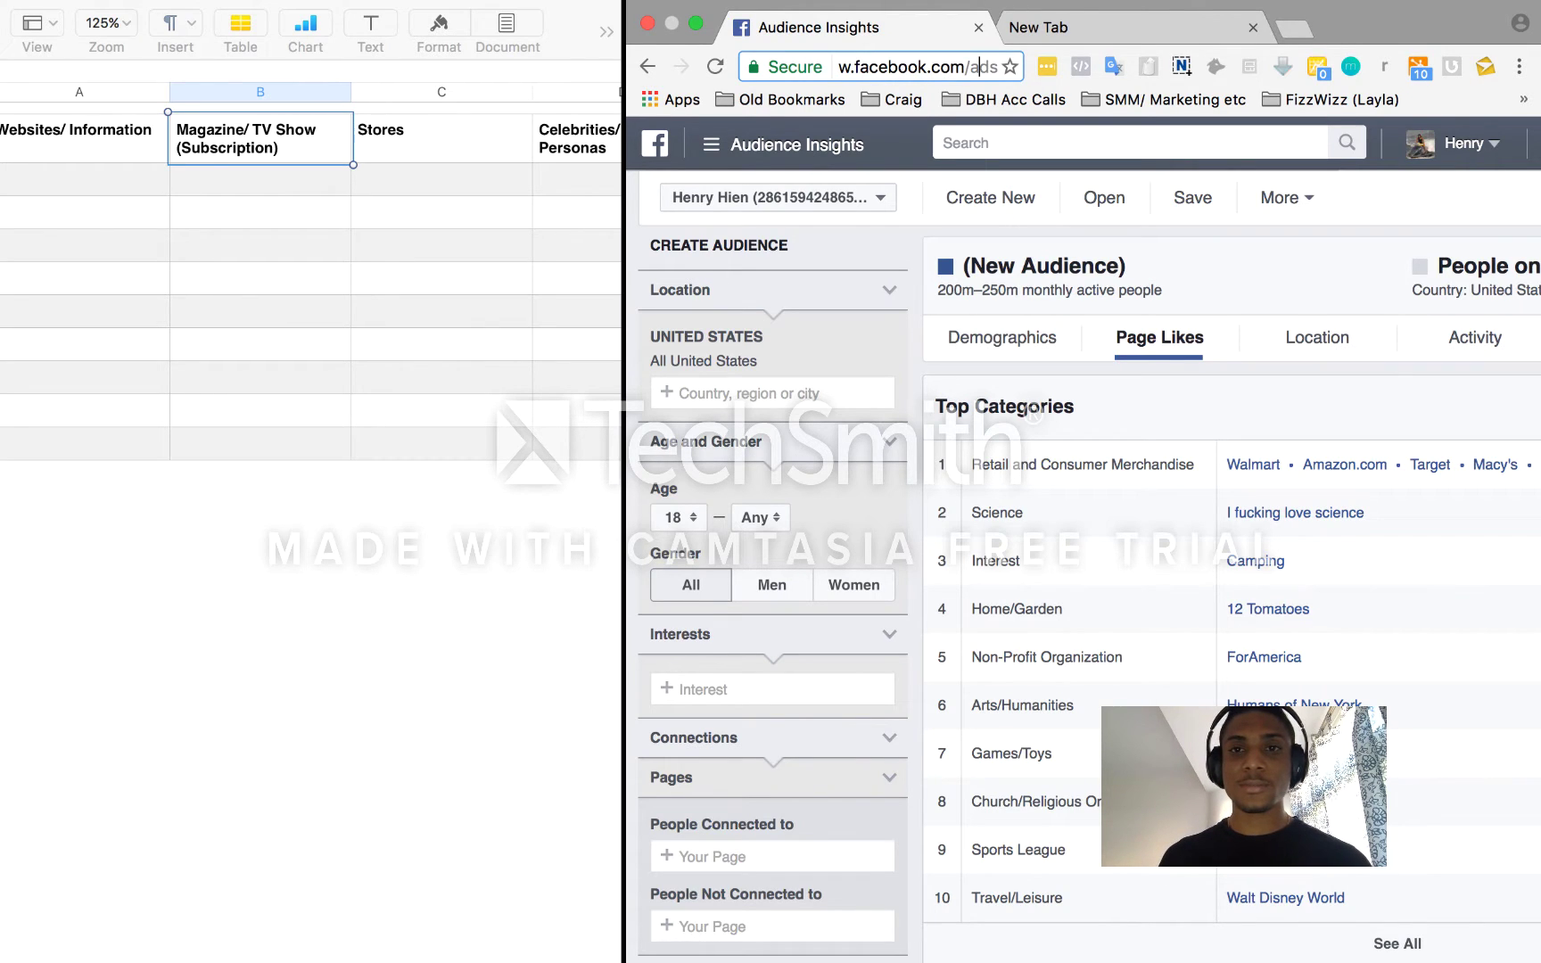
pyautogui.press('Right')
pyautogui.press('Right')
pyautogui.press('Right')
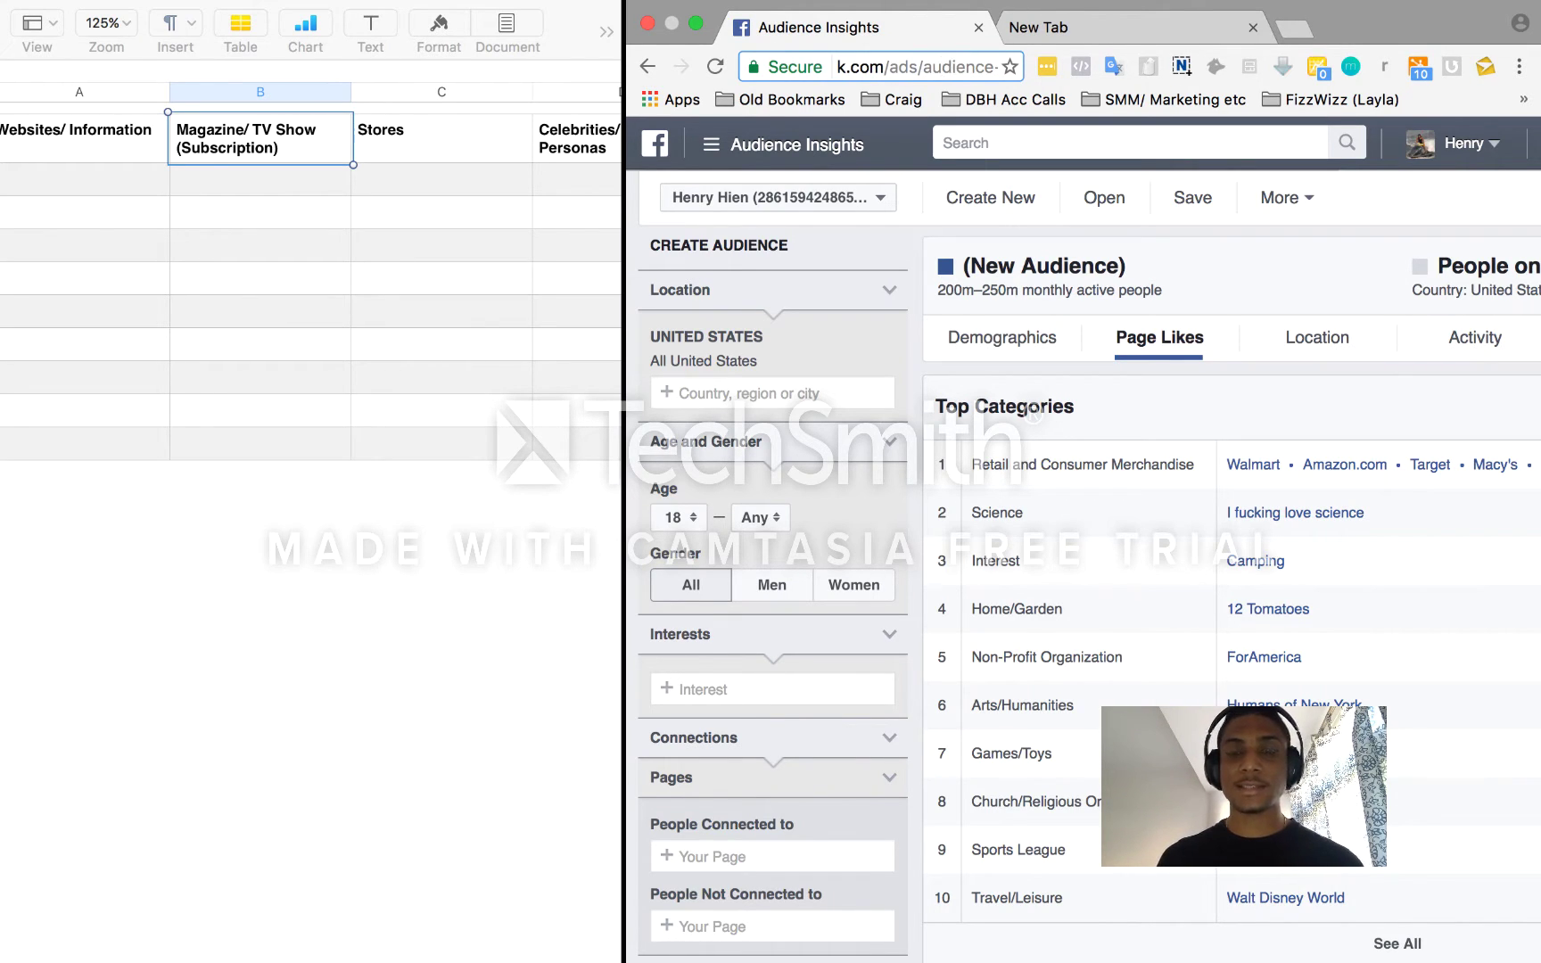
pyautogui.press('Right')
pyautogui.press('Right')
pyautogui.press('Right')
pyautogui.press('Right')
pyautogui.press('Right')
pyautogui.press('Right')
pyautogui.press('Right')
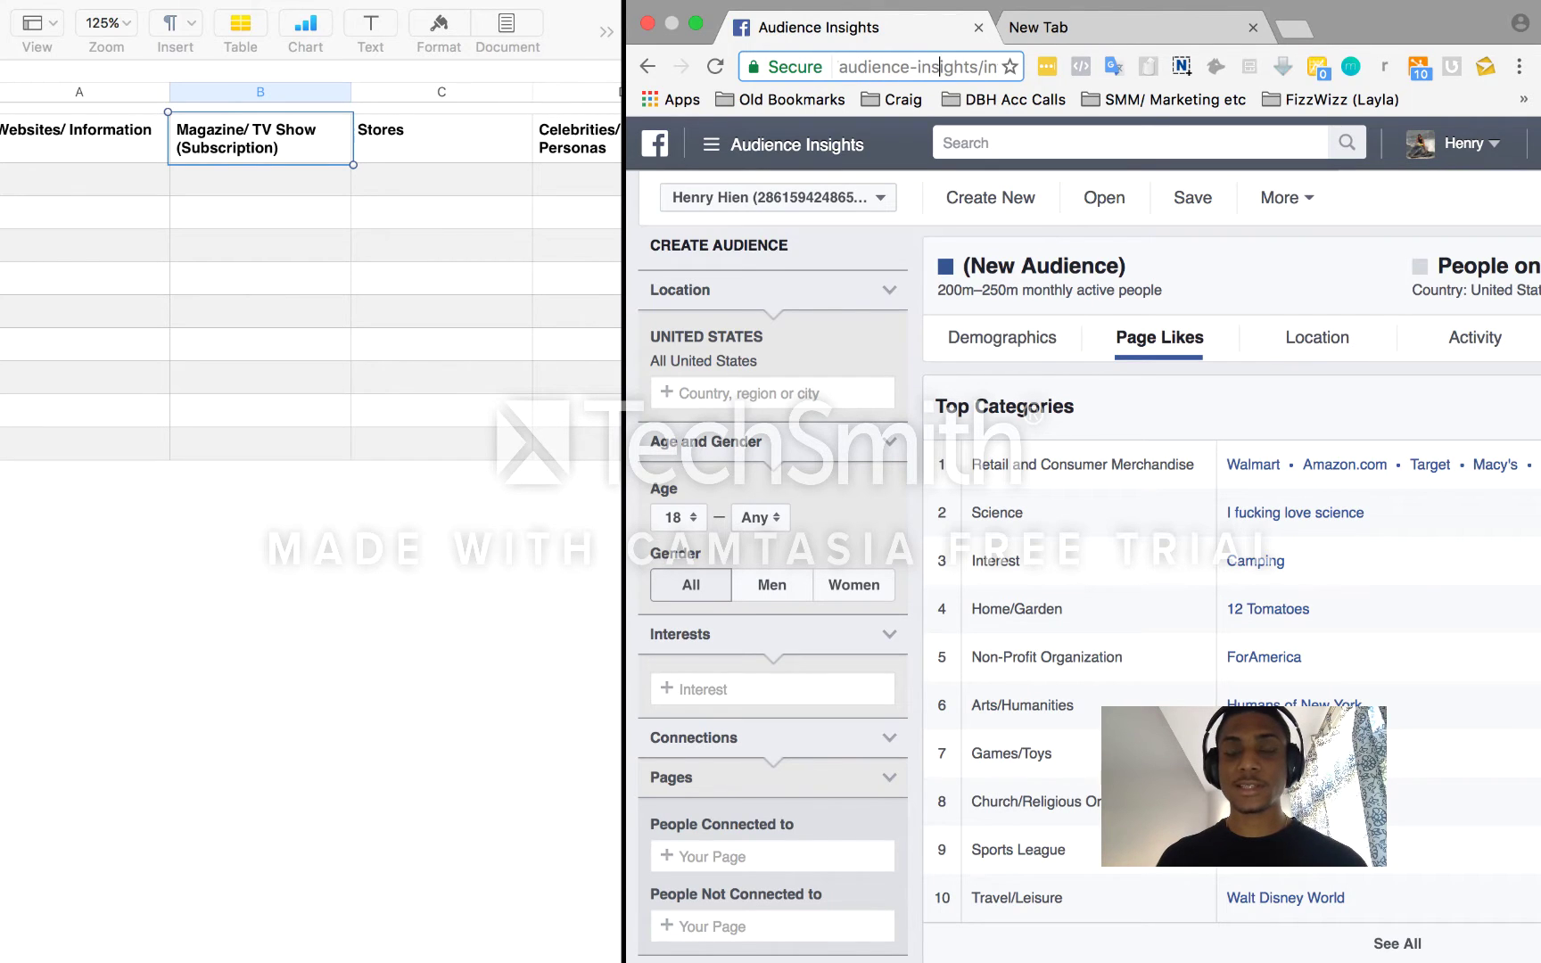
pyautogui.press('Right')
pyautogui.press('Right')
pyautogui.press('Right')
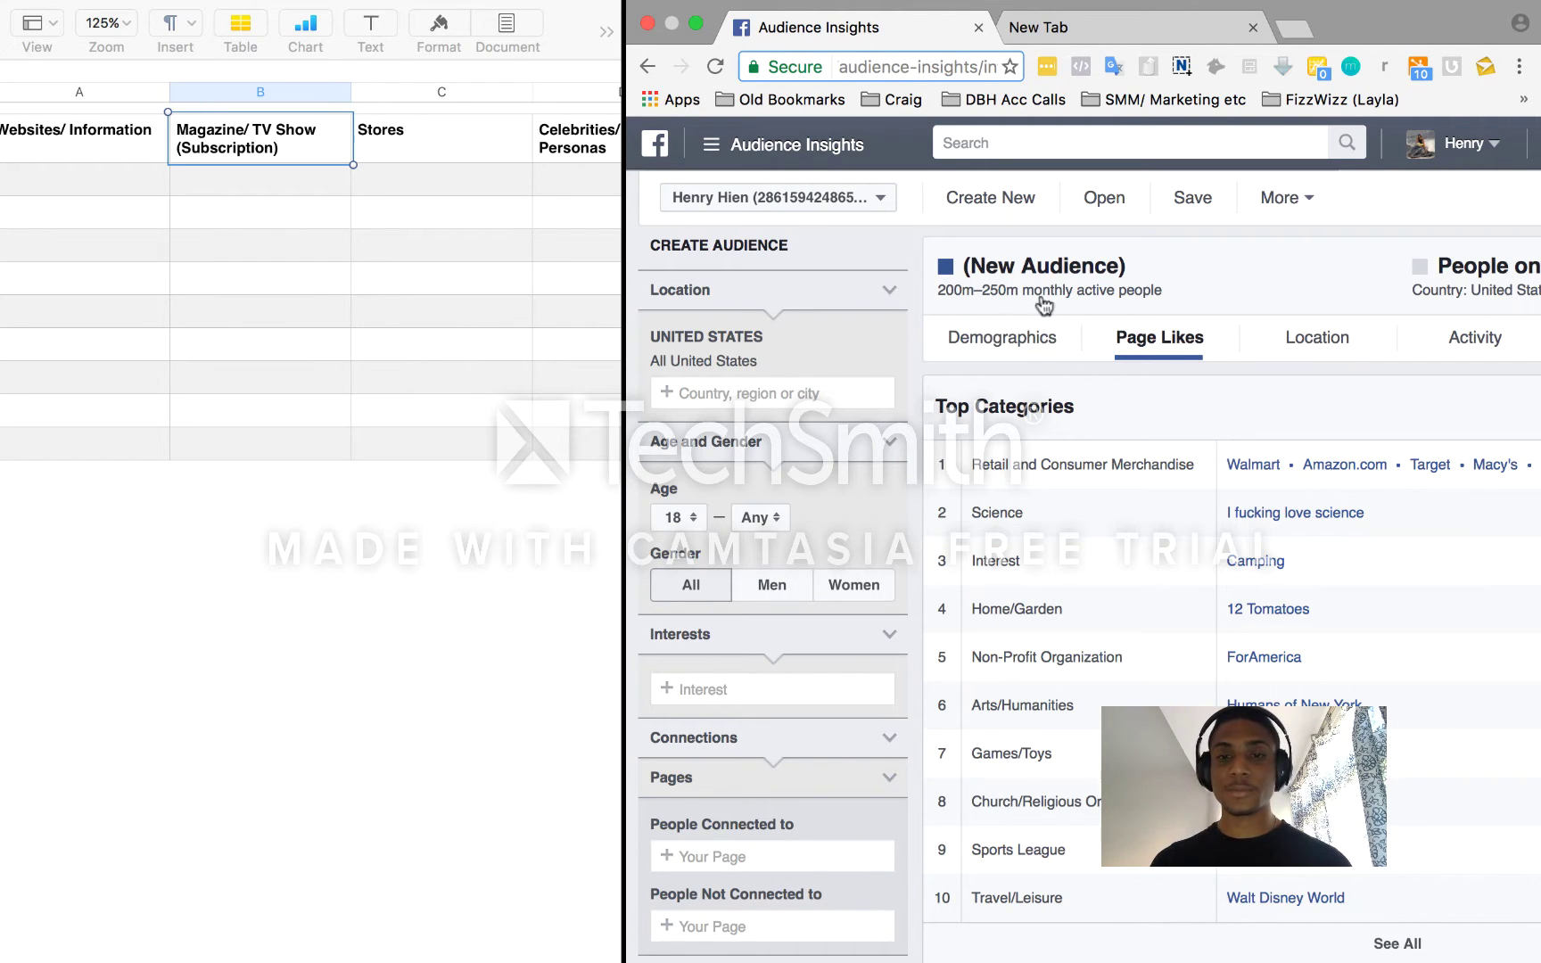
# Add Football as an audience interest and view its 50% women, 50% men demographics
pyautogui.click(737, 688)
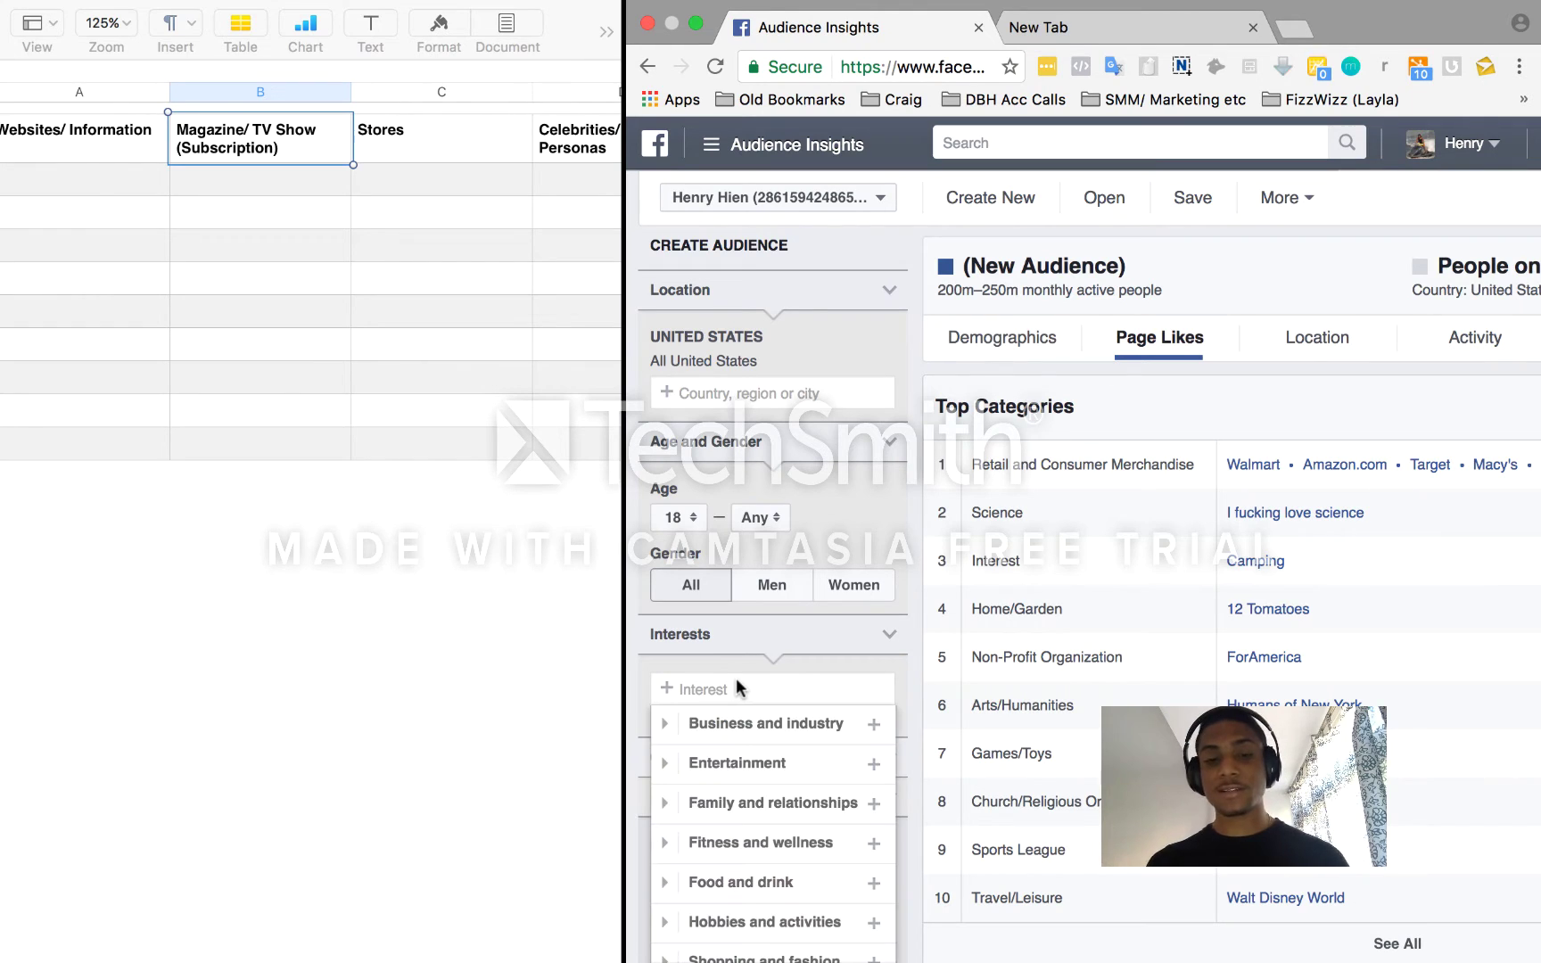
pyautogui.write('football')
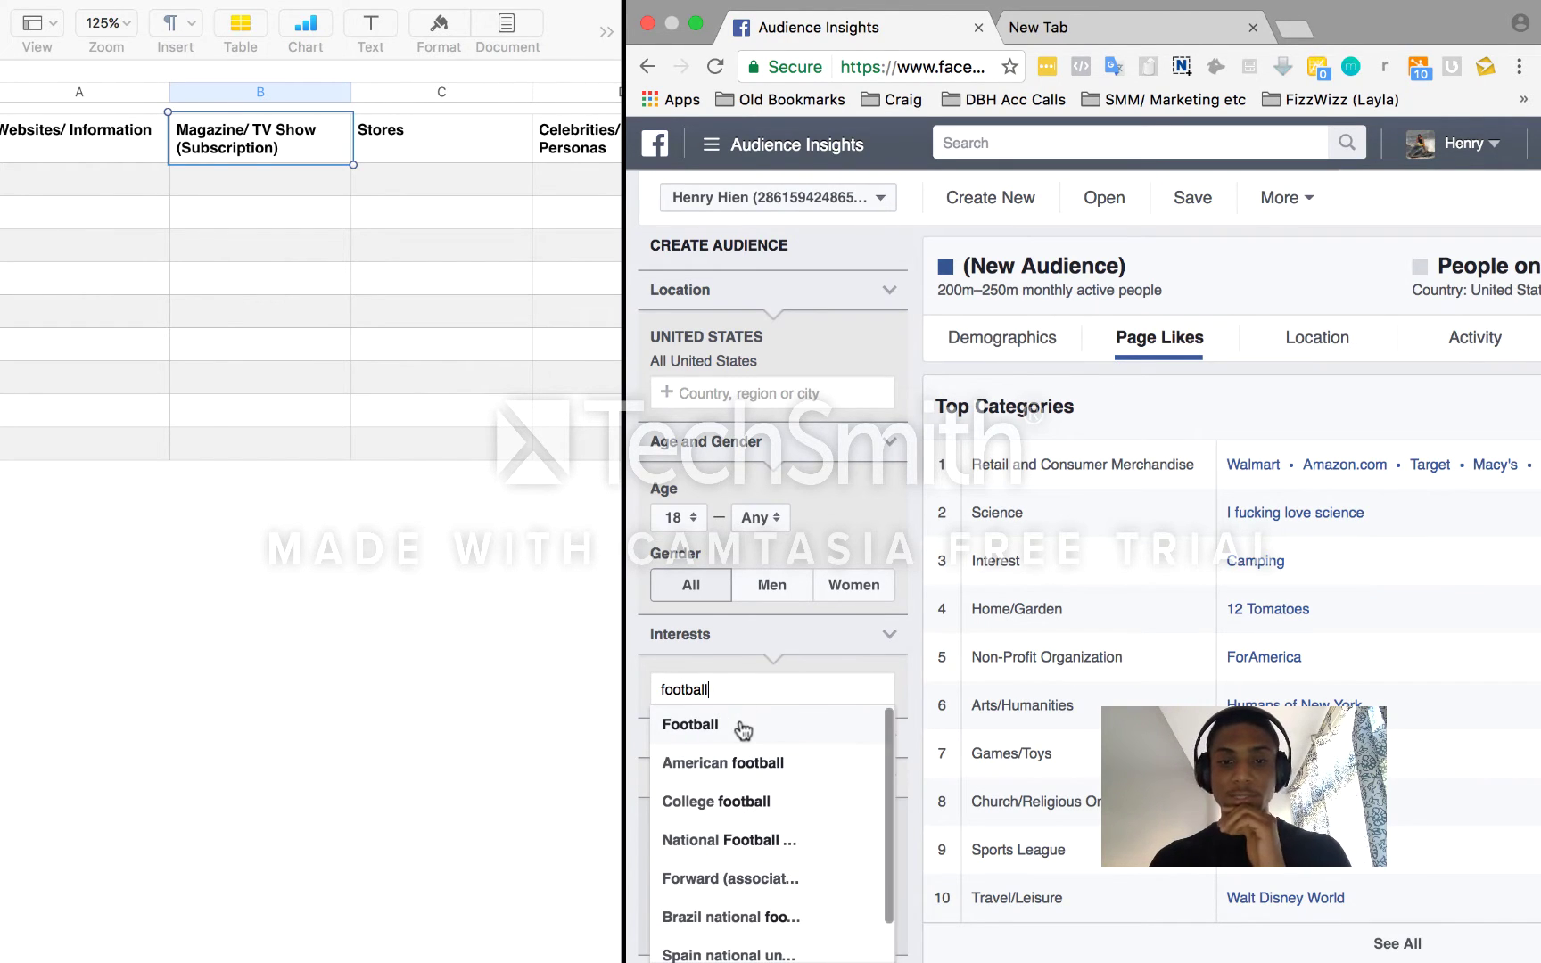
pyautogui.click(743, 727)
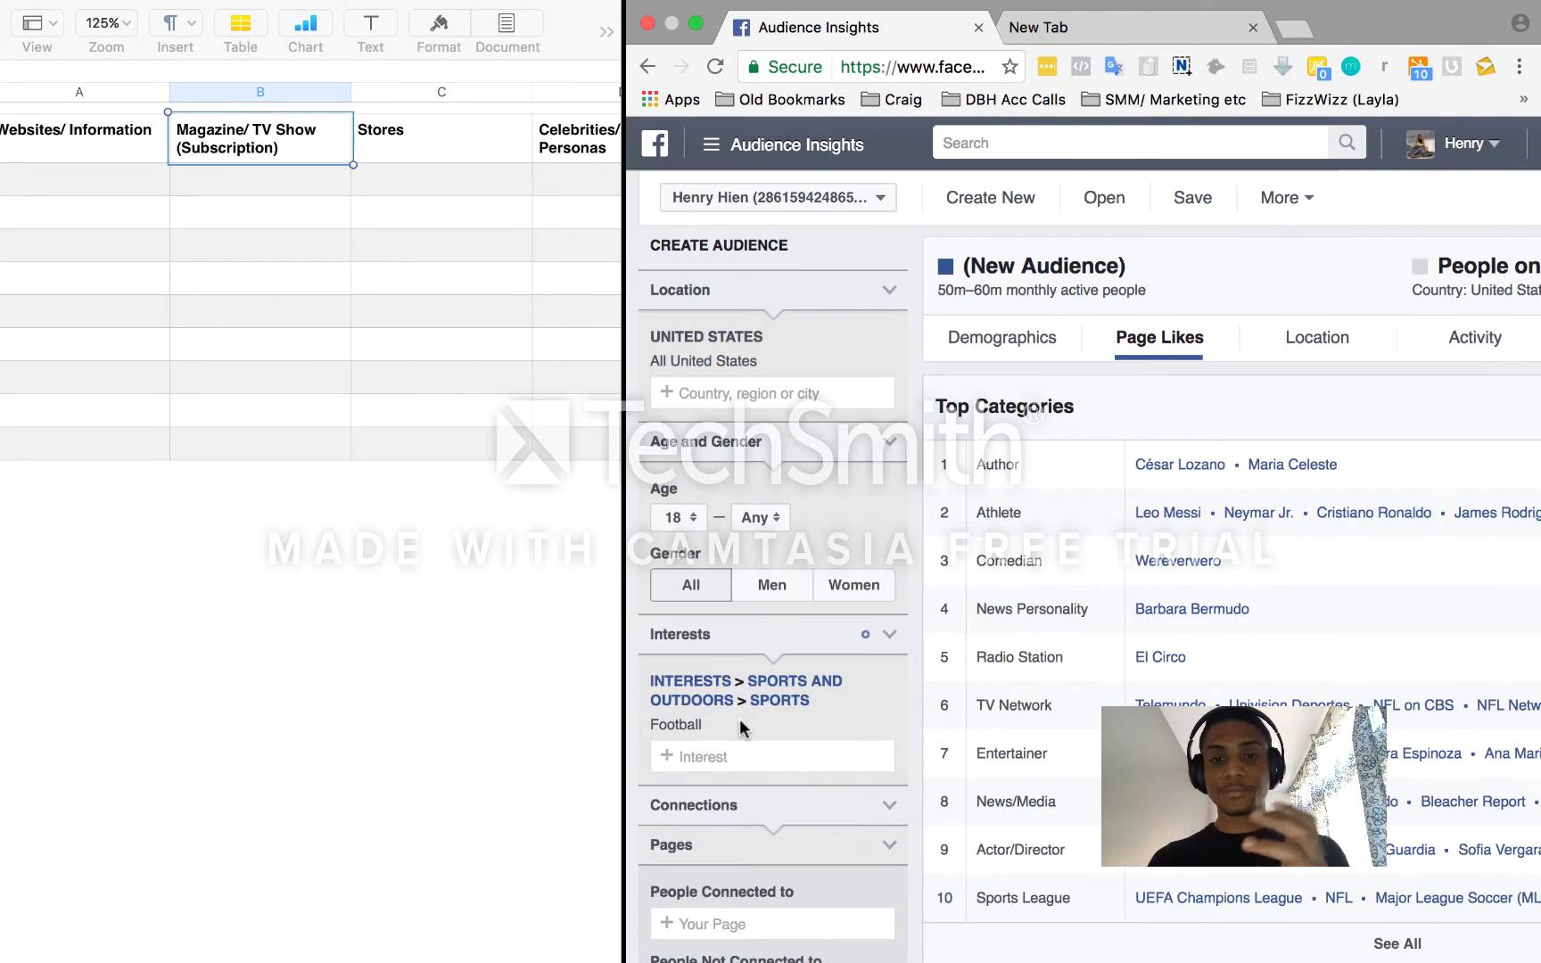
pyautogui.click(998, 341)
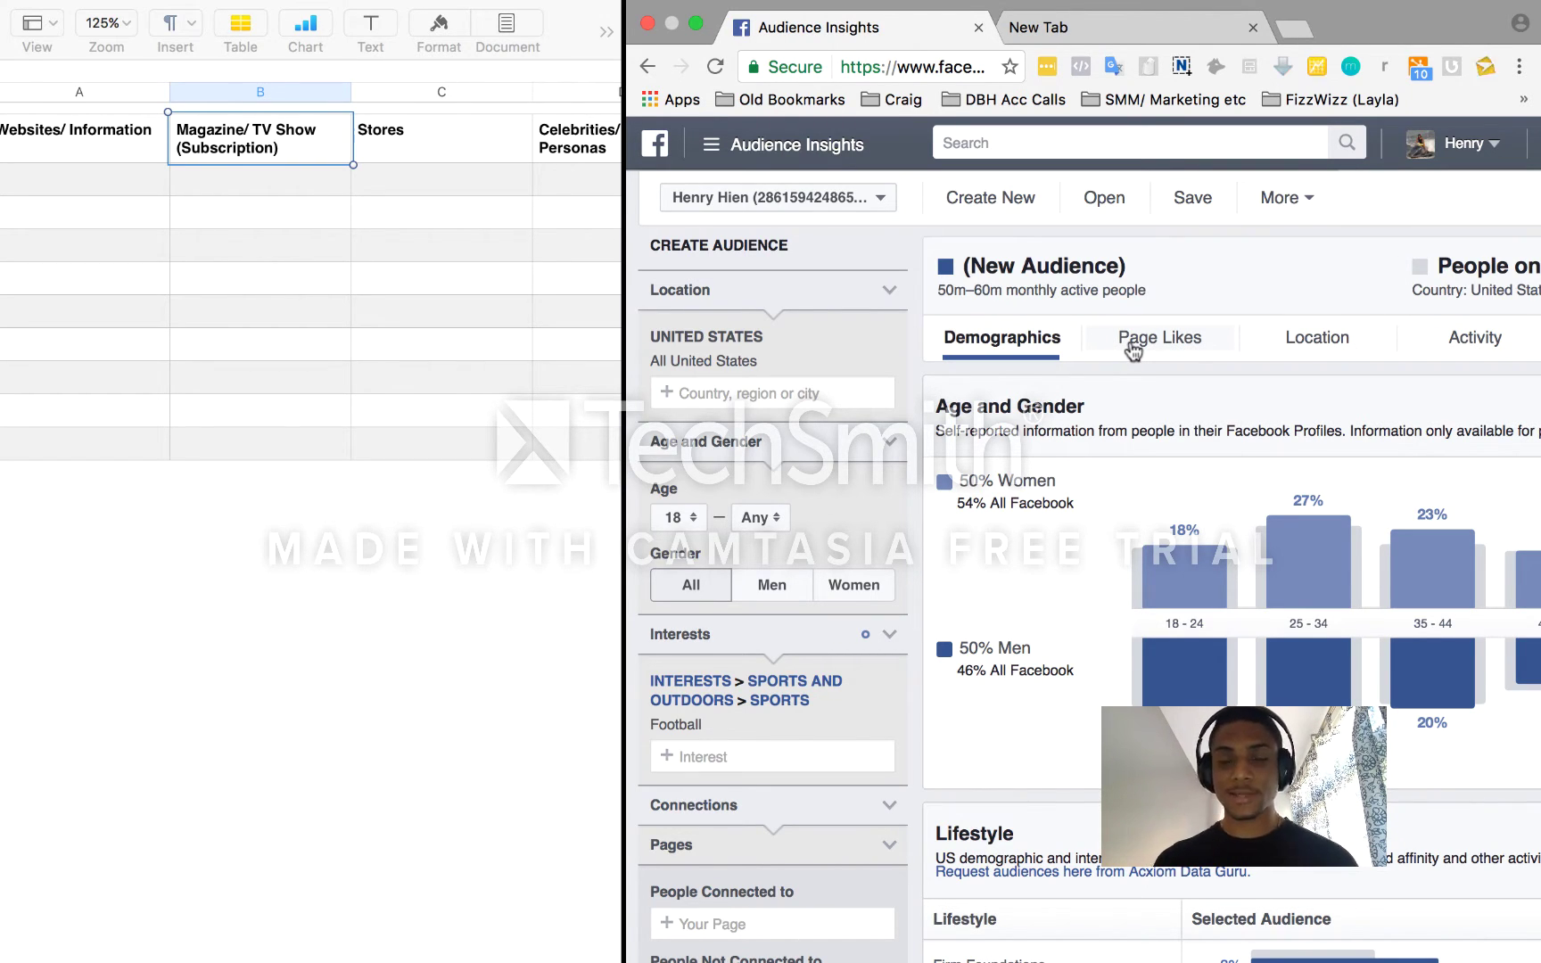
# Show the Page Likes Top Categories for the Football audience, from Author and Athlete to Sports League
pyautogui.click(1133, 349)
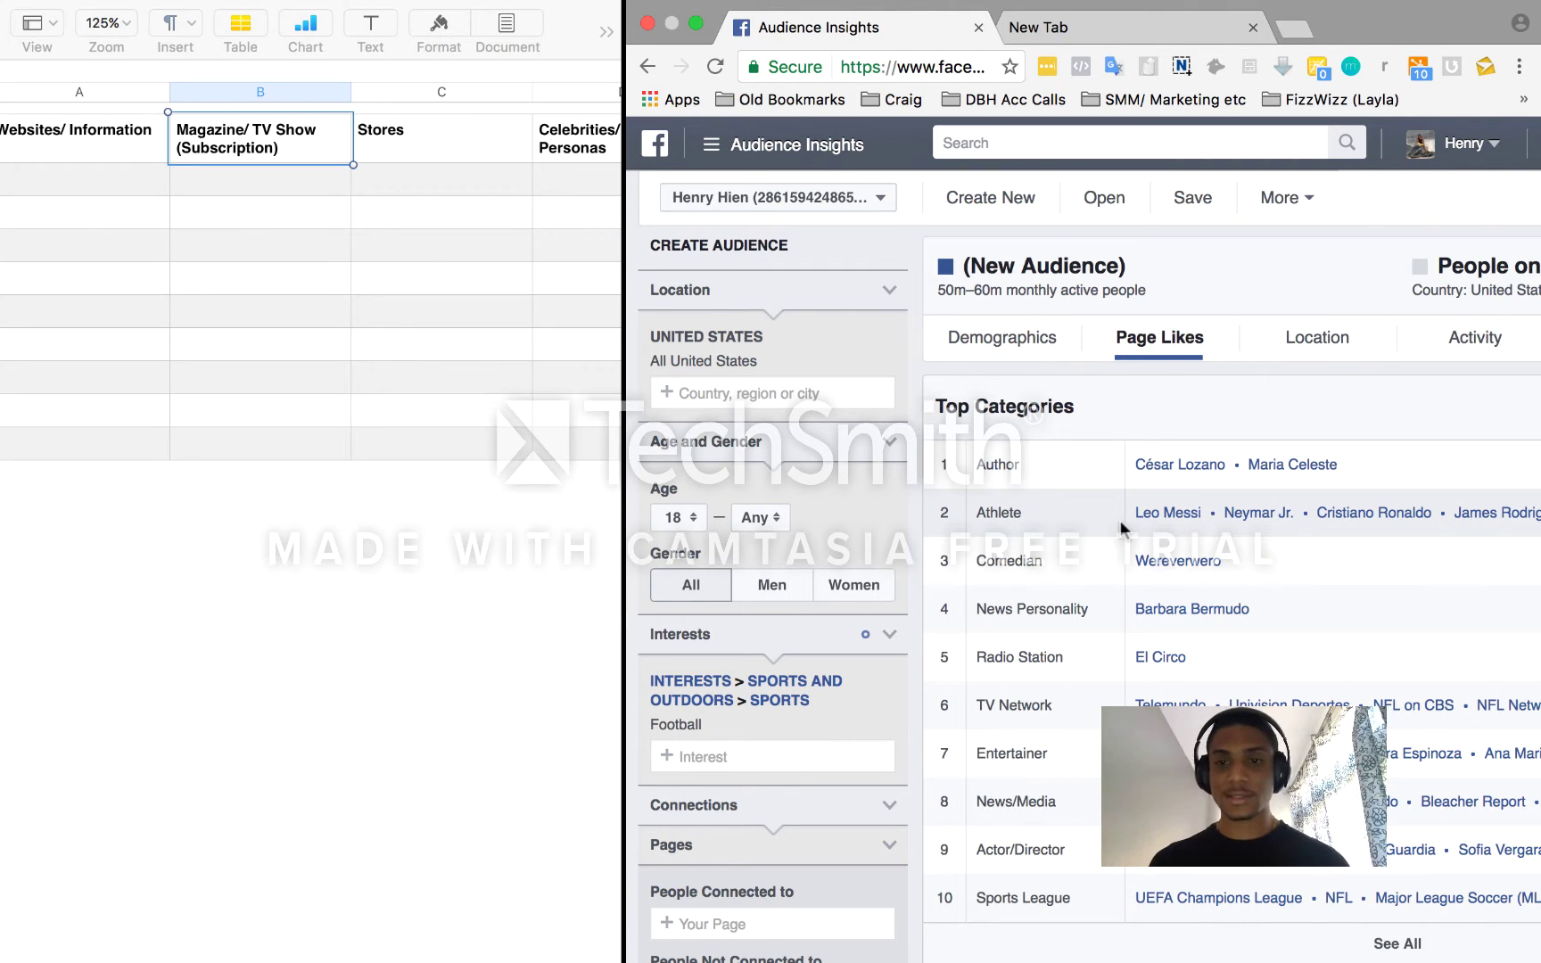
pyautogui.scroll(-2, 1256, 637)
pyautogui.hscroll(2, 1256, 637)
pyautogui.hscroll(3, 1257, 641)
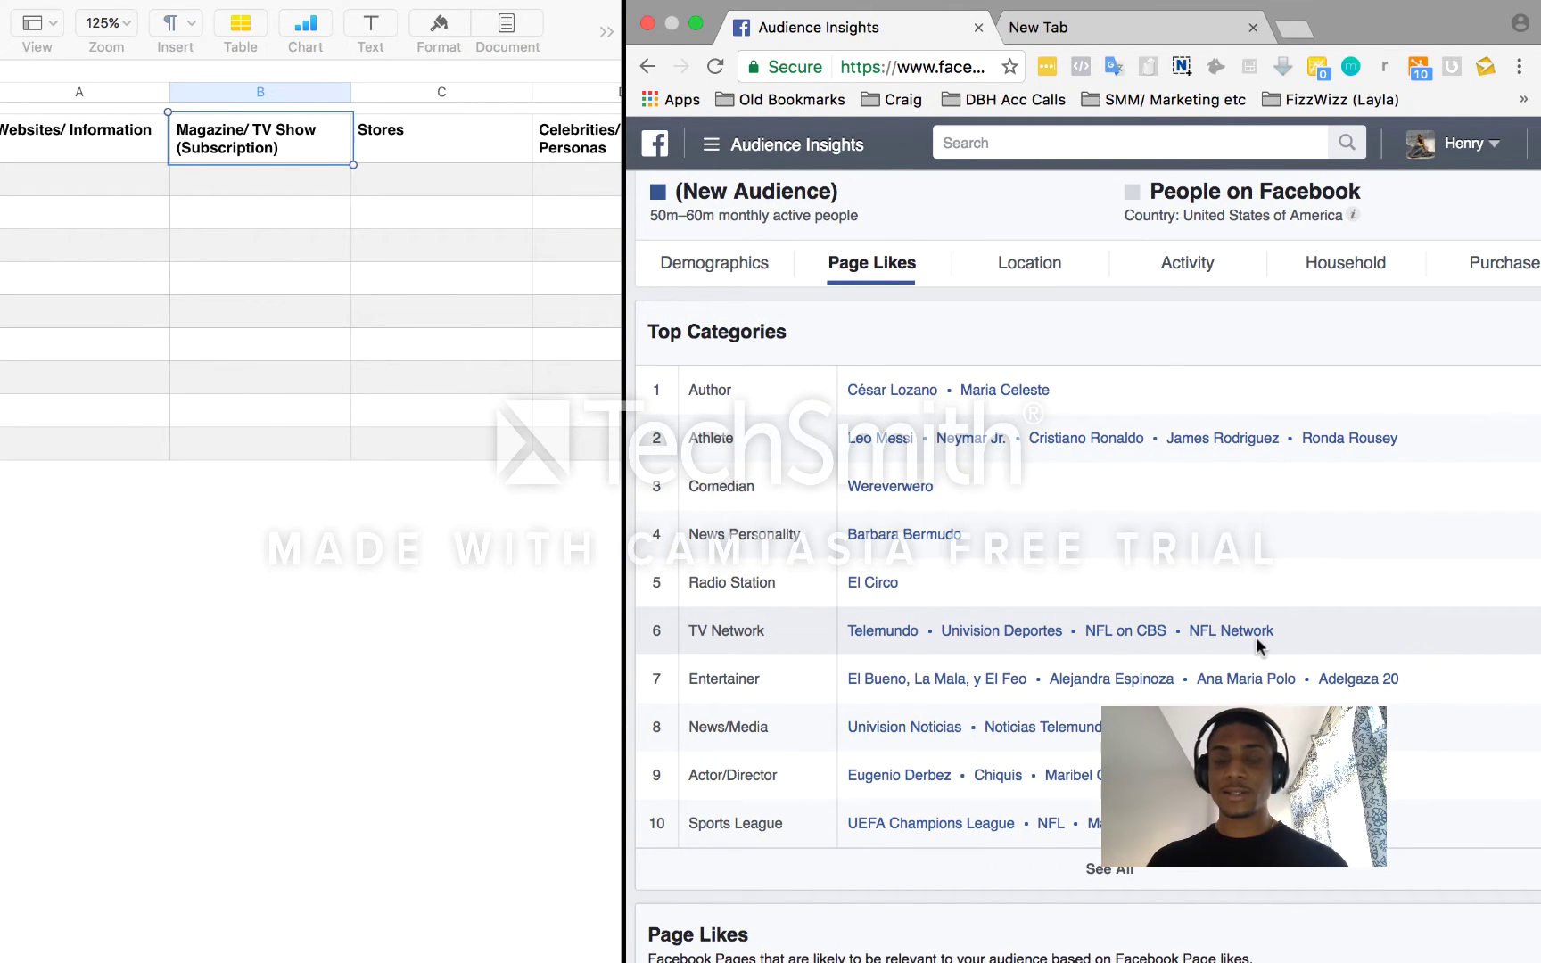
pyautogui.hscroll(-4, 1256, 637)
pyautogui.hscroll(-2, 1255, 637)
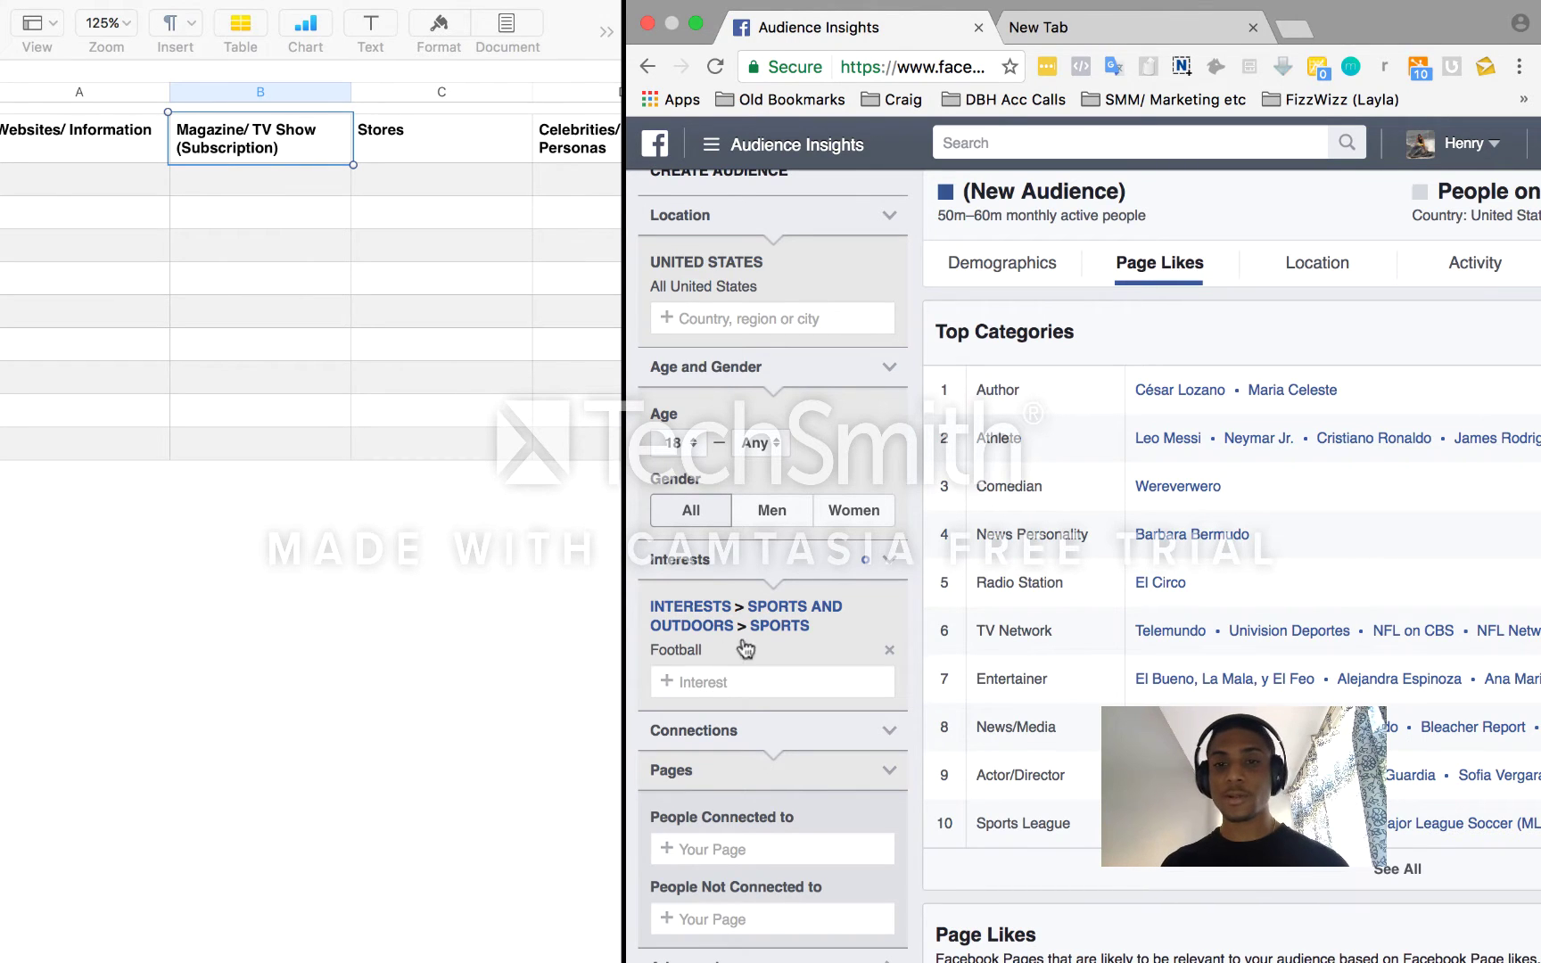
pyautogui.hscroll(5, 1186, 618)
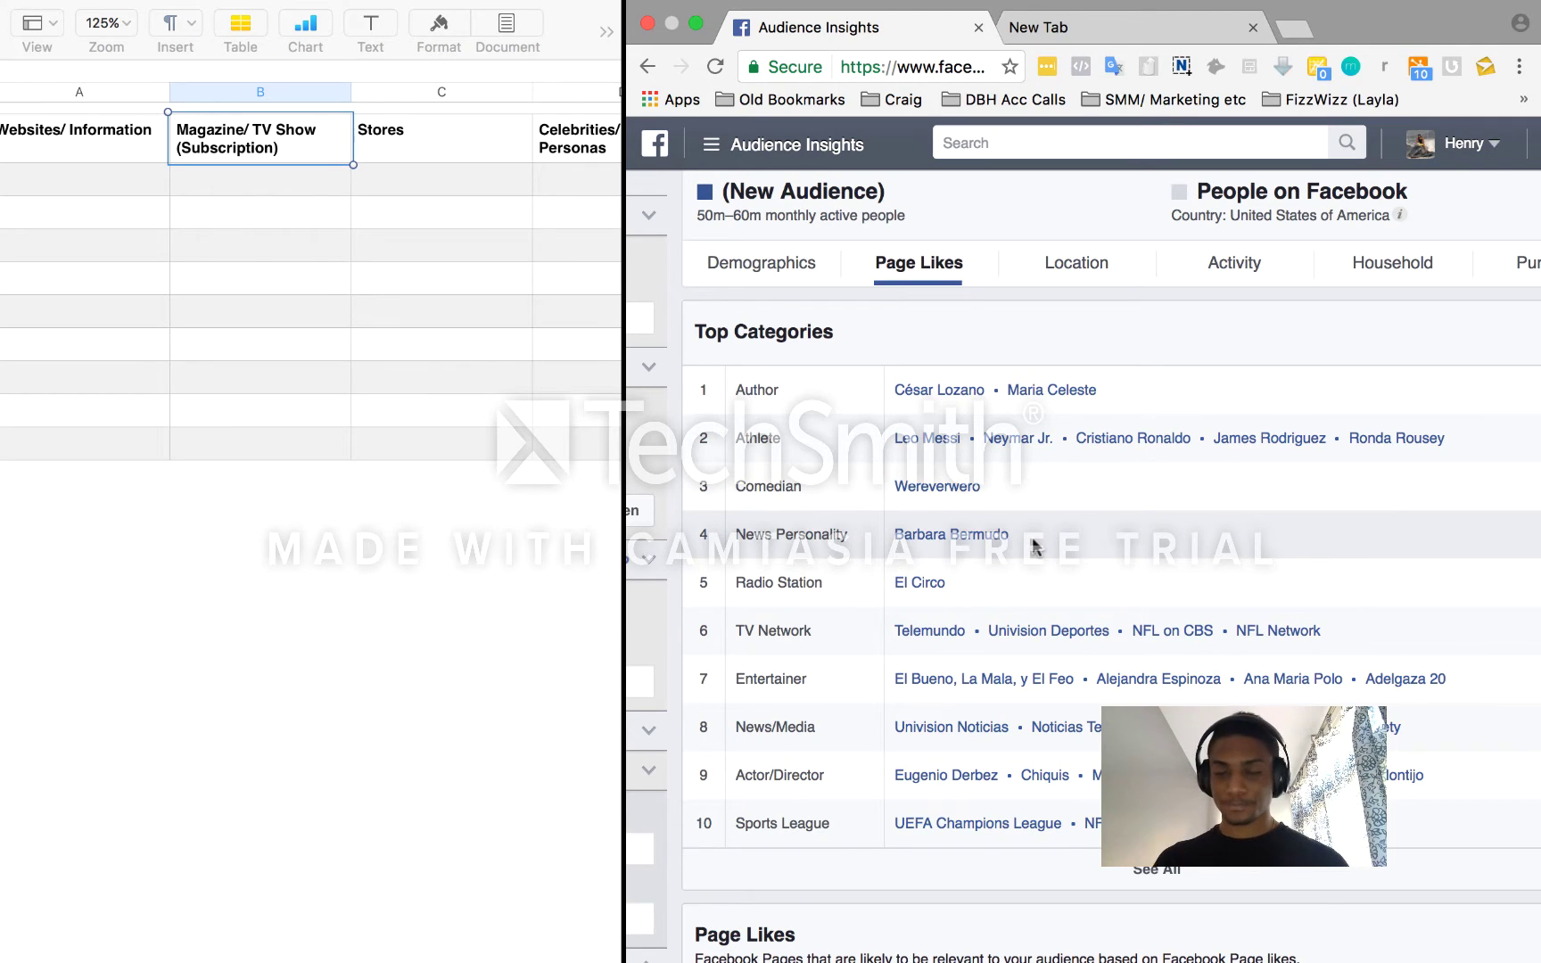
# Open the César Lozano and Ana Maria Polo pages in new browser tabs
pyautogui.rightClick(963, 393)
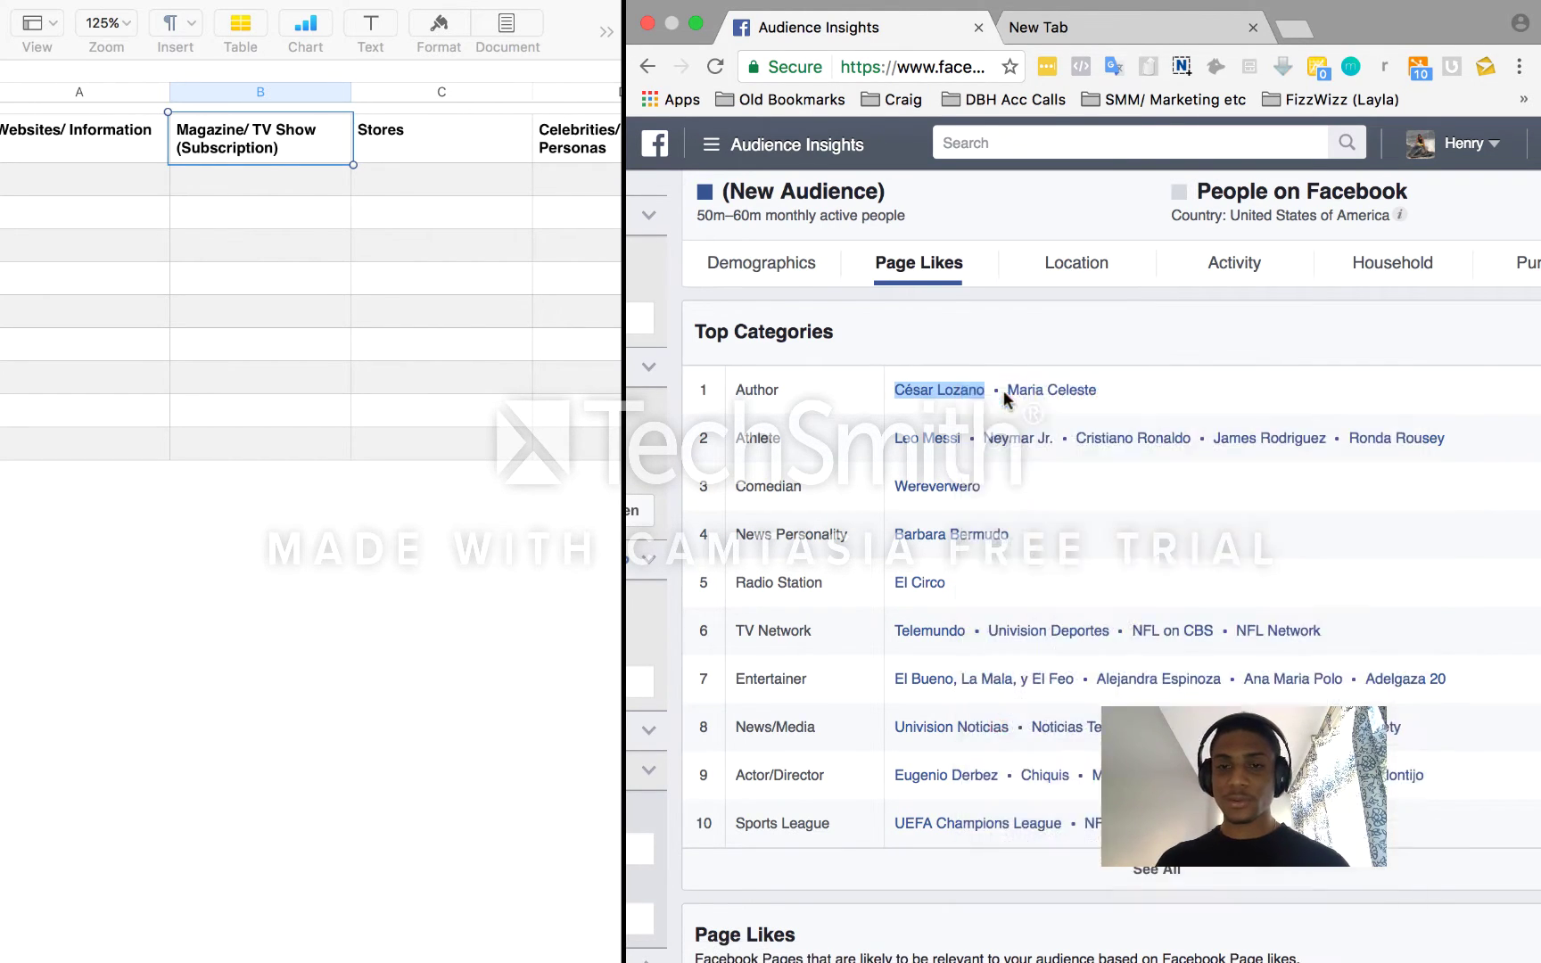
pyautogui.keyDown('super'); pyautogui.click(1005, 394); pyautogui.keyUp('super')
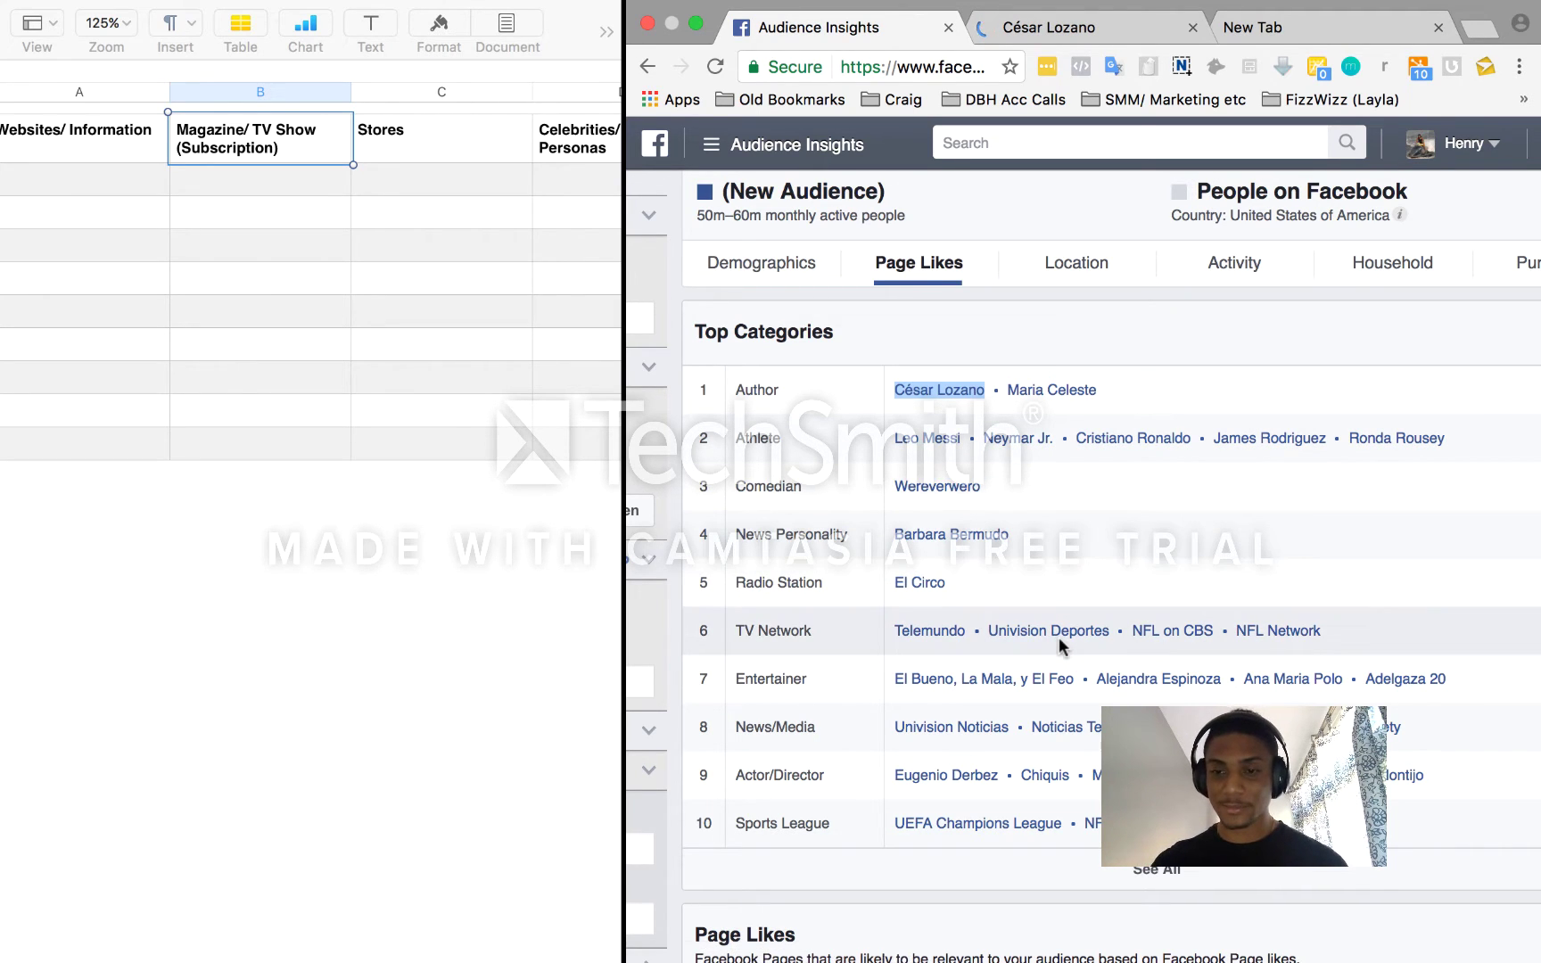
pyautogui.rightClick(1282, 685)
pyautogui.click(1184, 451)
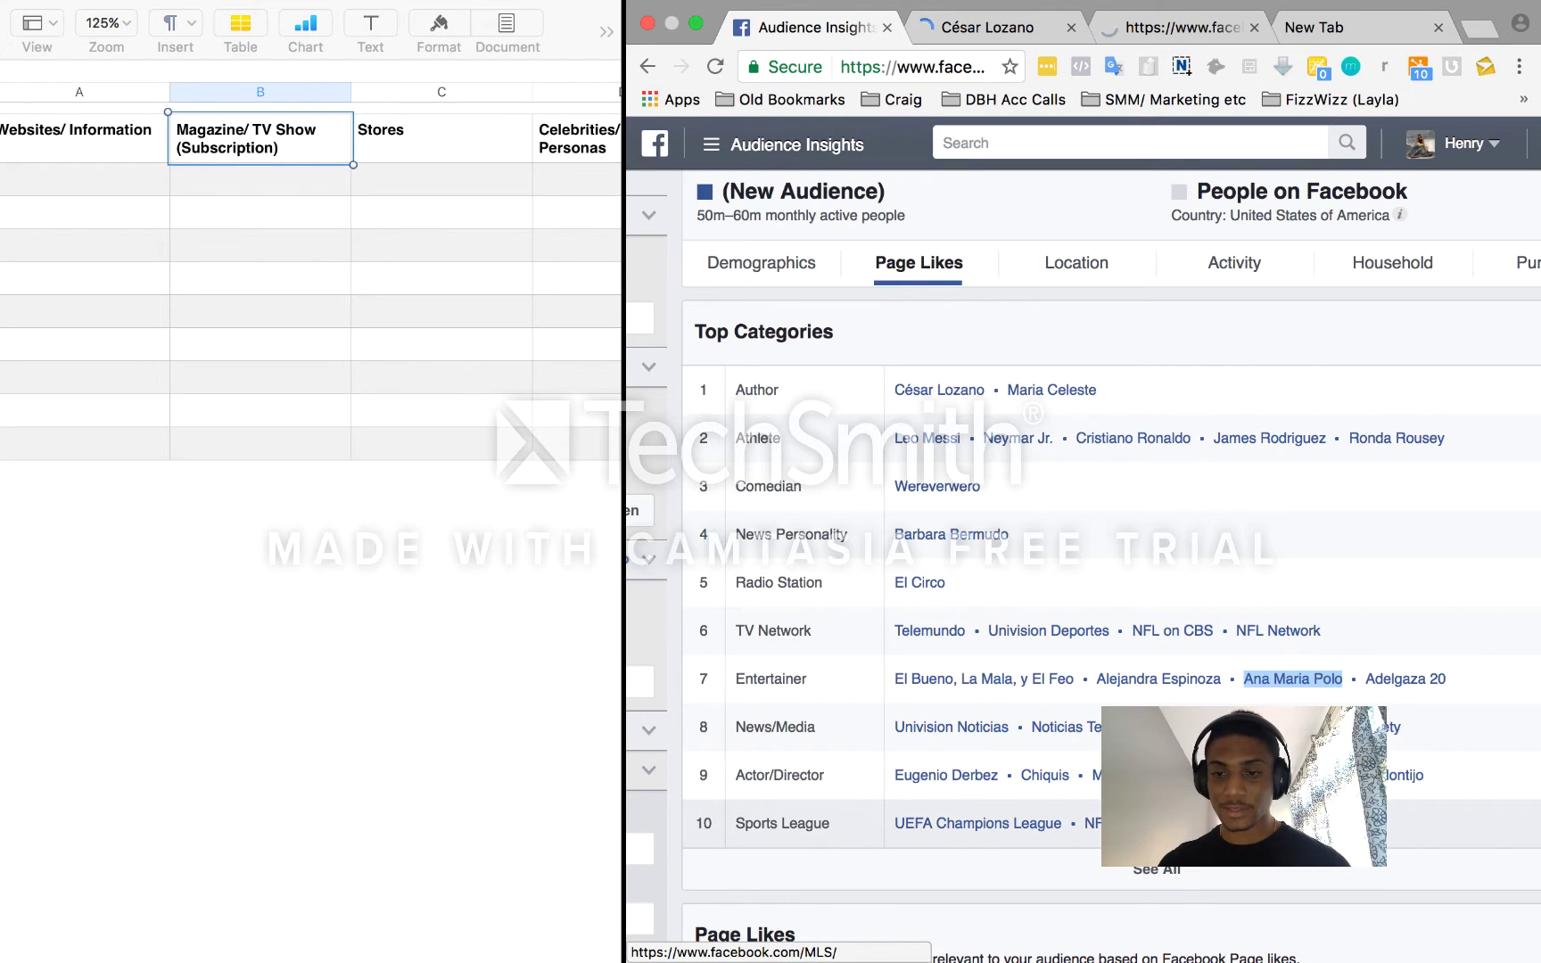
# Open the MLS and Sofia Vergara pages in new tabs, dismiss the Toggl reminder, and view César Lozano's page
pyautogui.rightClick(1186, 823)
pyautogui.click(1130, 454)
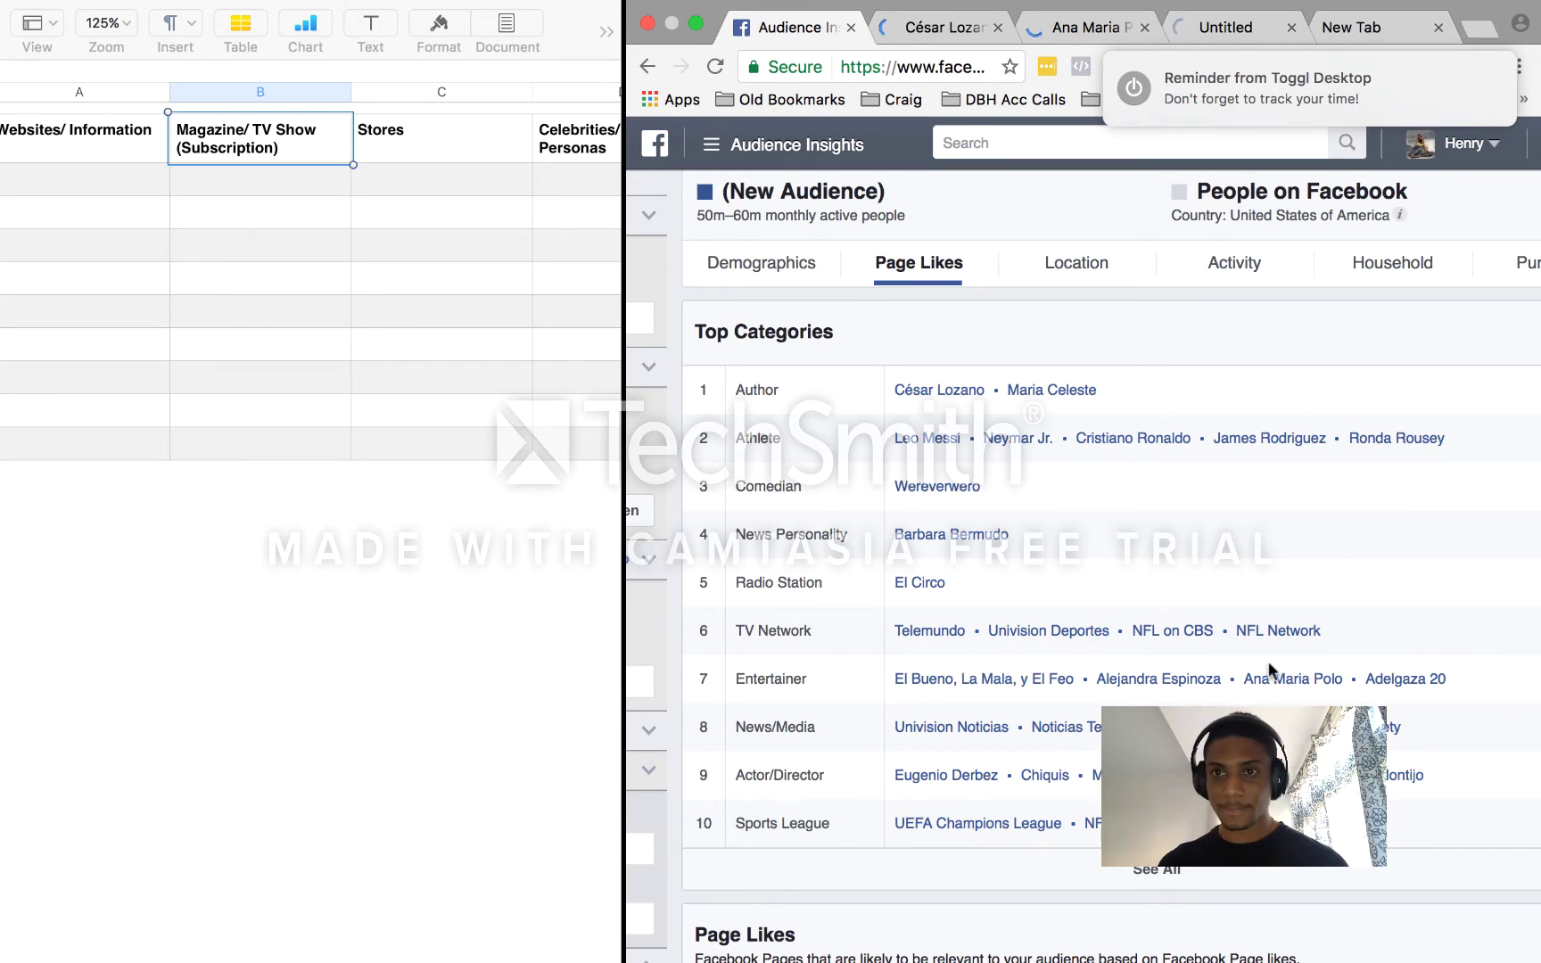
pyautogui.rightClick(1283, 564)
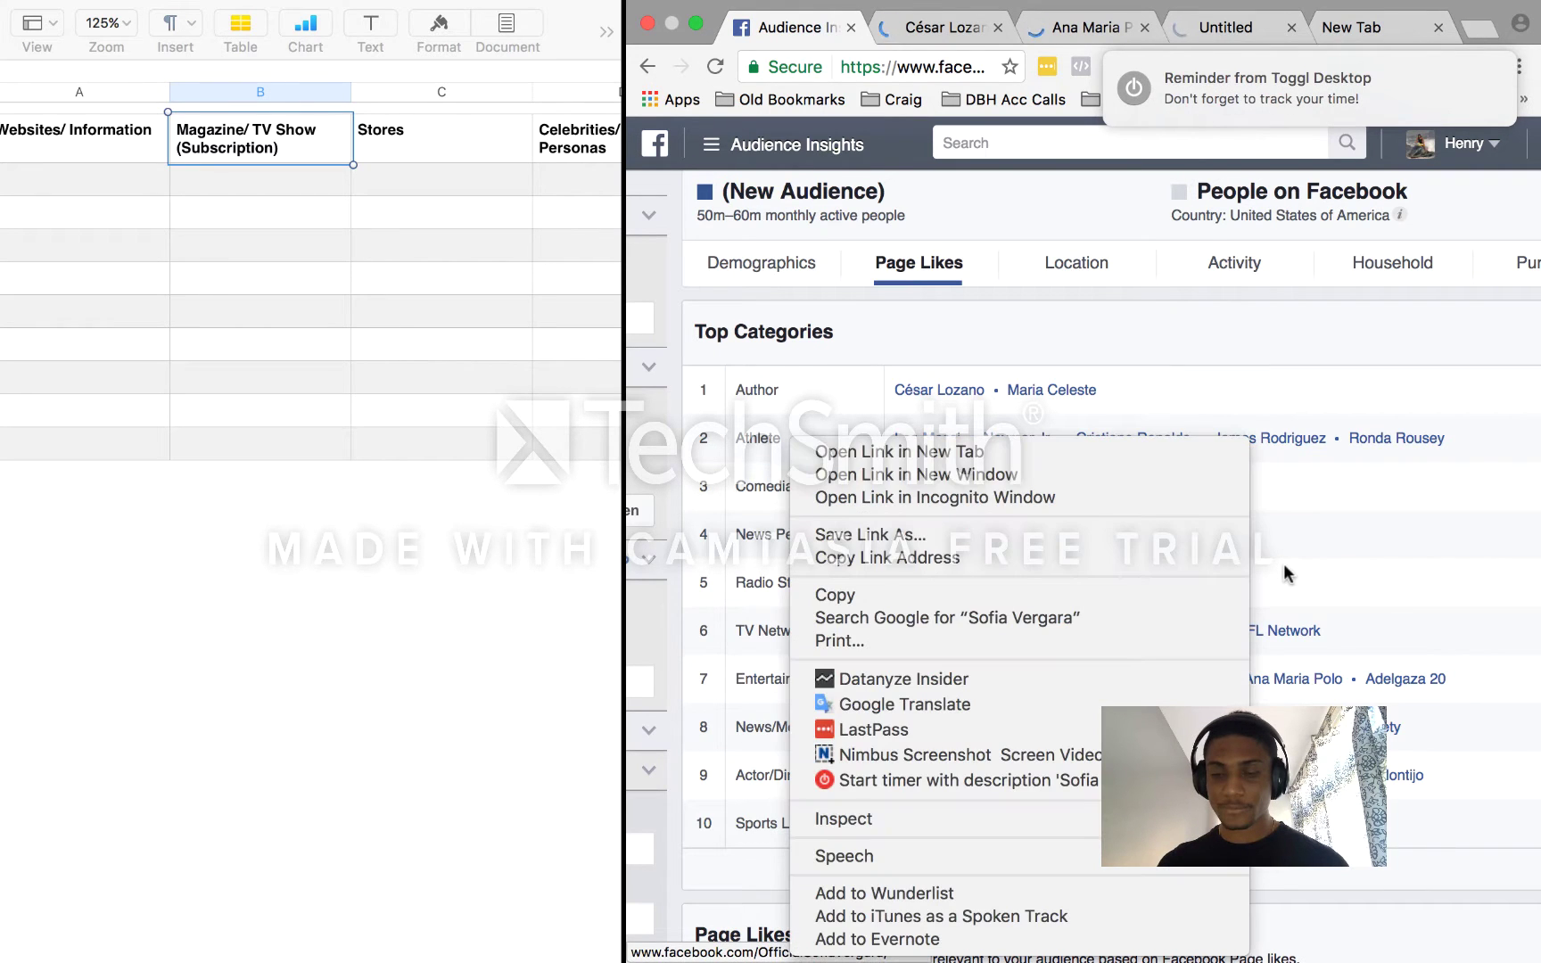
pyautogui.click(1179, 455)
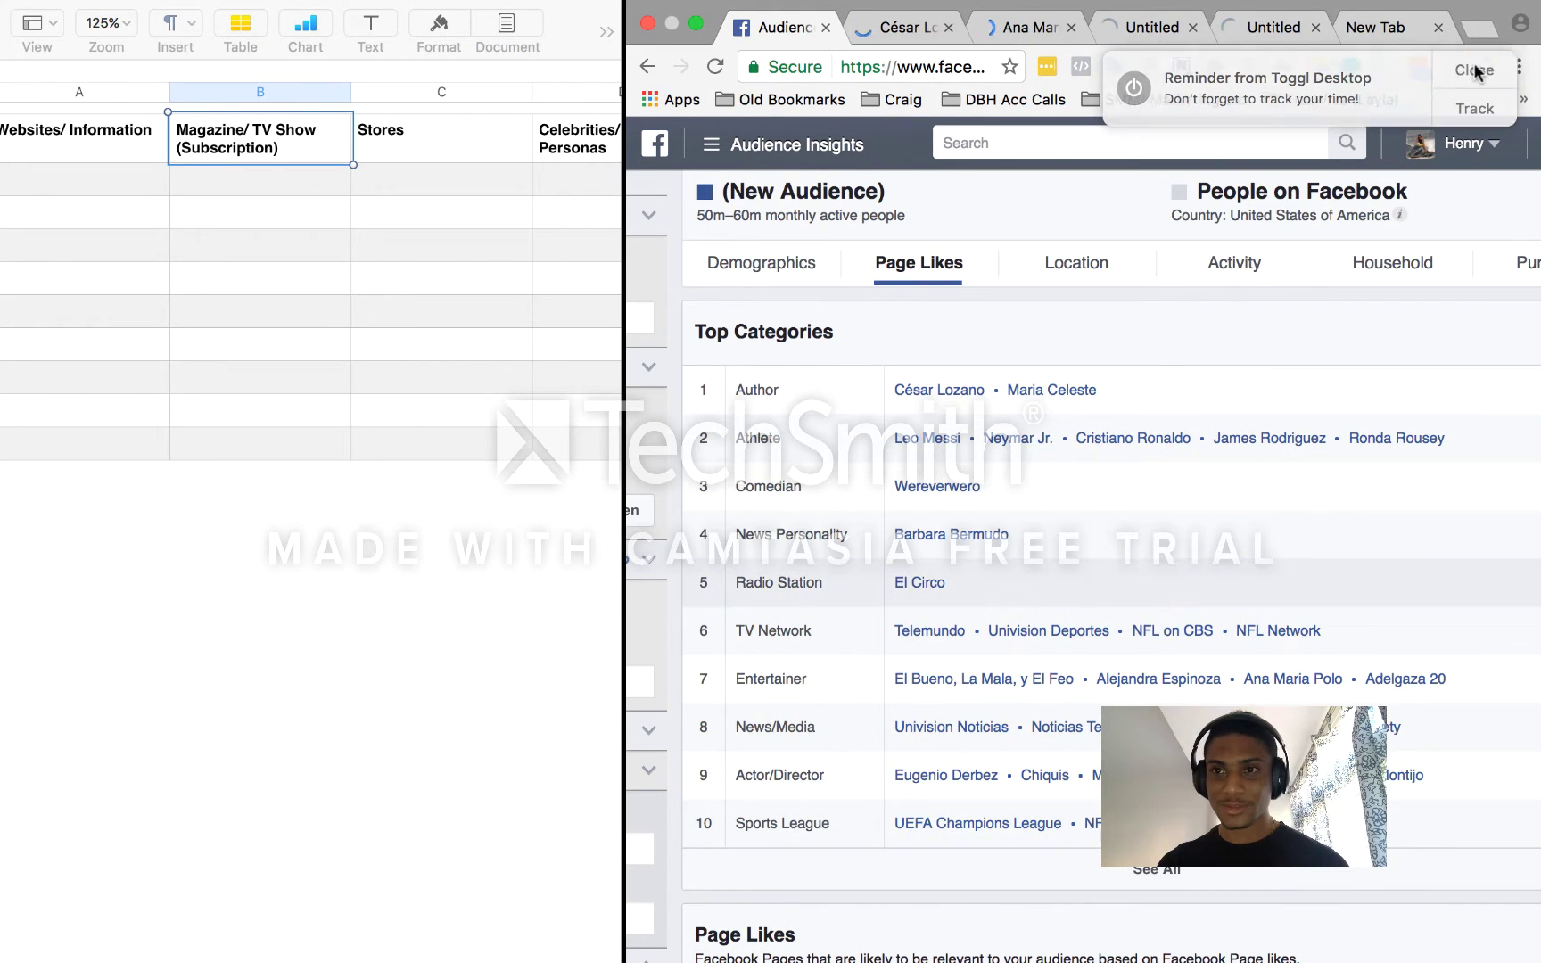
pyautogui.click(1474, 72)
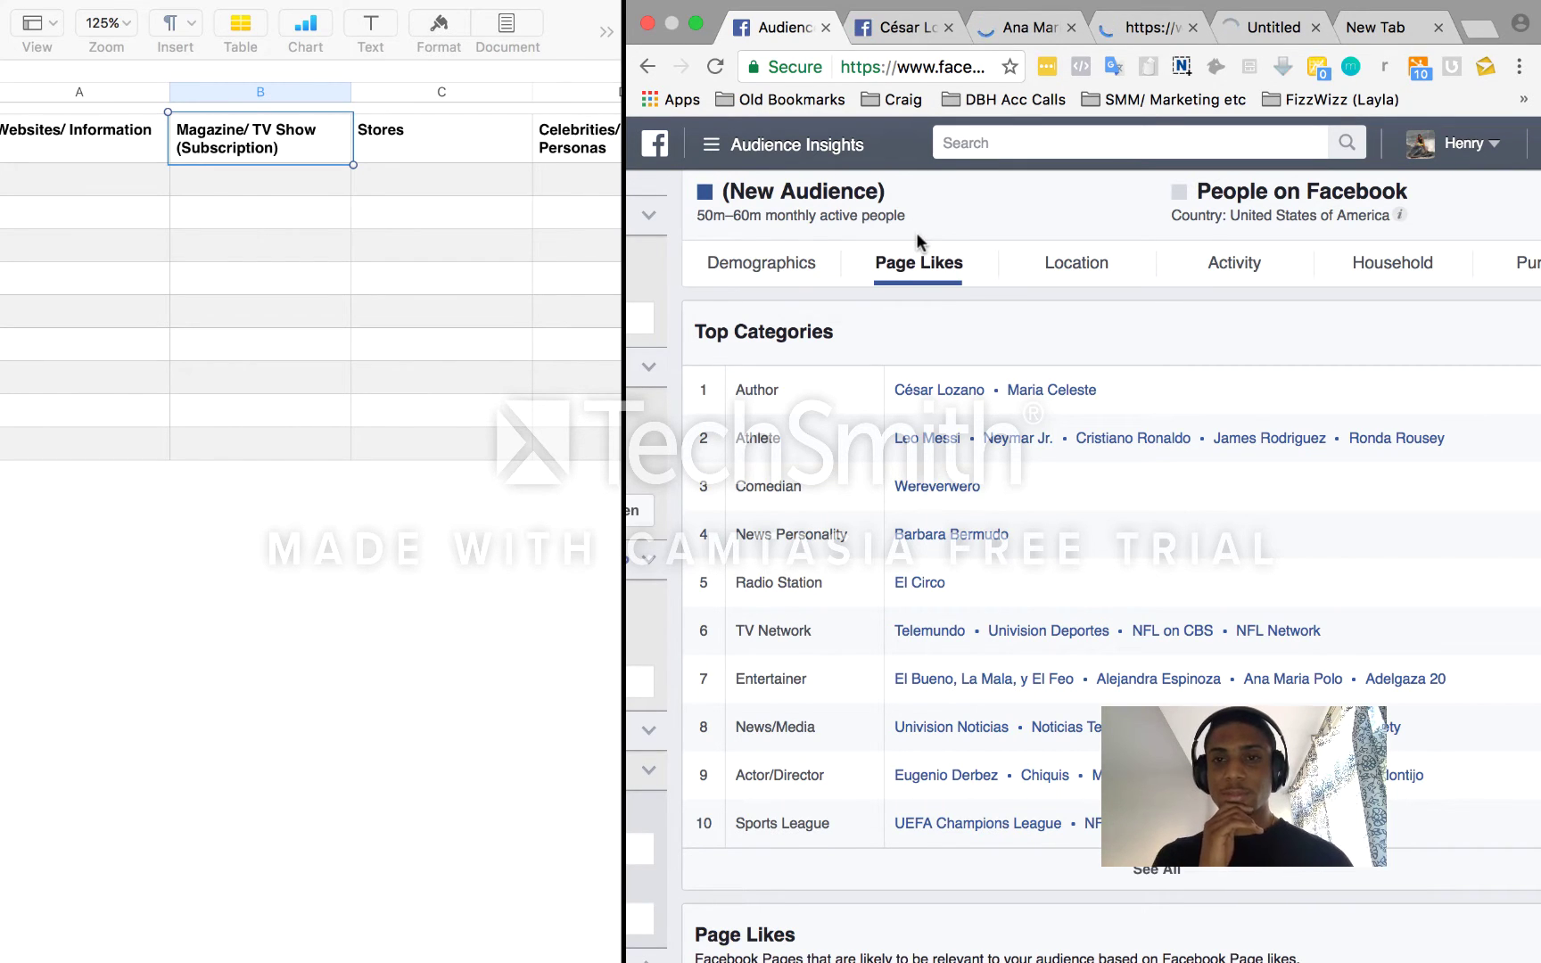
pyautogui.click(904, 27)
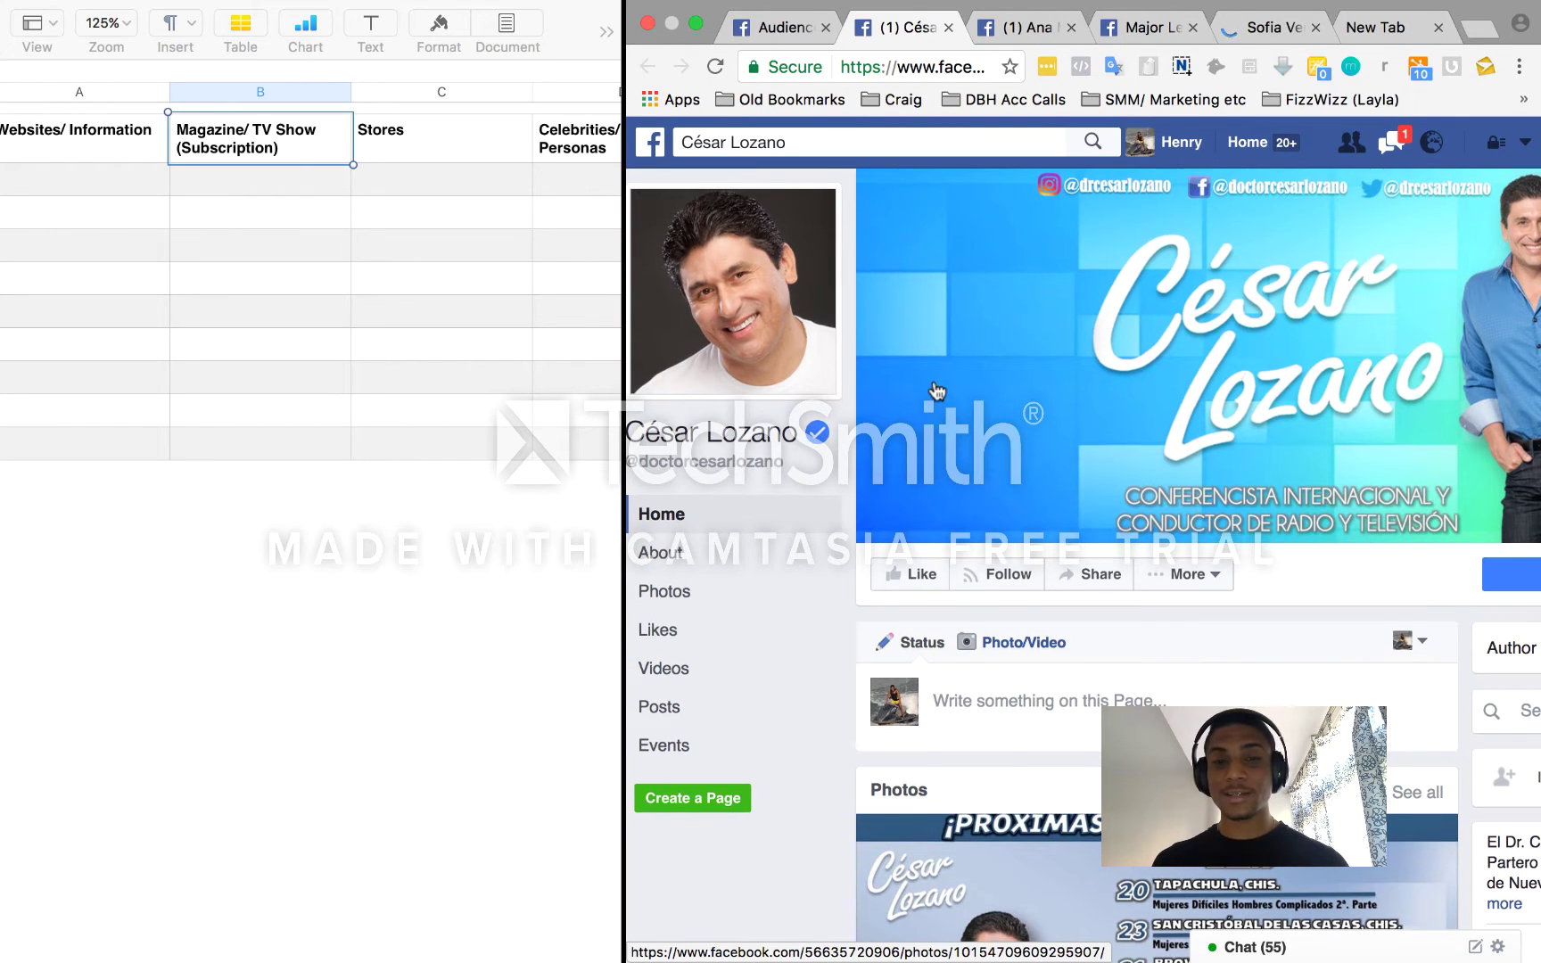
# Scroll through César Lozano's page, then close its tab
pyautogui.scroll(-2, 936, 391)
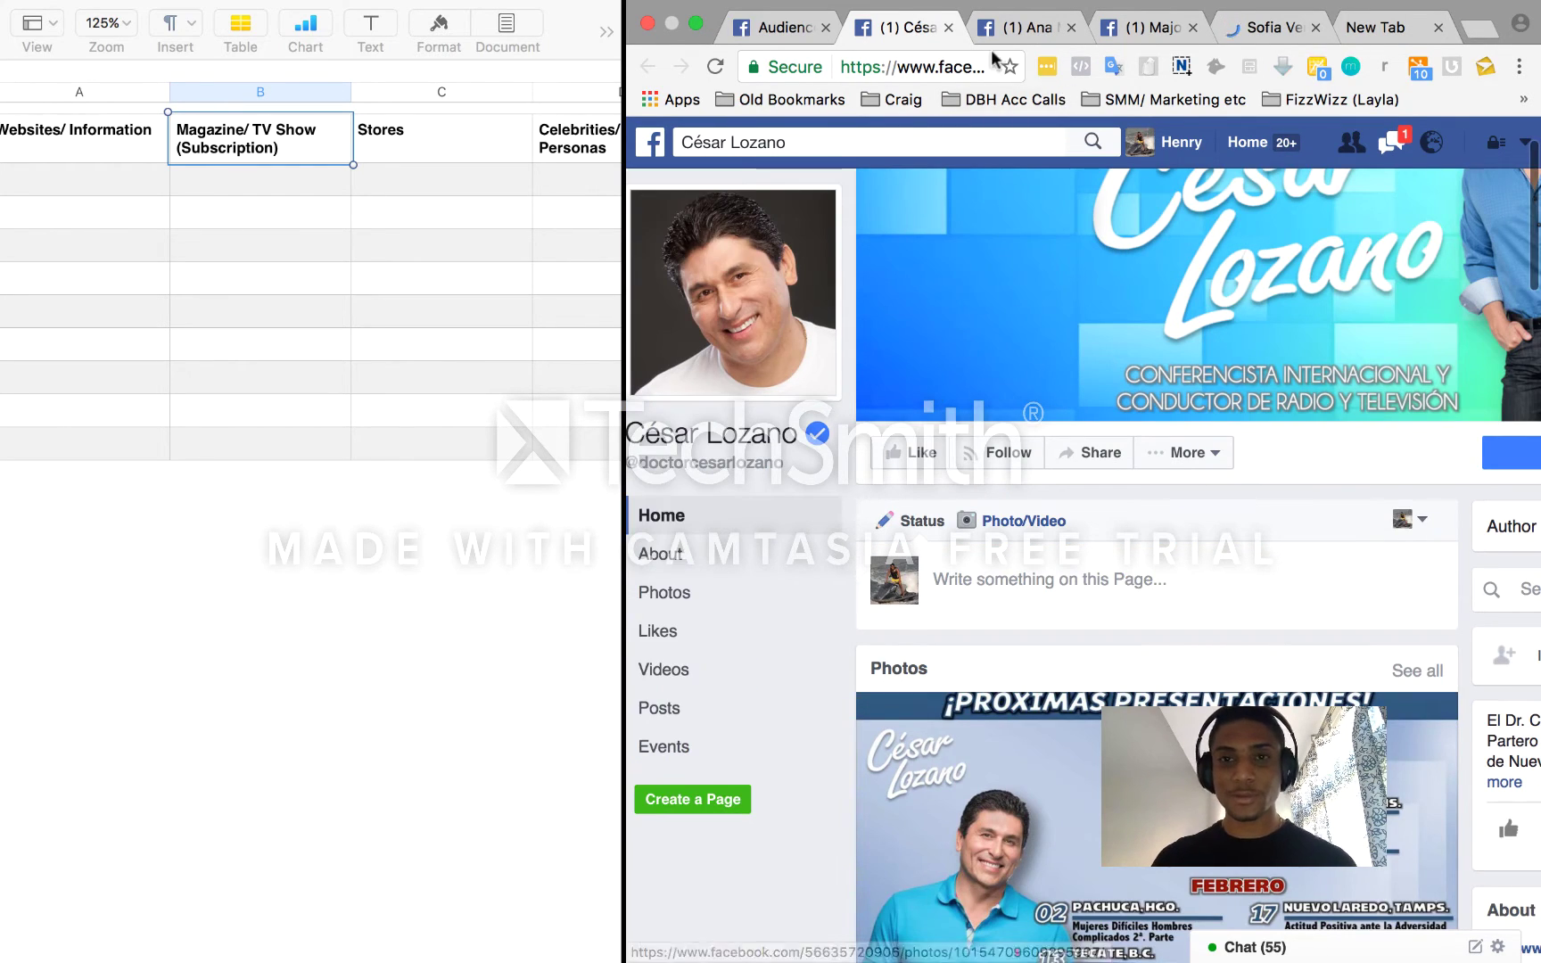
pyautogui.click(944, 27)
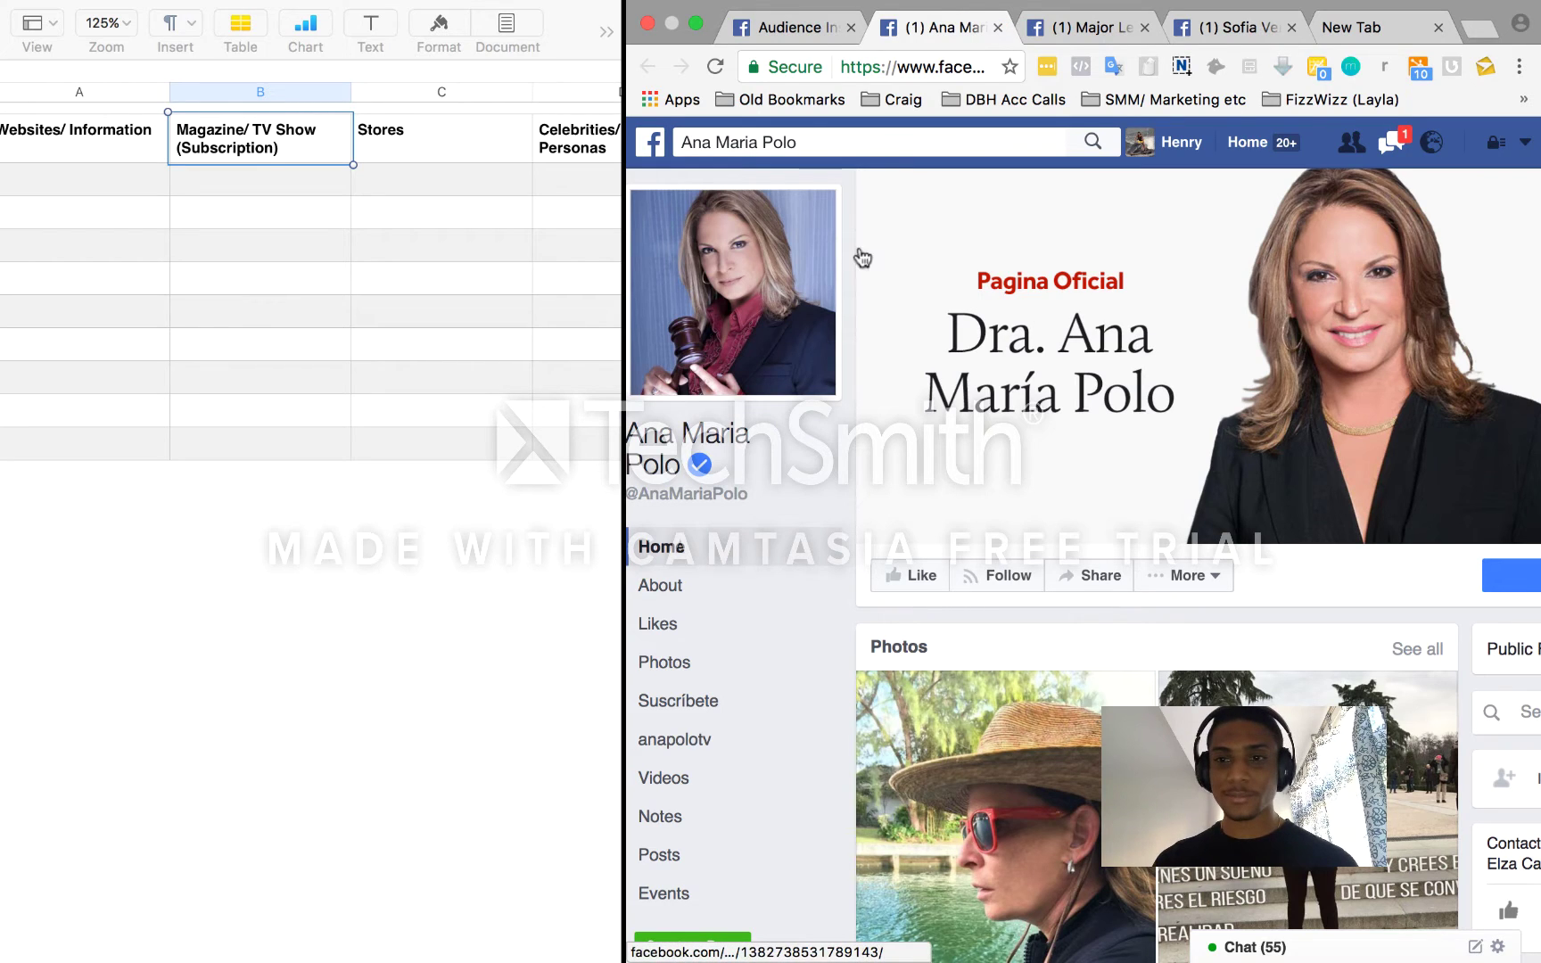
# Close the Ana Maria Polo, Major League Soccer and Sofia Vergara tabs, landing on the empty new tab
pyautogui.click(997, 30)
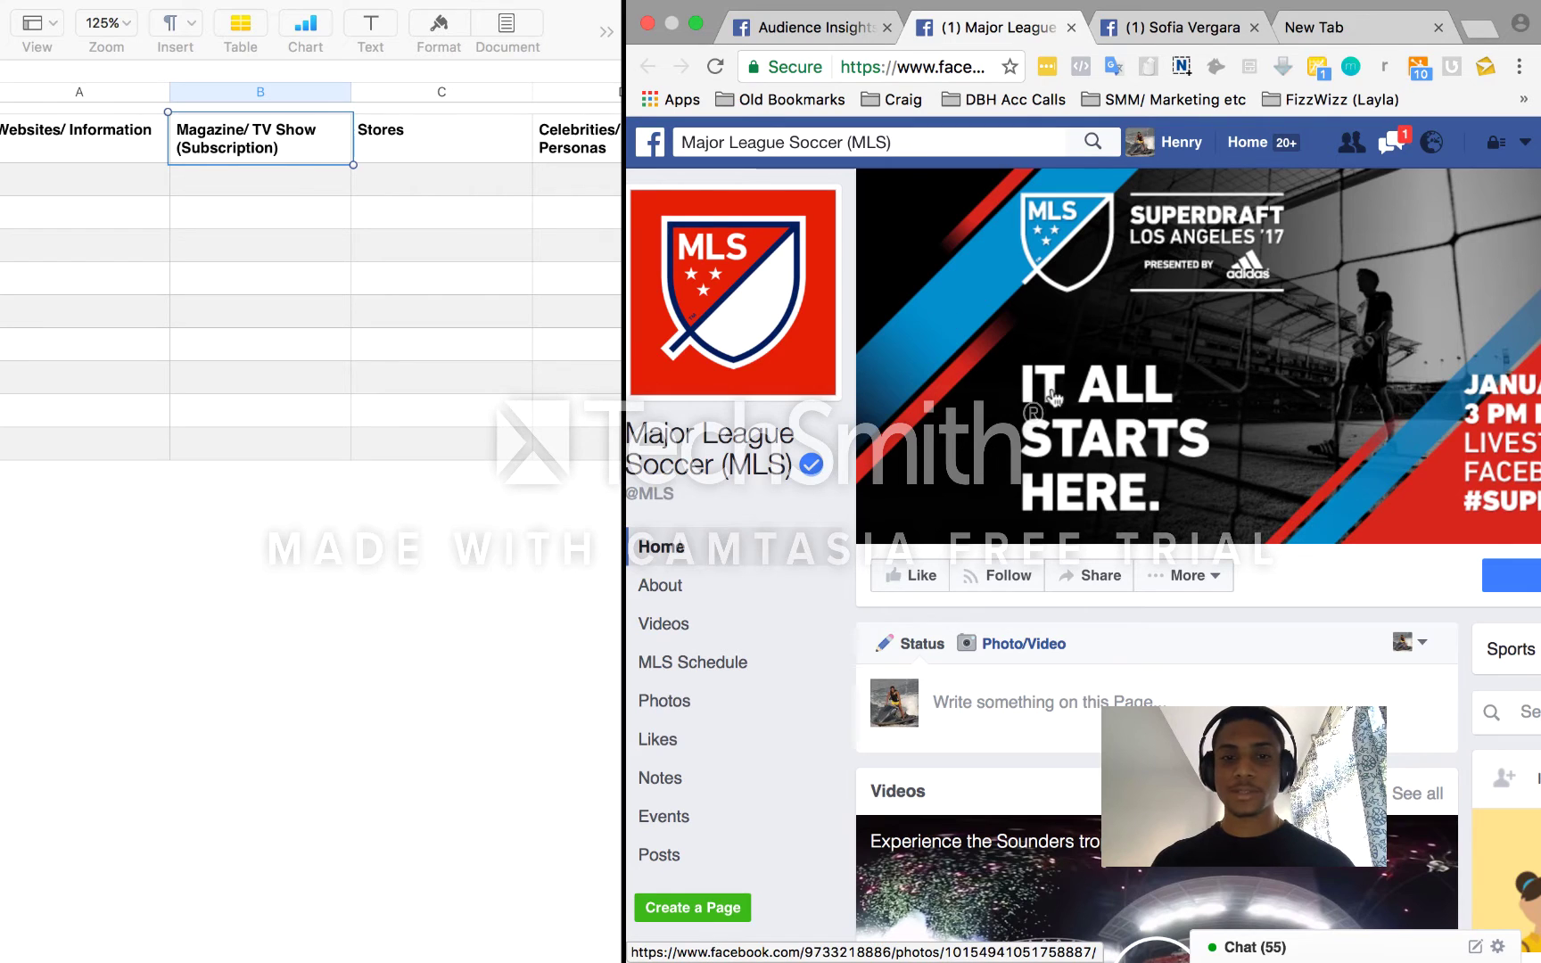
pyautogui.scroll(-5, 1057, 410)
pyautogui.scroll(-3, 1057, 409)
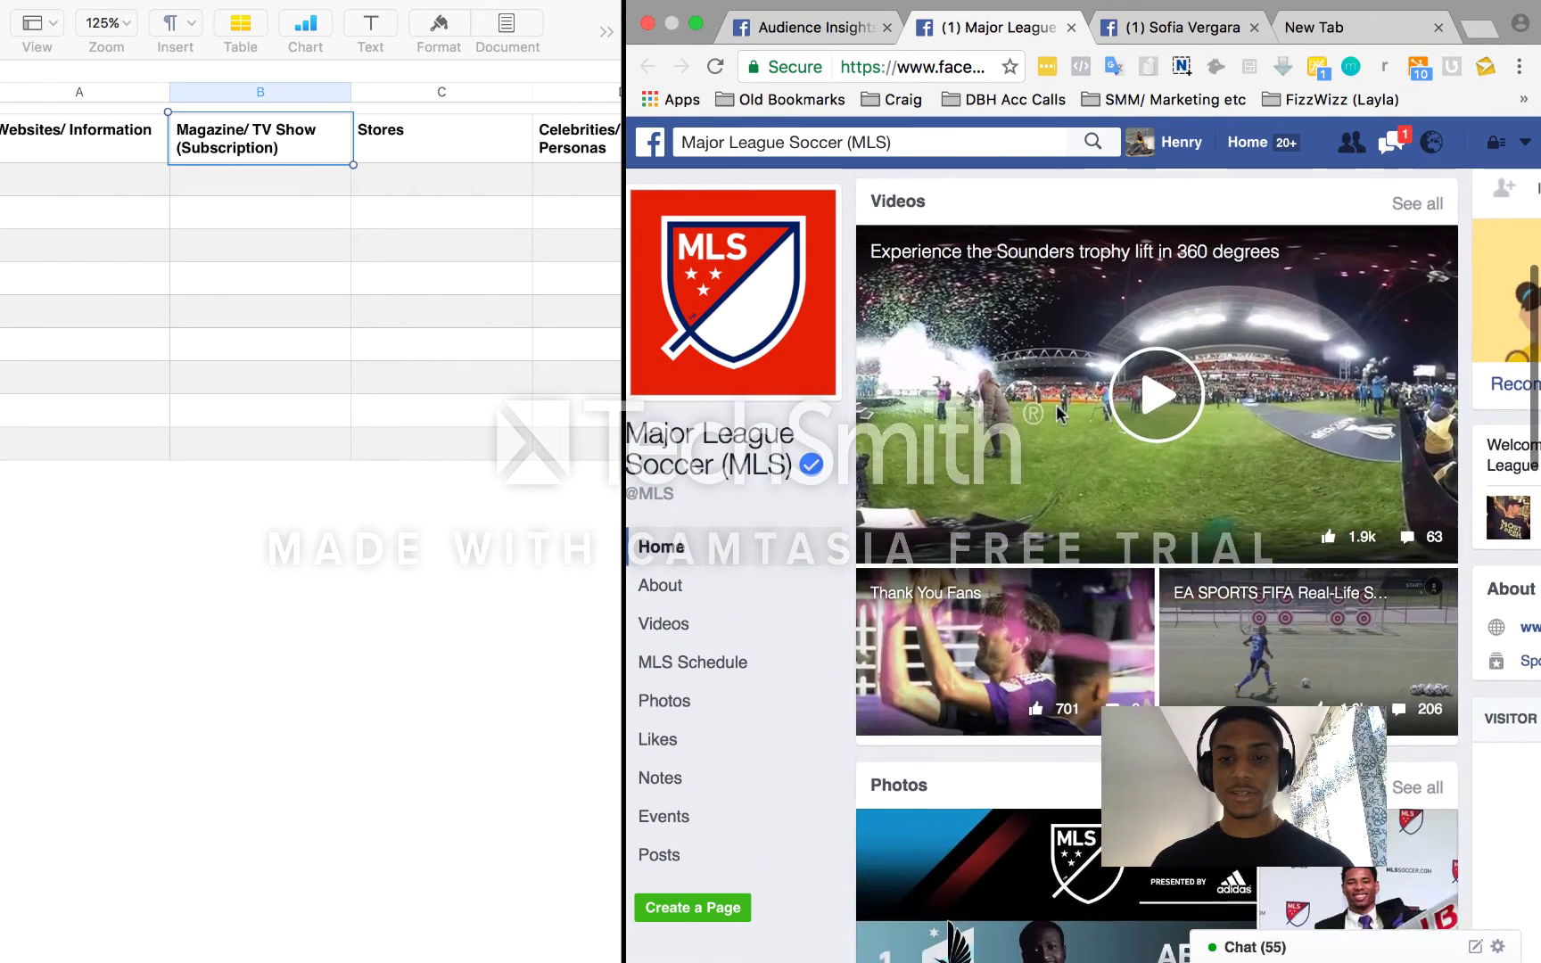
pyautogui.click(1072, 28)
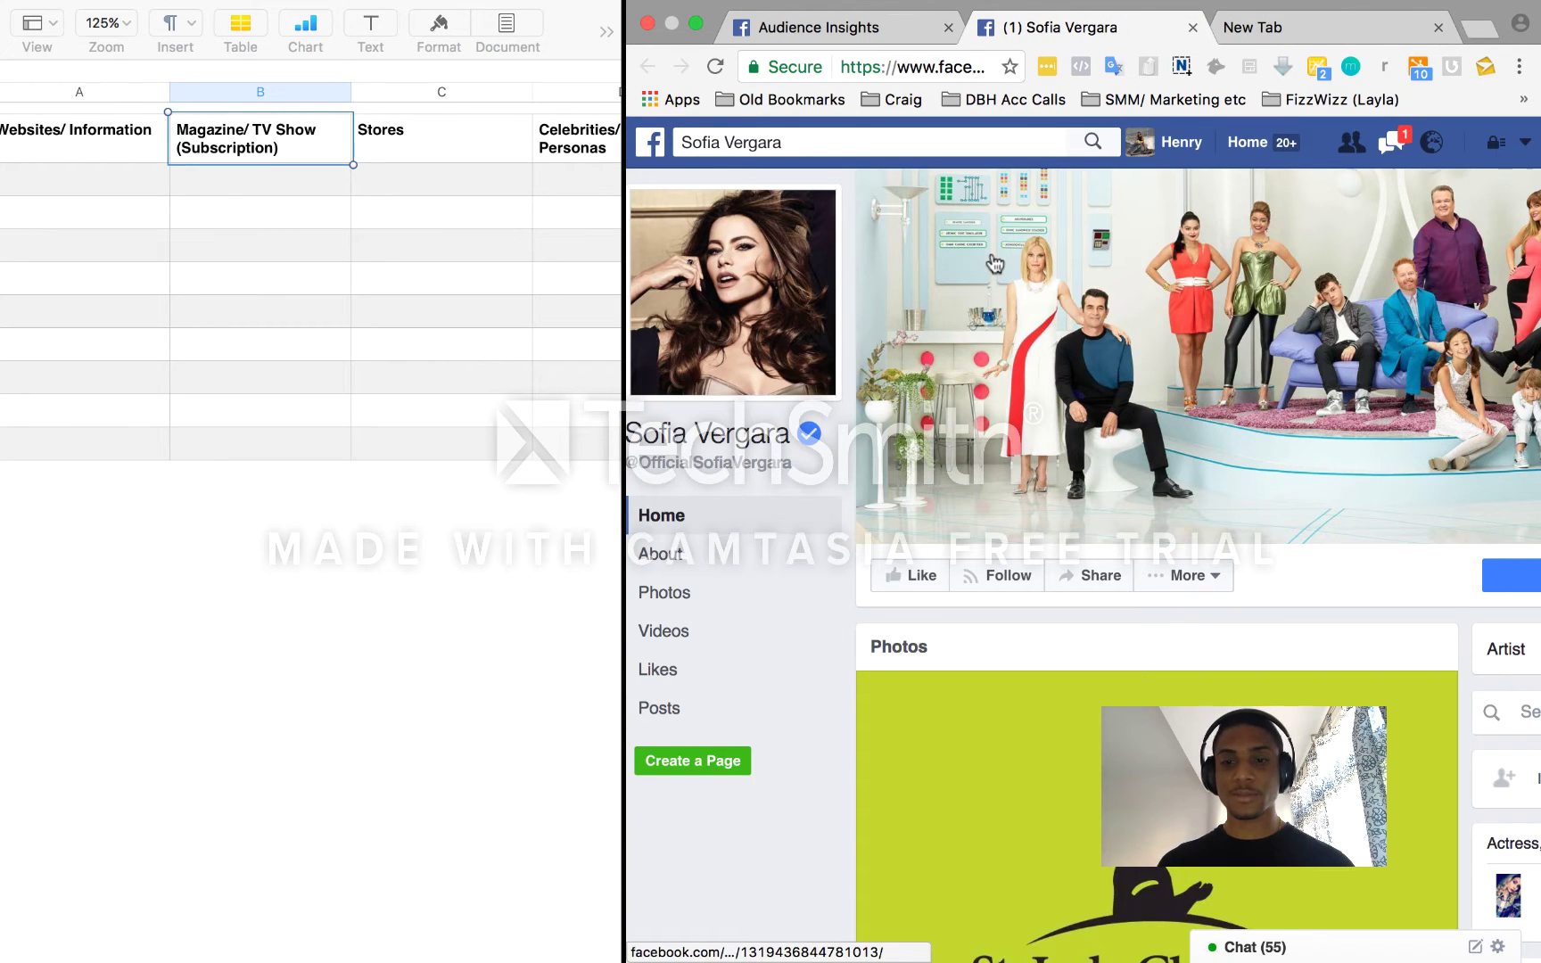
pyautogui.scroll(-10, 1161, 320)
pyautogui.scroll(-10, 1162, 319)
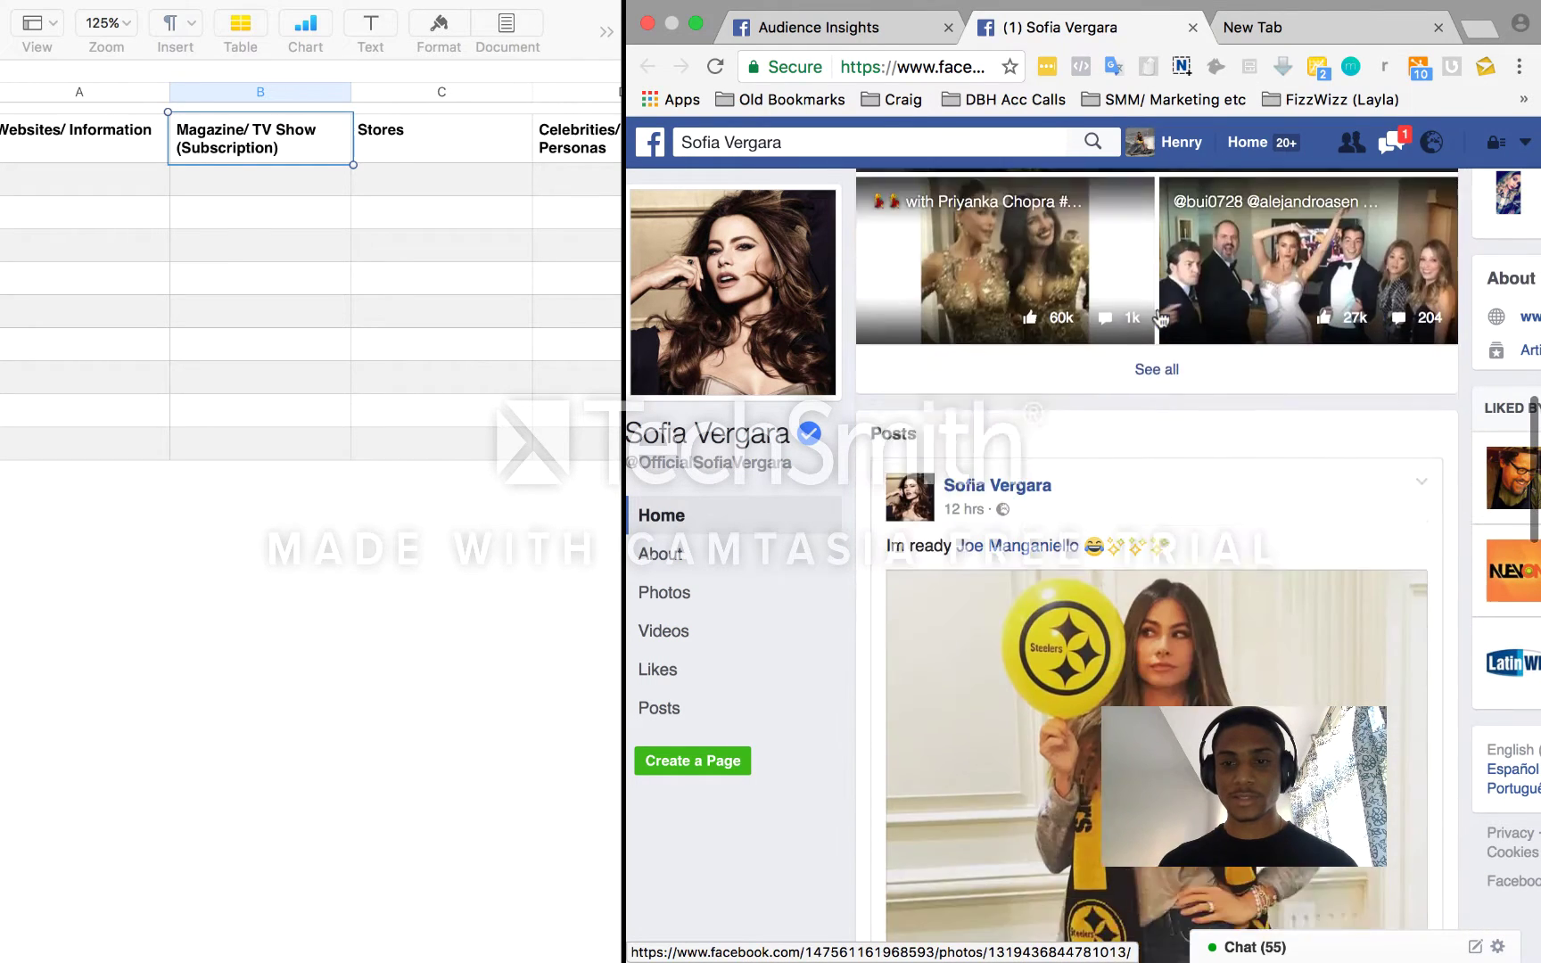
pyautogui.click(1194, 29)
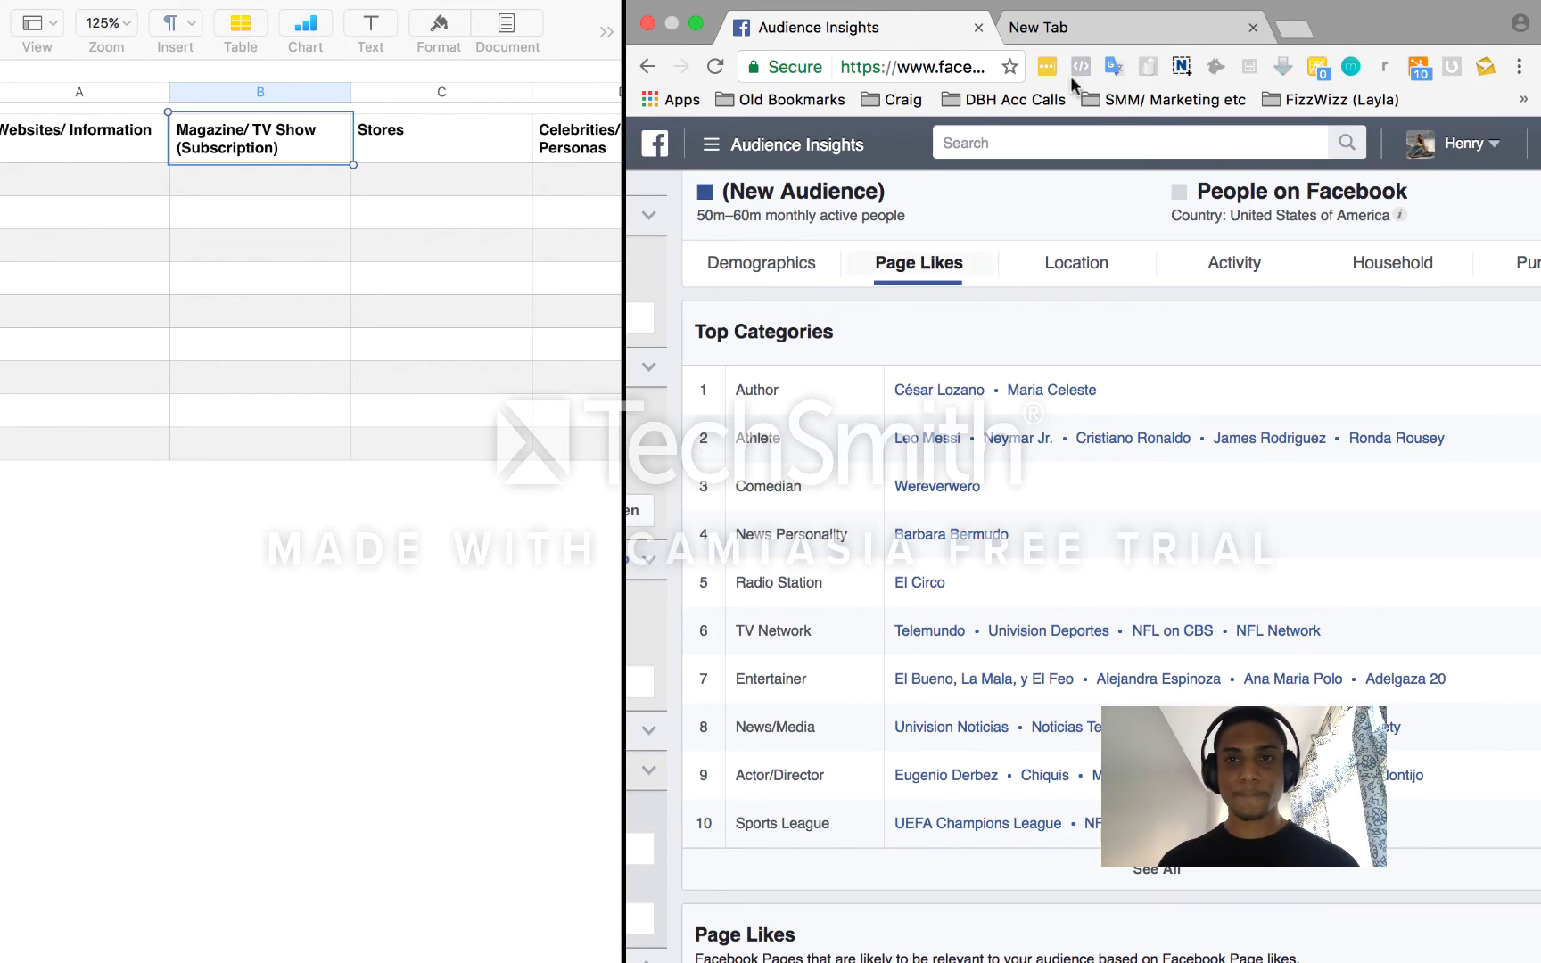
pyautogui.click(1105, 26)
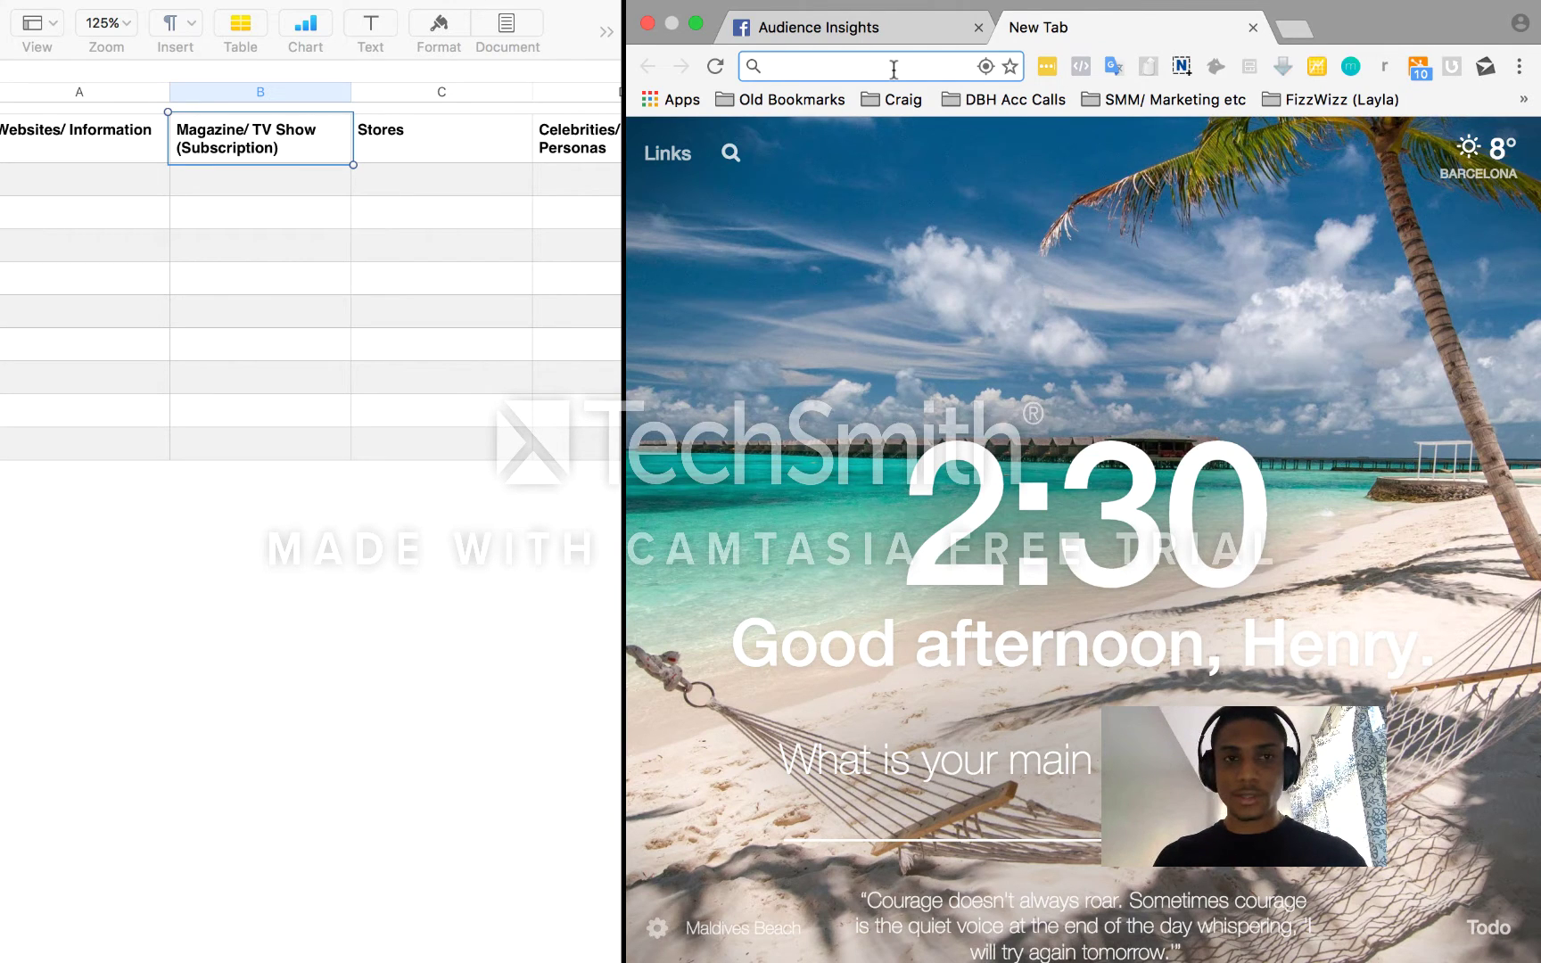
# Search Google for 'football magazines' and show the image results
pyautogui.write('football magia')
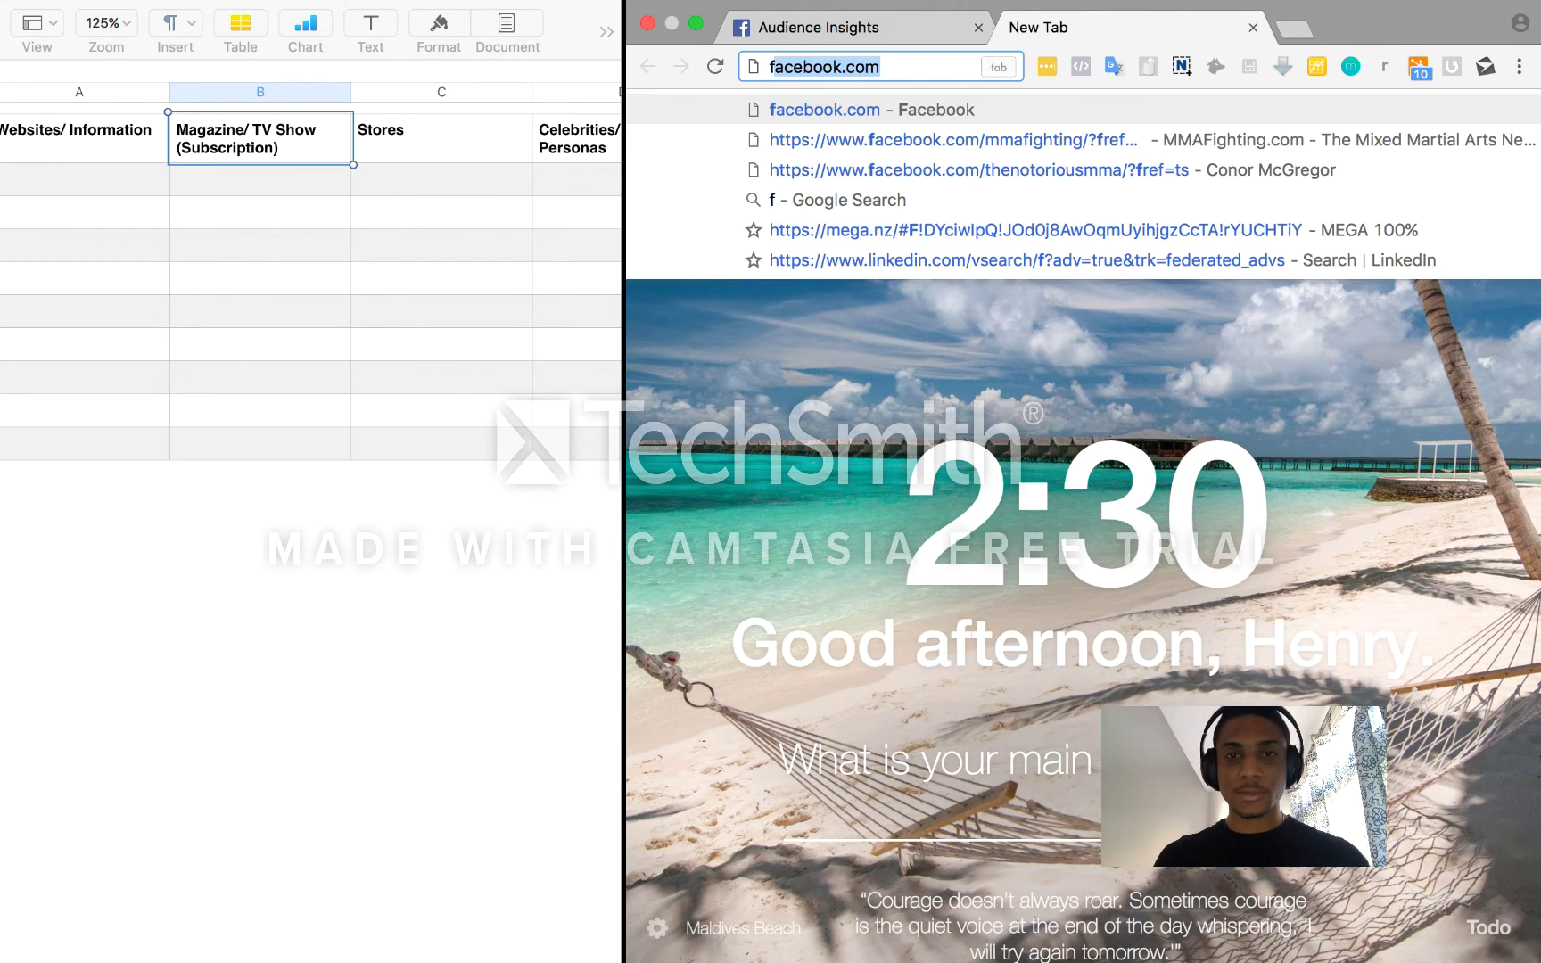
pyautogui.press('BackSpace')
pyautogui.press('BackSpace')
pyautogui.write('azines')
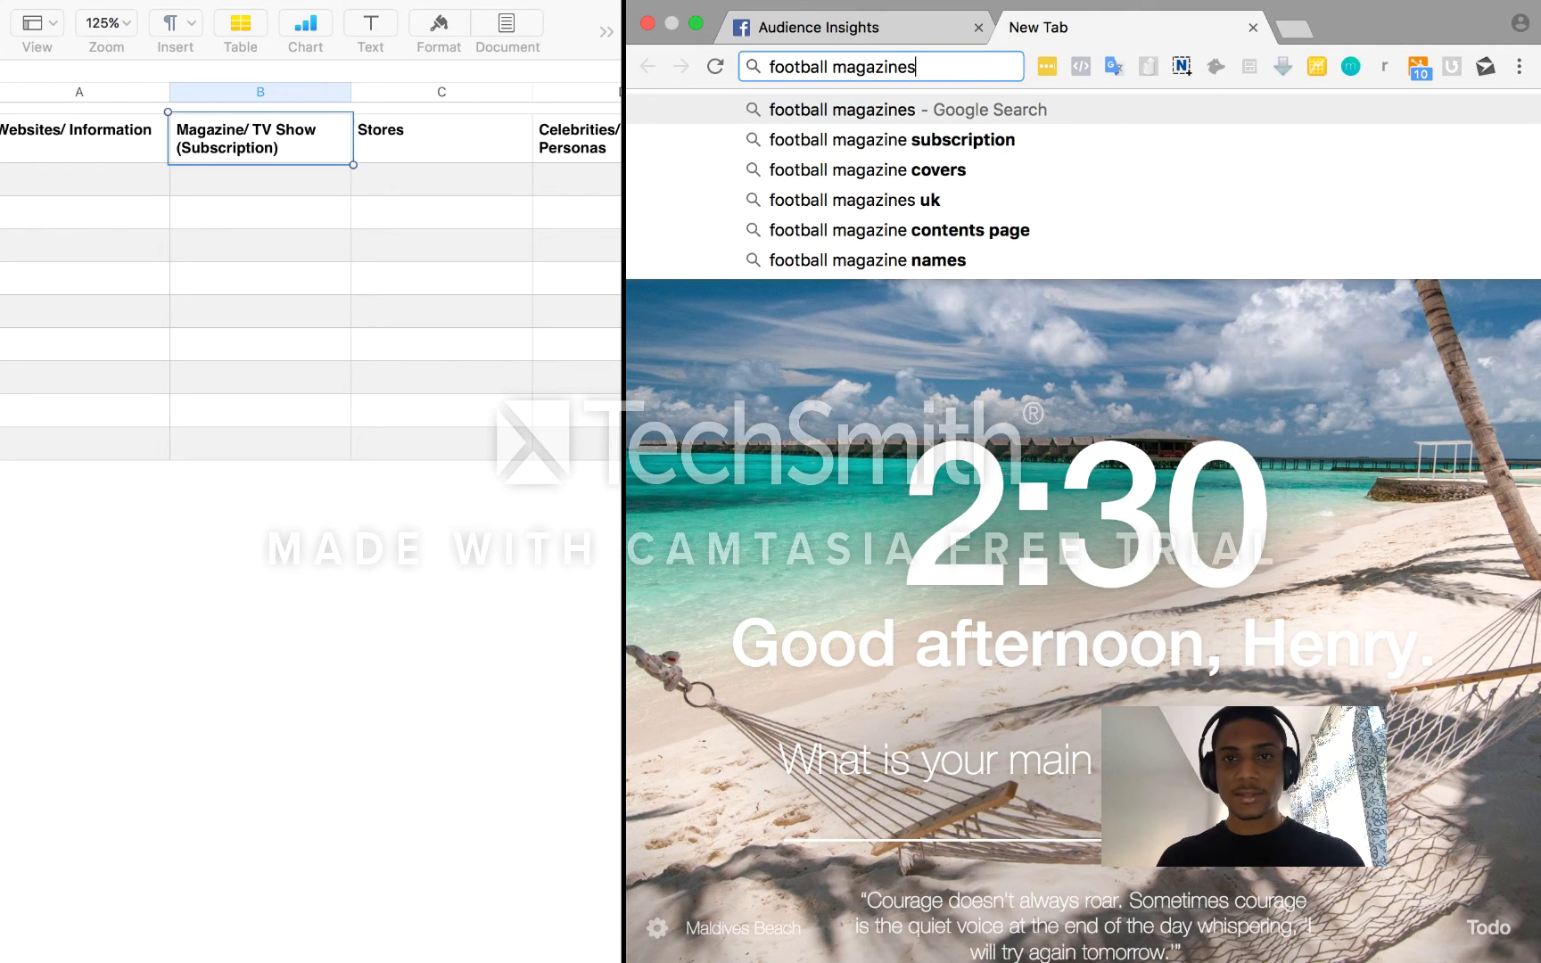
pyautogui.press('Return')
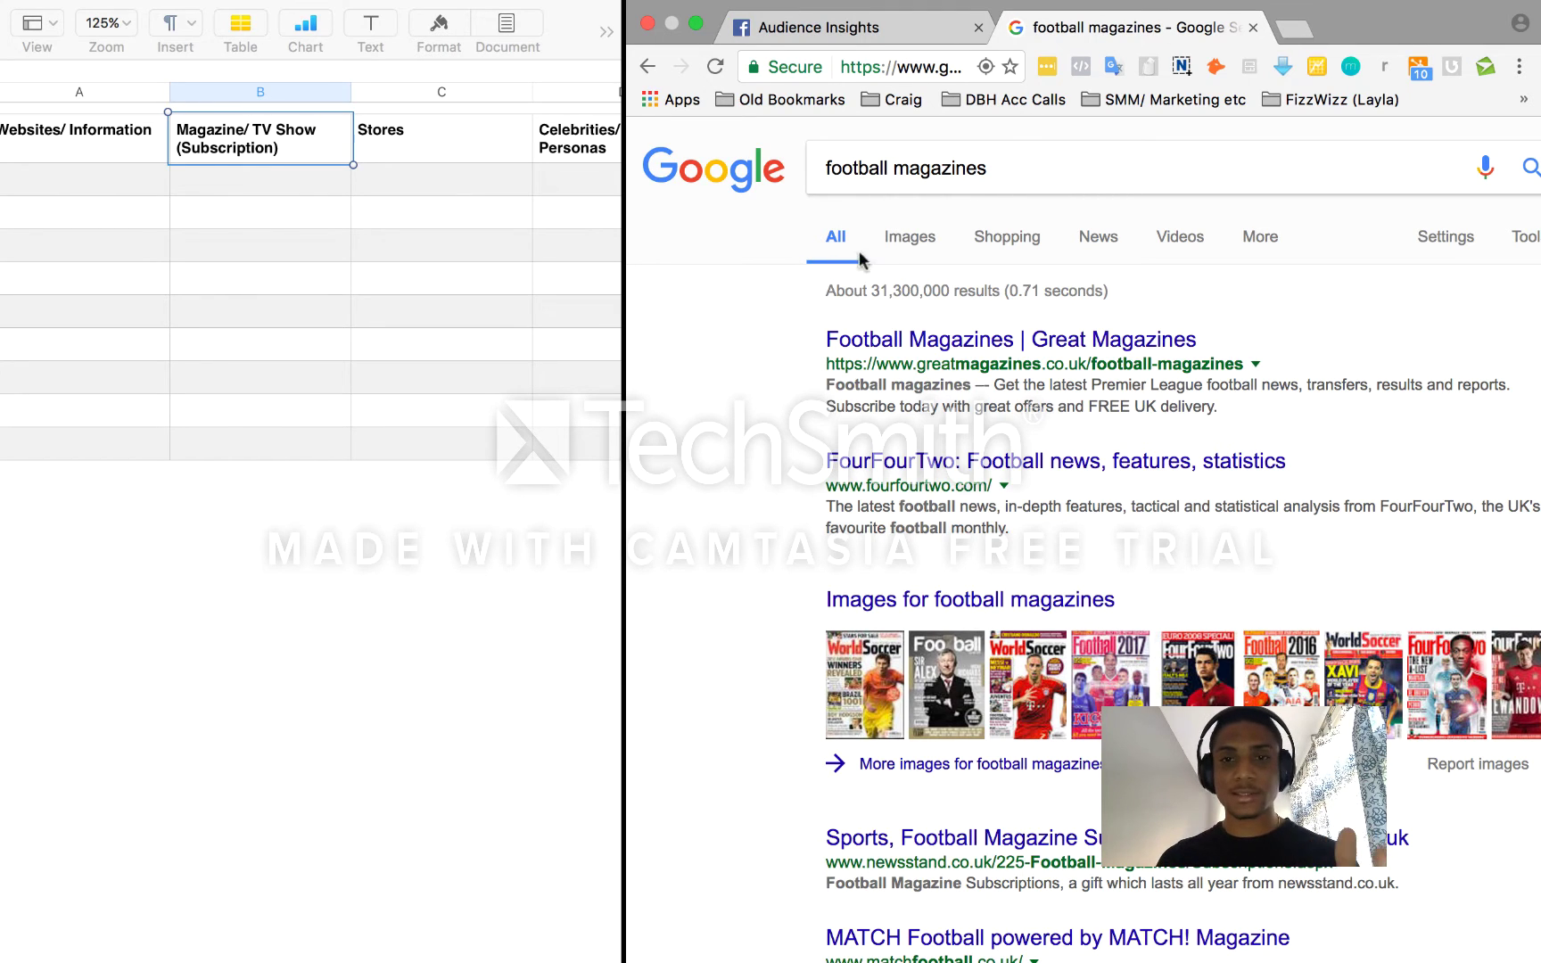
pyautogui.click(922, 247)
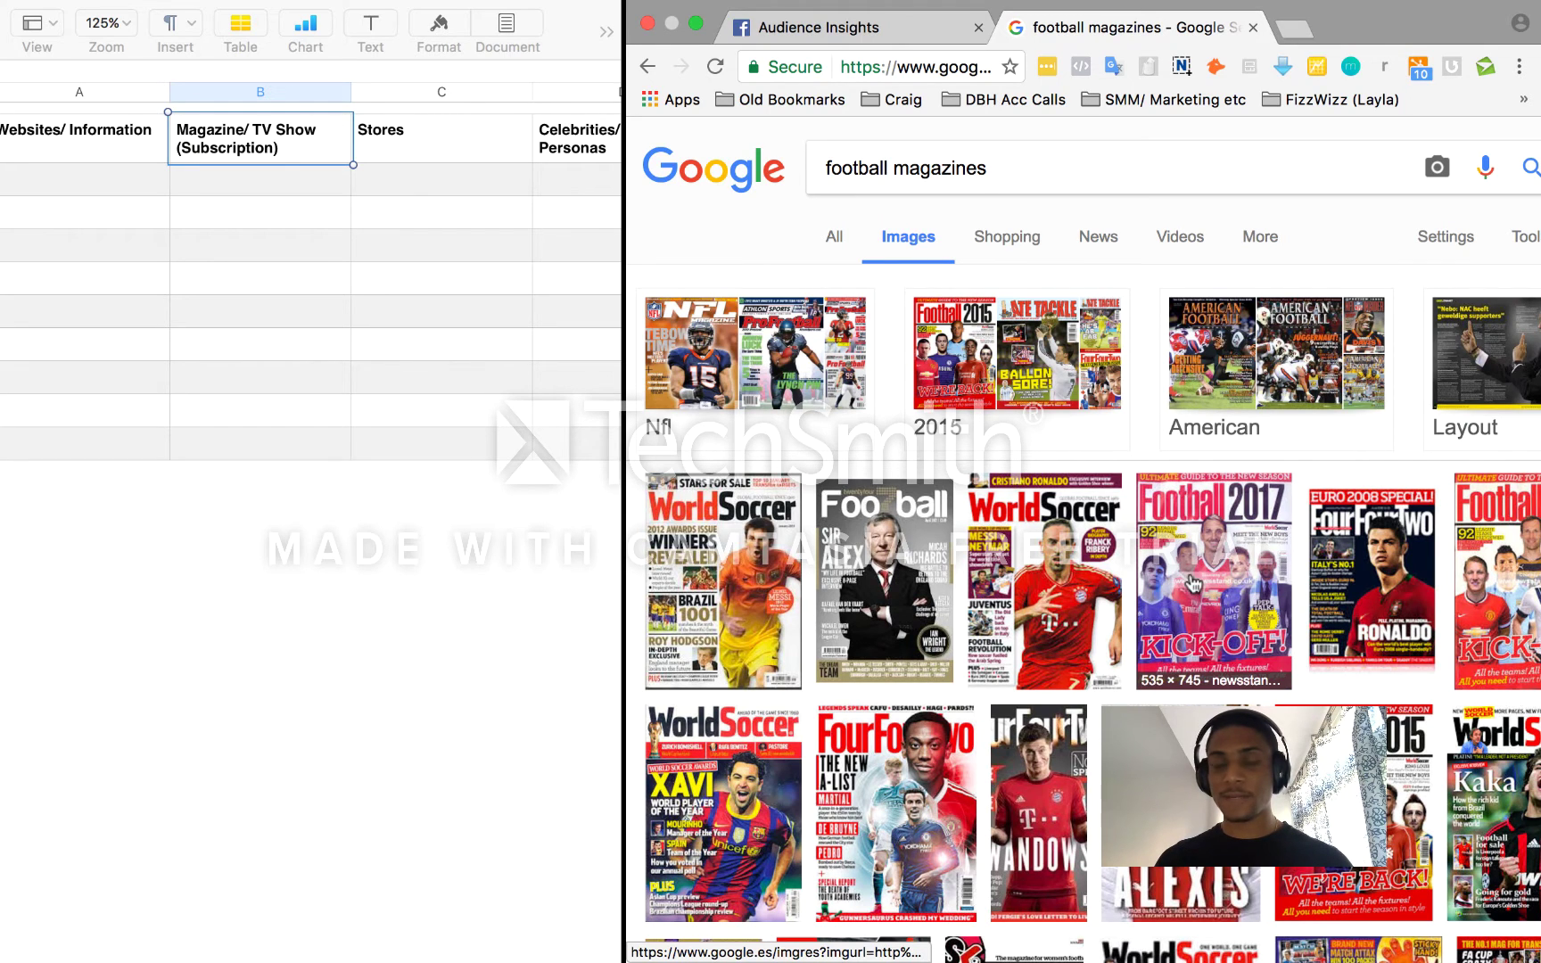
# Remove the Football interest from the Audience Insights audience
pyautogui.click(867, 30)
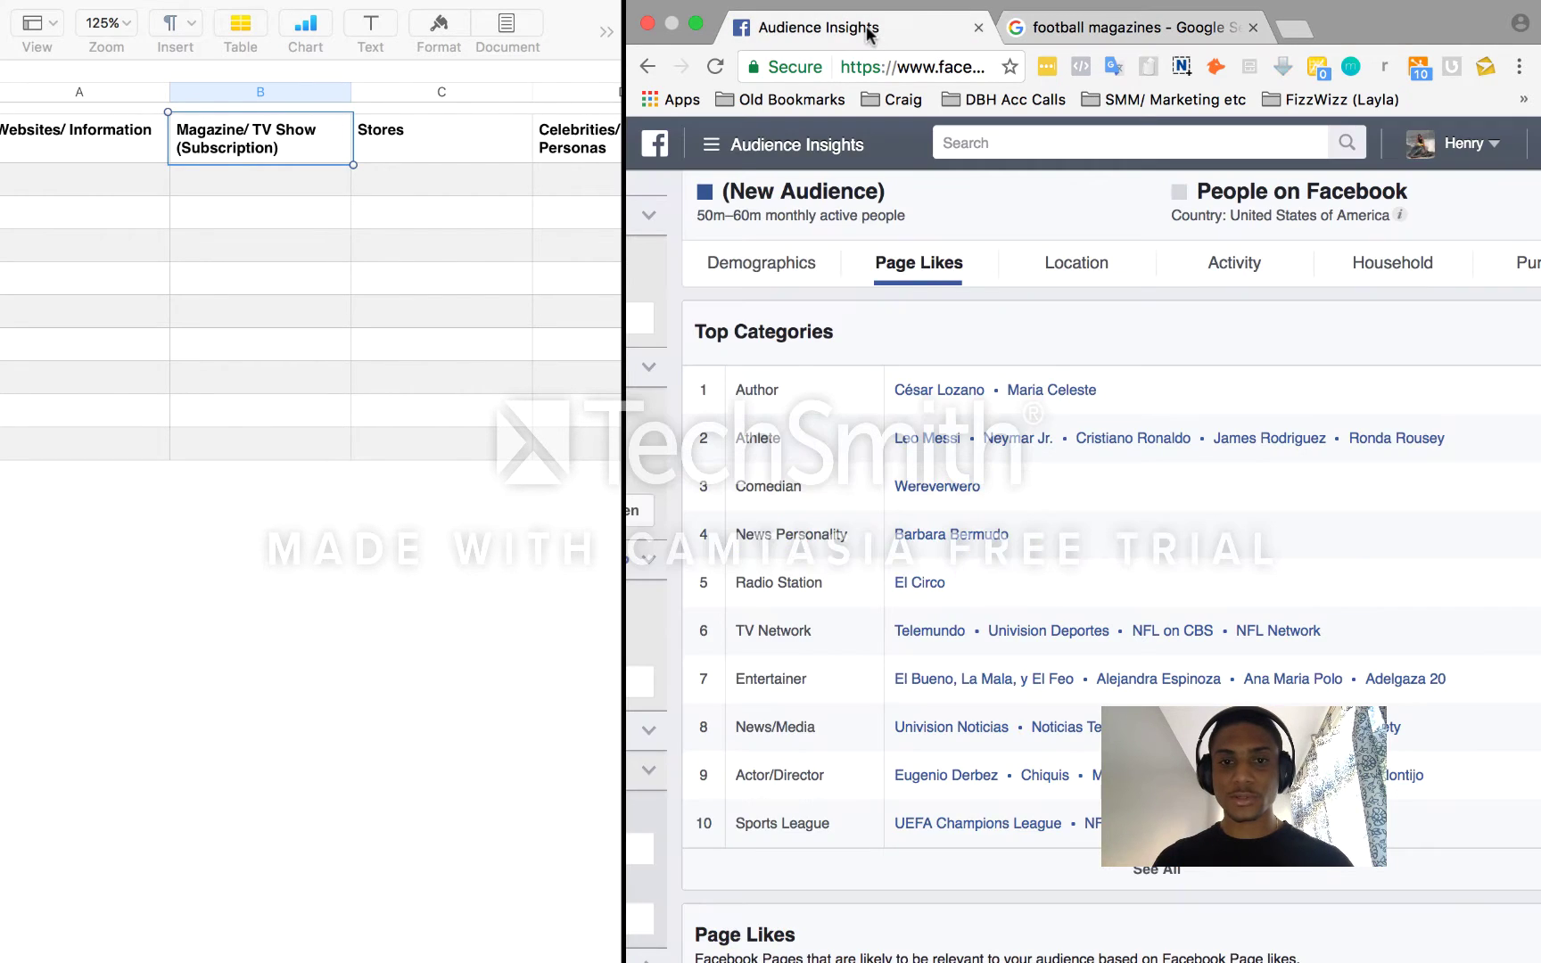
pyautogui.hscroll(-5, 794, 369)
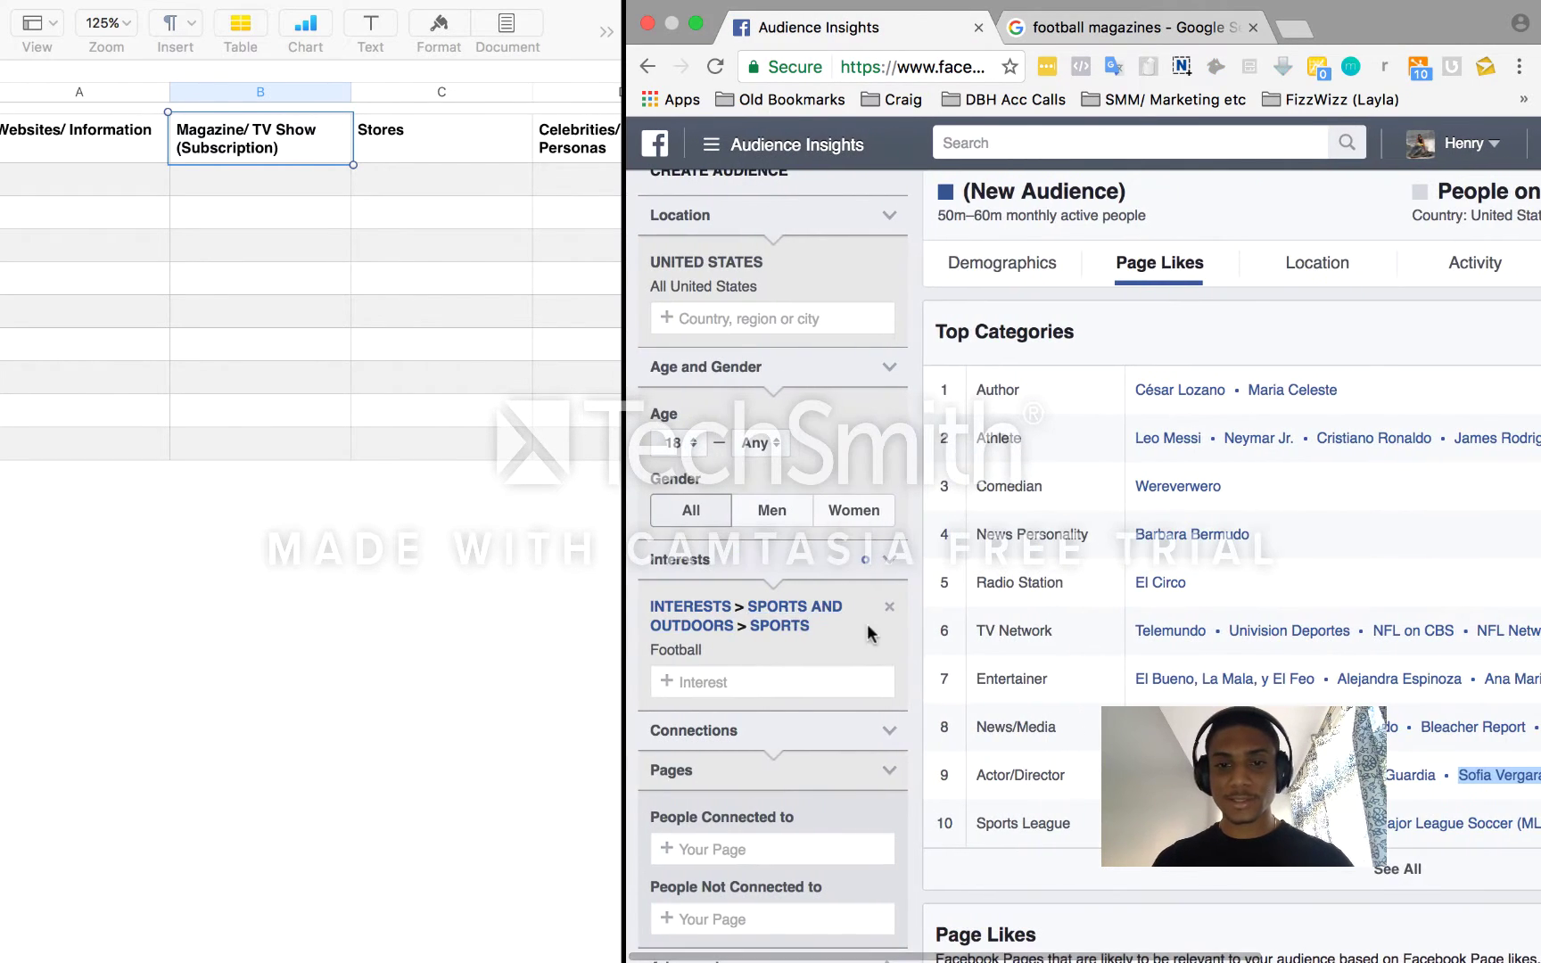
pyautogui.click(890, 612)
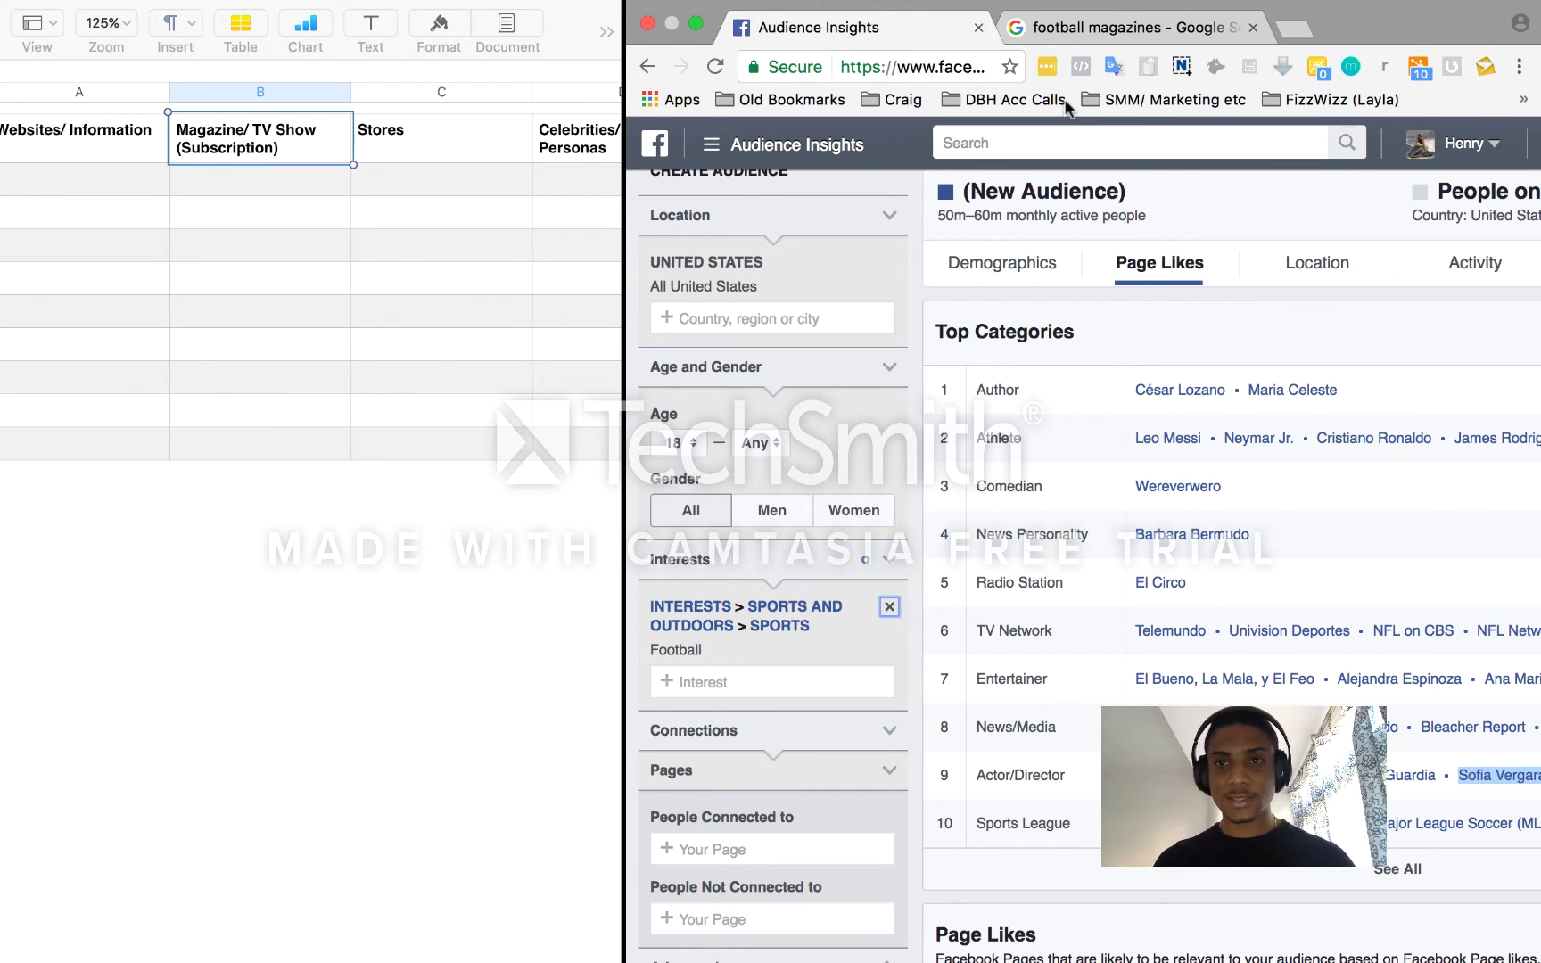
pyautogui.click(1111, 35)
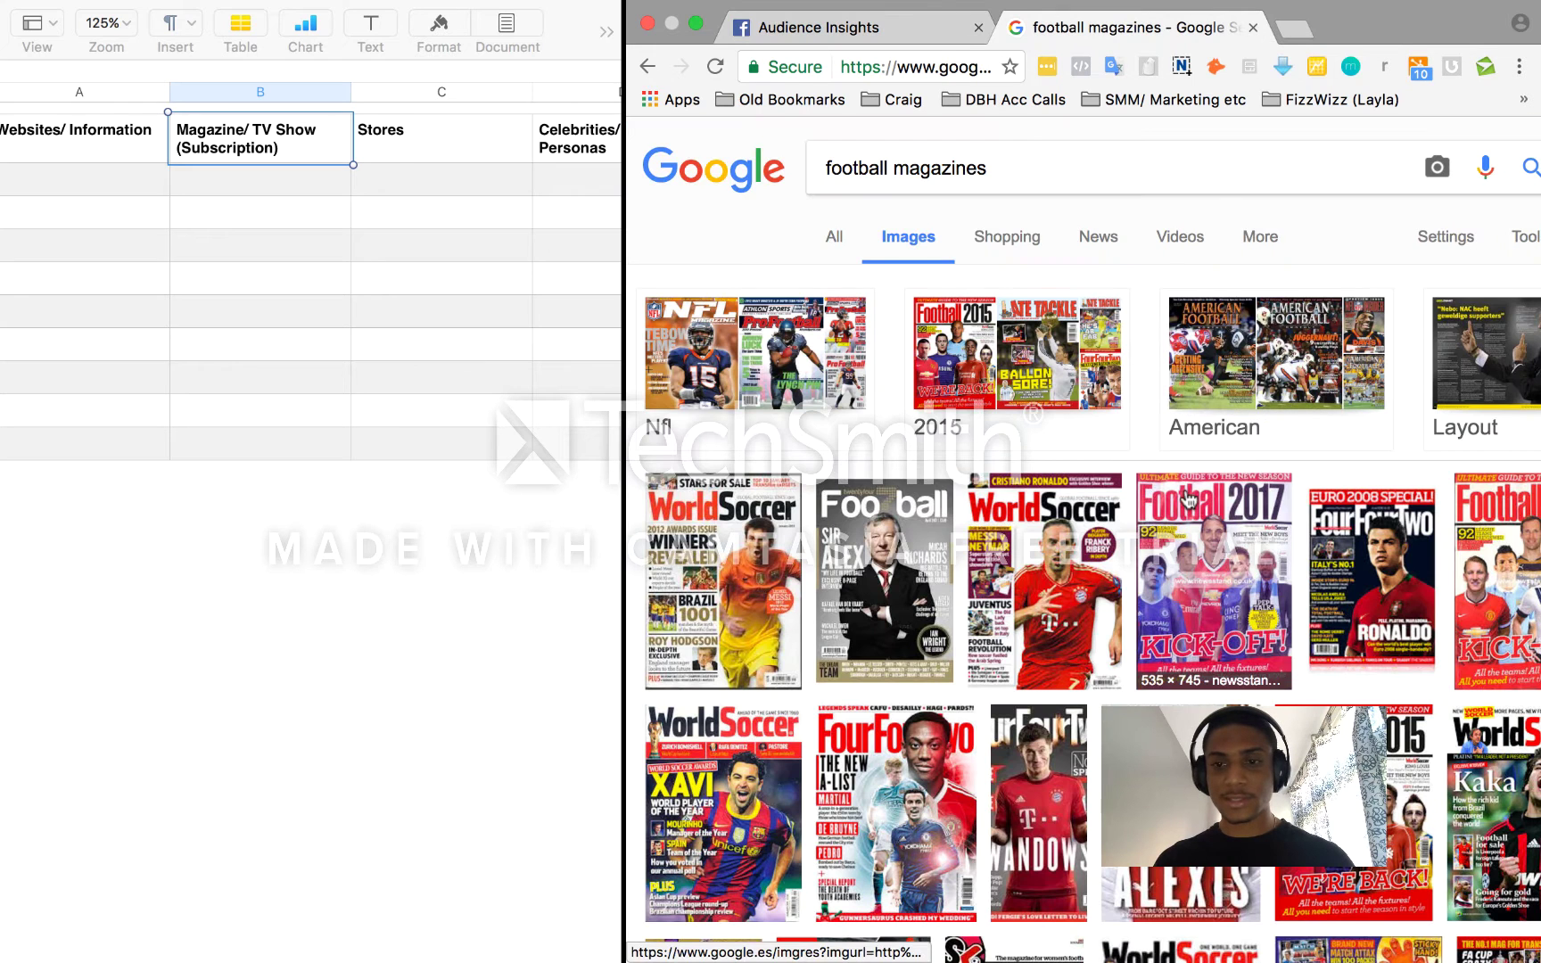
pyautogui.click(935, 27)
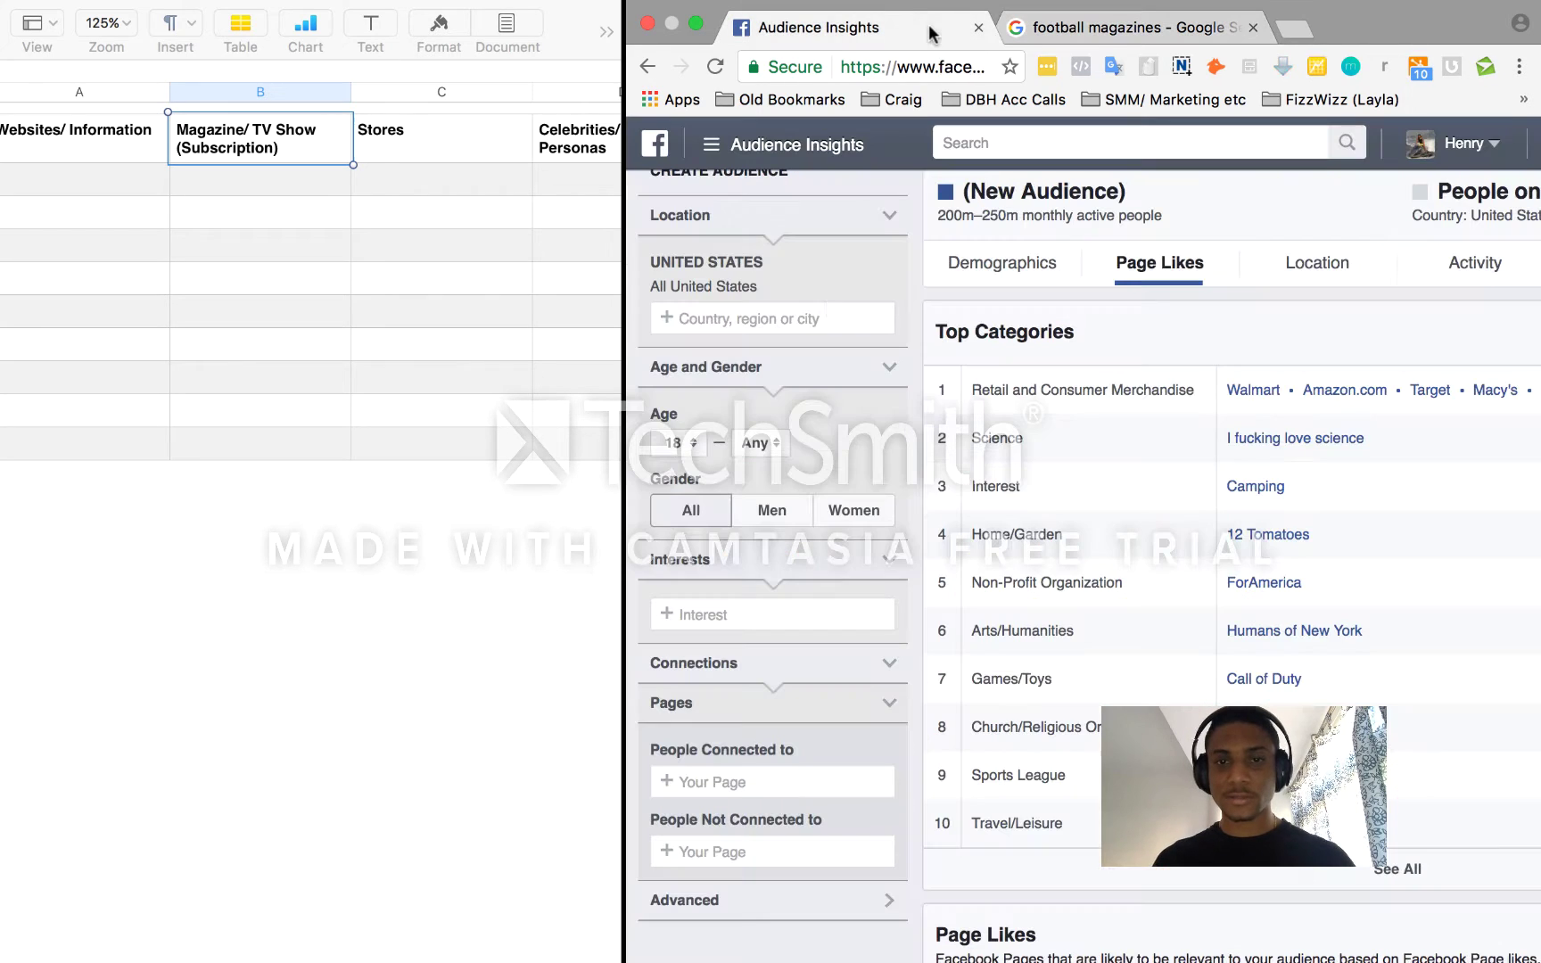
# Add World Soccer (magazine) as the interest, narrowing the audience to 250K–300K people
pyautogui.click(736, 613)
pyautogui.write('eo')
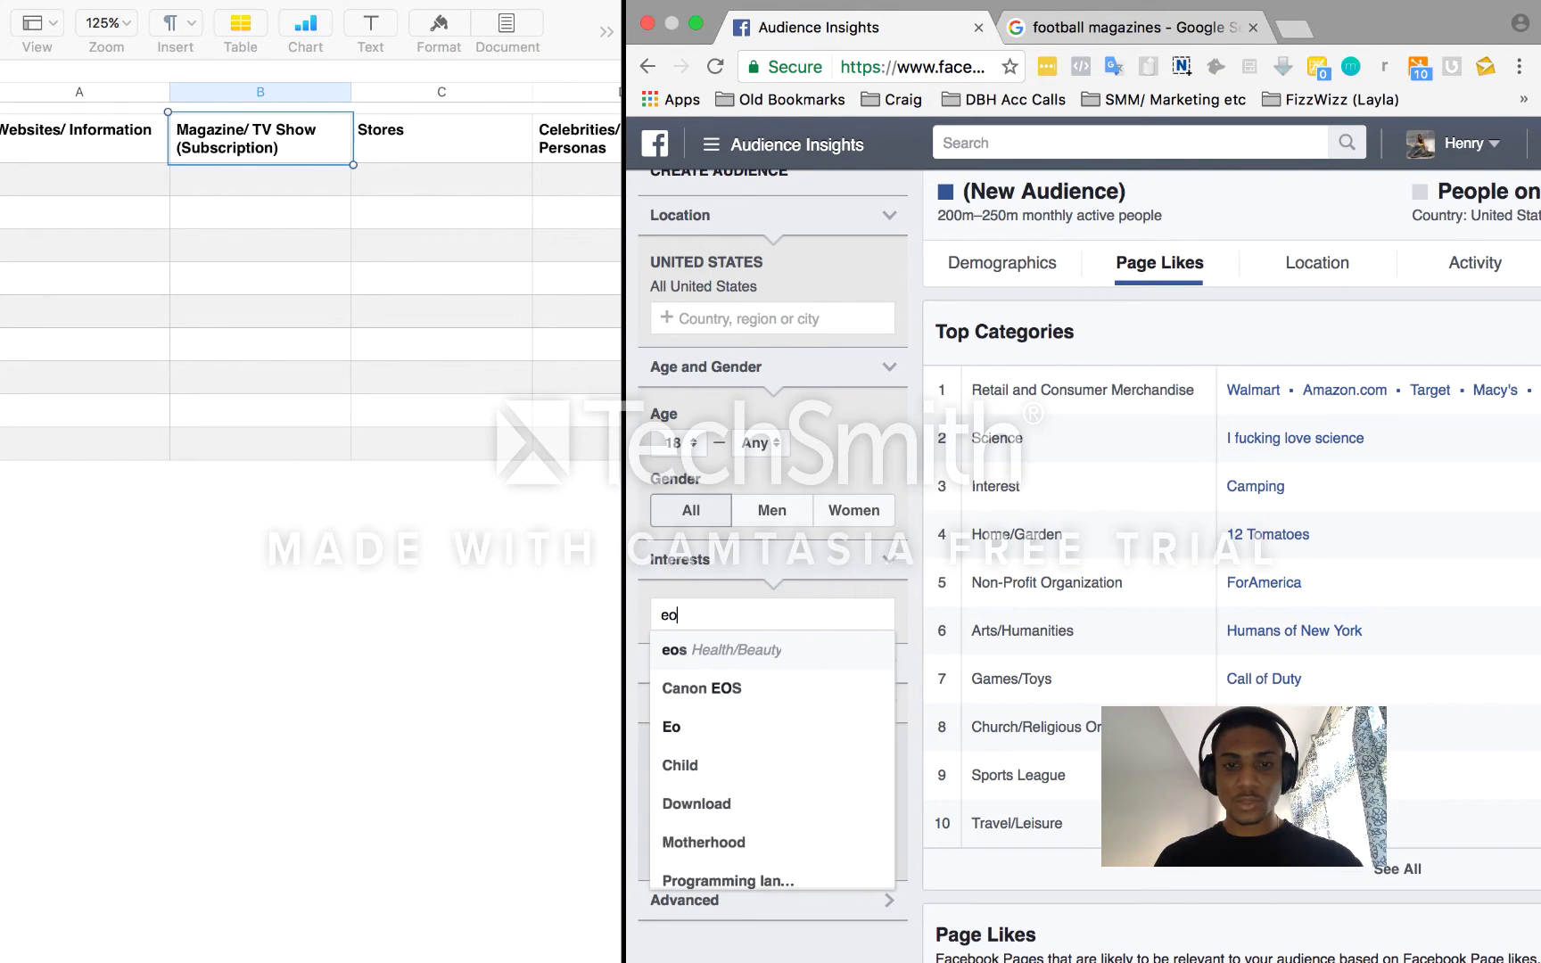
pyautogui.press('BackSpace')
pyautogui.press('BackSpace')
pyautogui.write('world soccer')
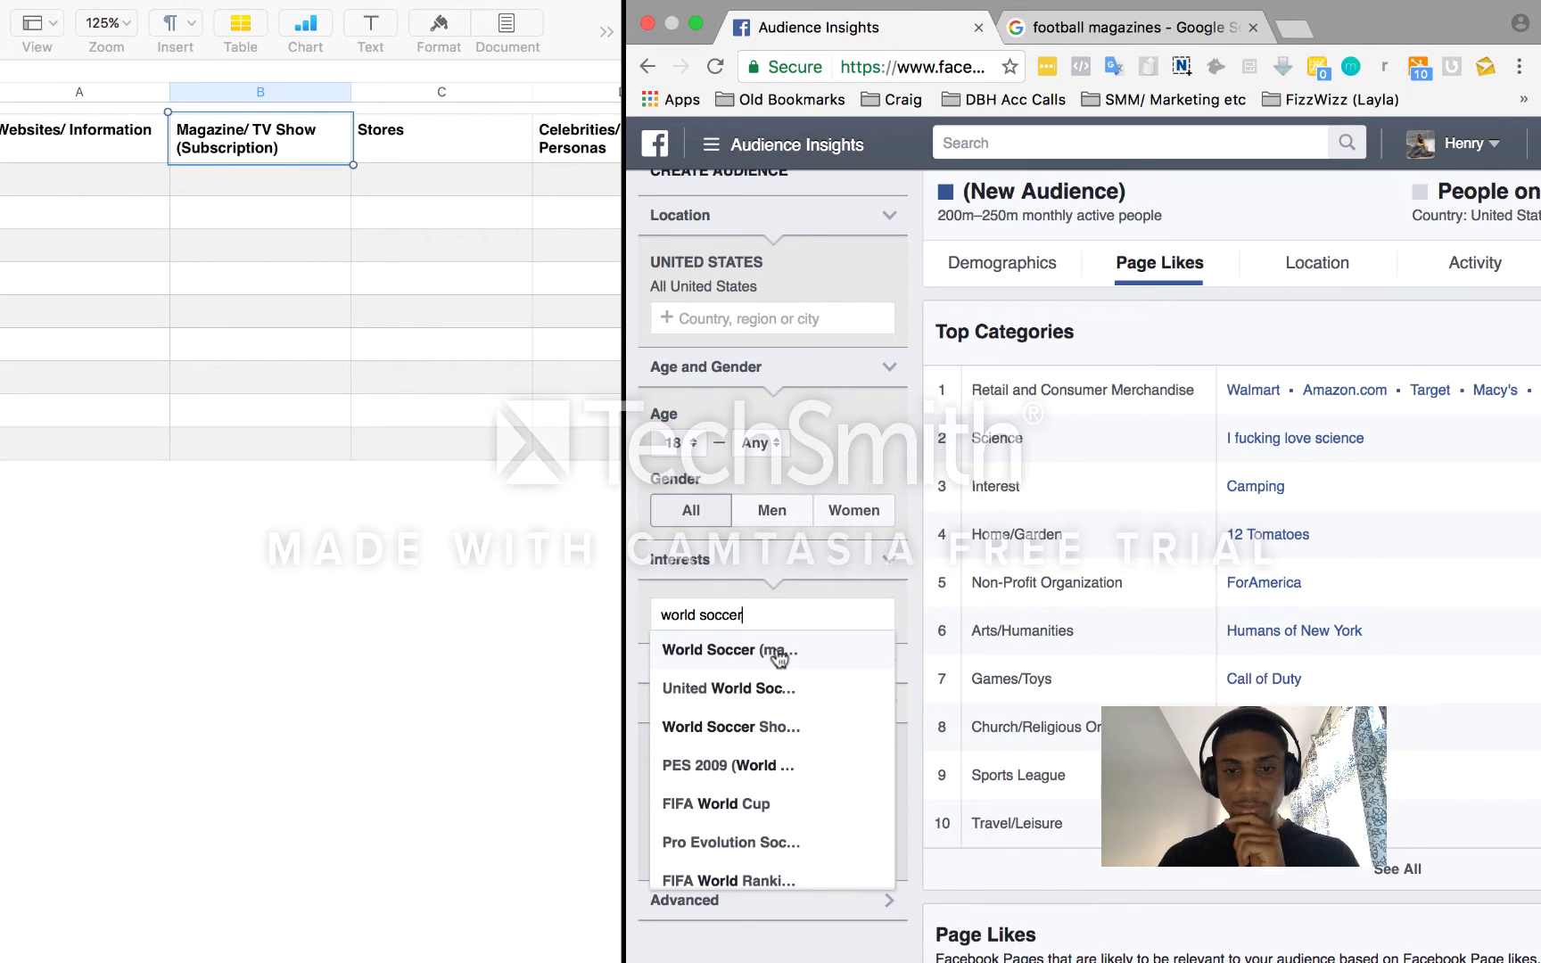
pyautogui.click(777, 654)
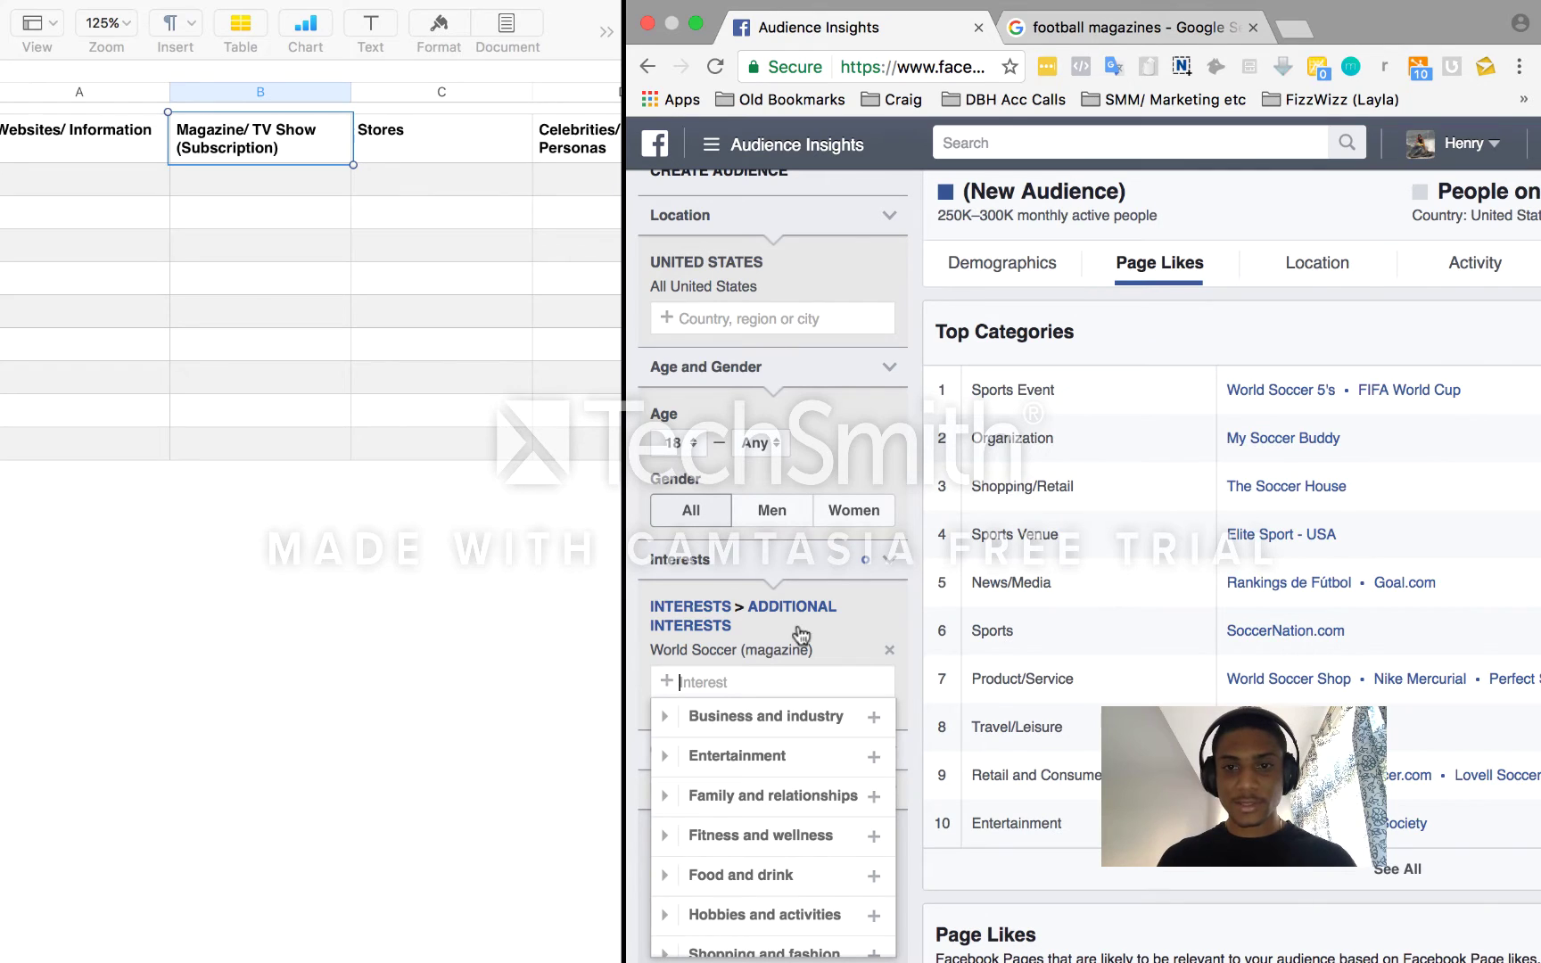
pyautogui.click(1062, 345)
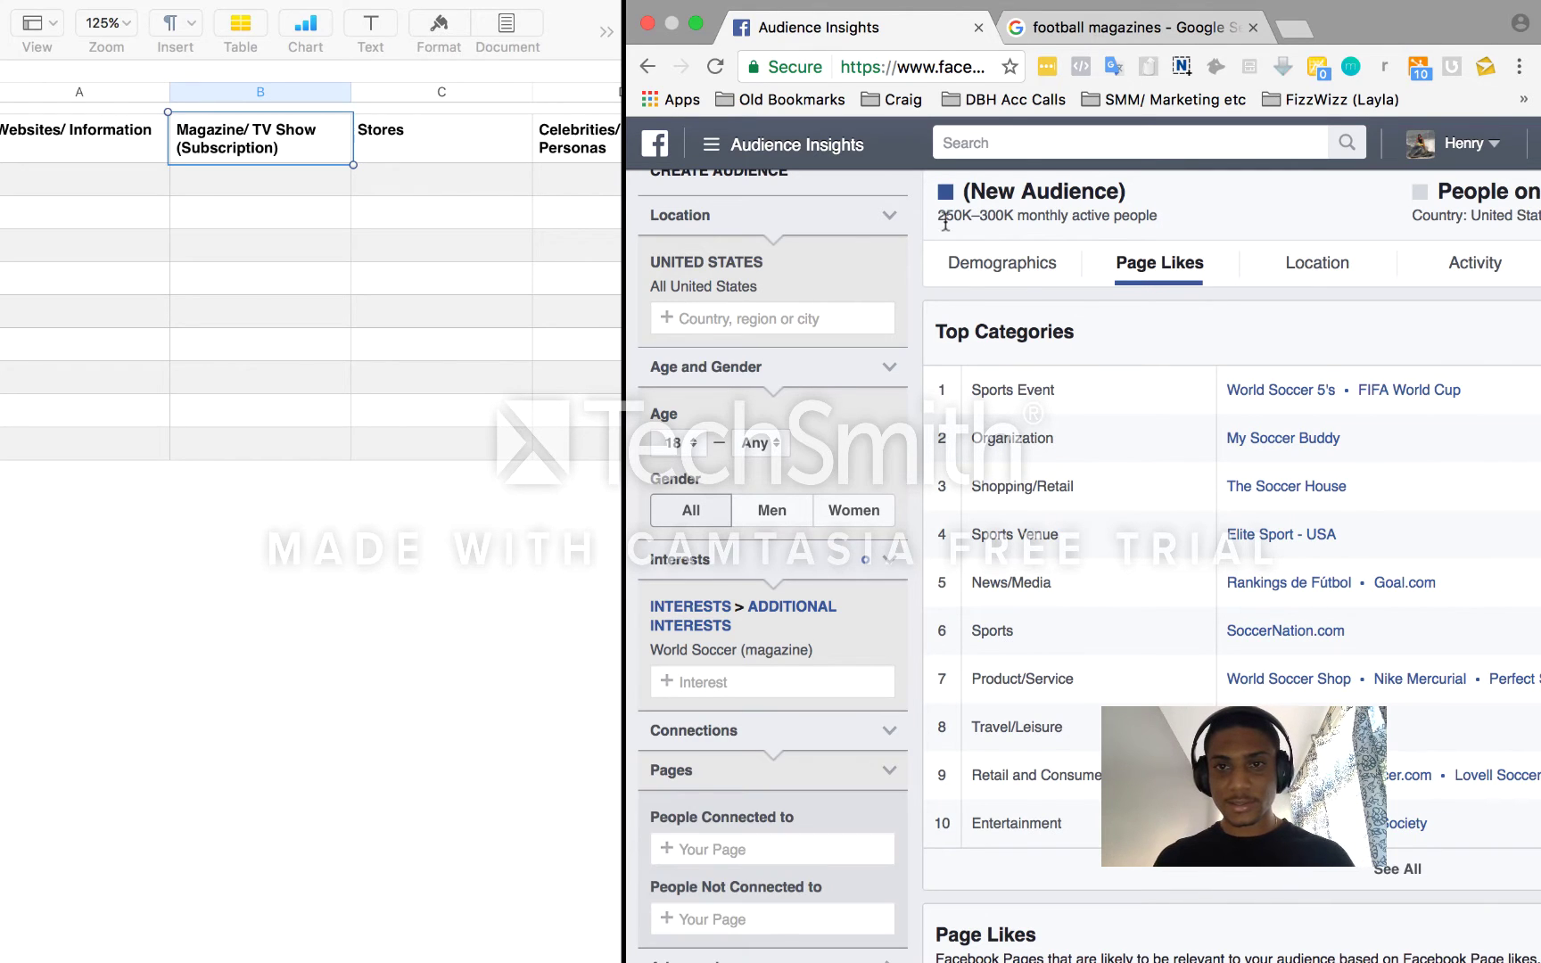
pyautogui.moveTo(957, 209); pyautogui.dragTo(1007, 217)
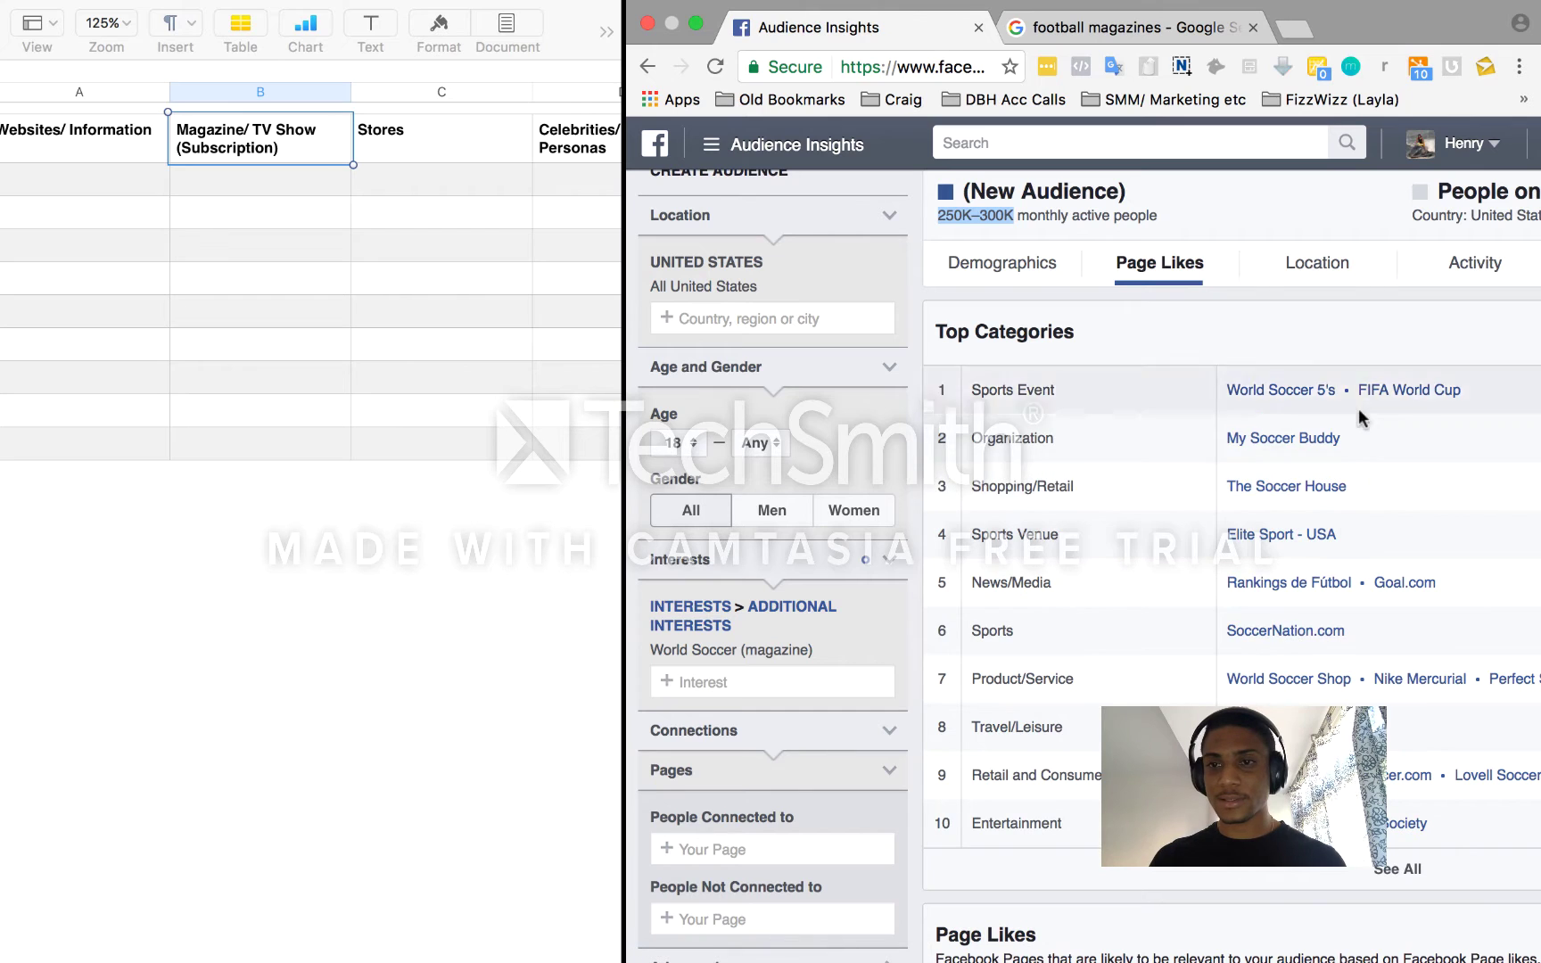
pyautogui.hscroll(5, 1279, 496)
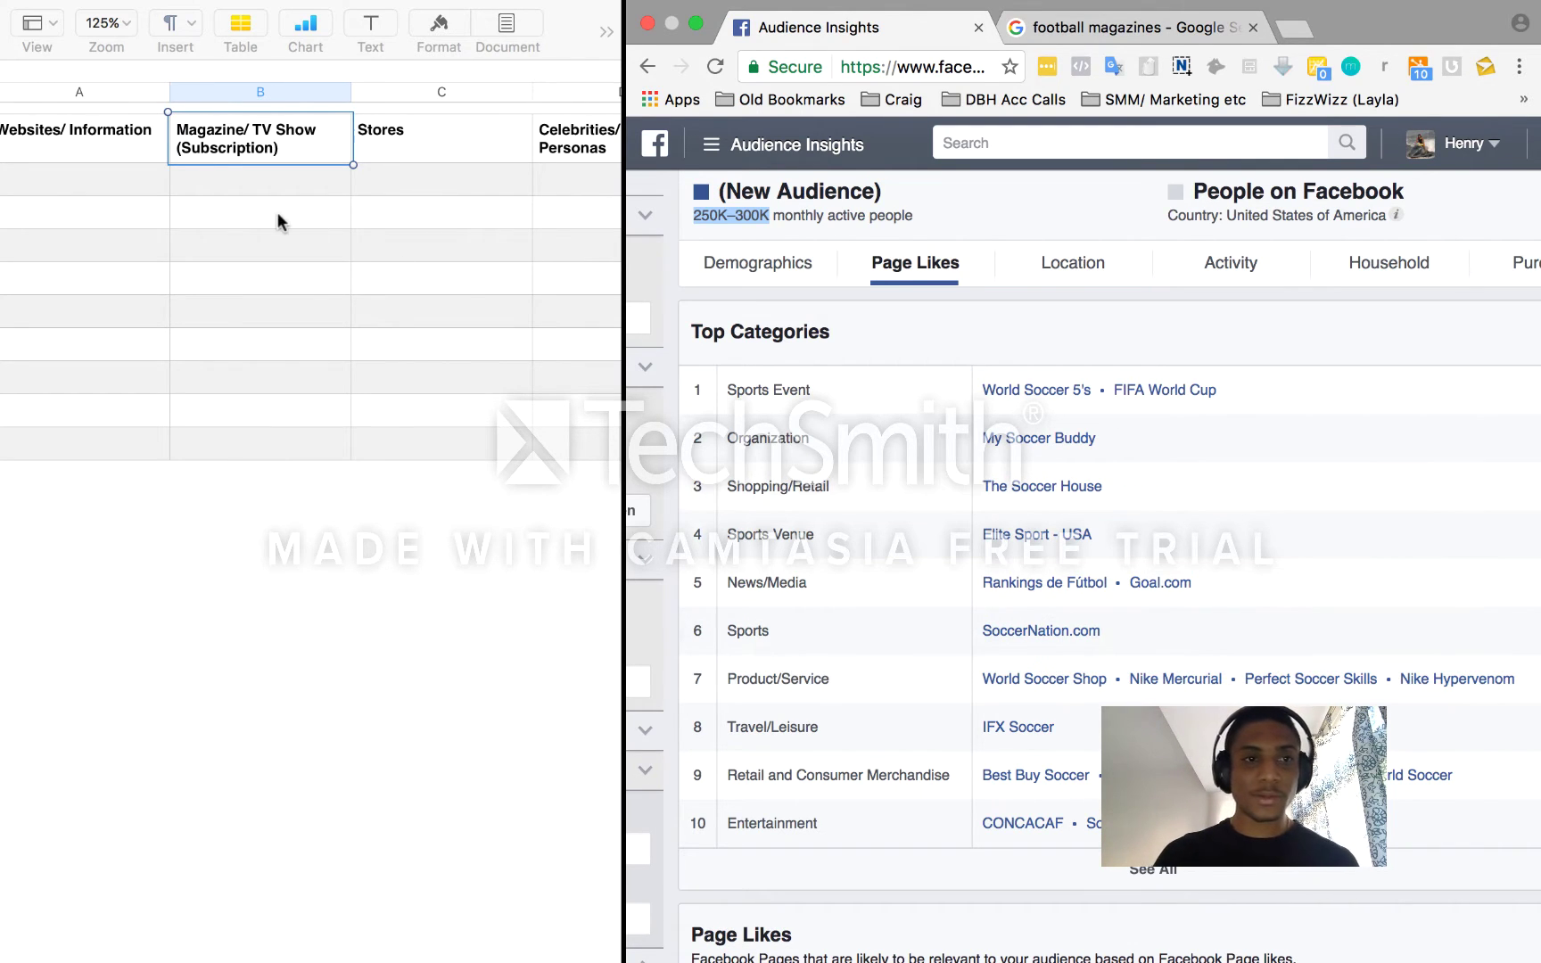
pyautogui.click(1058, 30)
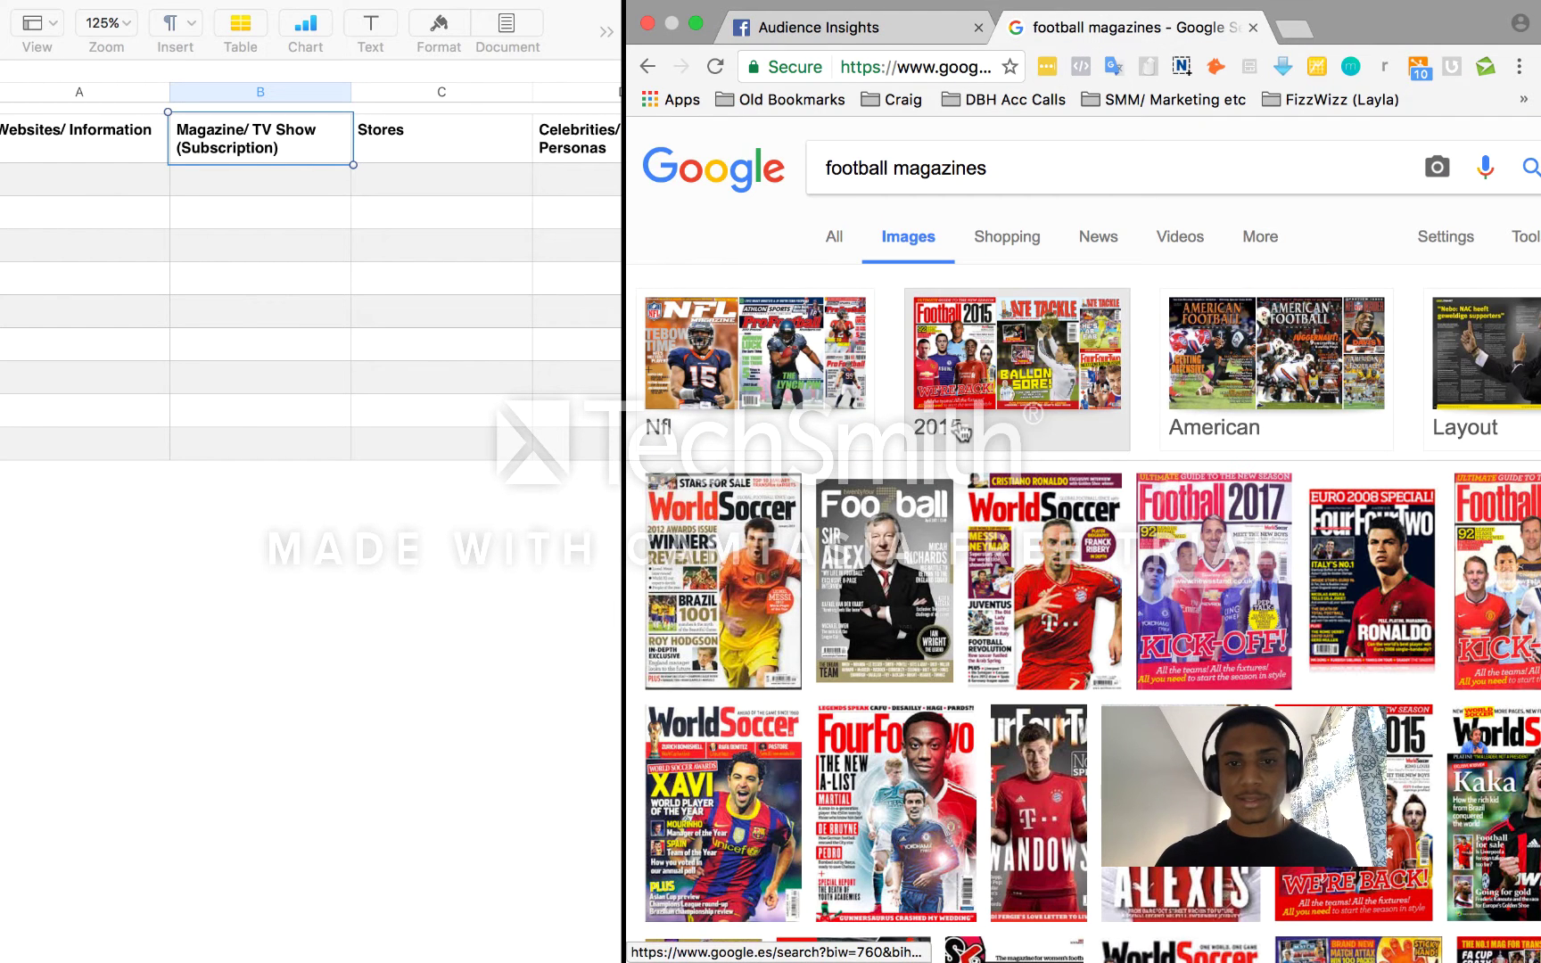
# Open The Soccer House and SoccerNation.com pages from Top Categories in new tabs
pyautogui.click(886, 45)
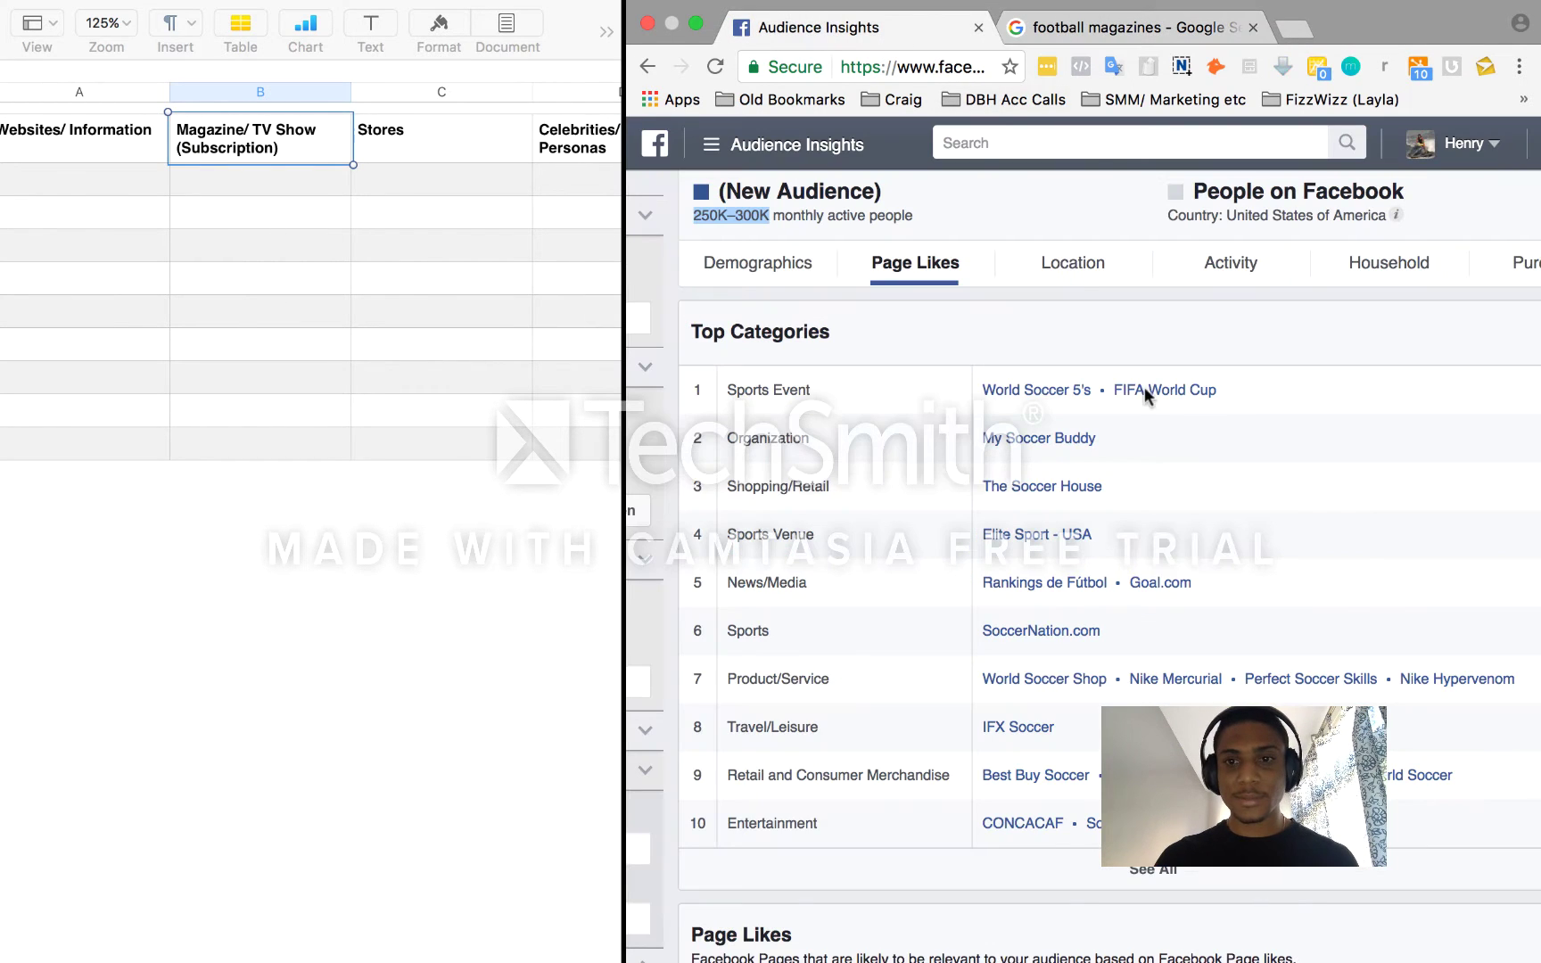
pyautogui.rightClick(1052, 486)
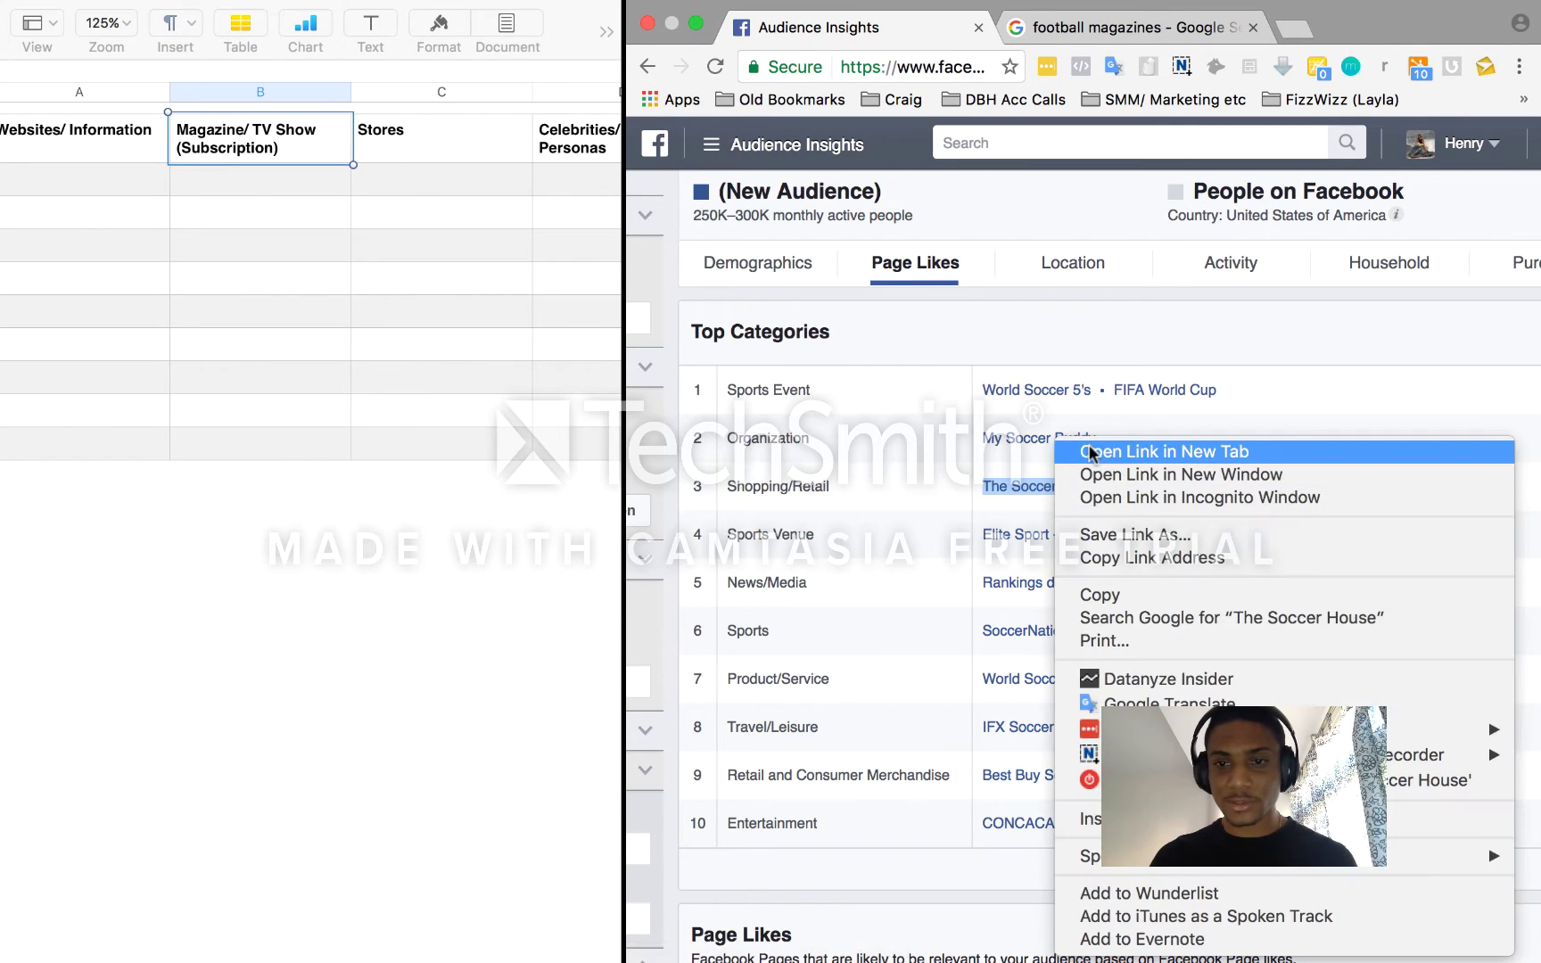
pyautogui.click(1094, 450)
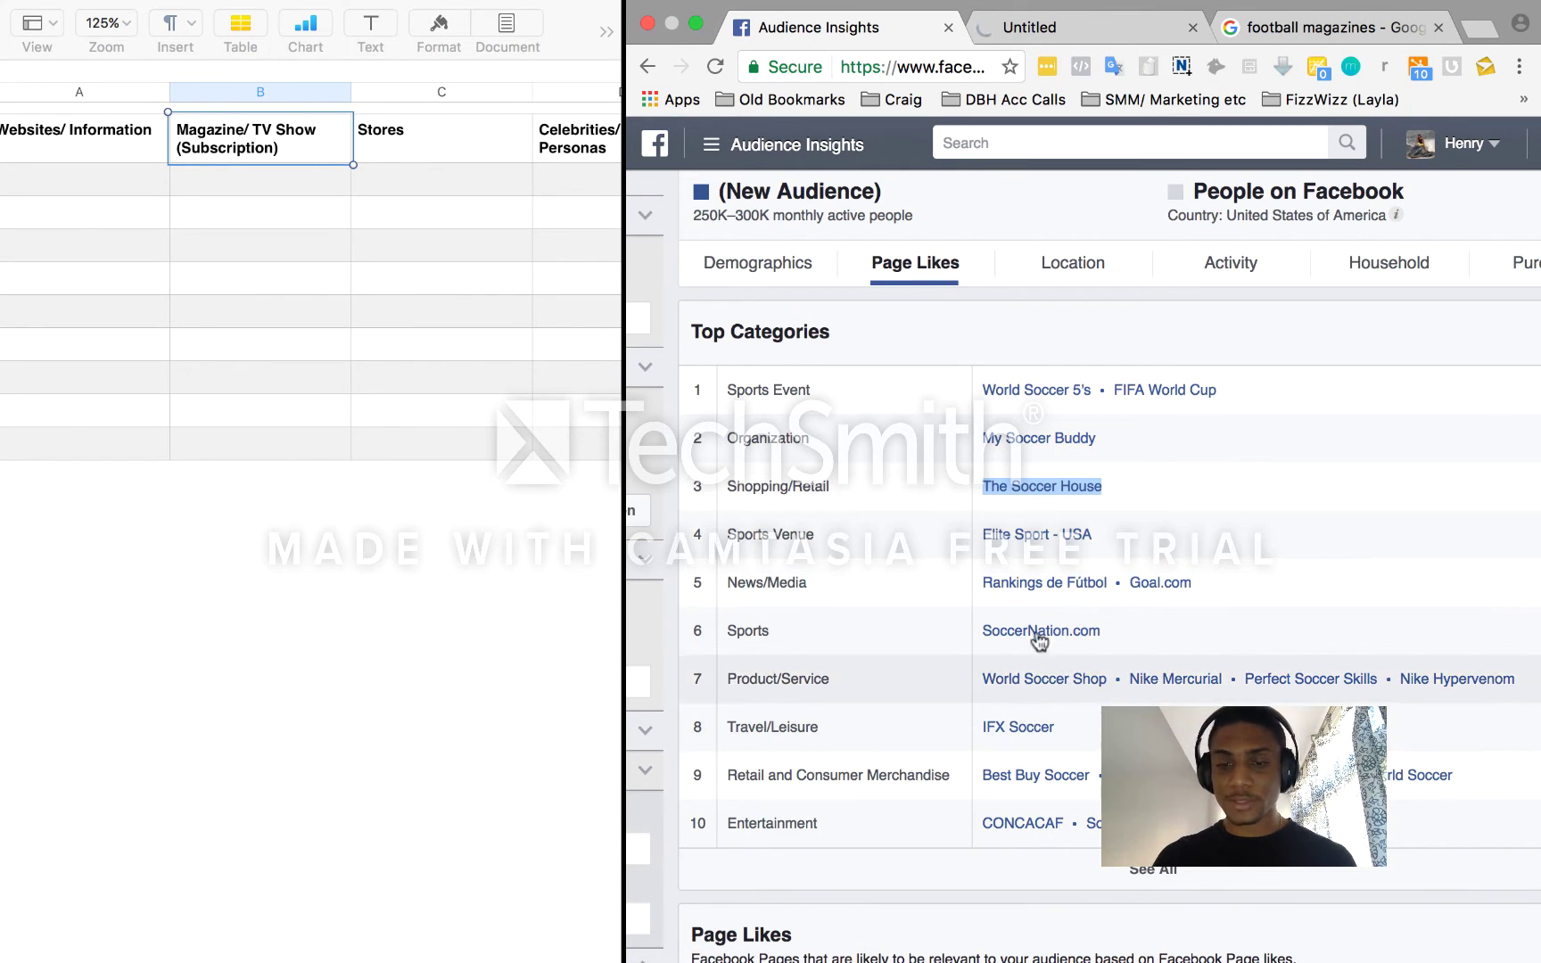
pyautogui.rightClick(1083, 630)
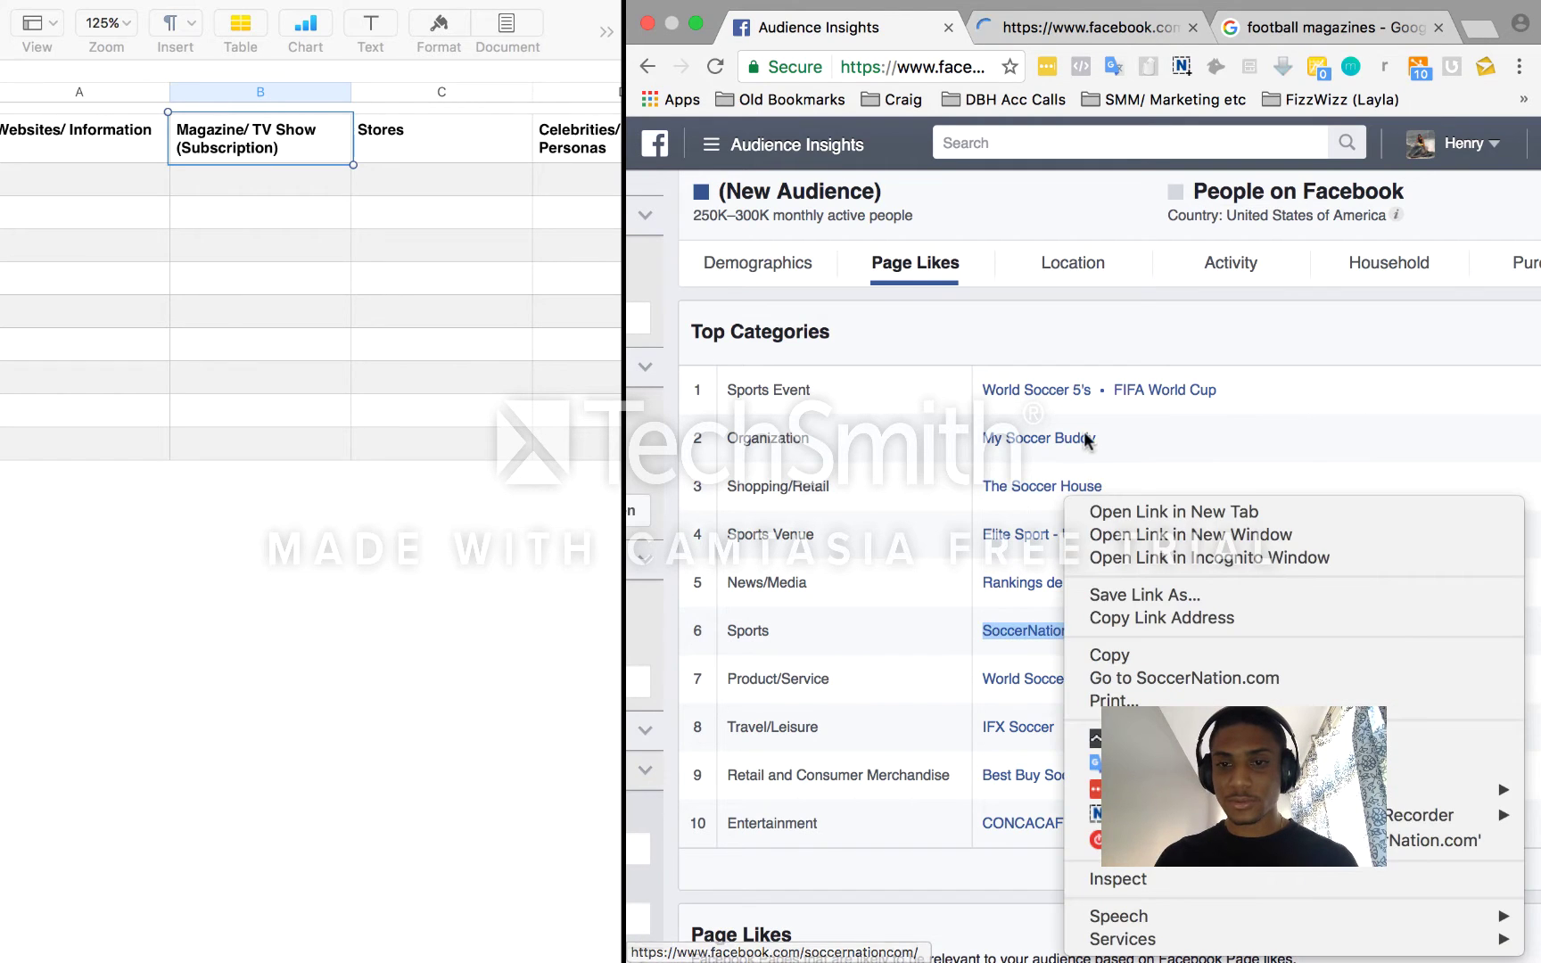
pyautogui.click(1114, 511)
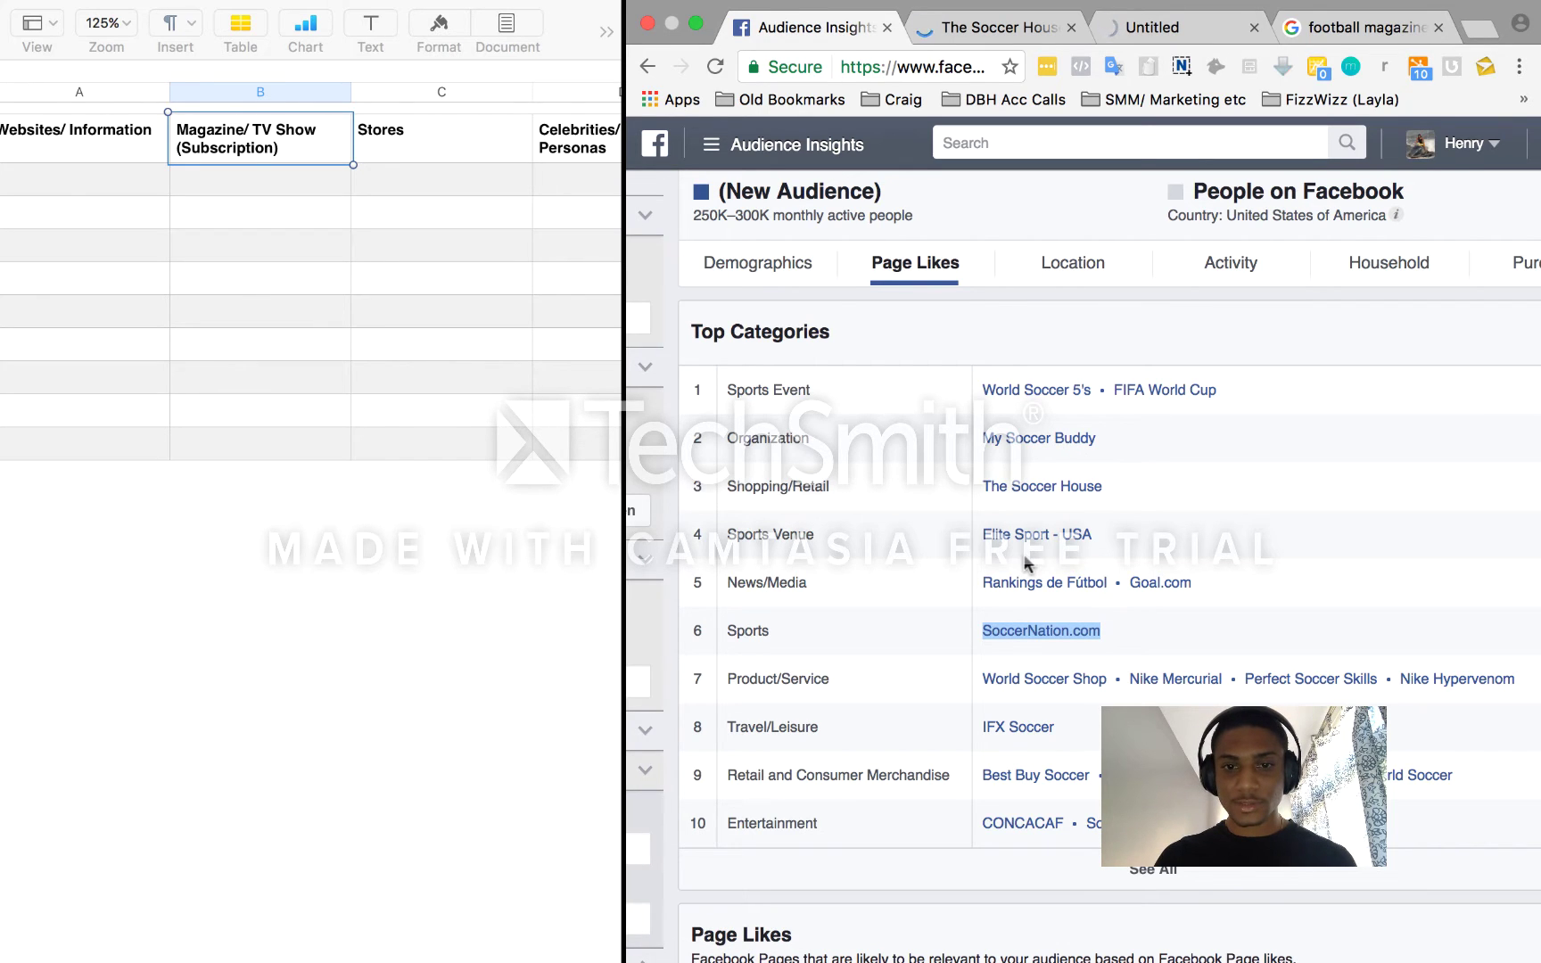
# Open the World Soccer Shop and Goal.com pages in new tabs
pyautogui.rightClick(1045, 681)
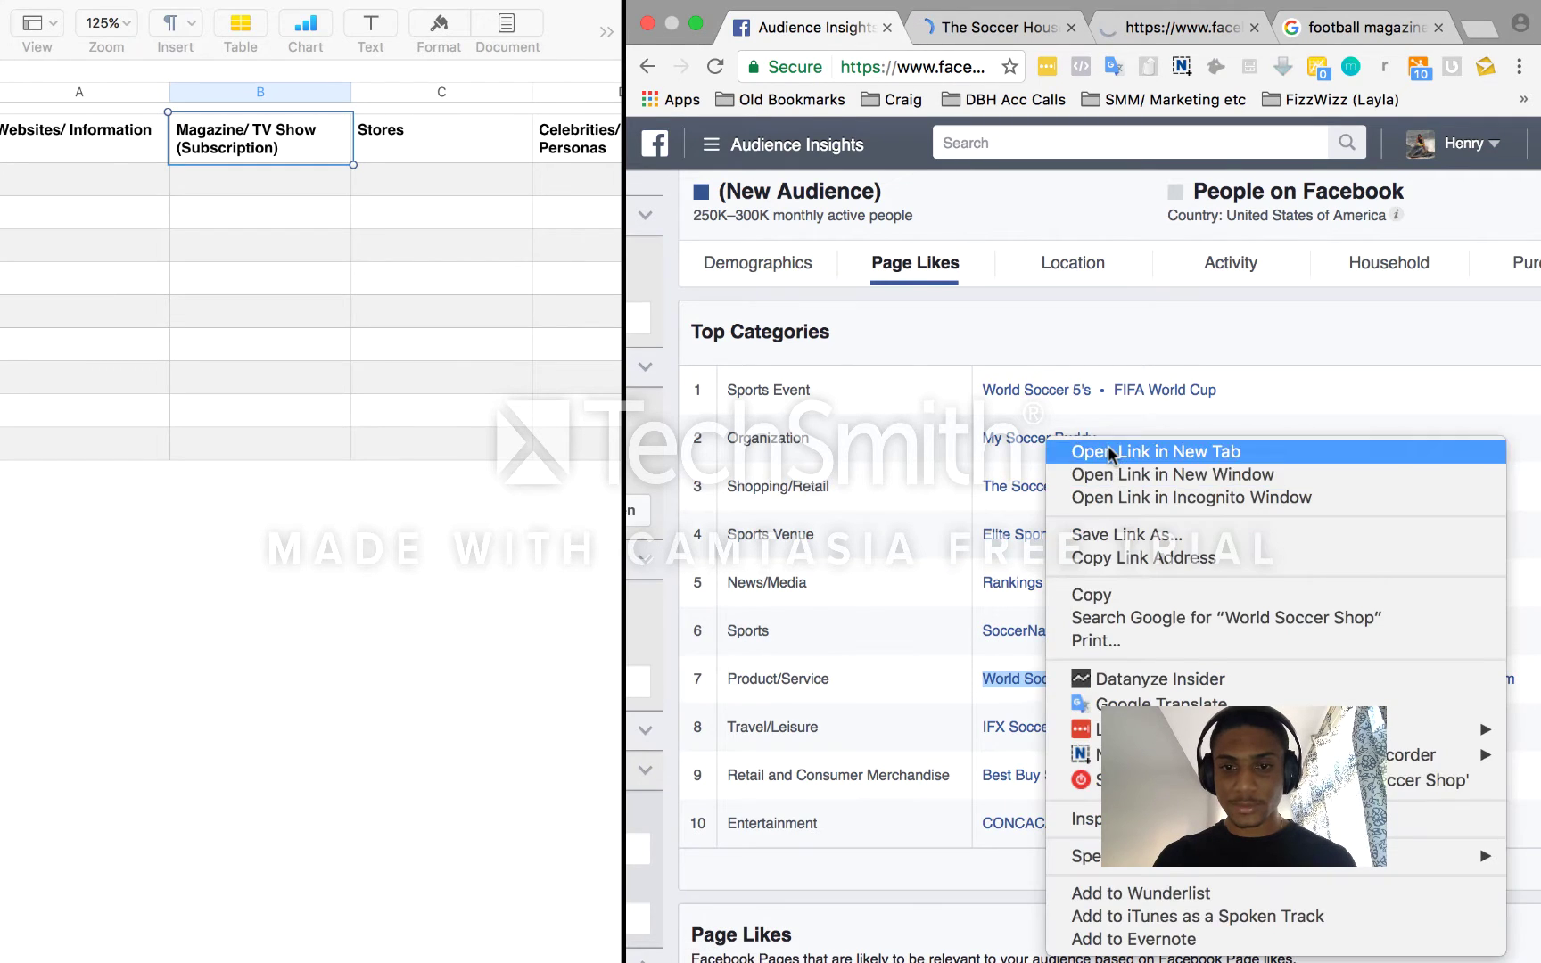
pyautogui.click(1107, 446)
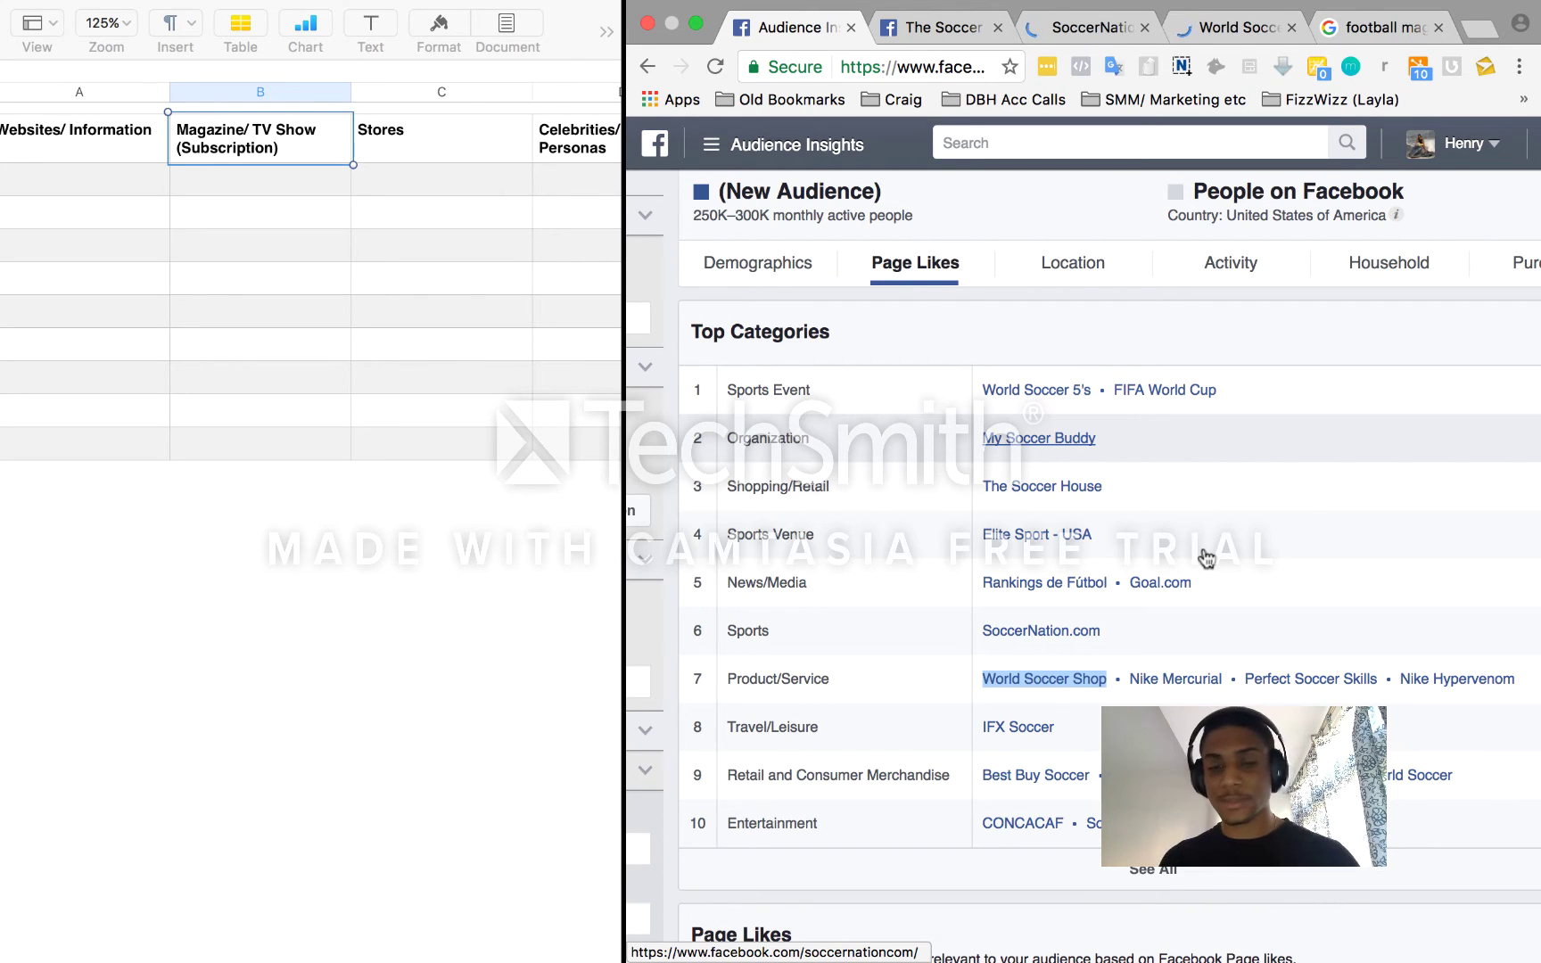
pyautogui.rightClick(1168, 583)
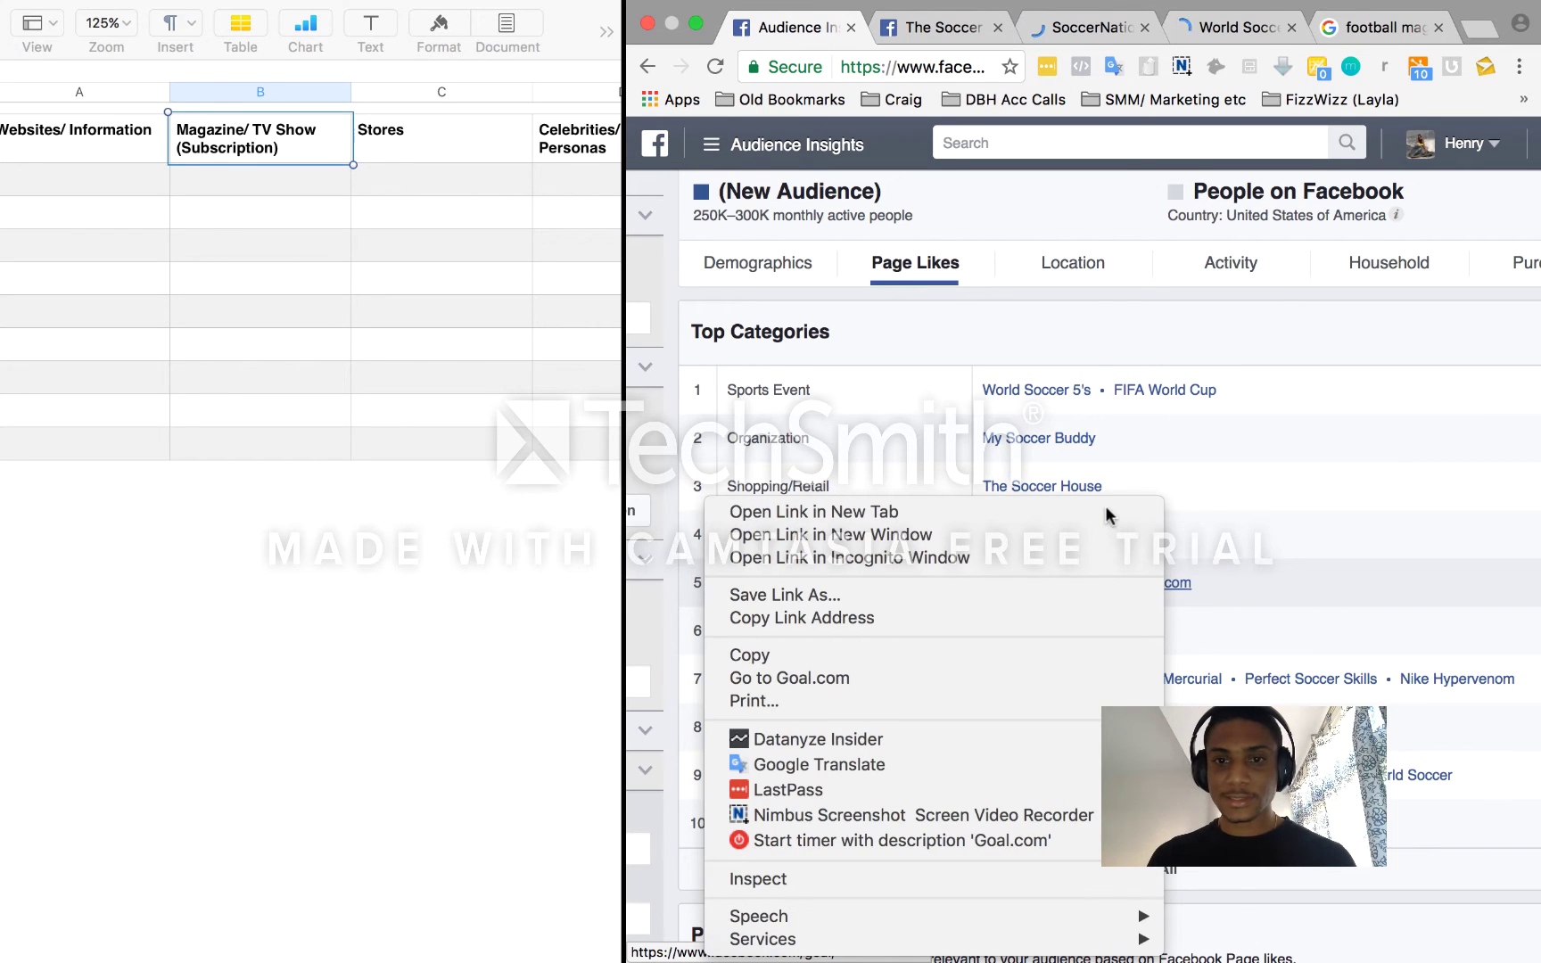
pyautogui.click(912, 506)
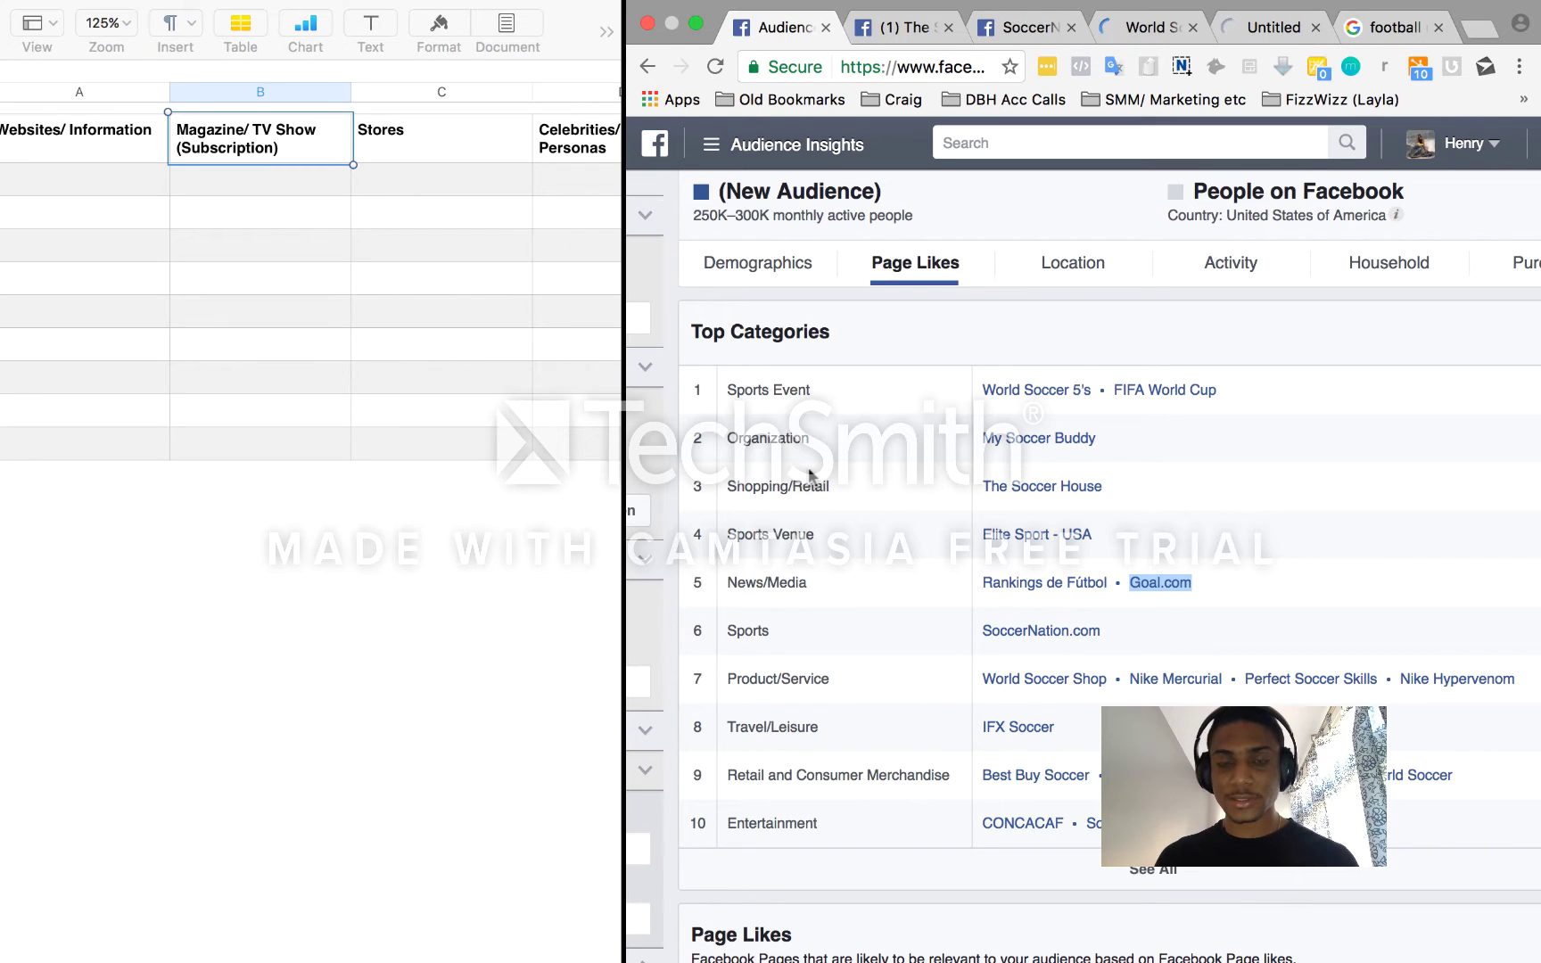
pyautogui.click(618, 709)
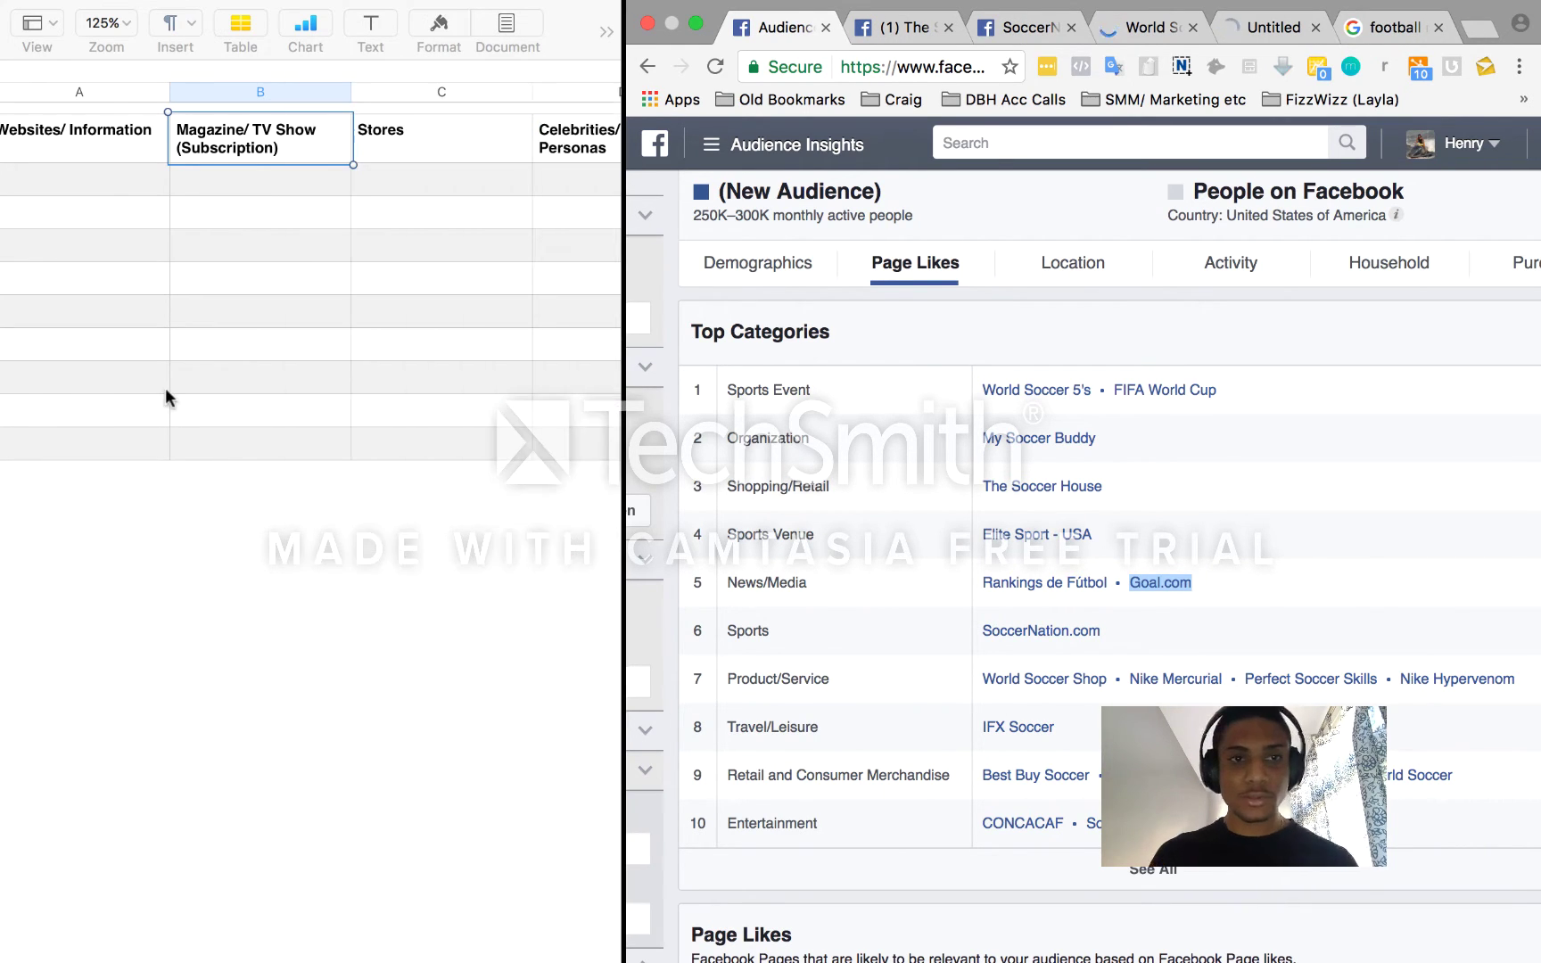
# Enter 'World Soccer Magazine' in cell B2 under Magazine/ TV Show (Subscription)
pyautogui.doubleClick(238, 177)
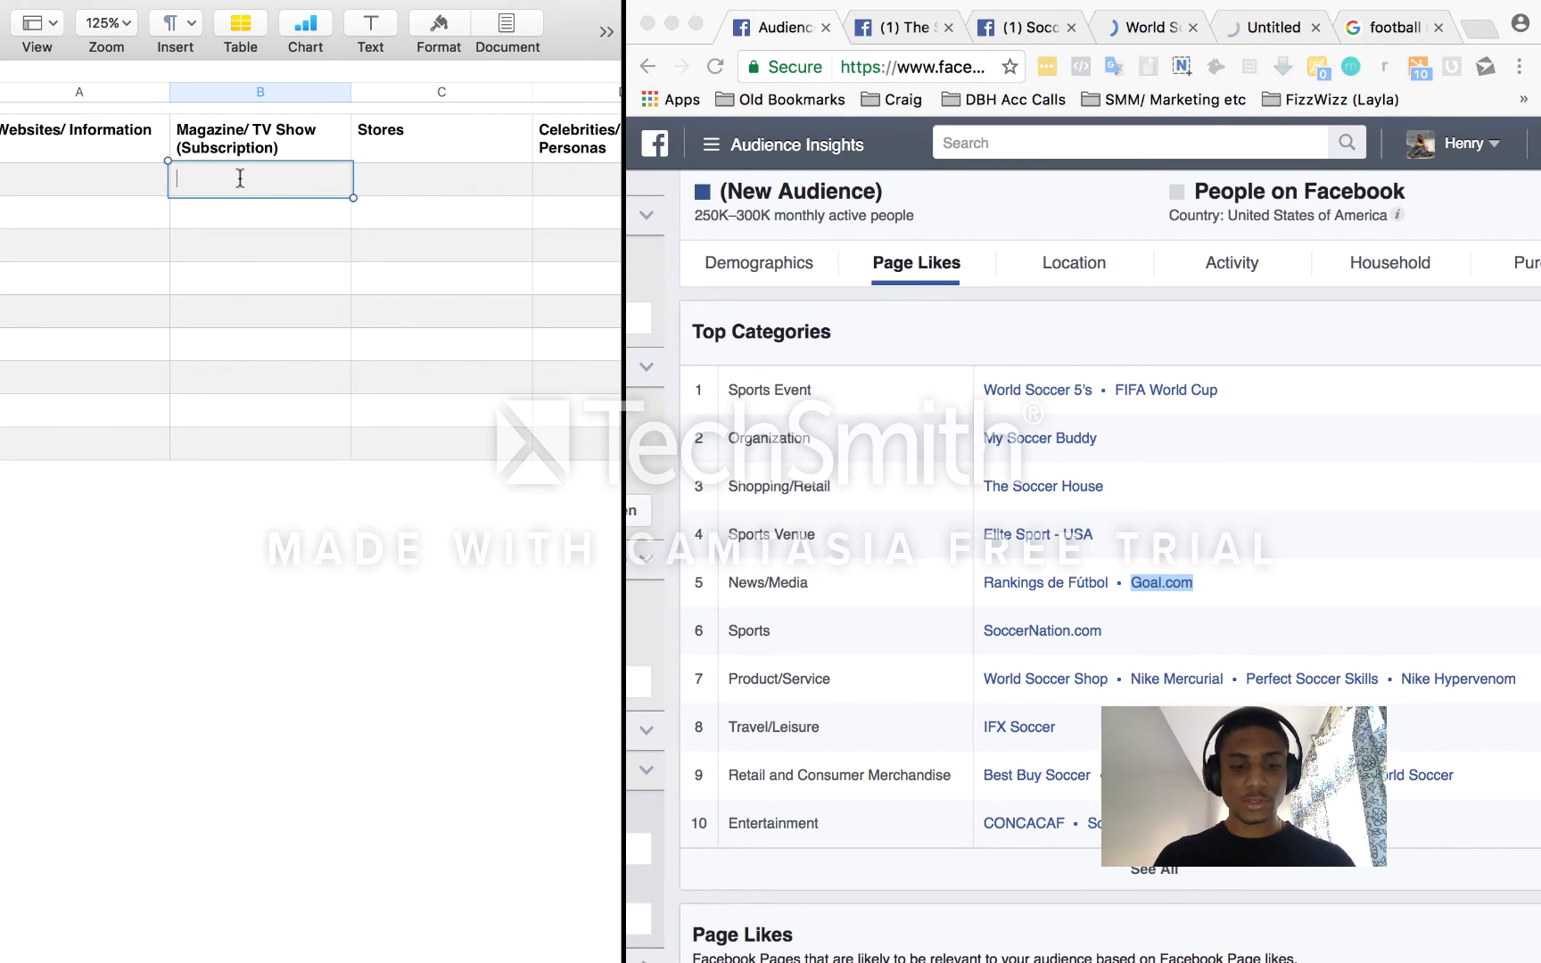
pyautogui.write('World Soccer Magazin')
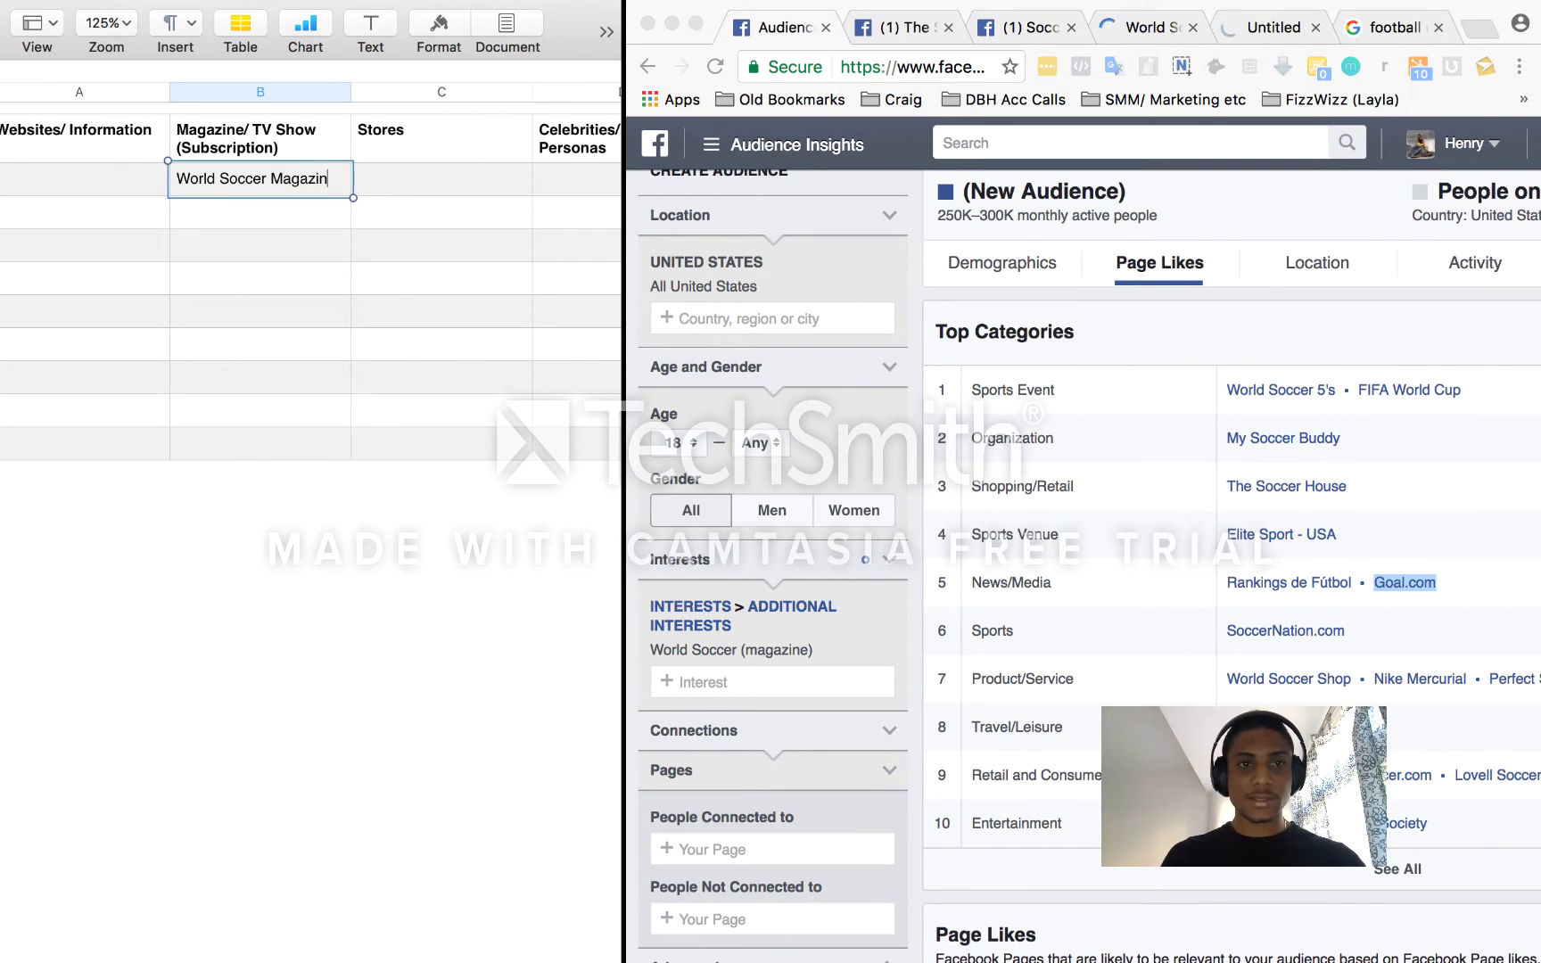
pyautogui.write('e')
pyautogui.click(250, 219)
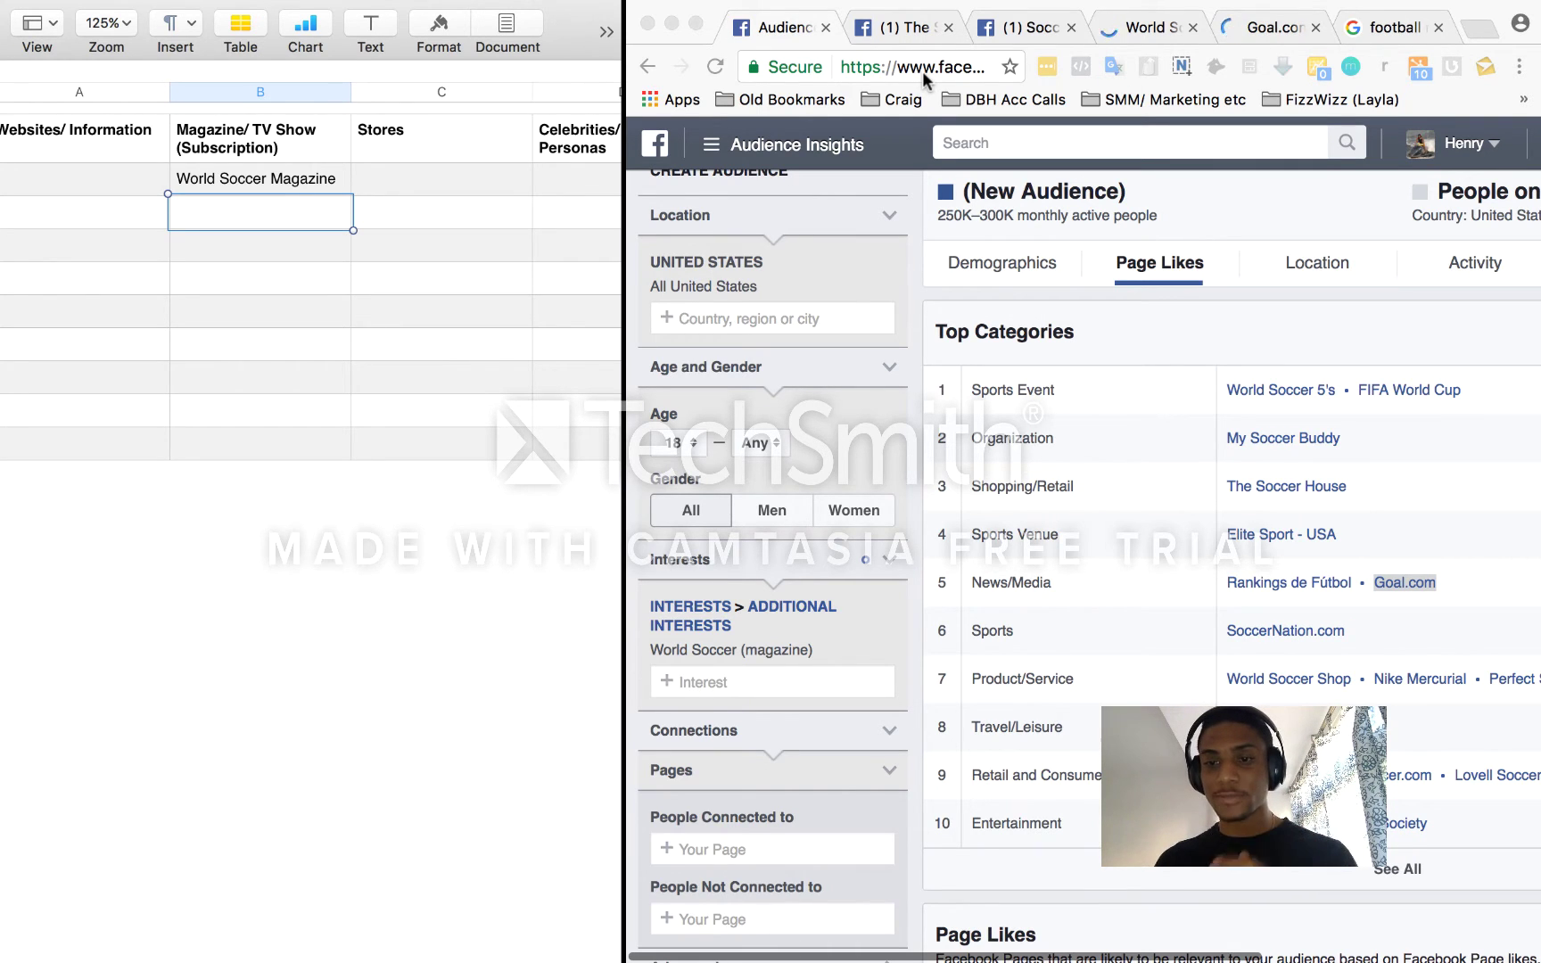
# Switch to the SoccerNation.com Facebook page and scroll through its posts, photos, reviews and videos
pyautogui.click(908, 29)
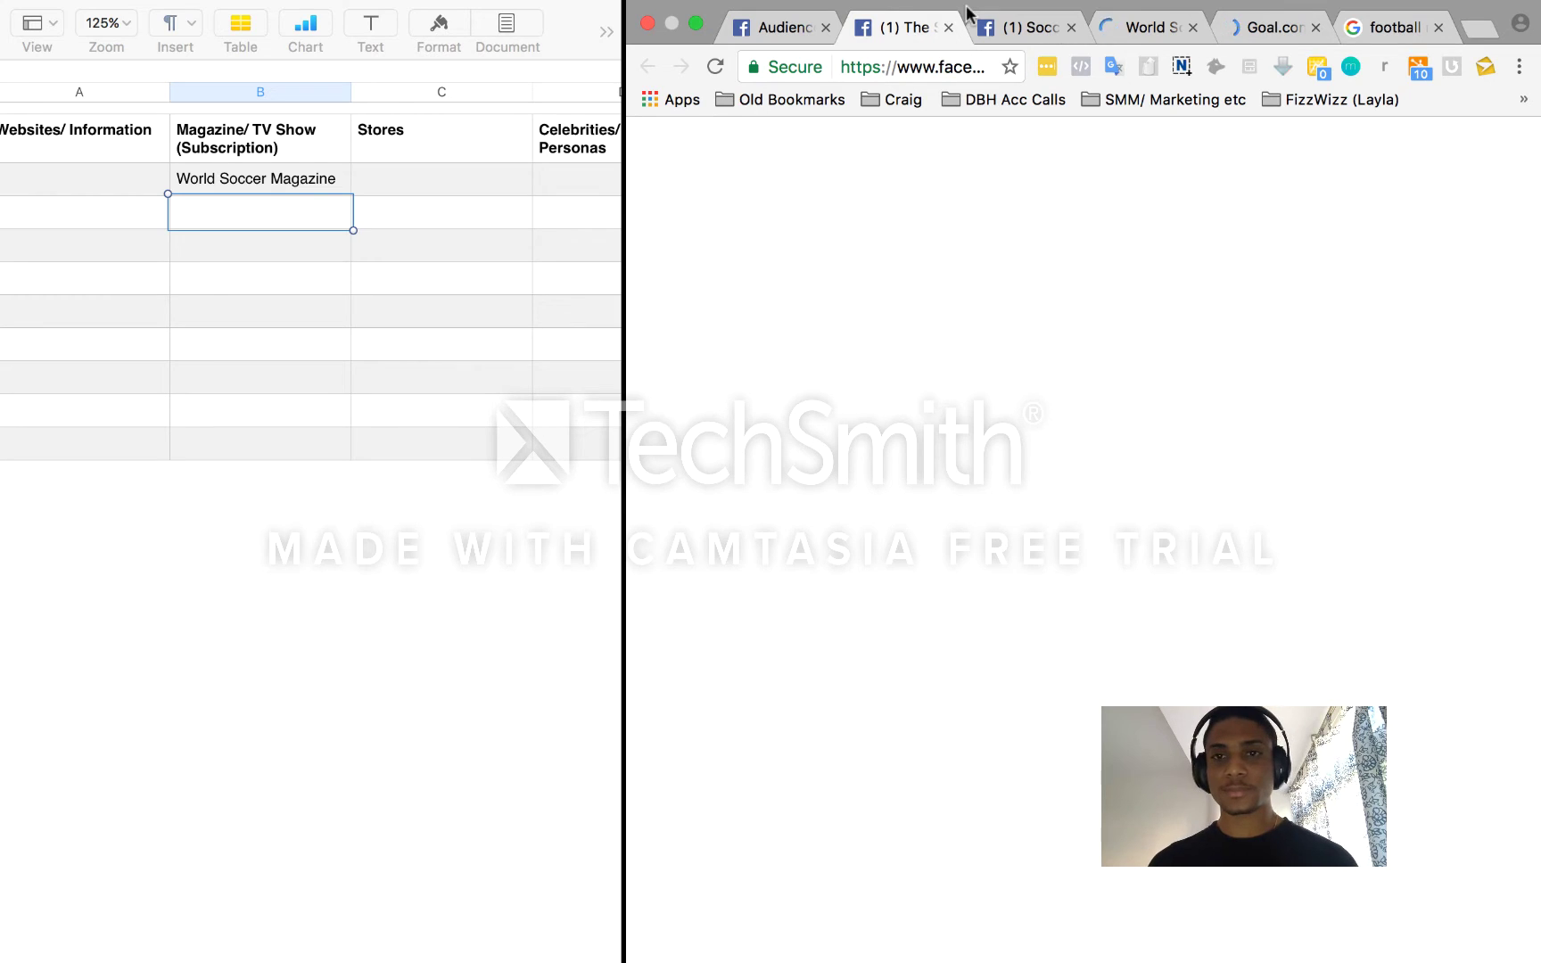
pyautogui.click(1020, 29)
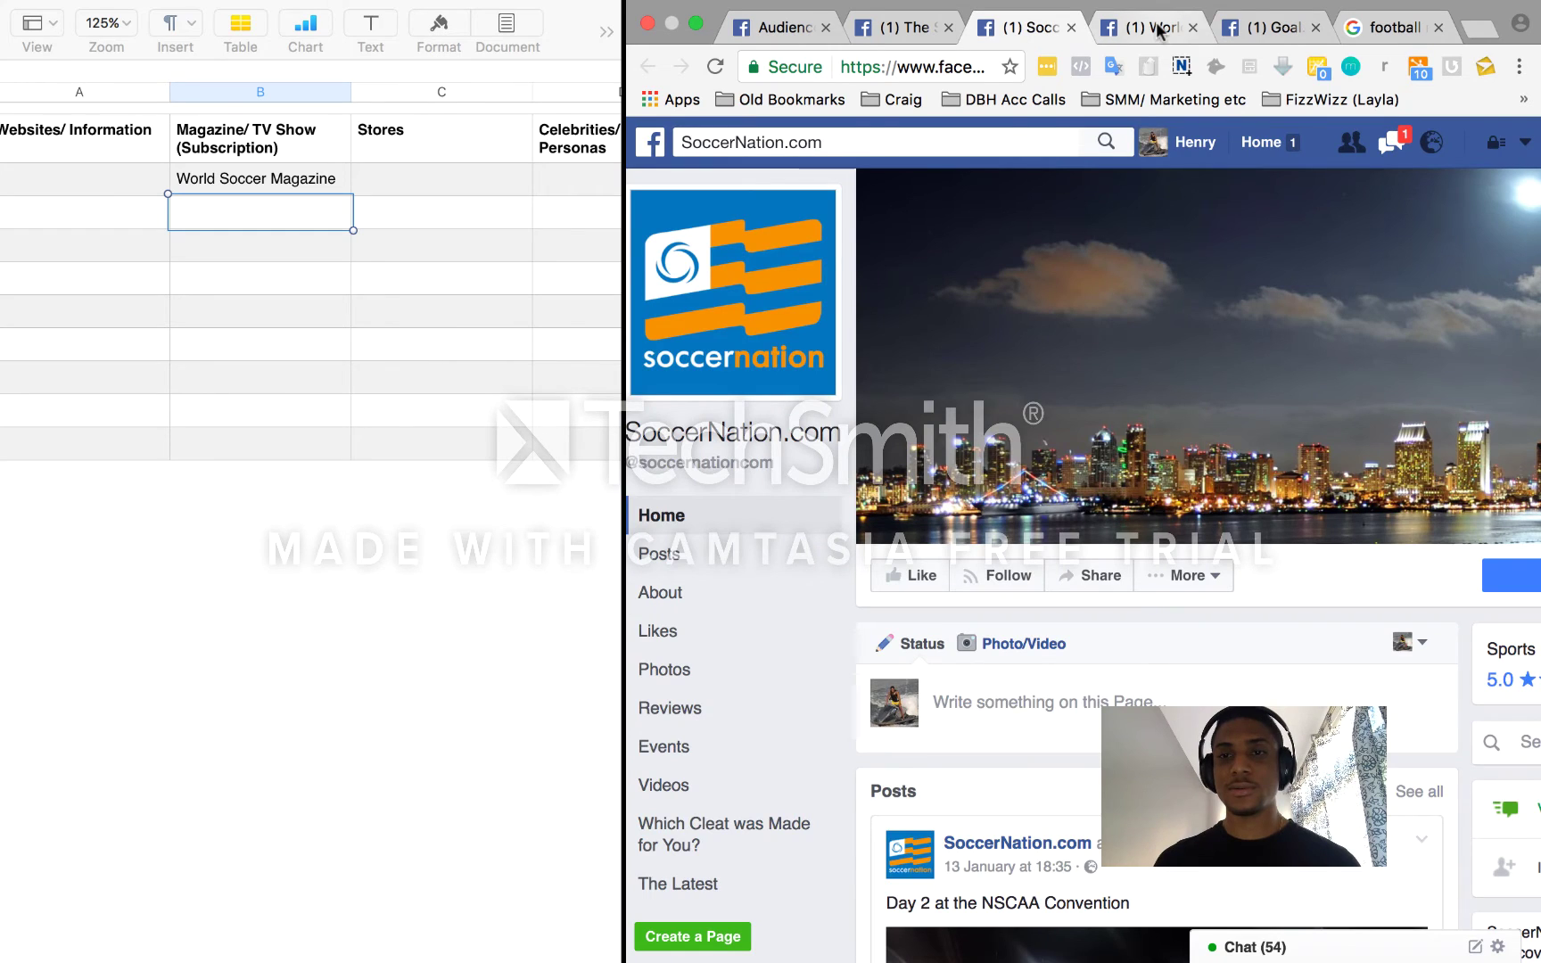
pyautogui.moveTo(1157, 4)
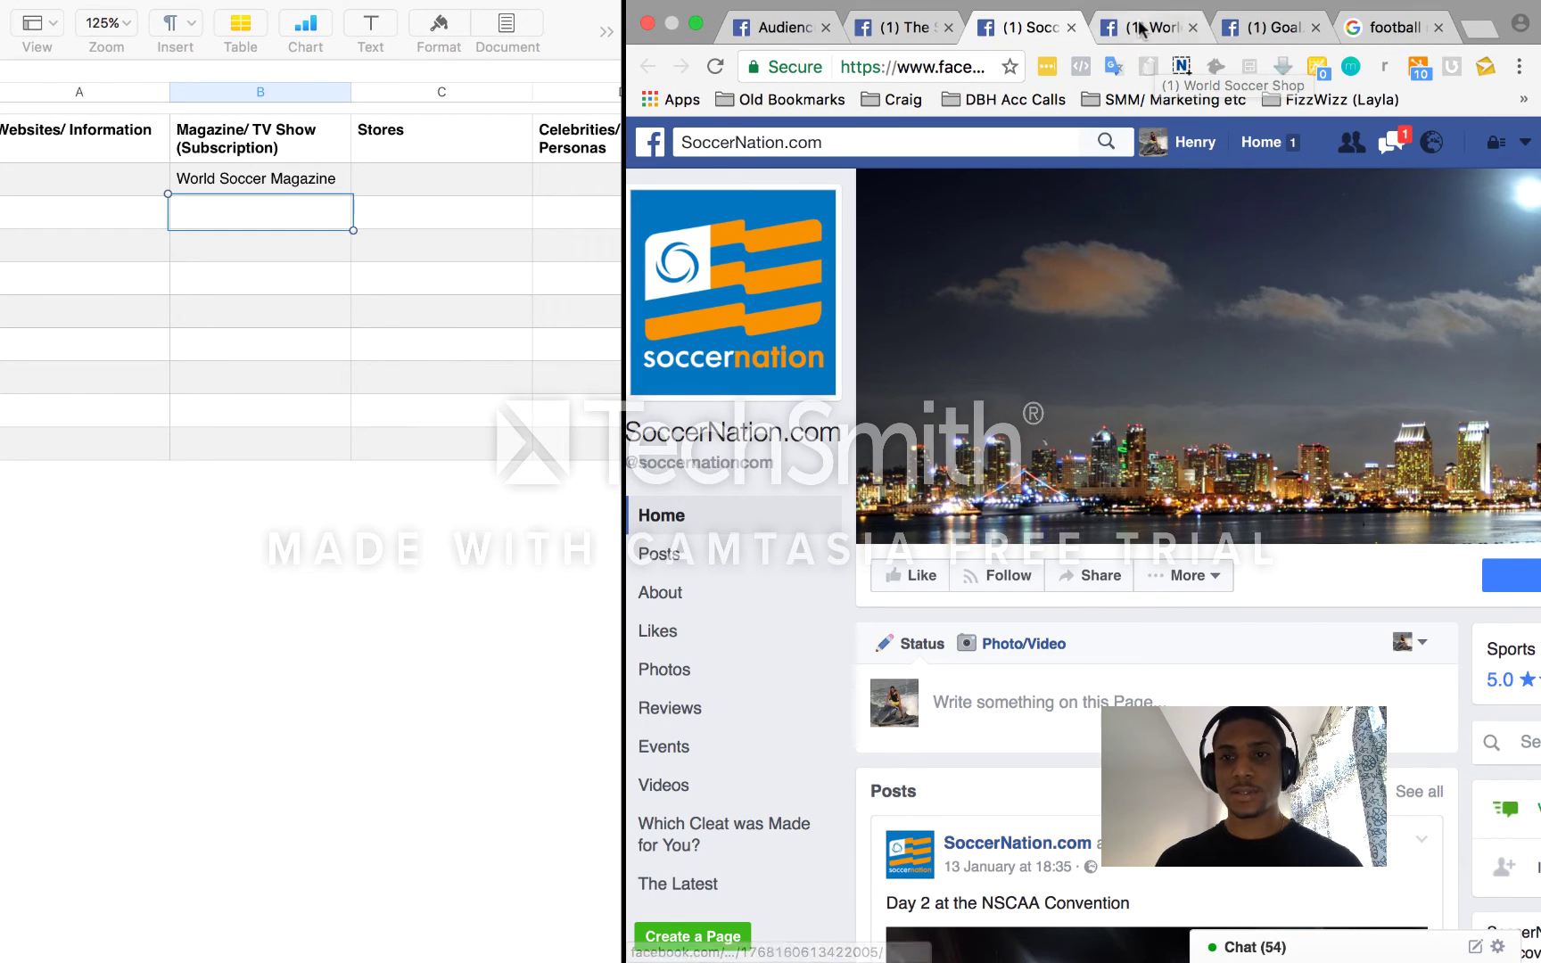
pyautogui.scroll(-10, 1052, 476)
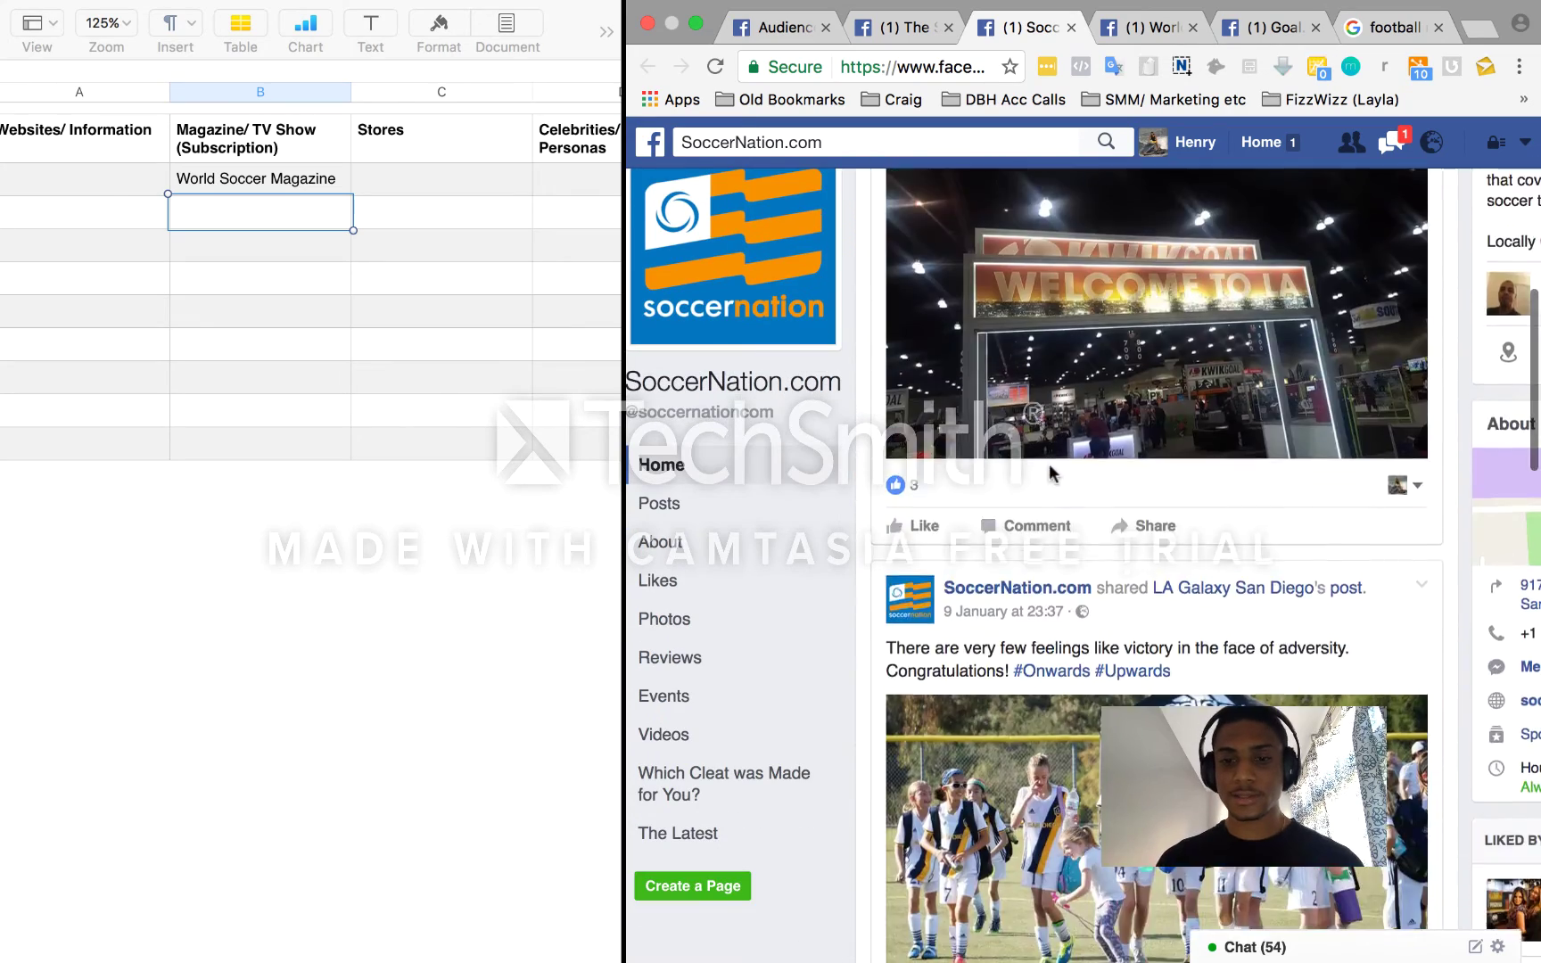
pyautogui.scroll(-10, 1049, 475)
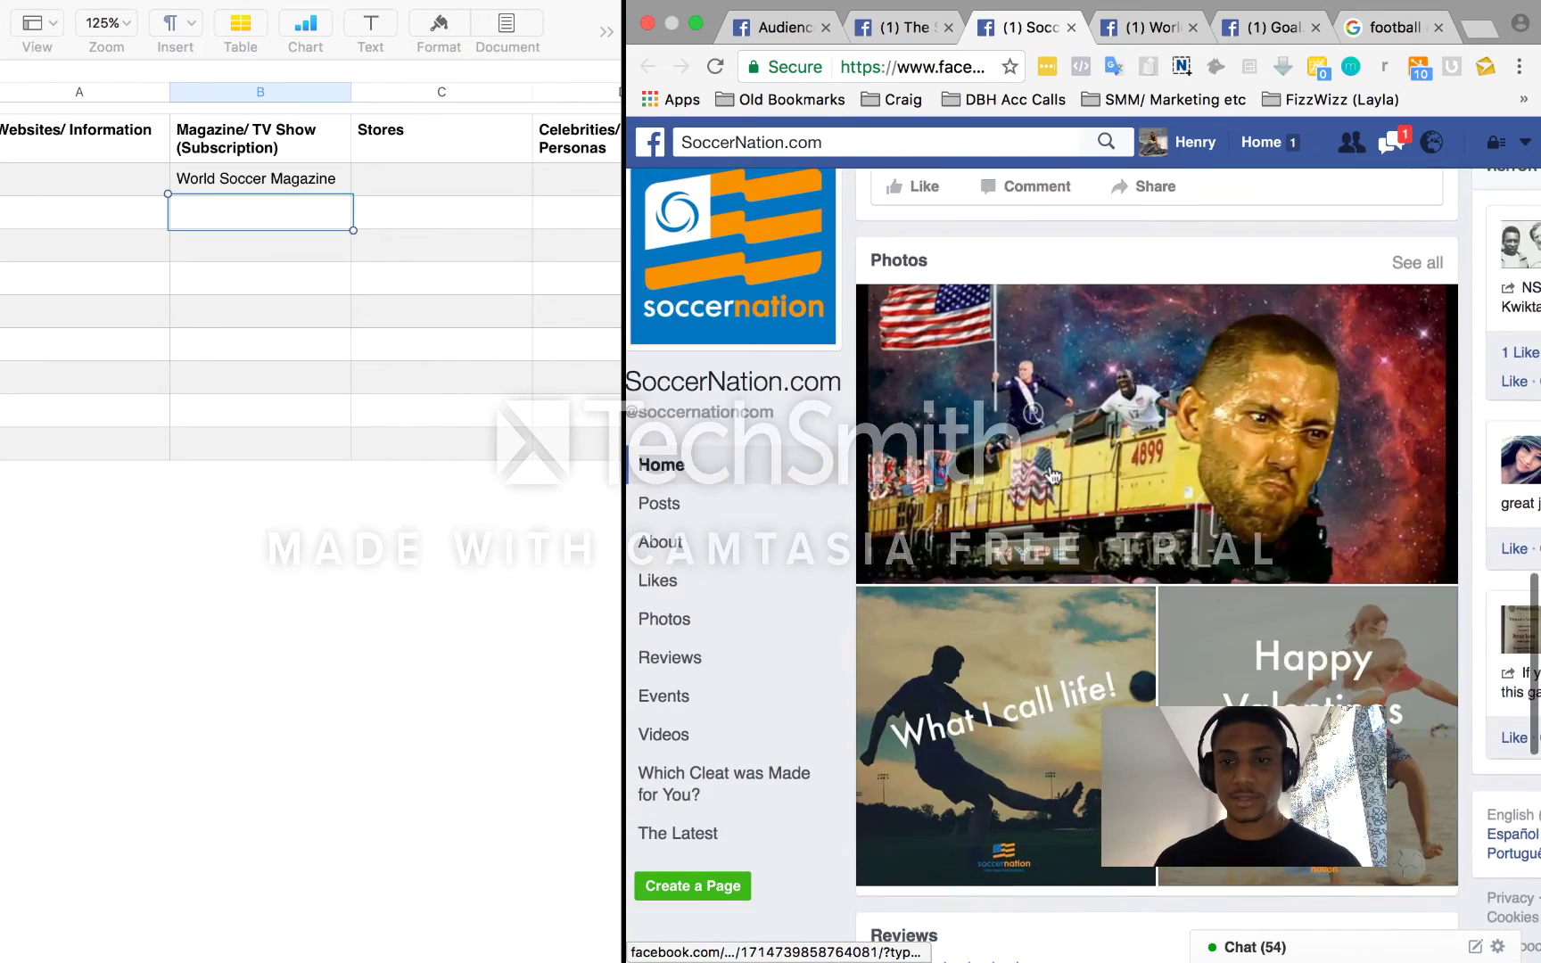
pyautogui.scroll(-5, 1052, 475)
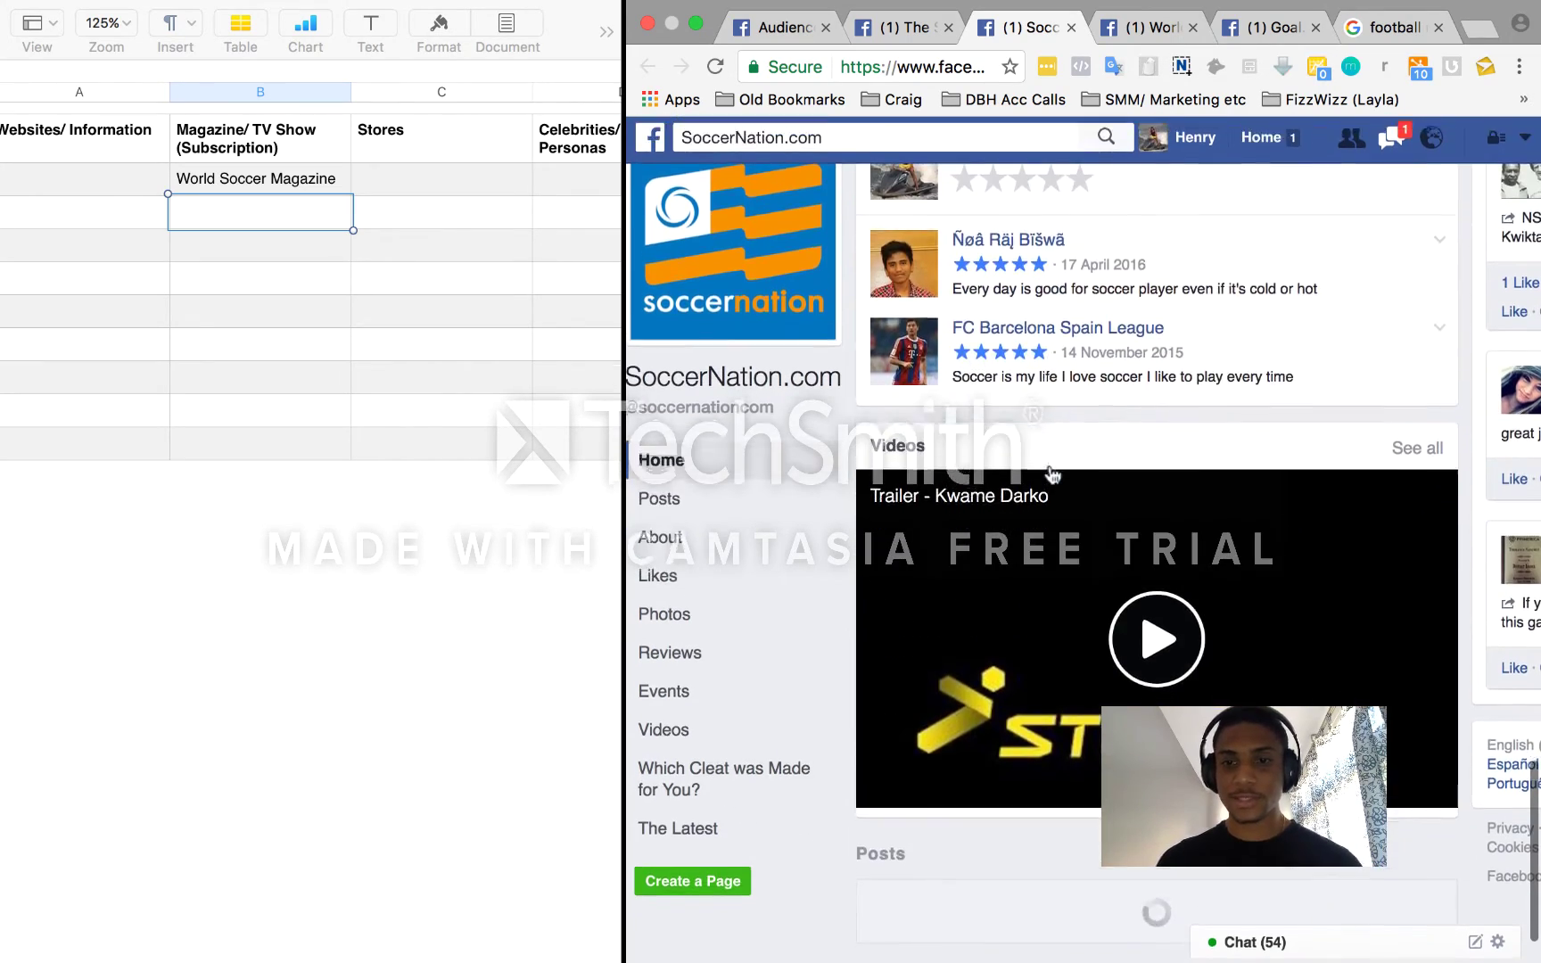
# Scroll the World Soccer Shop Facebook page and play, then close, one of its videos
pyautogui.click(1151, 33)
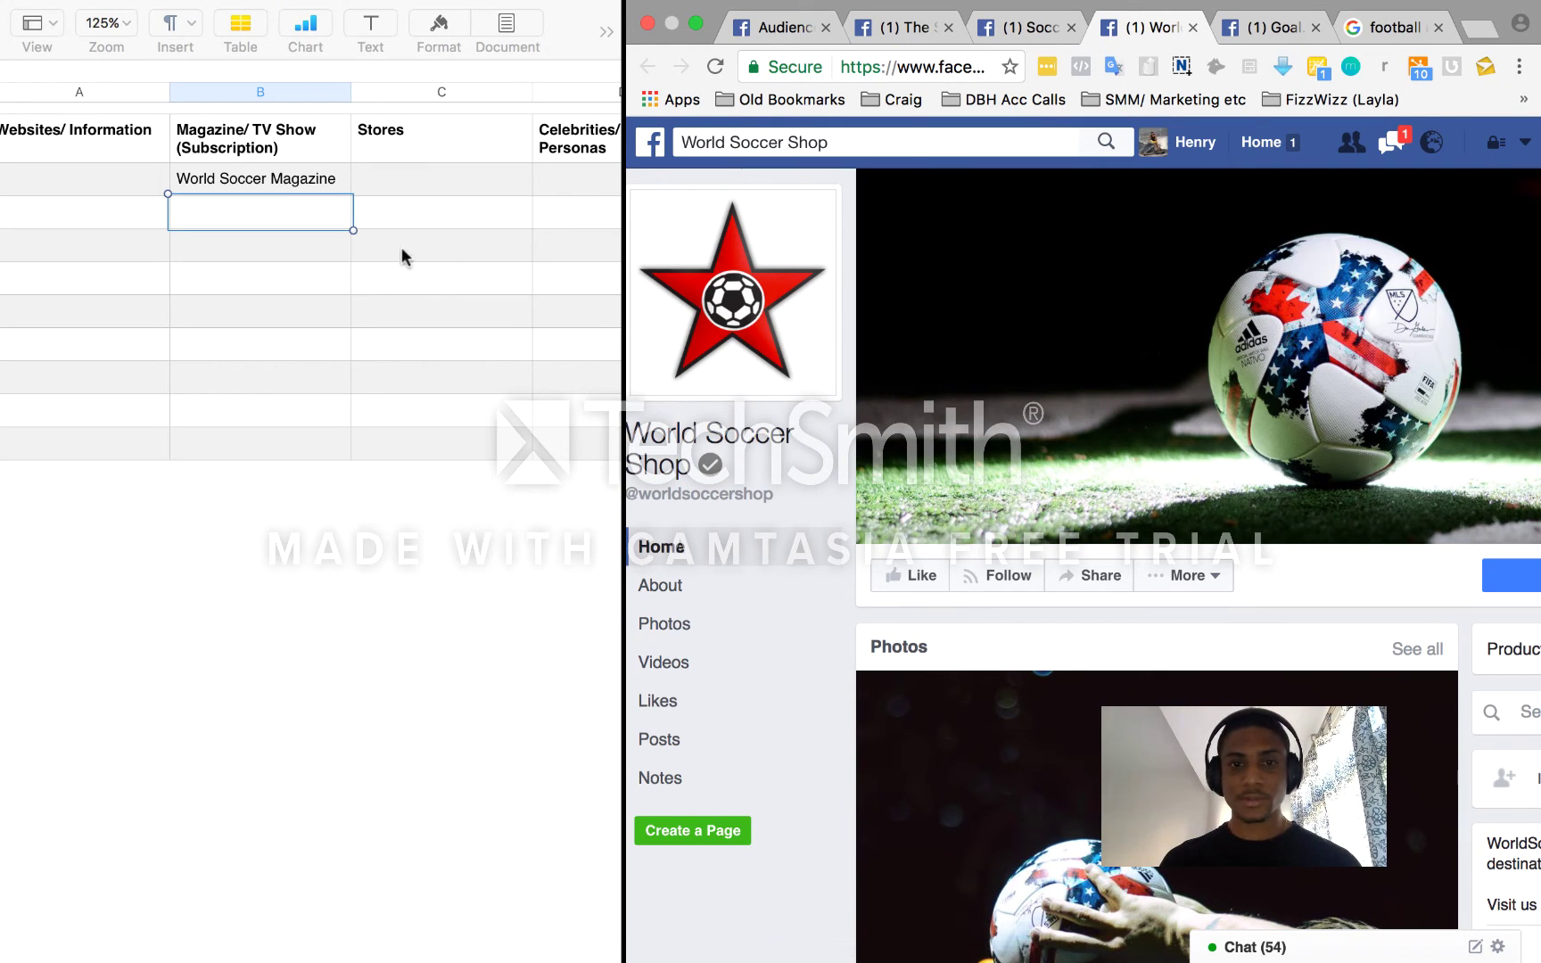
pyautogui.scroll(-5, 973, 435)
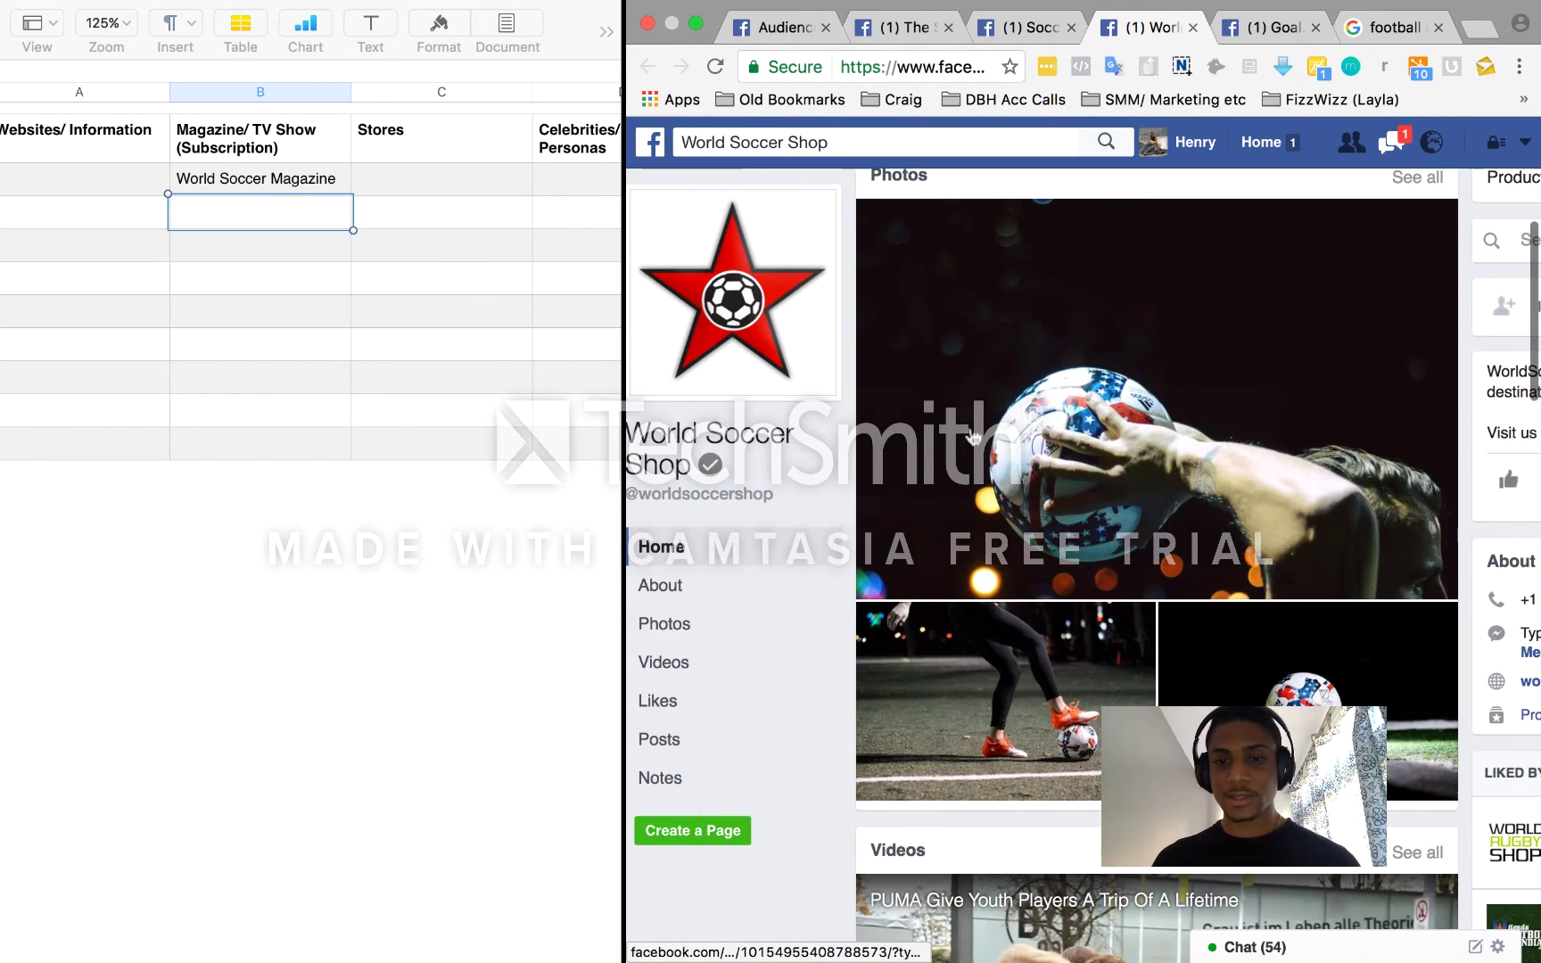
pyautogui.scroll(-4, 973, 435)
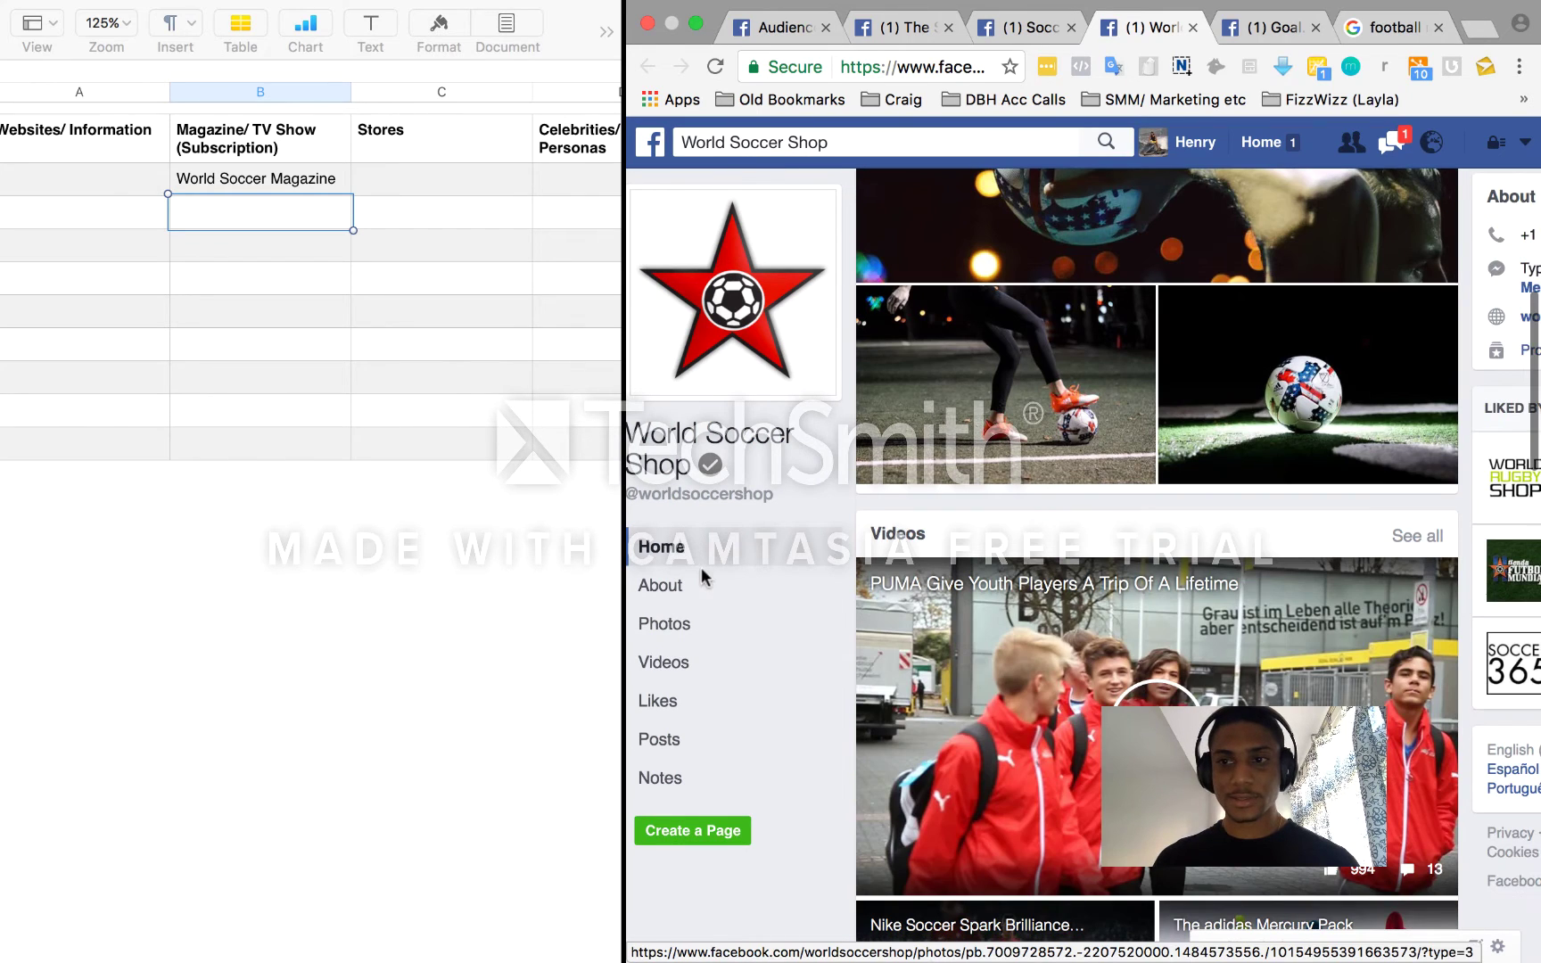
pyautogui.scroll(-5, 1043, 510)
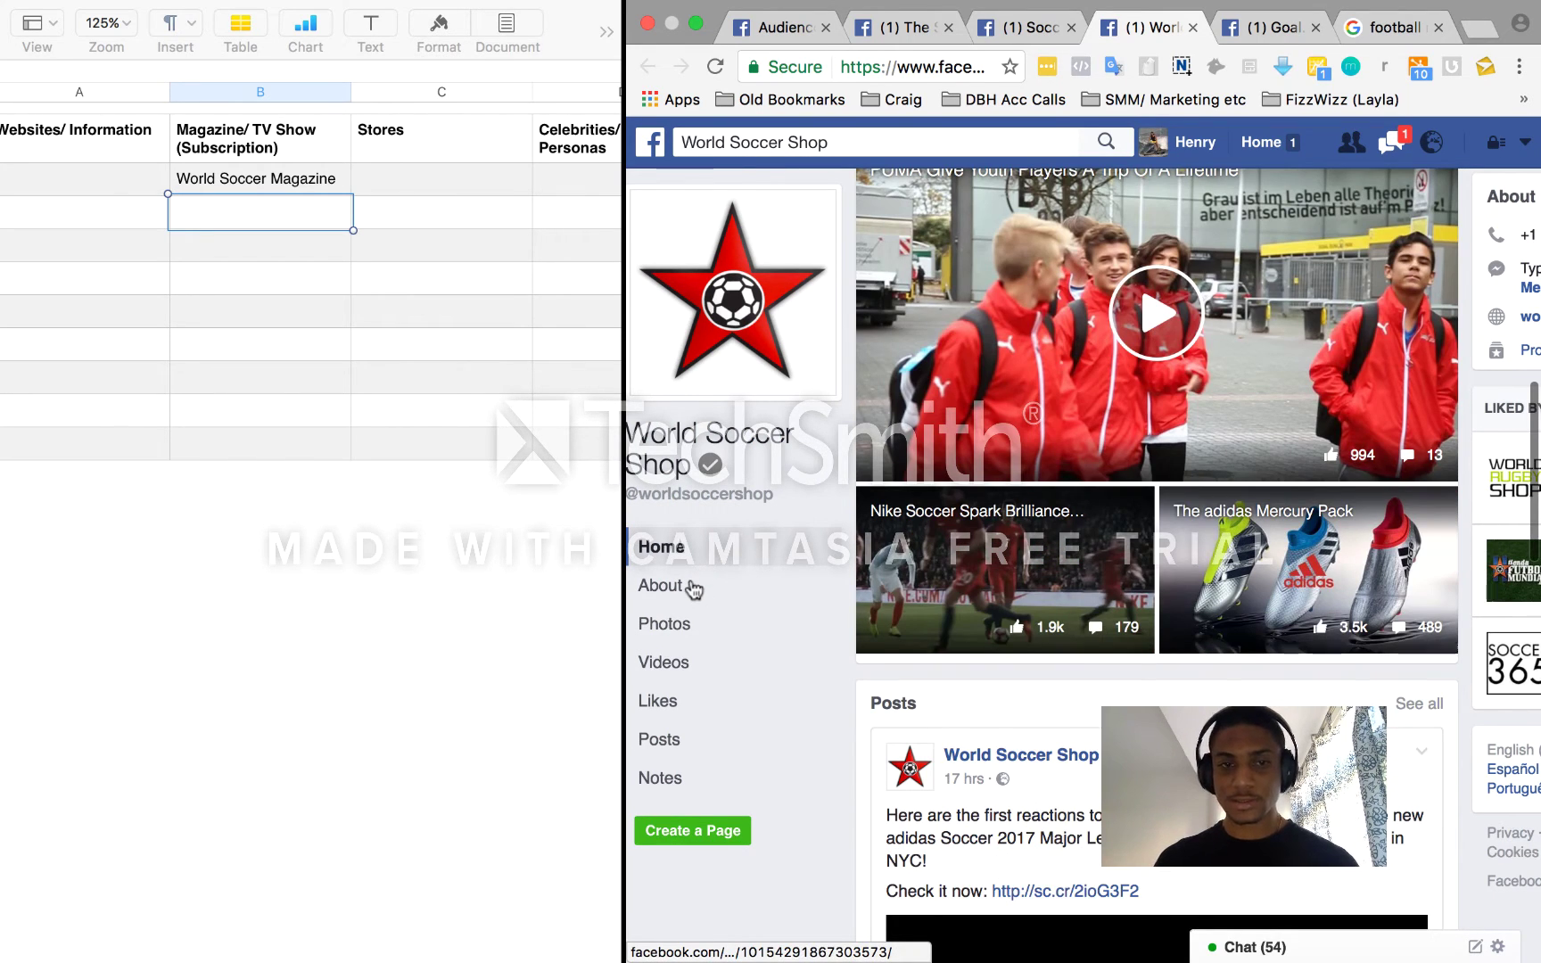
pyautogui.hscroll(5, 688, 588)
pyautogui.click(679, 382)
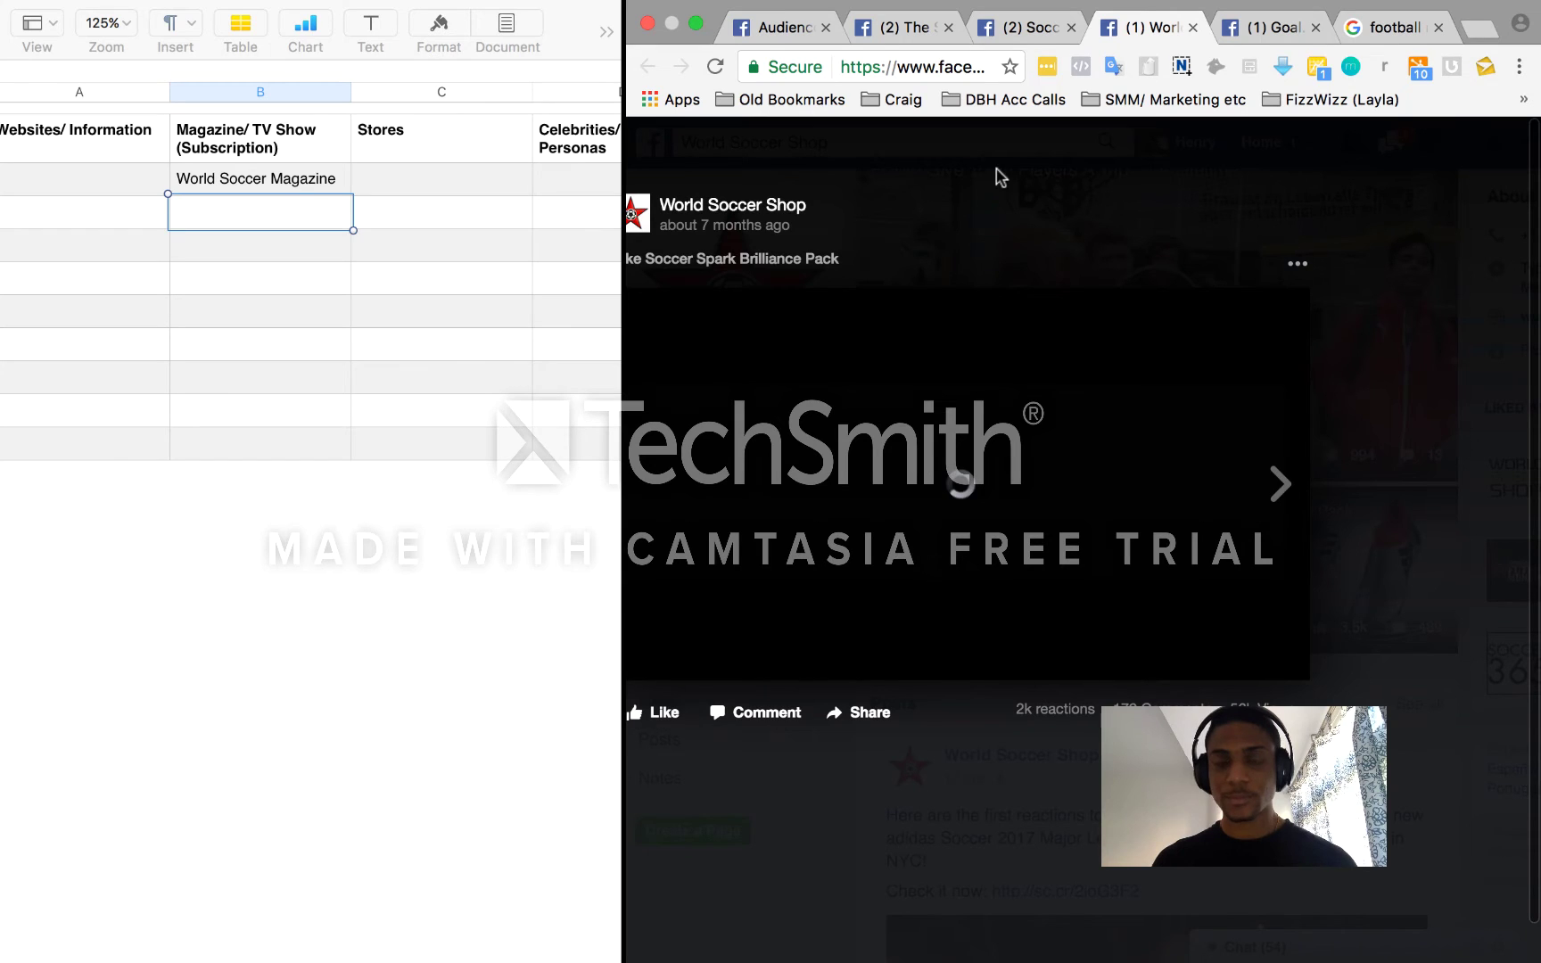
pyautogui.click(1369, 186)
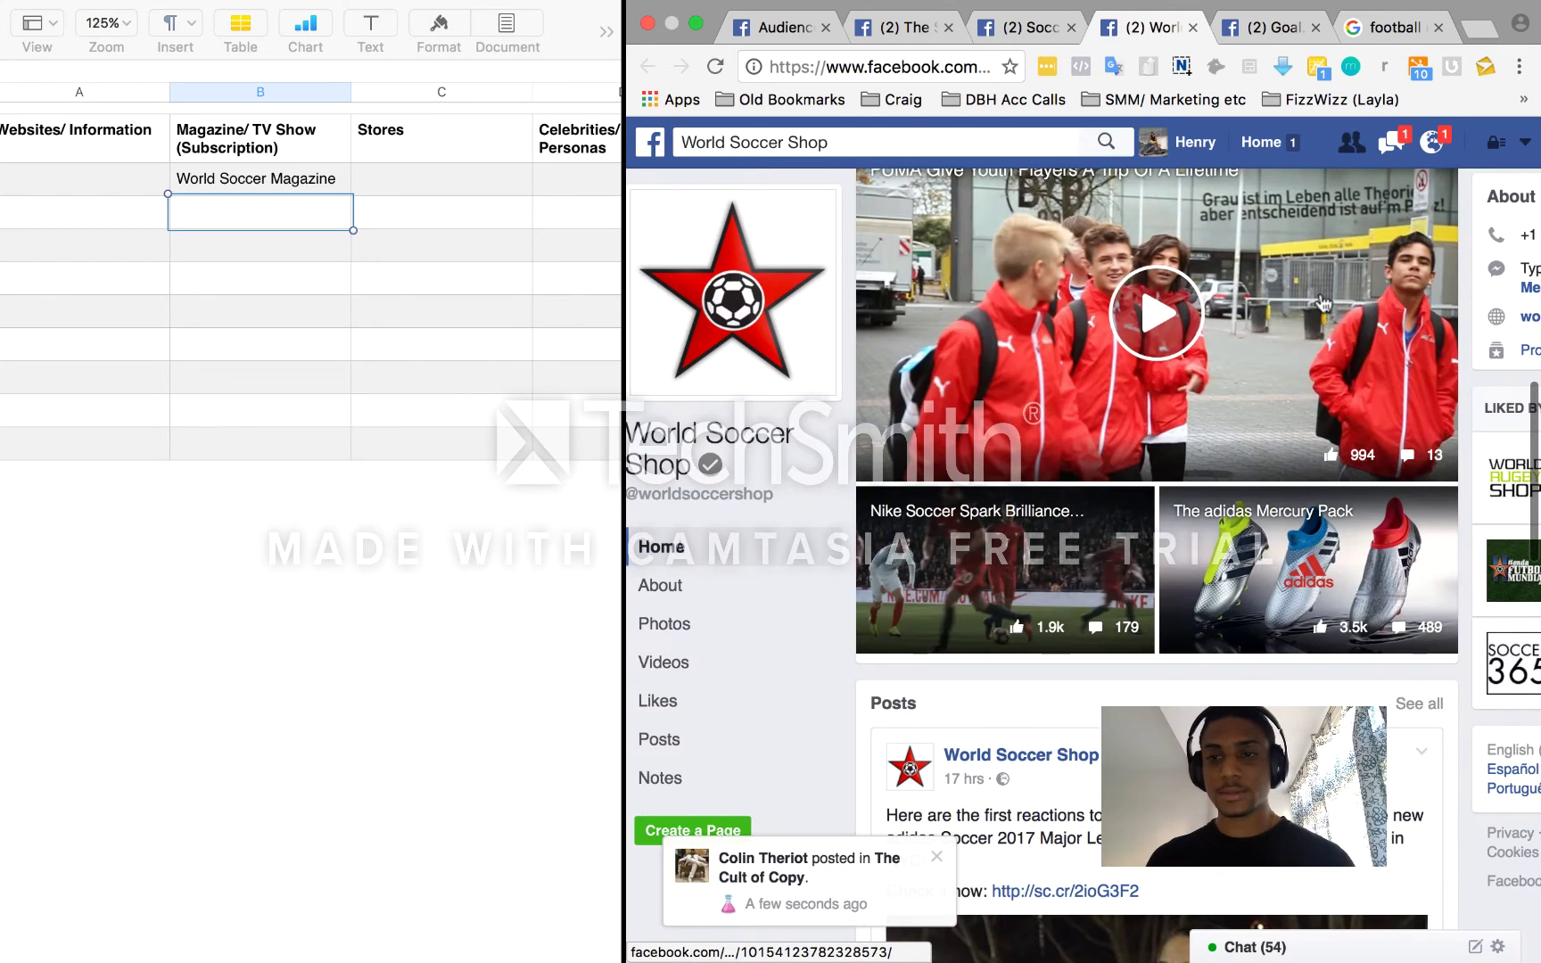
# Open worldsoccershop.com from the page's website link in a new tab and view it
pyautogui.hscroll(5, 1251, 346)
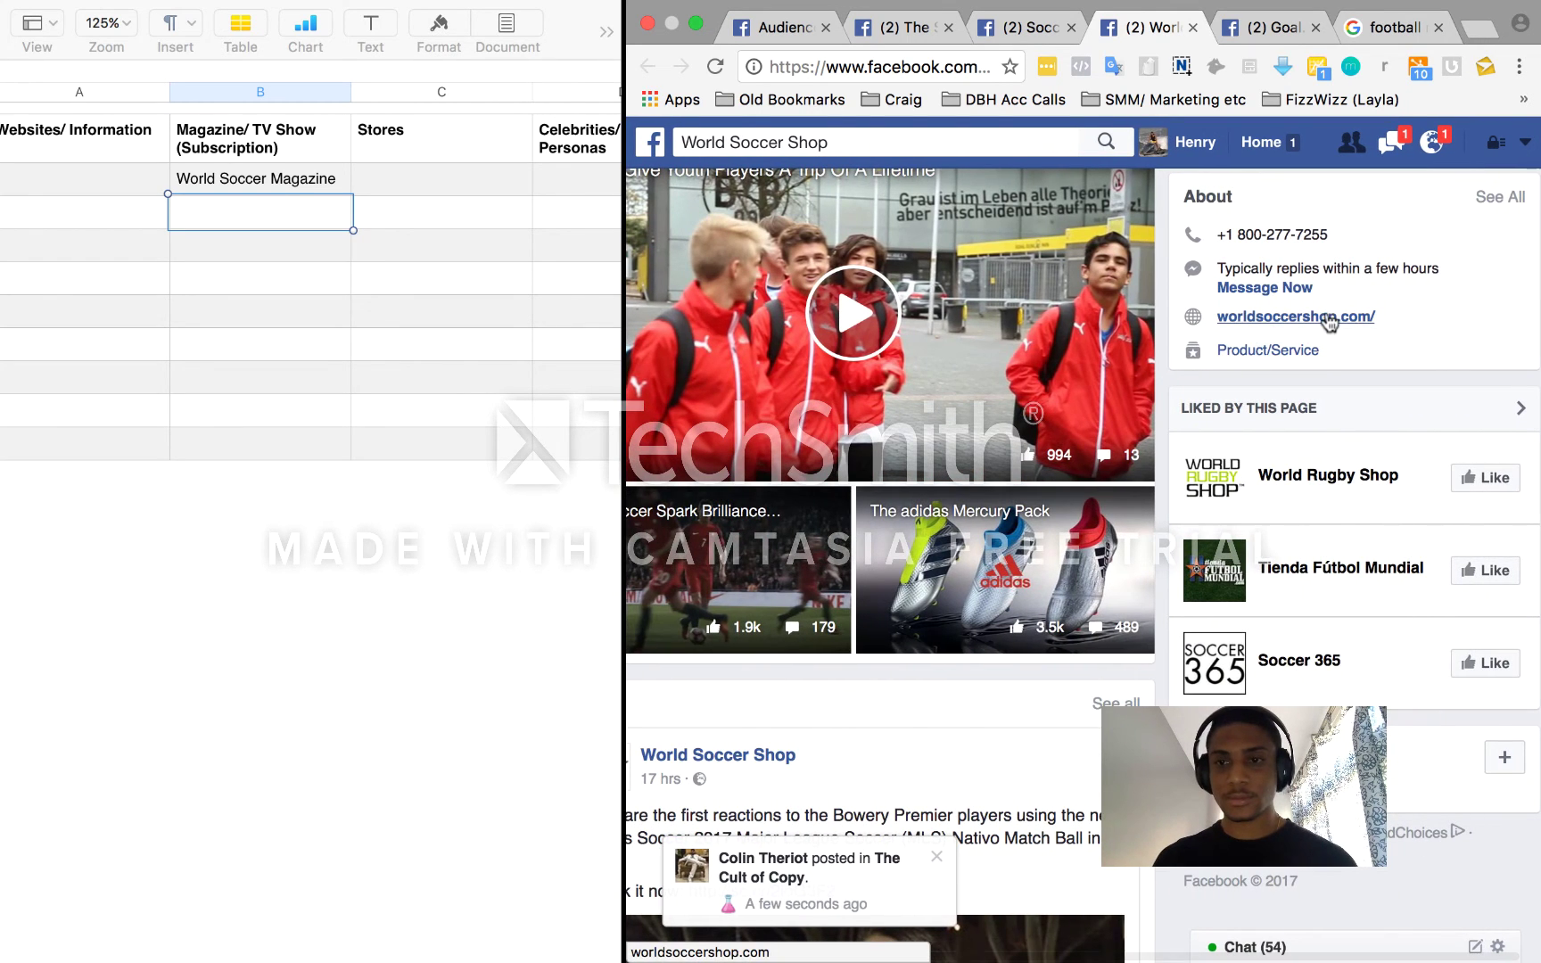
pyautogui.rightClick(1327, 316)
pyautogui.click(1266, 324)
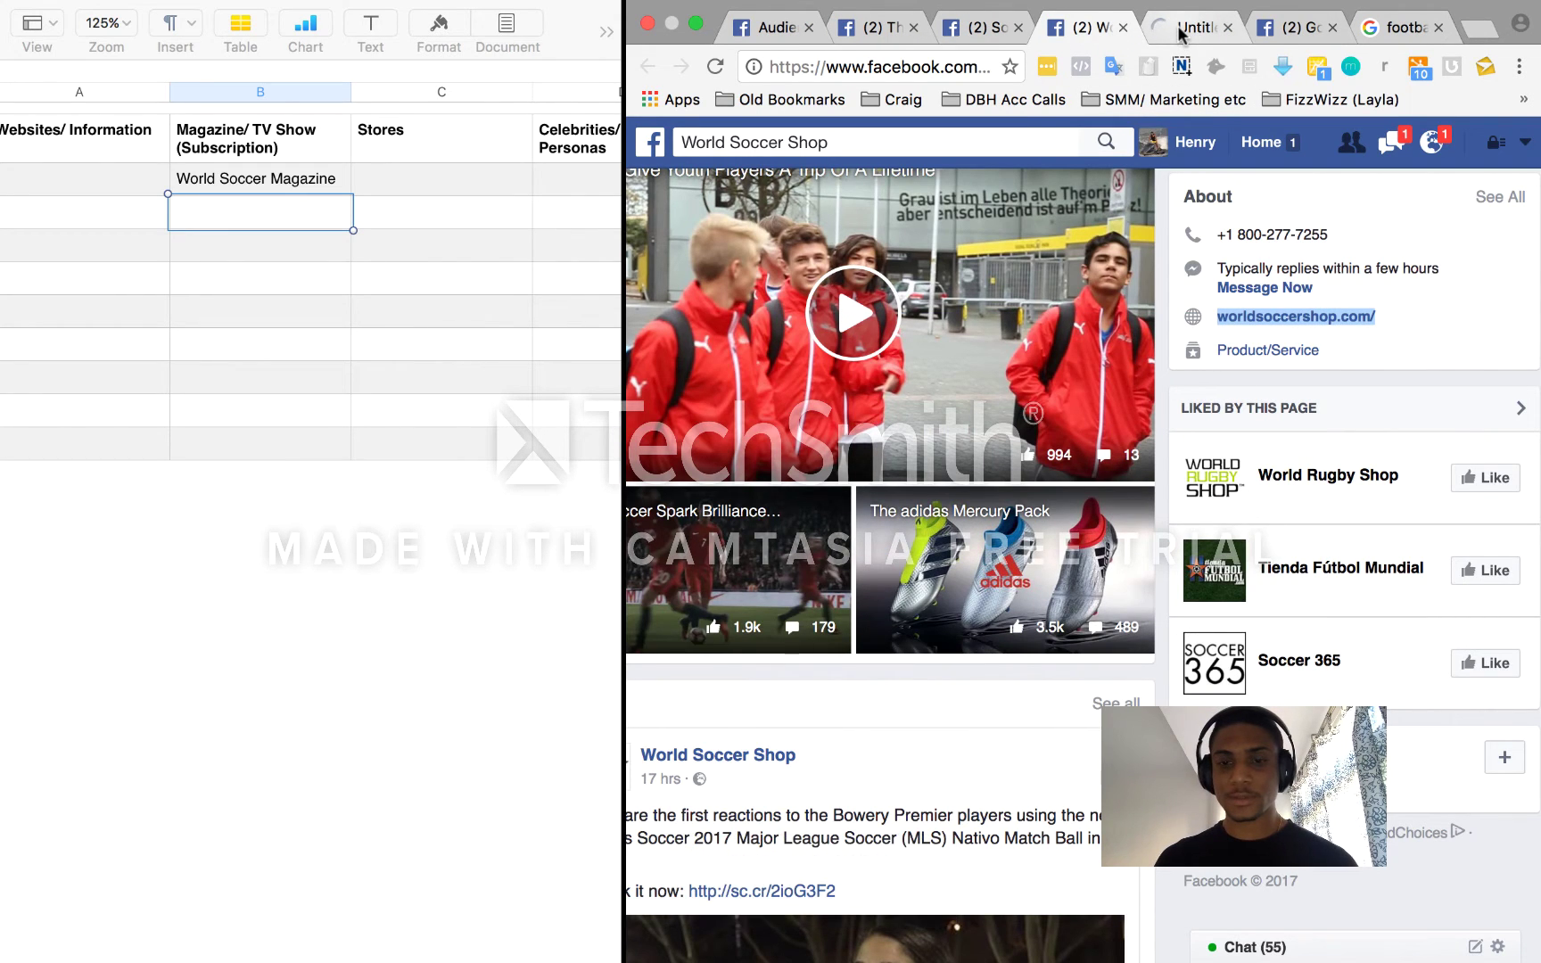
pyautogui.click(1181, 32)
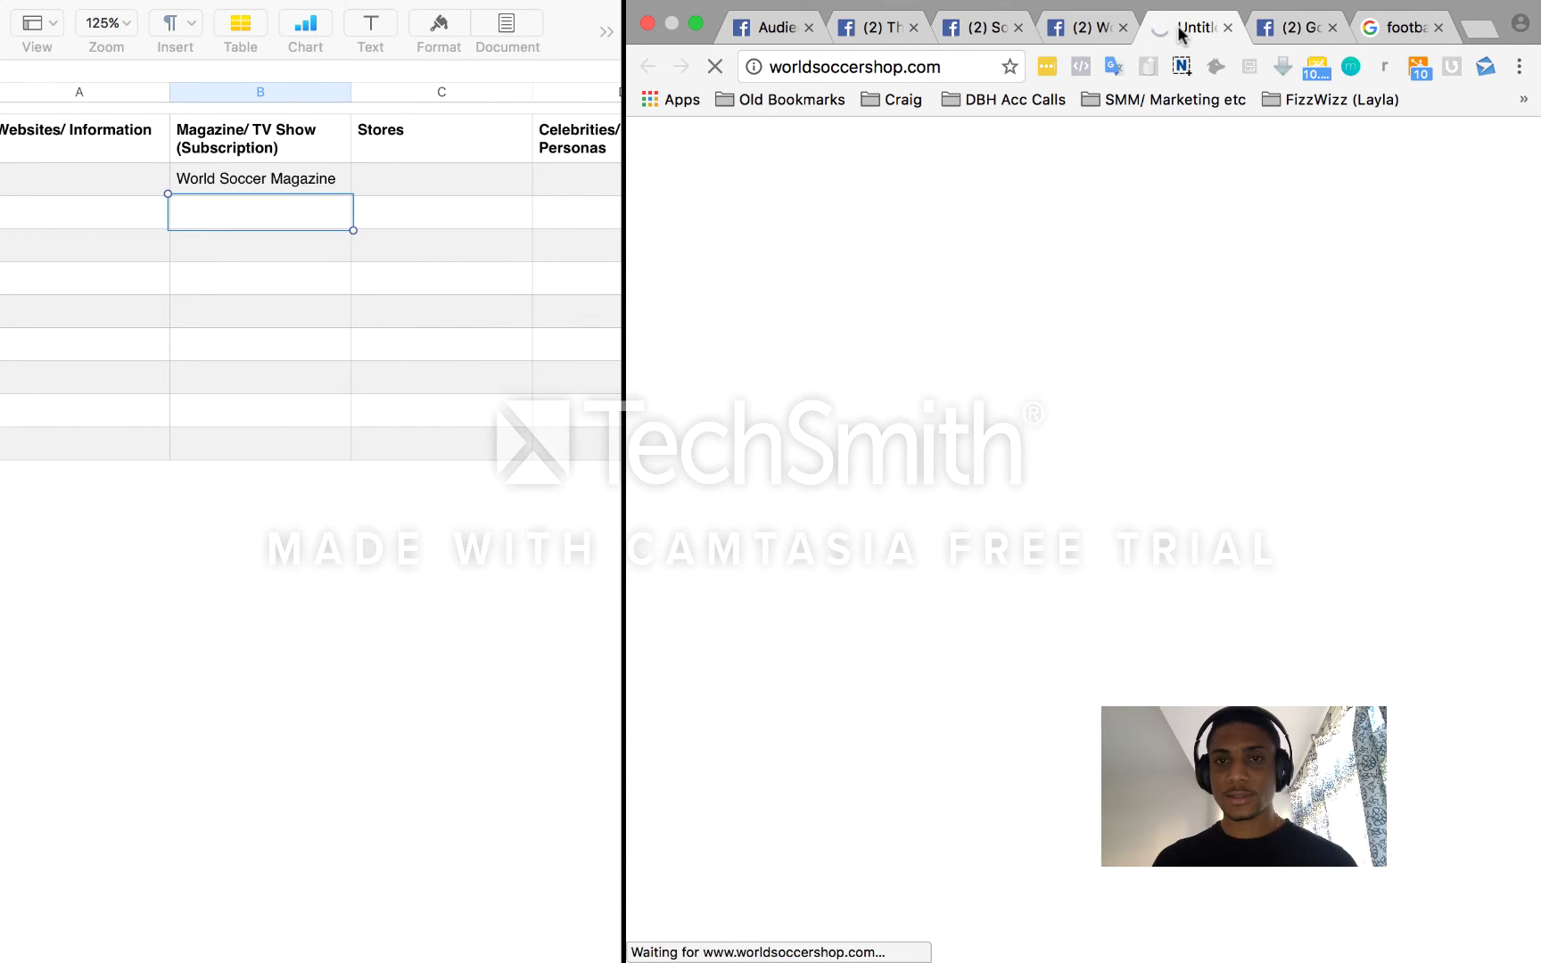
# Enter 'World Soccer Shop' in cell C2 under Stores, then switch to the Goal.com Facebook page
pyautogui.doubleClick(441, 179)
pyautogui.write('Wor')
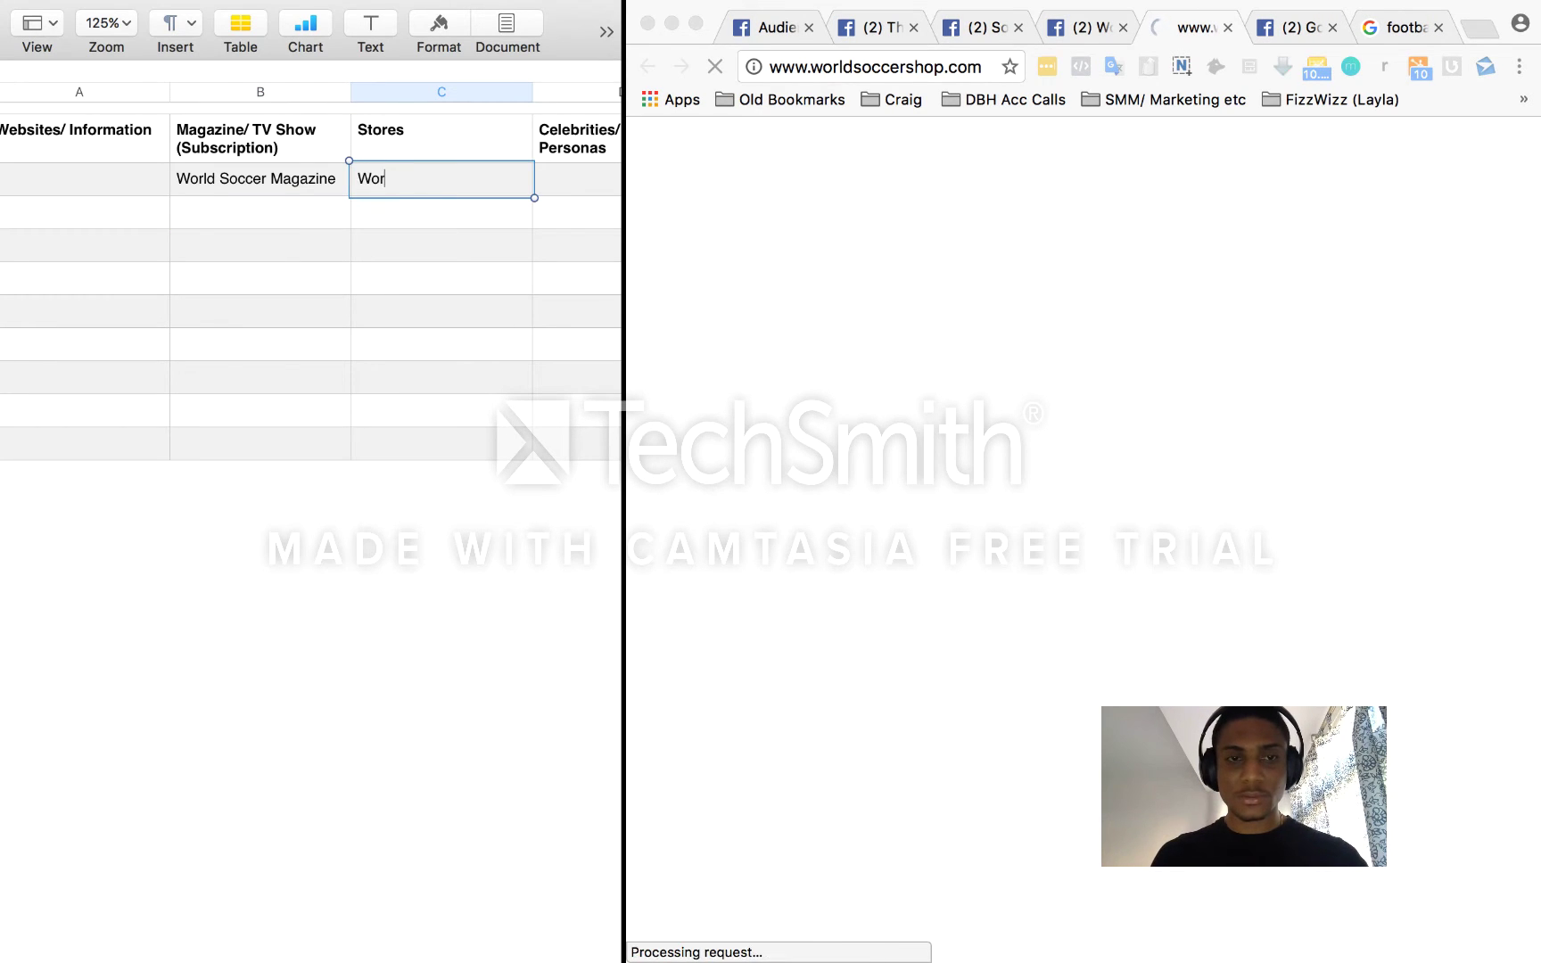
pyautogui.write('ld Soccer Shop')
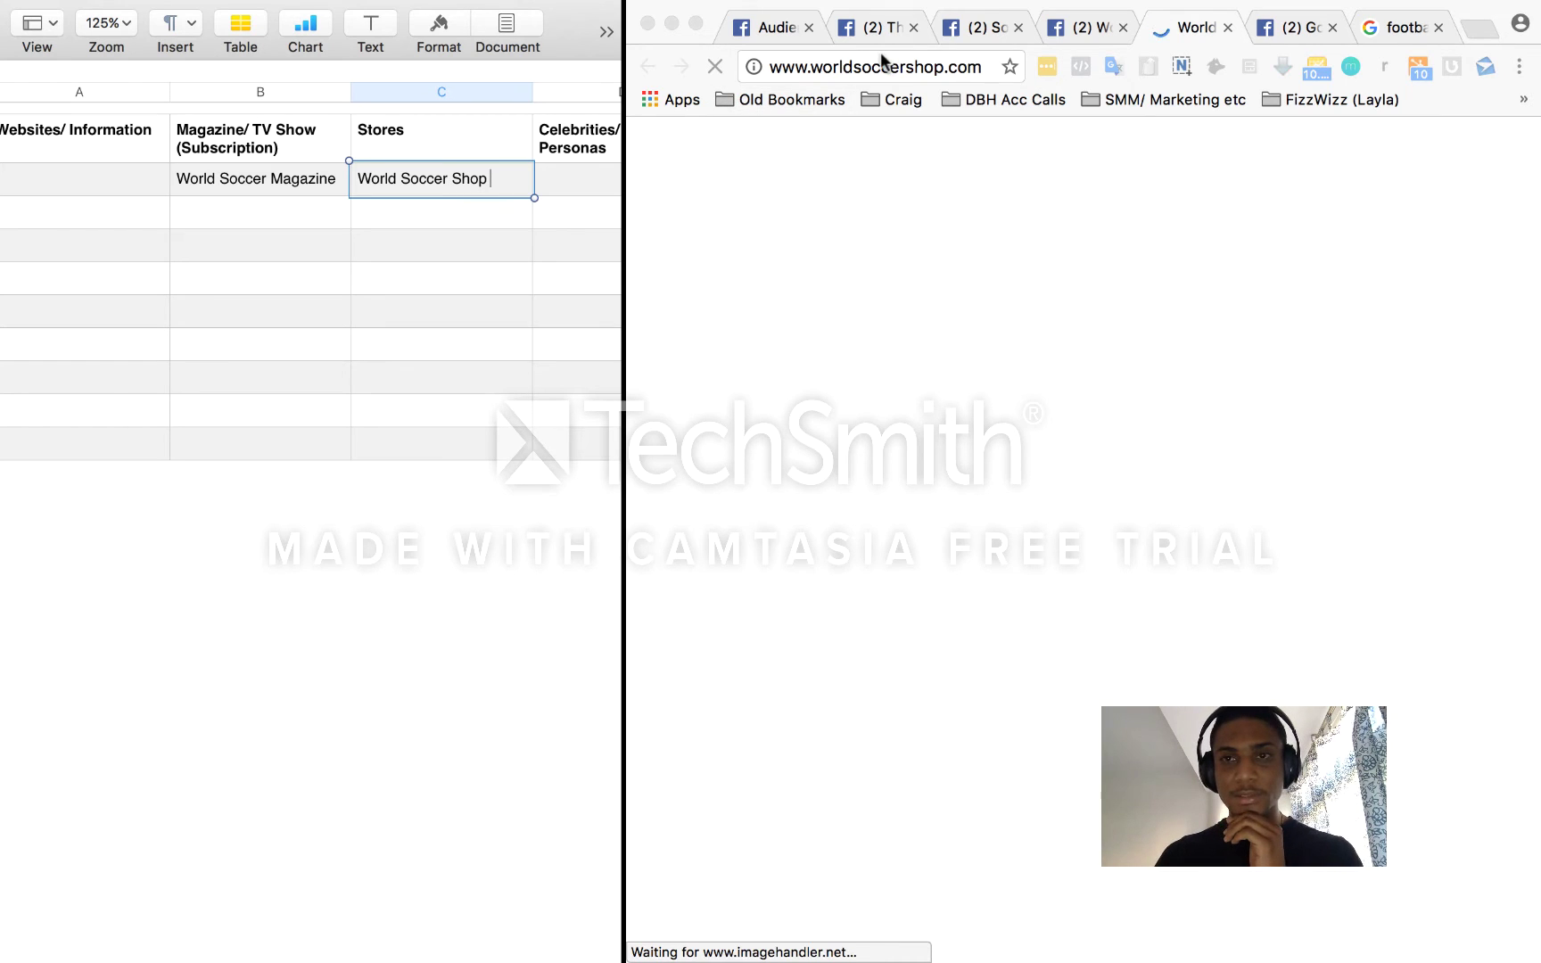
pyautogui.click(1280, 30)
pyautogui.click(1282, 31)
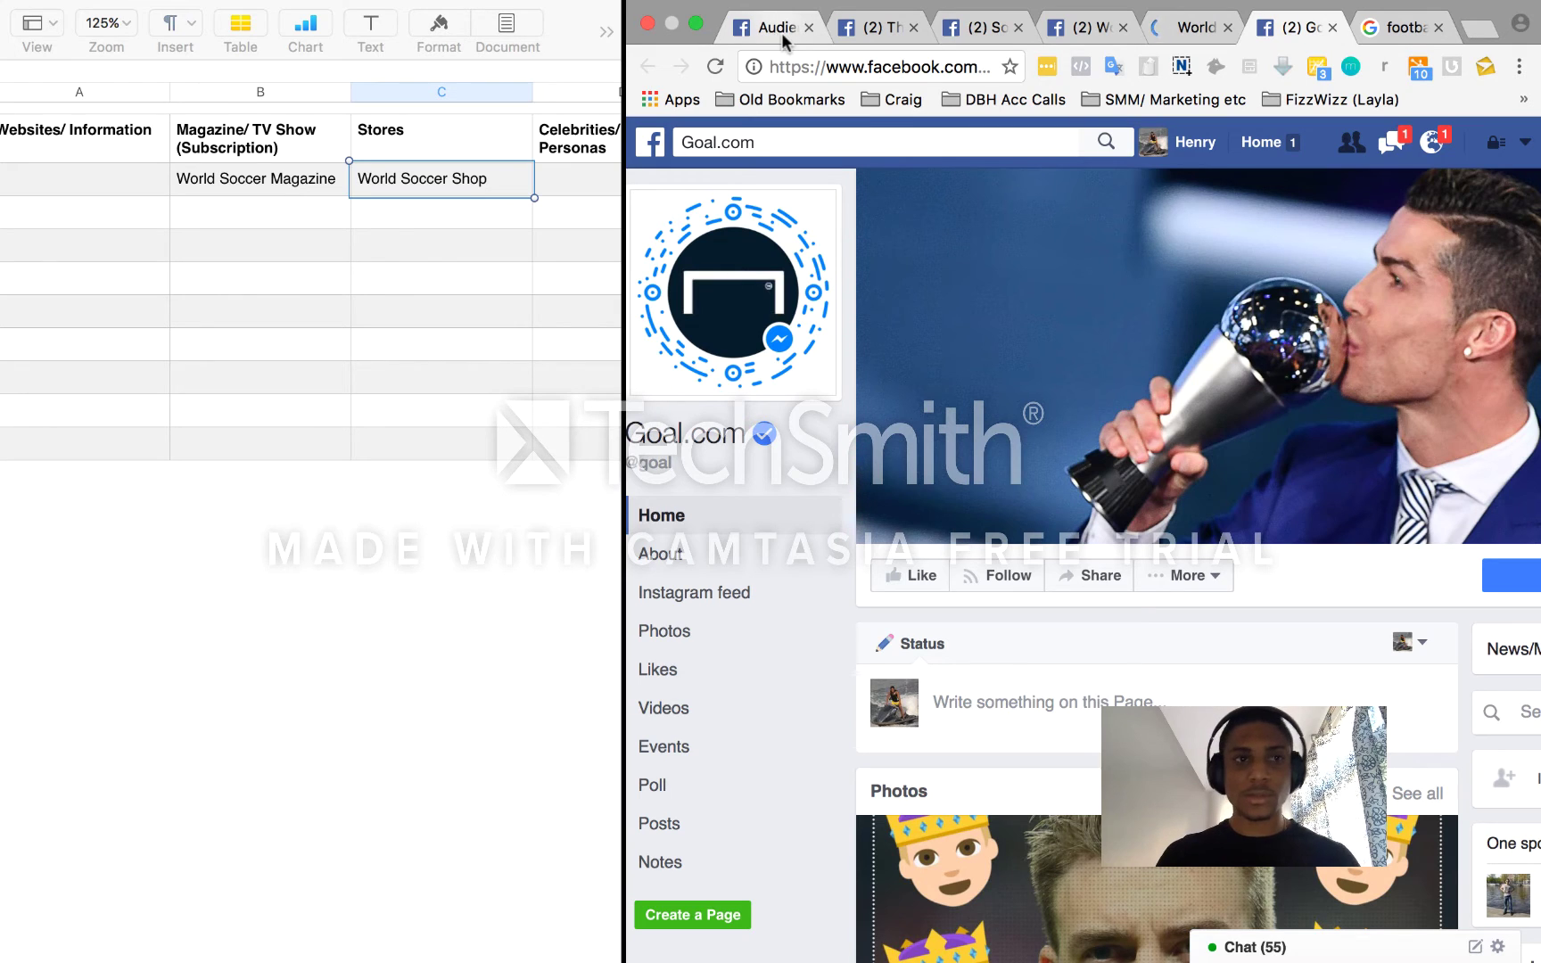
# Add the Goal.com website as an interest, note the fewer-than-1,000-people notice, then remove it
pyautogui.click(772, 33)
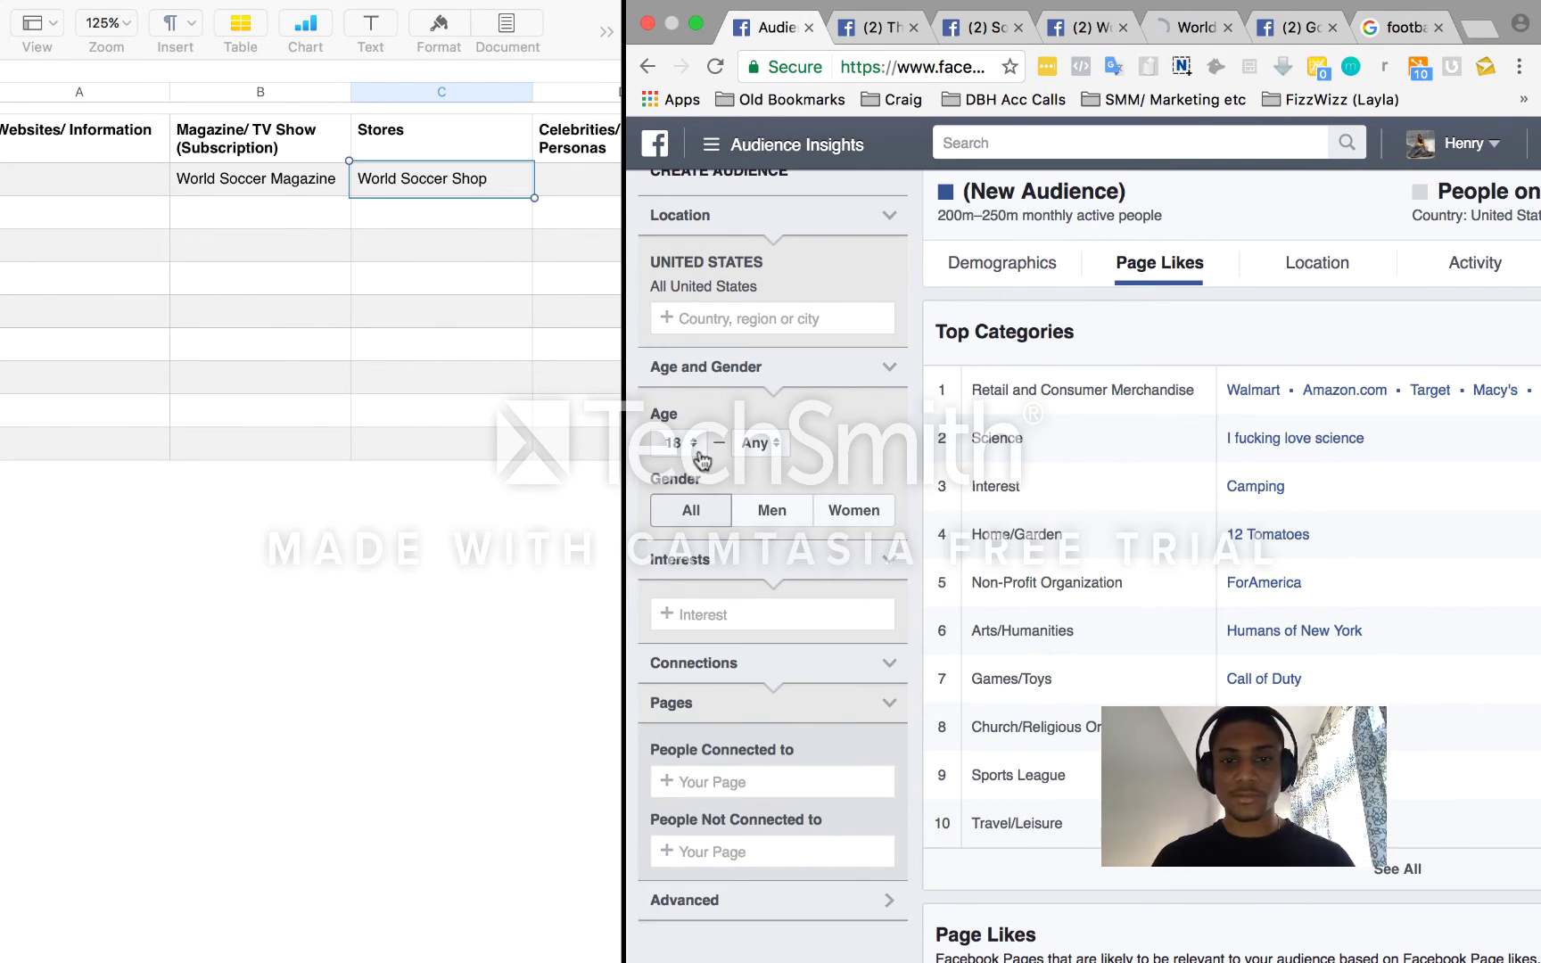
pyautogui.click(741, 610)
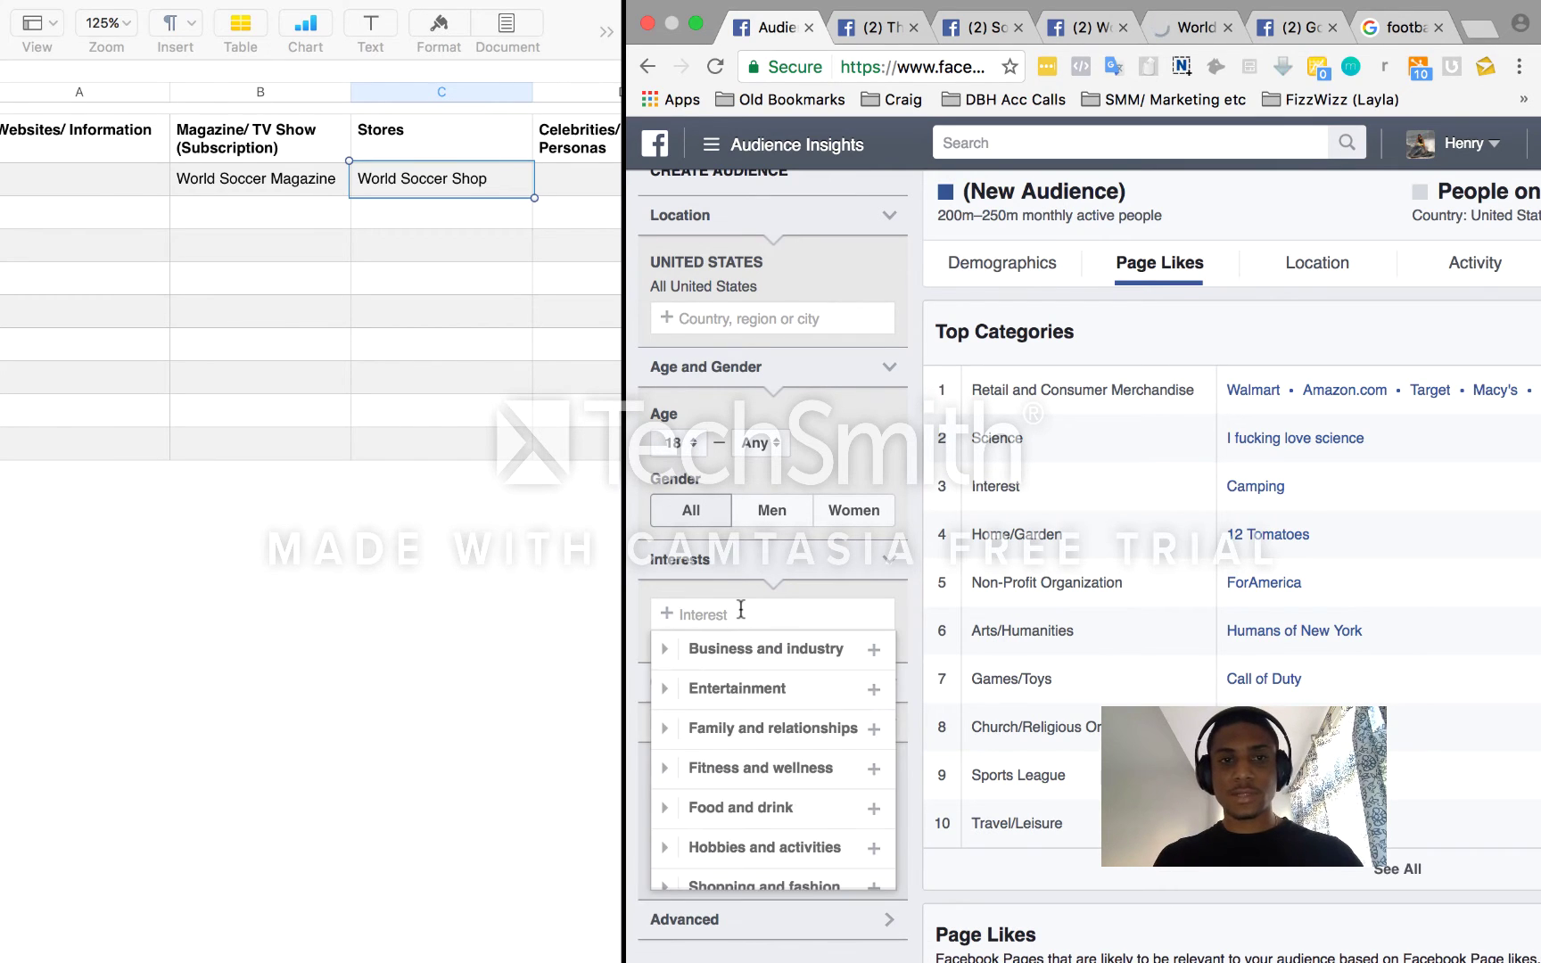
pyautogui.write('Goal')
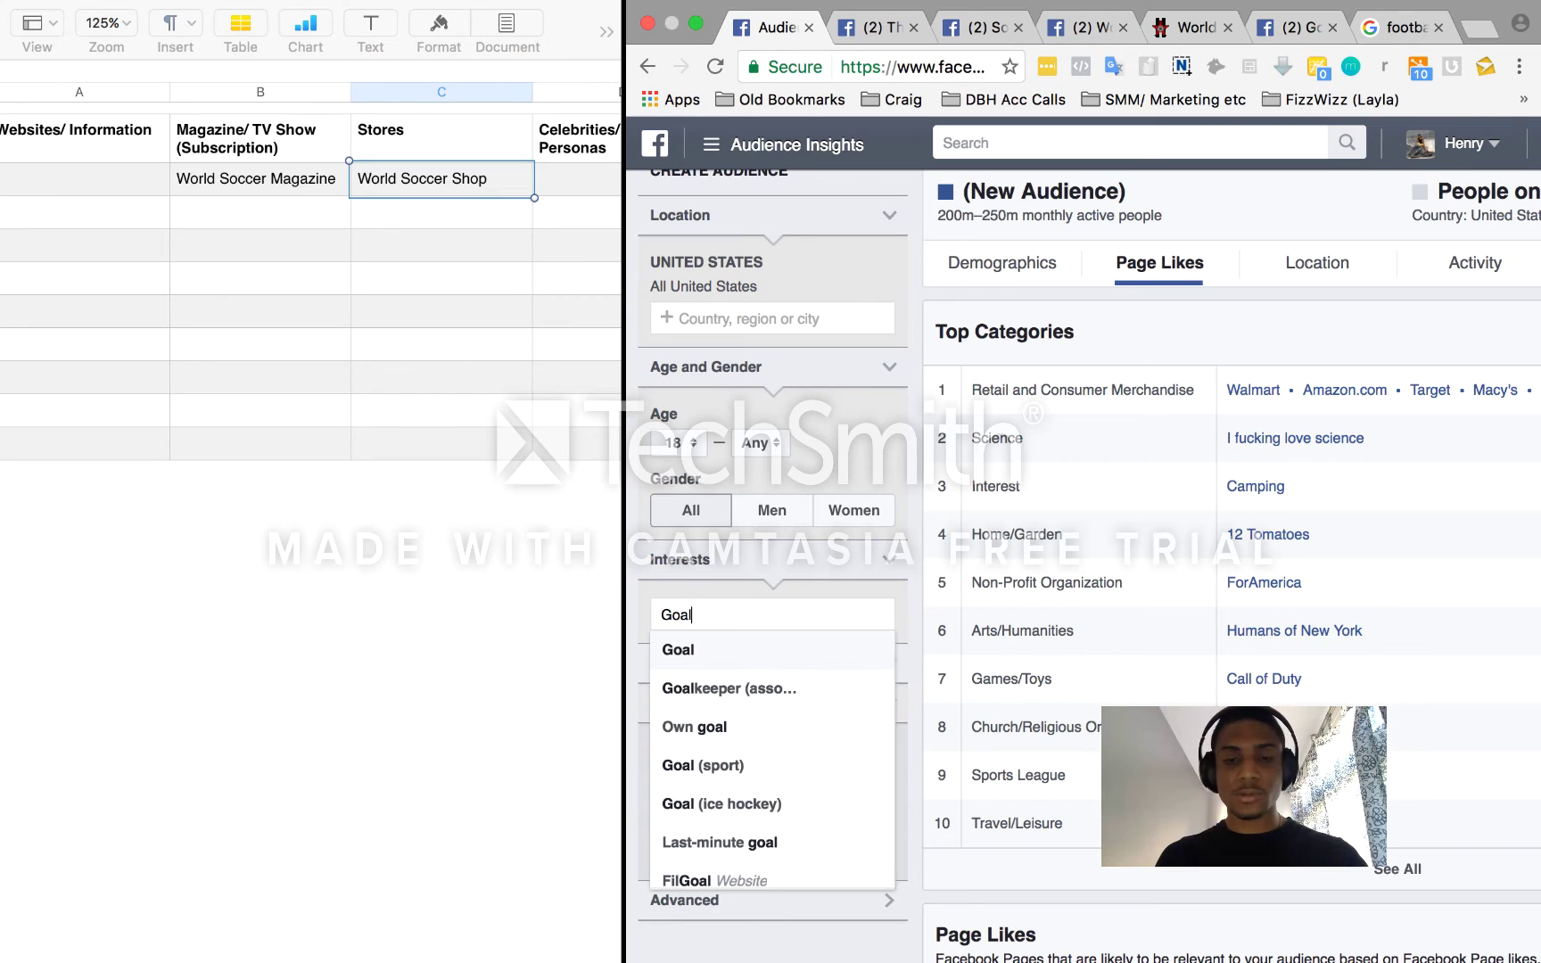
pyautogui.write('.com')
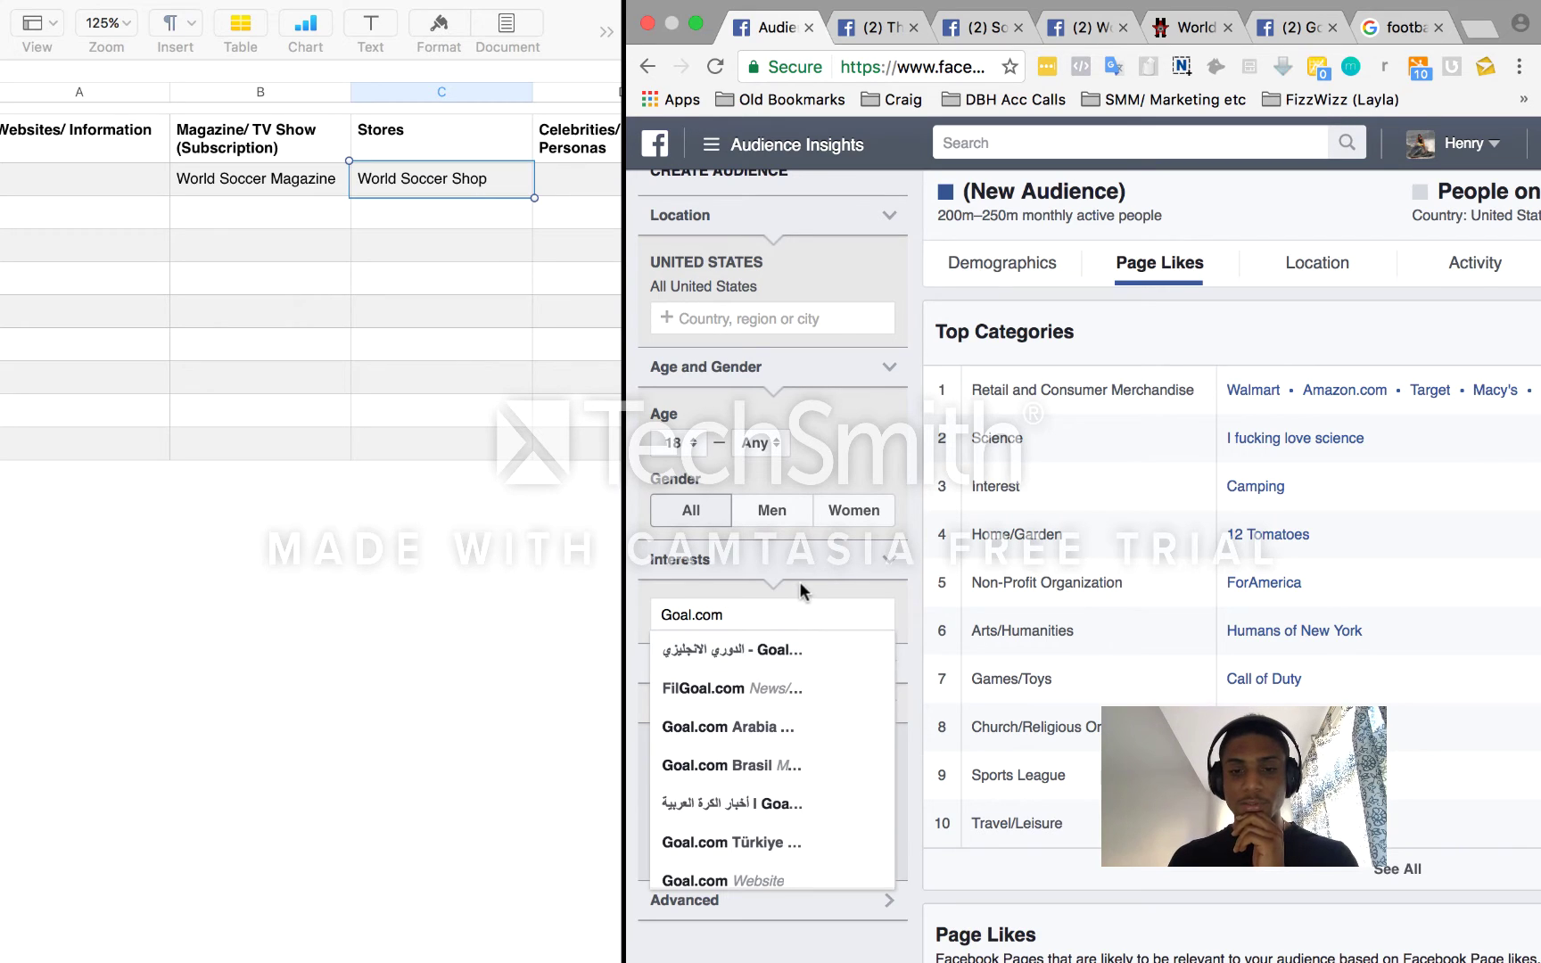
pyautogui.scroll(-1, 802, 743)
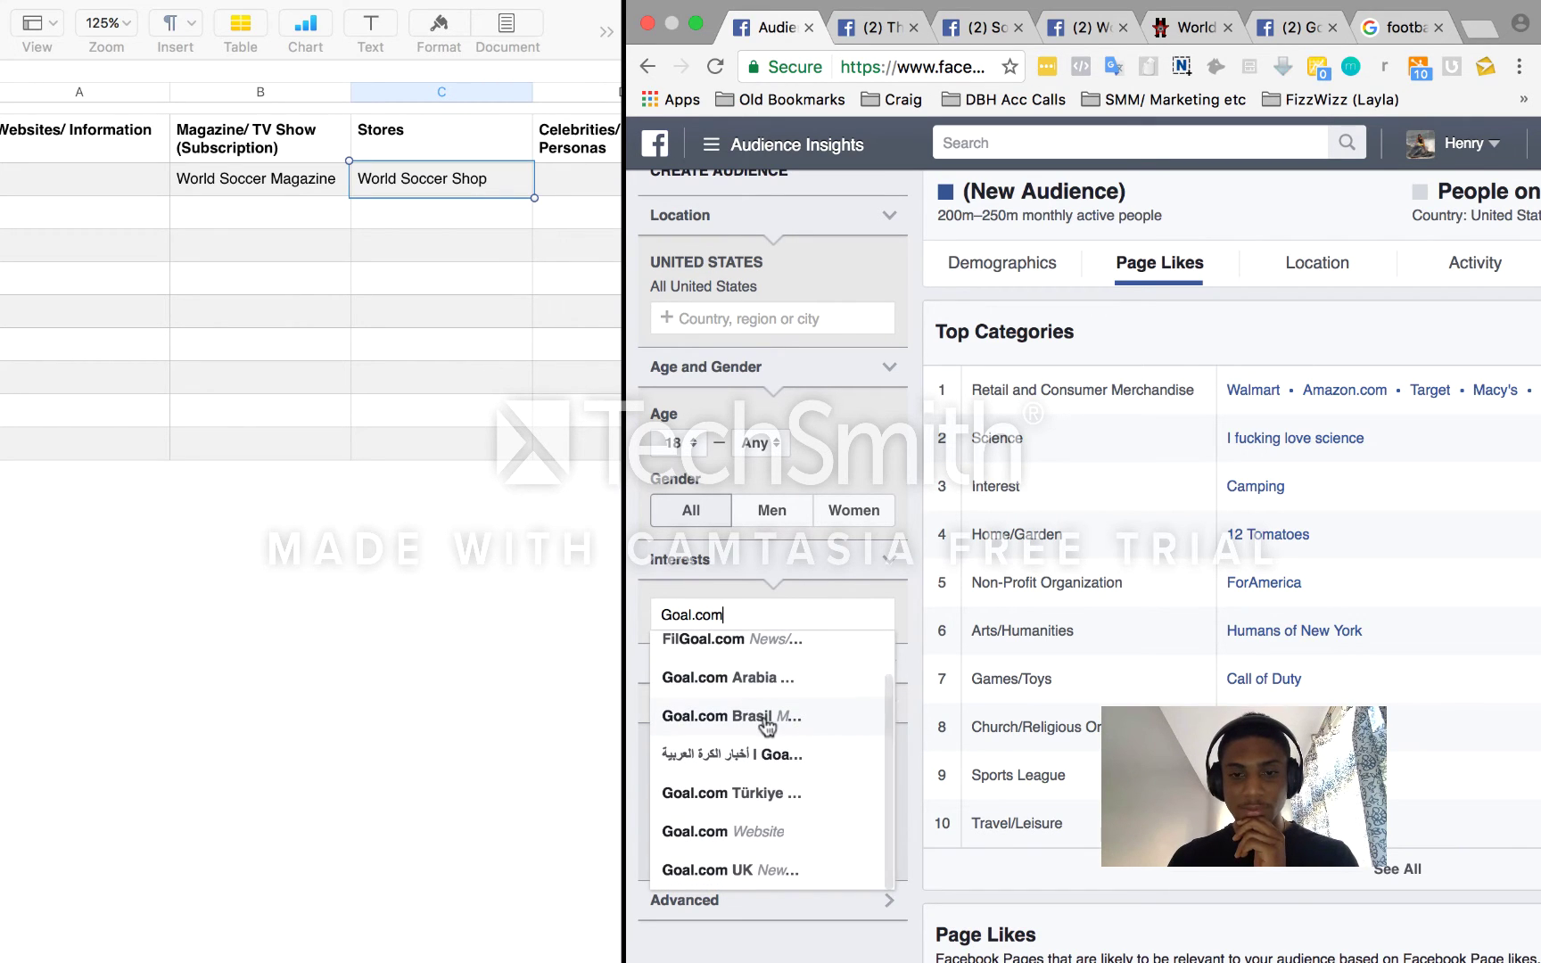
pyautogui.click(801, 831)
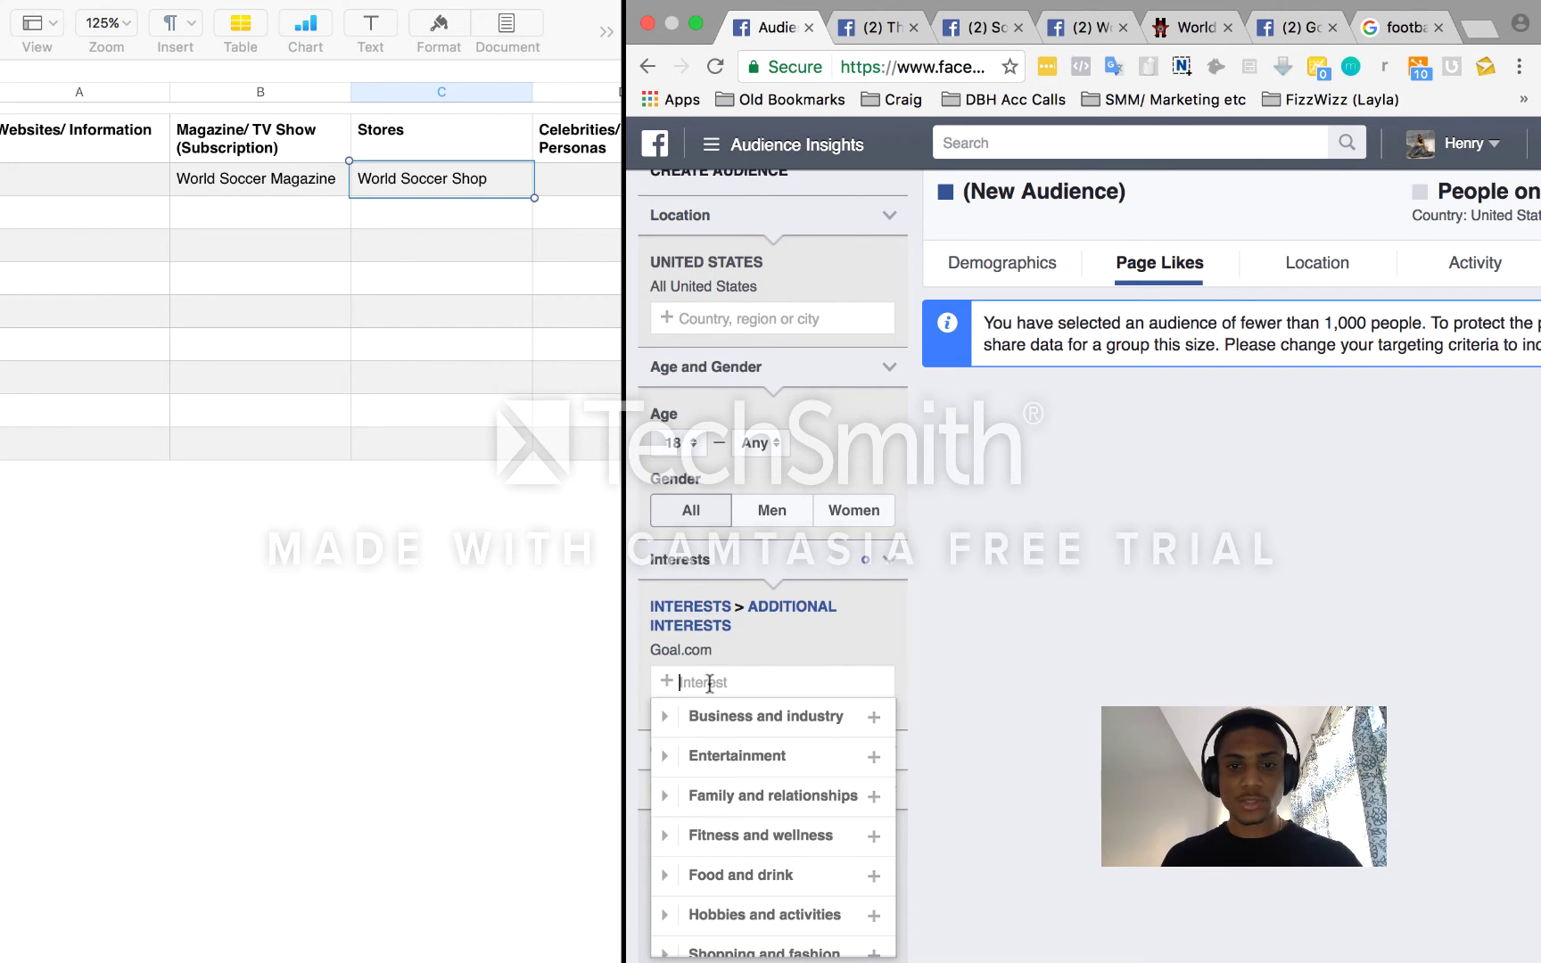
pyautogui.click(890, 650)
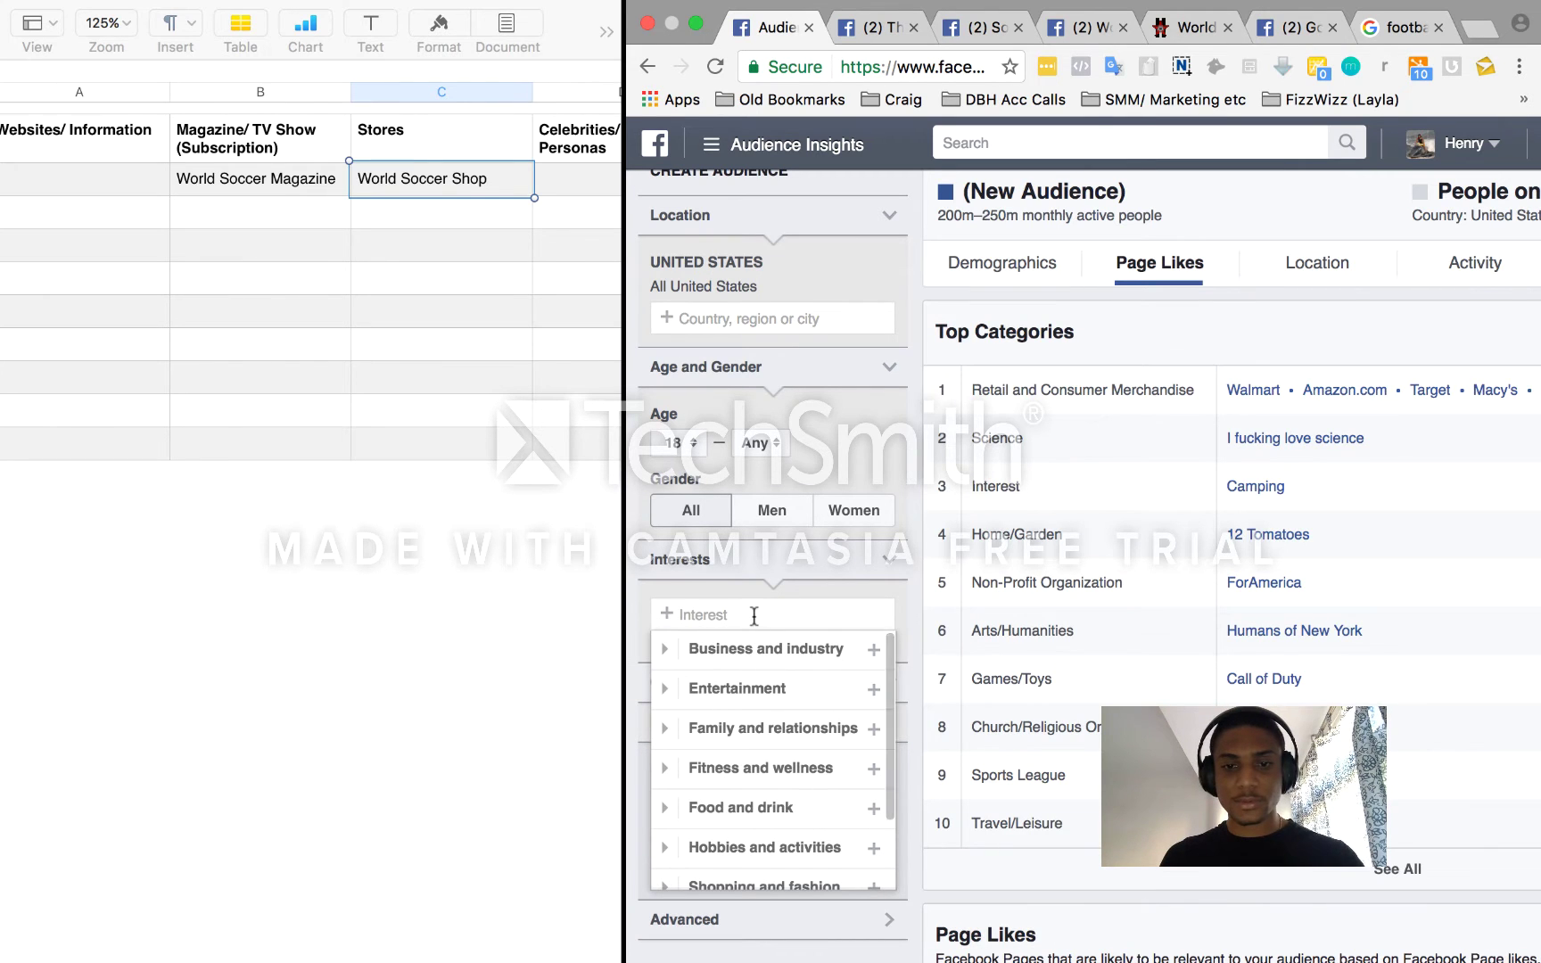
# Swap the Goal.com interest for World Soccer Shop, giving a 150K–200K US audience
pyautogui.click(753, 616)
pyautogui.write('world ')
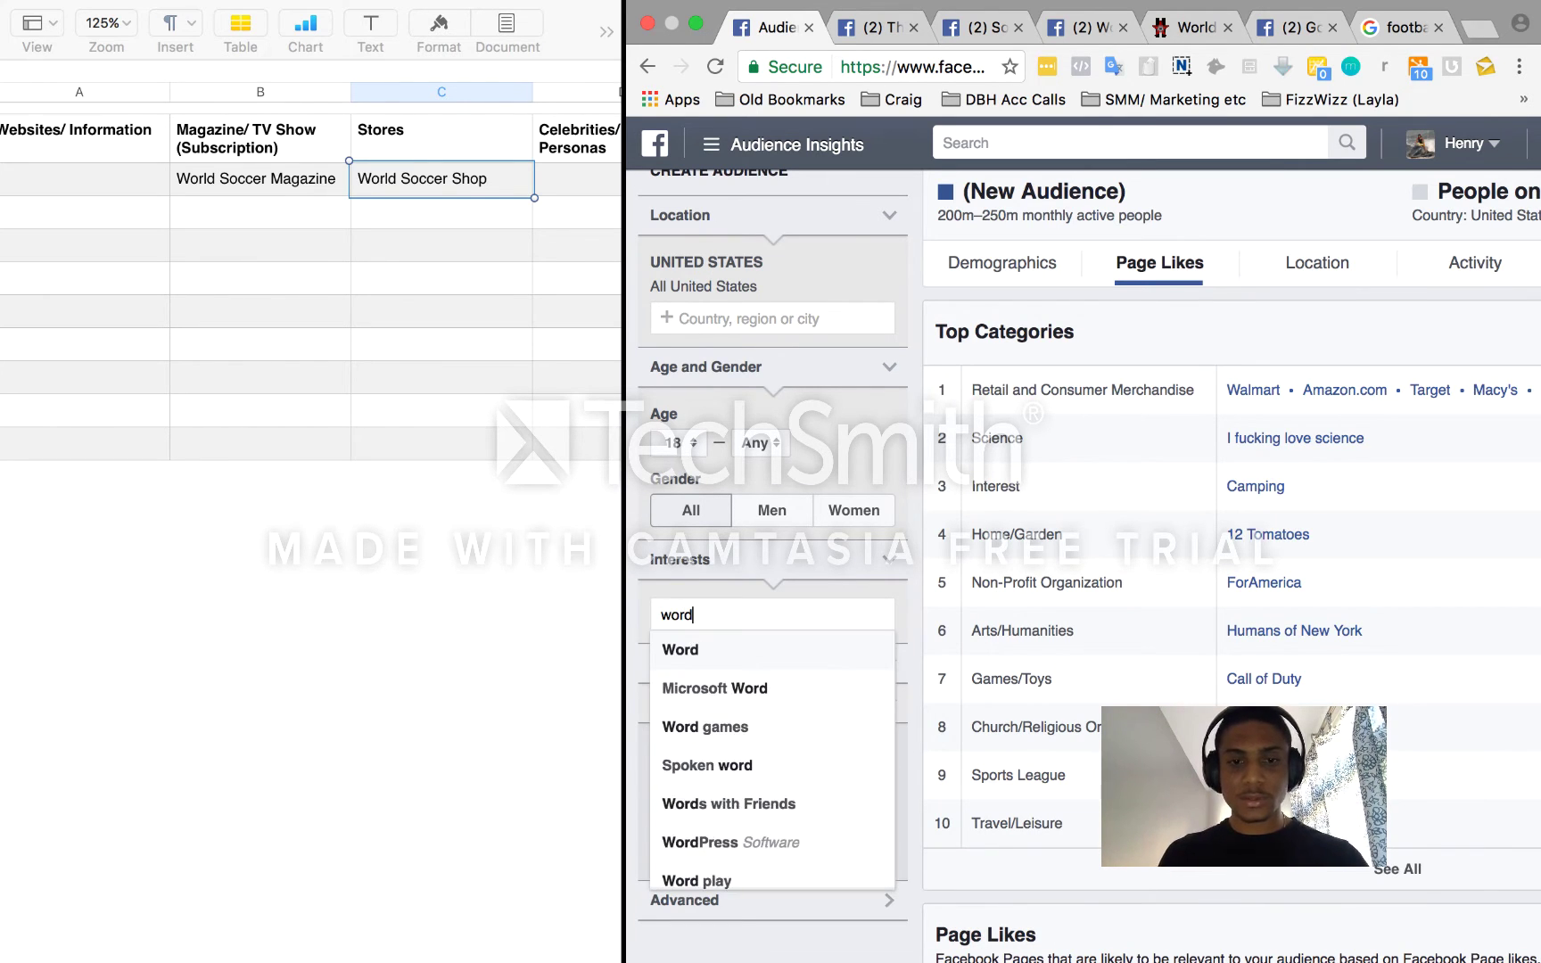
pyautogui.write('soccer sh')
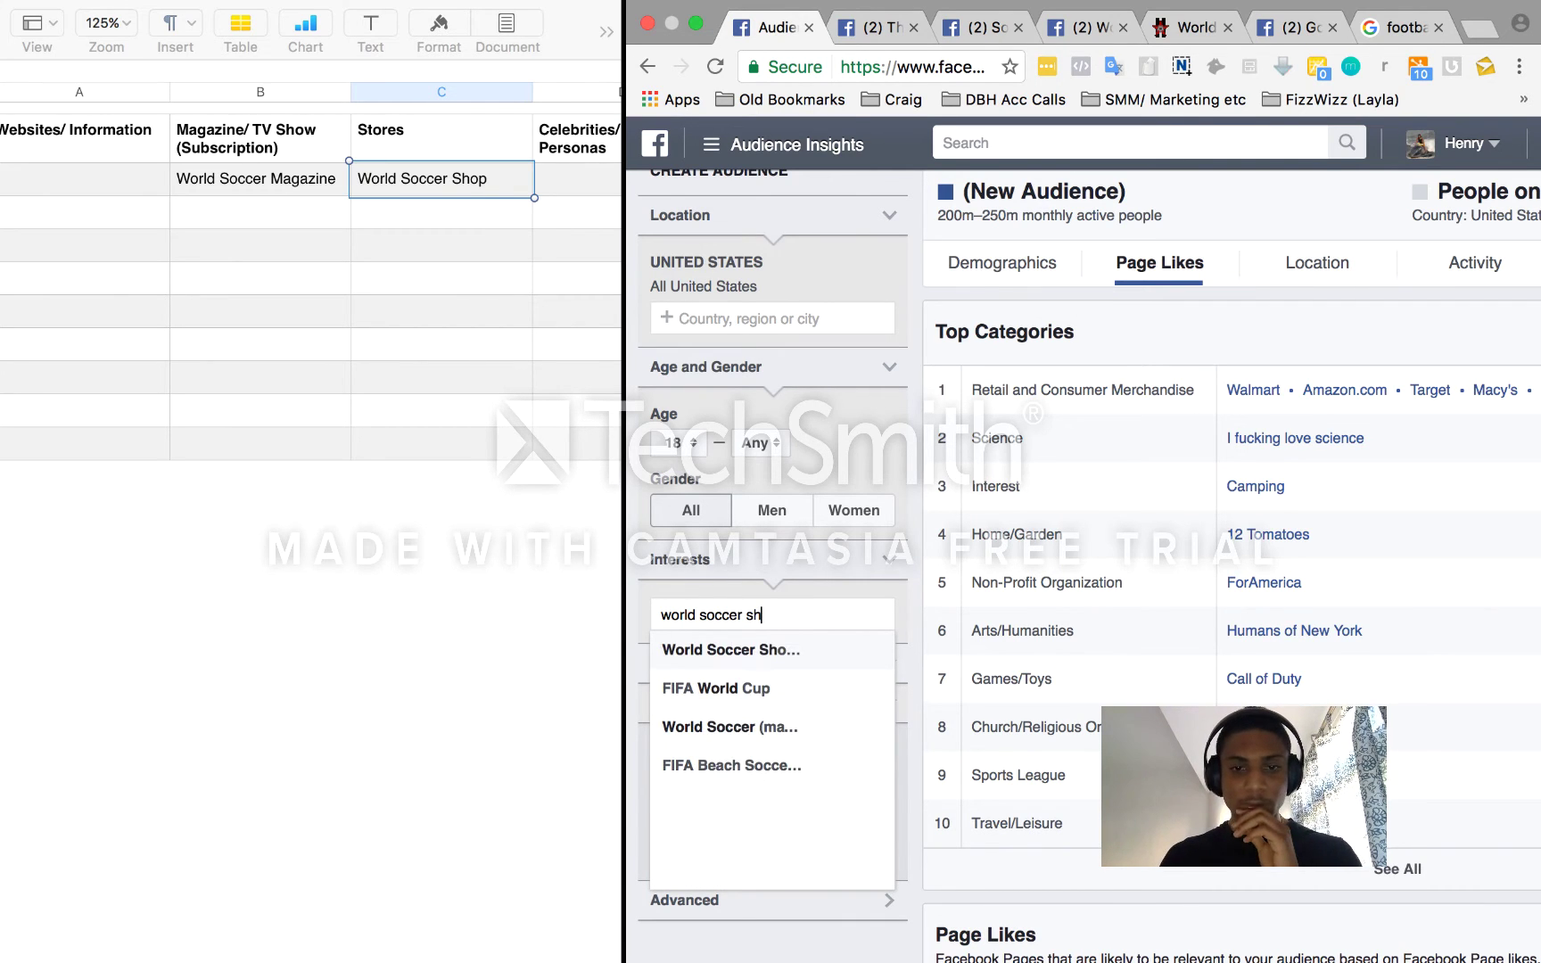
pyautogui.click(762, 658)
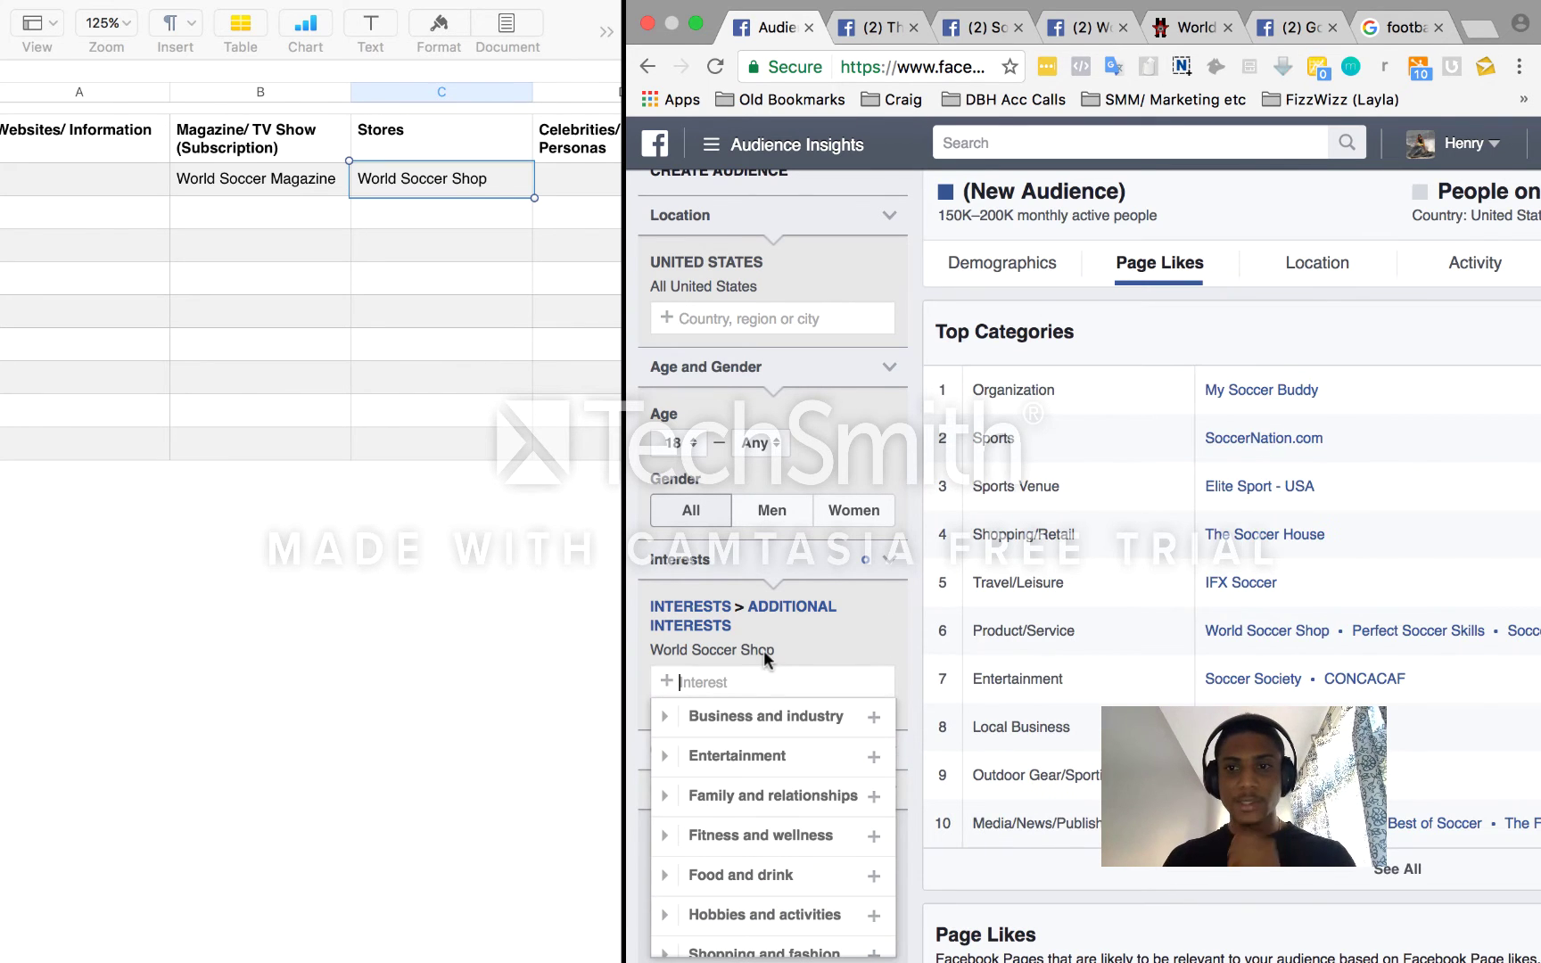
pyautogui.click(1159, 331)
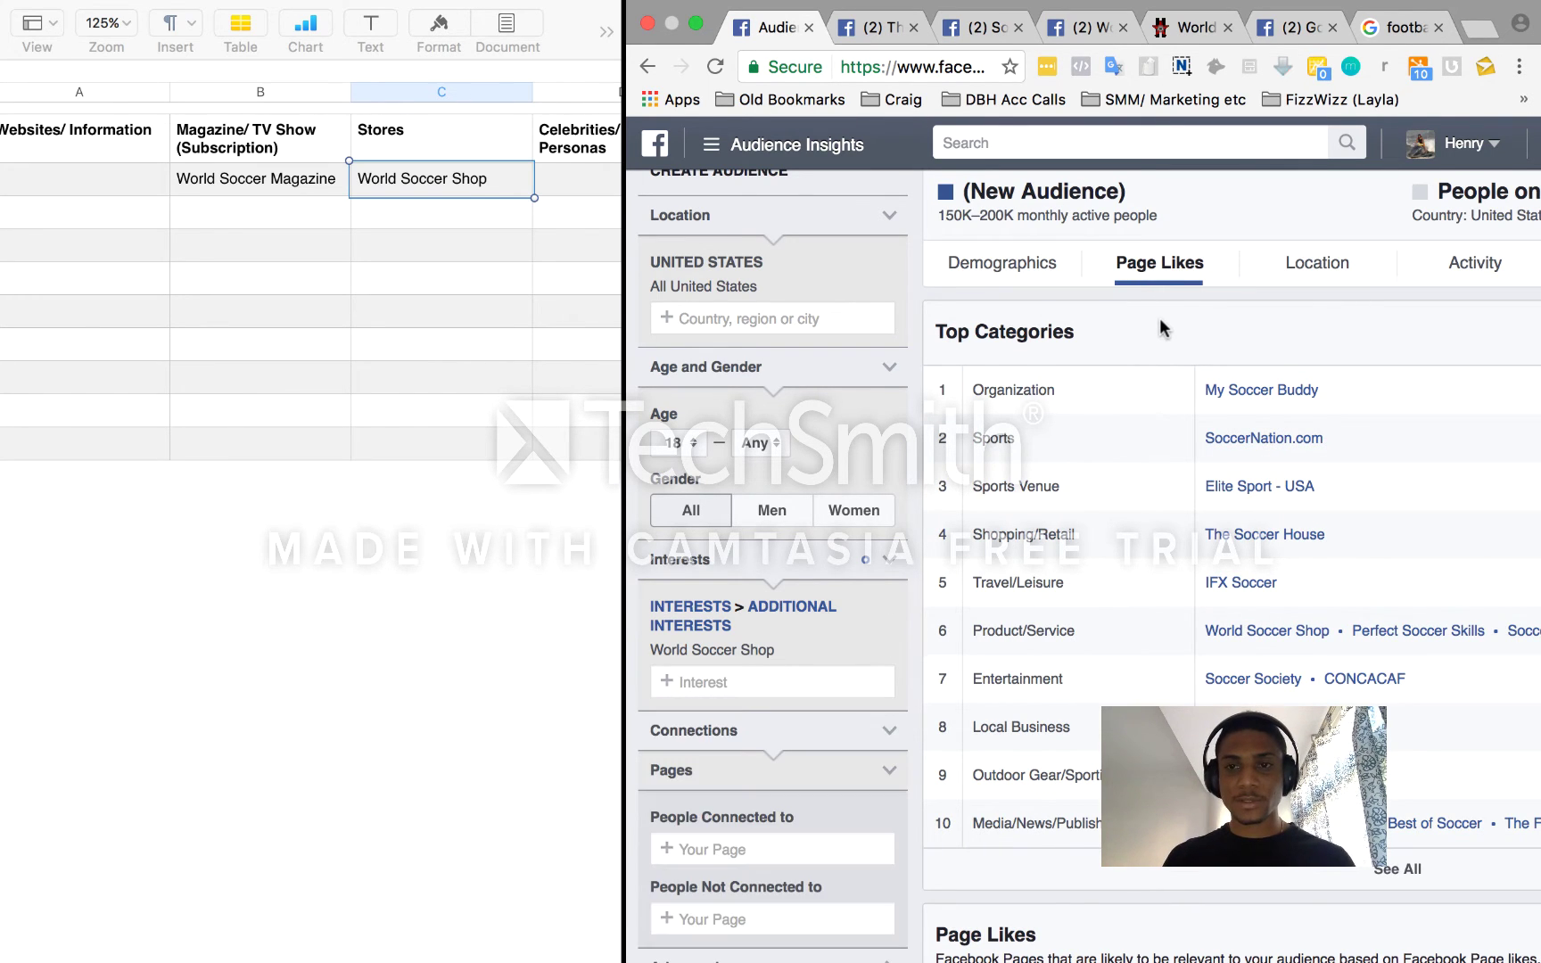
pyautogui.hscroll(3, 1224, 503)
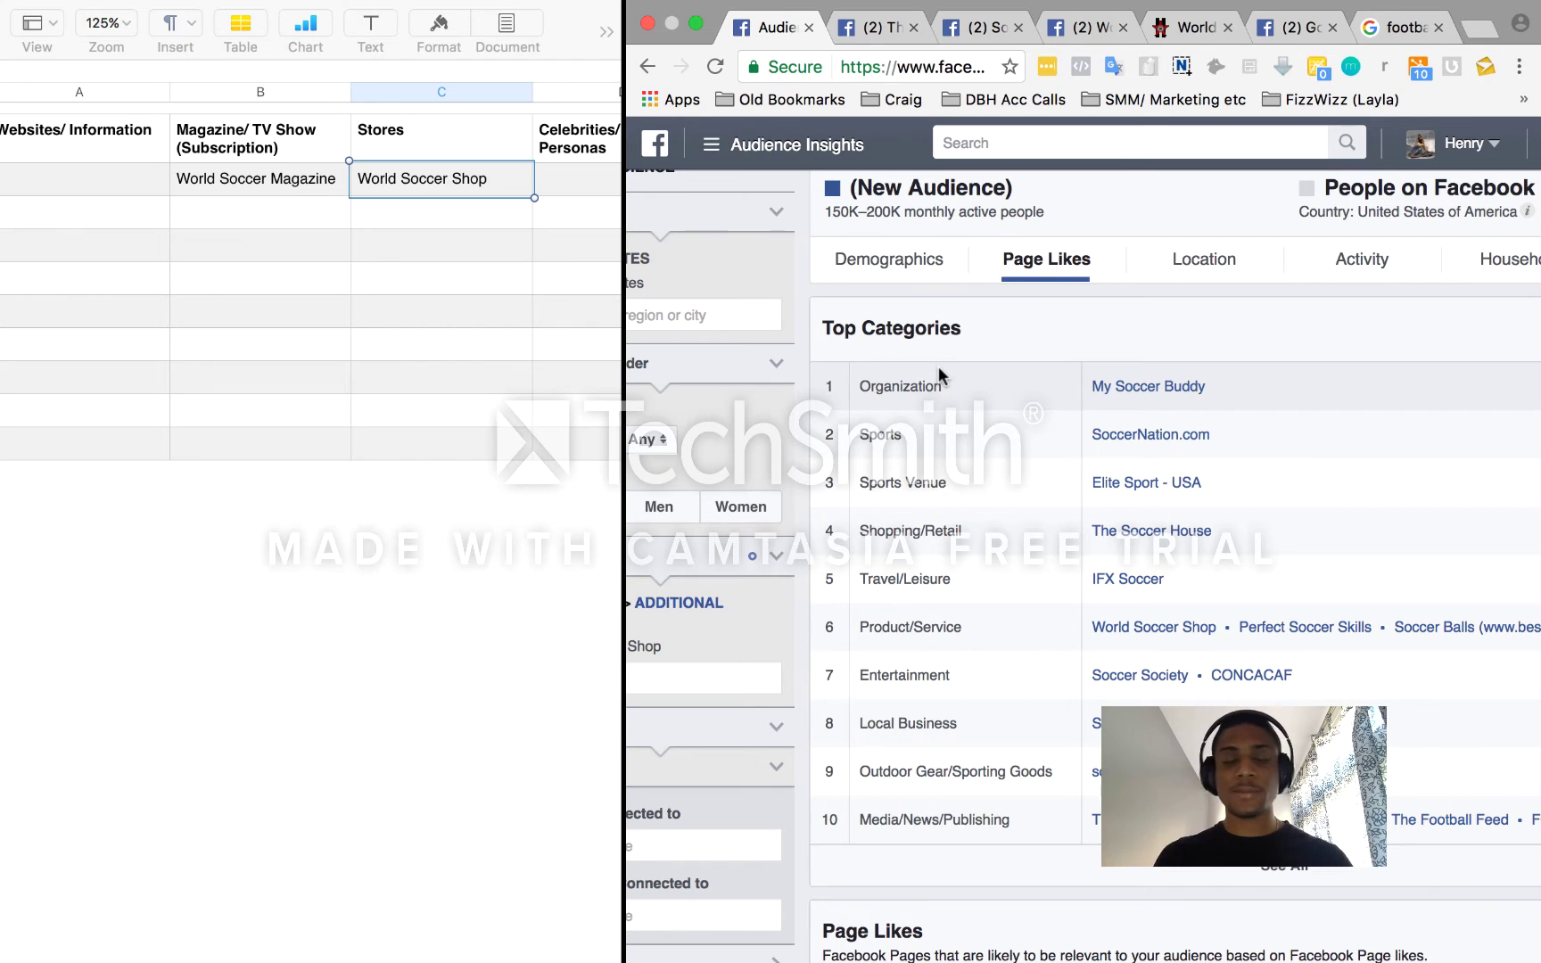
# Remove the World Soccer Shop interest and glance at the World Soccer Shop and The Soccer House pages
pyautogui.hscroll(-3, 938, 366)
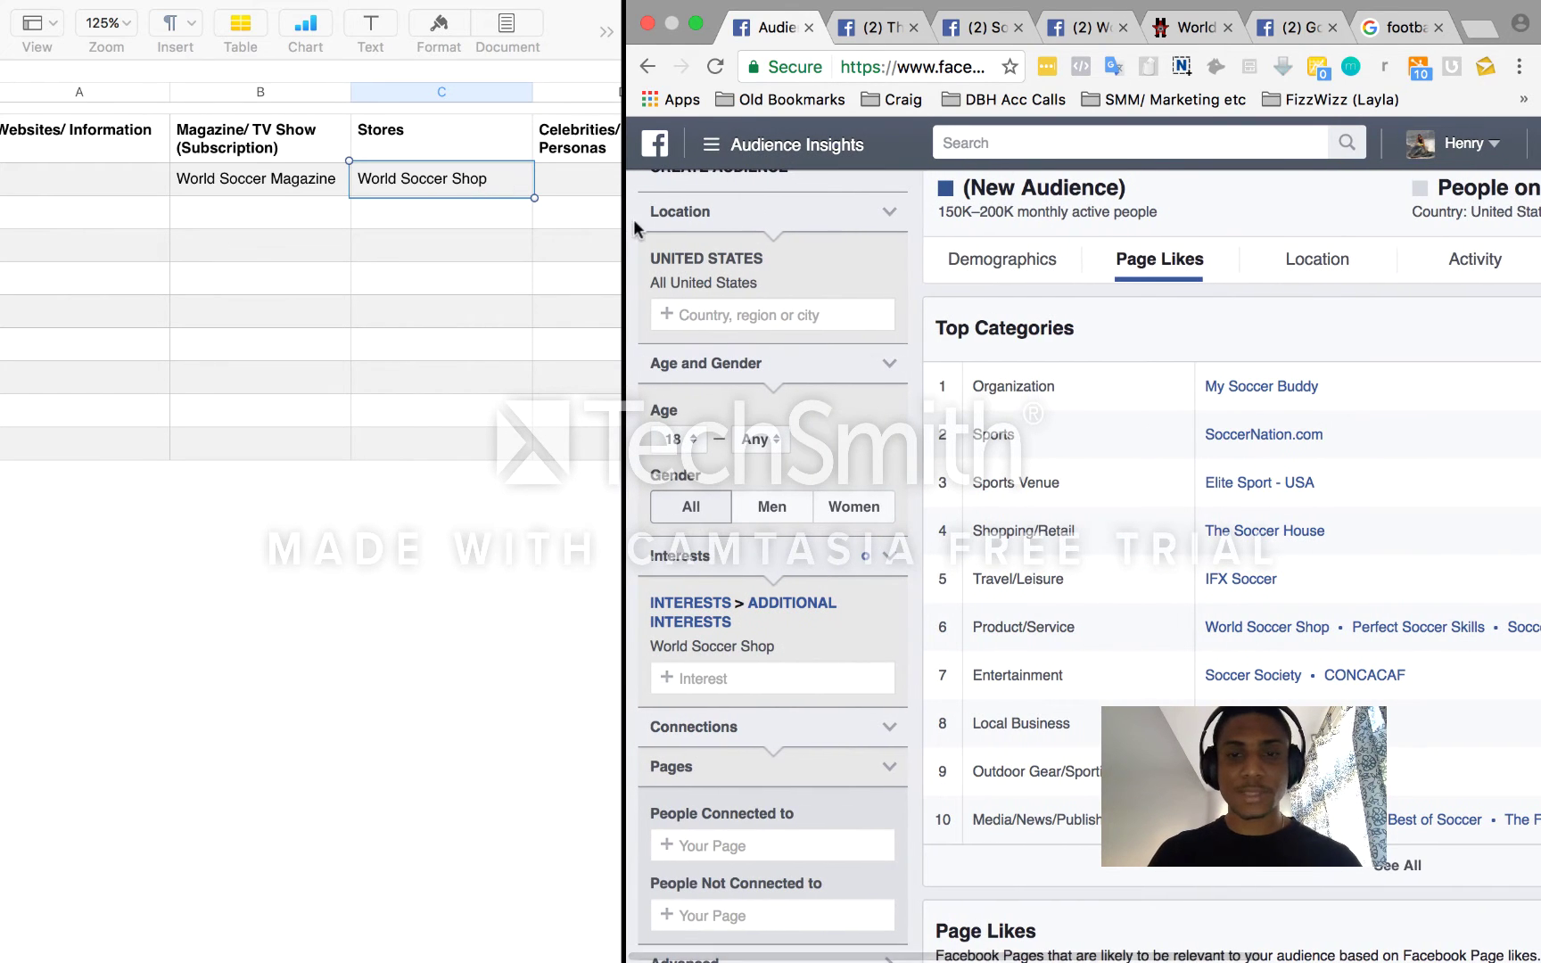
pyautogui.moveTo(806, 643)
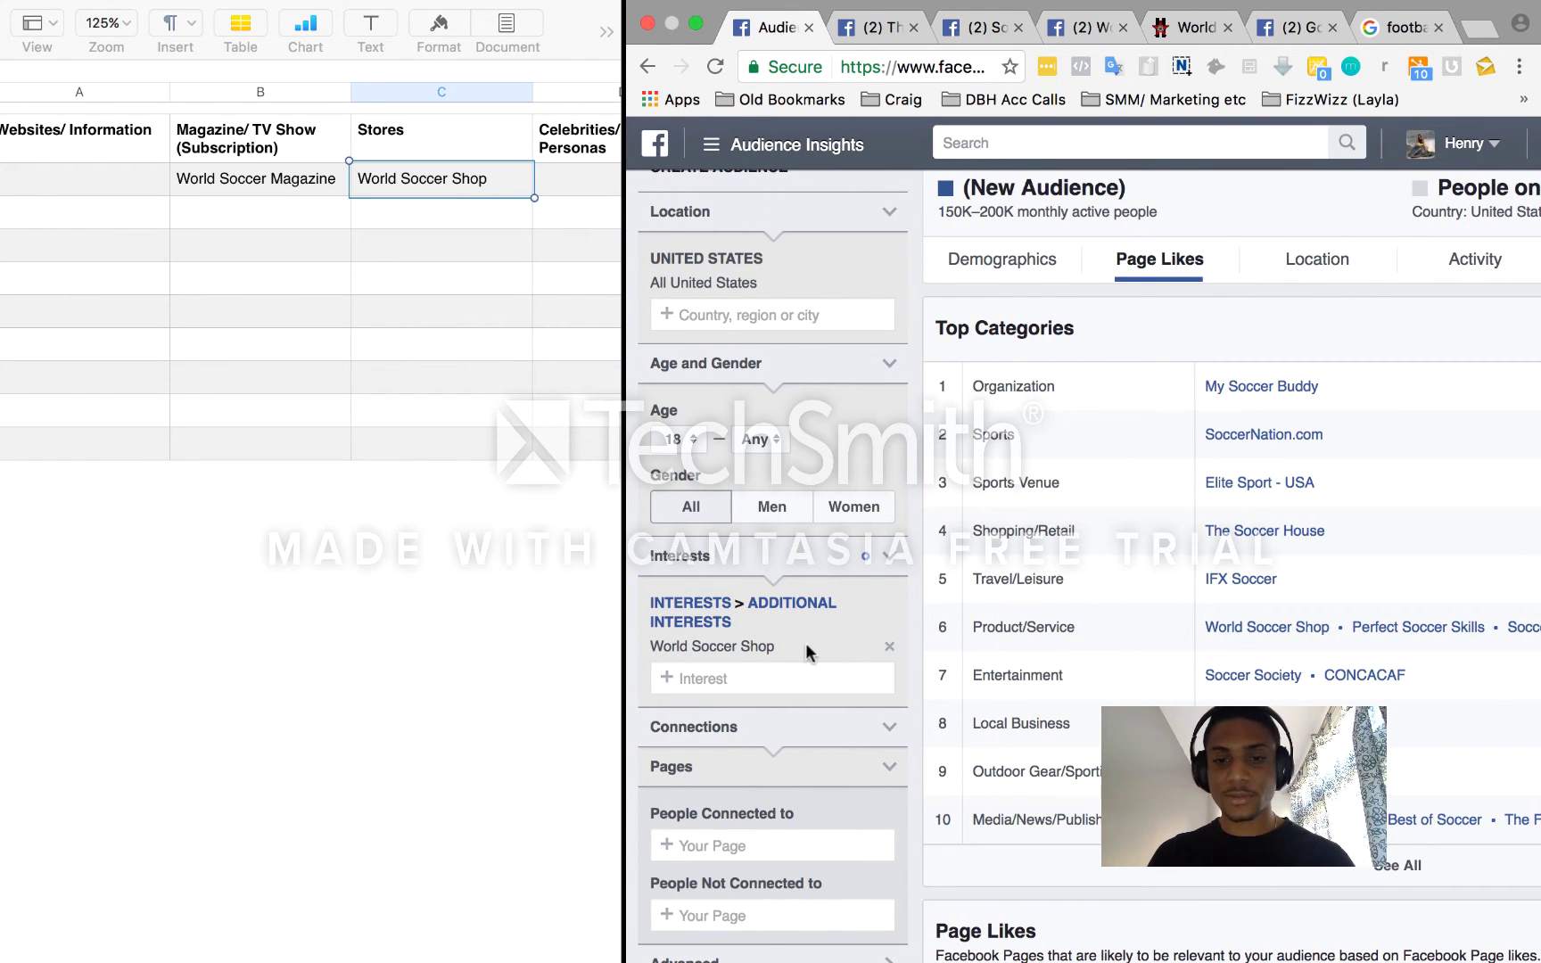
pyautogui.click(891, 647)
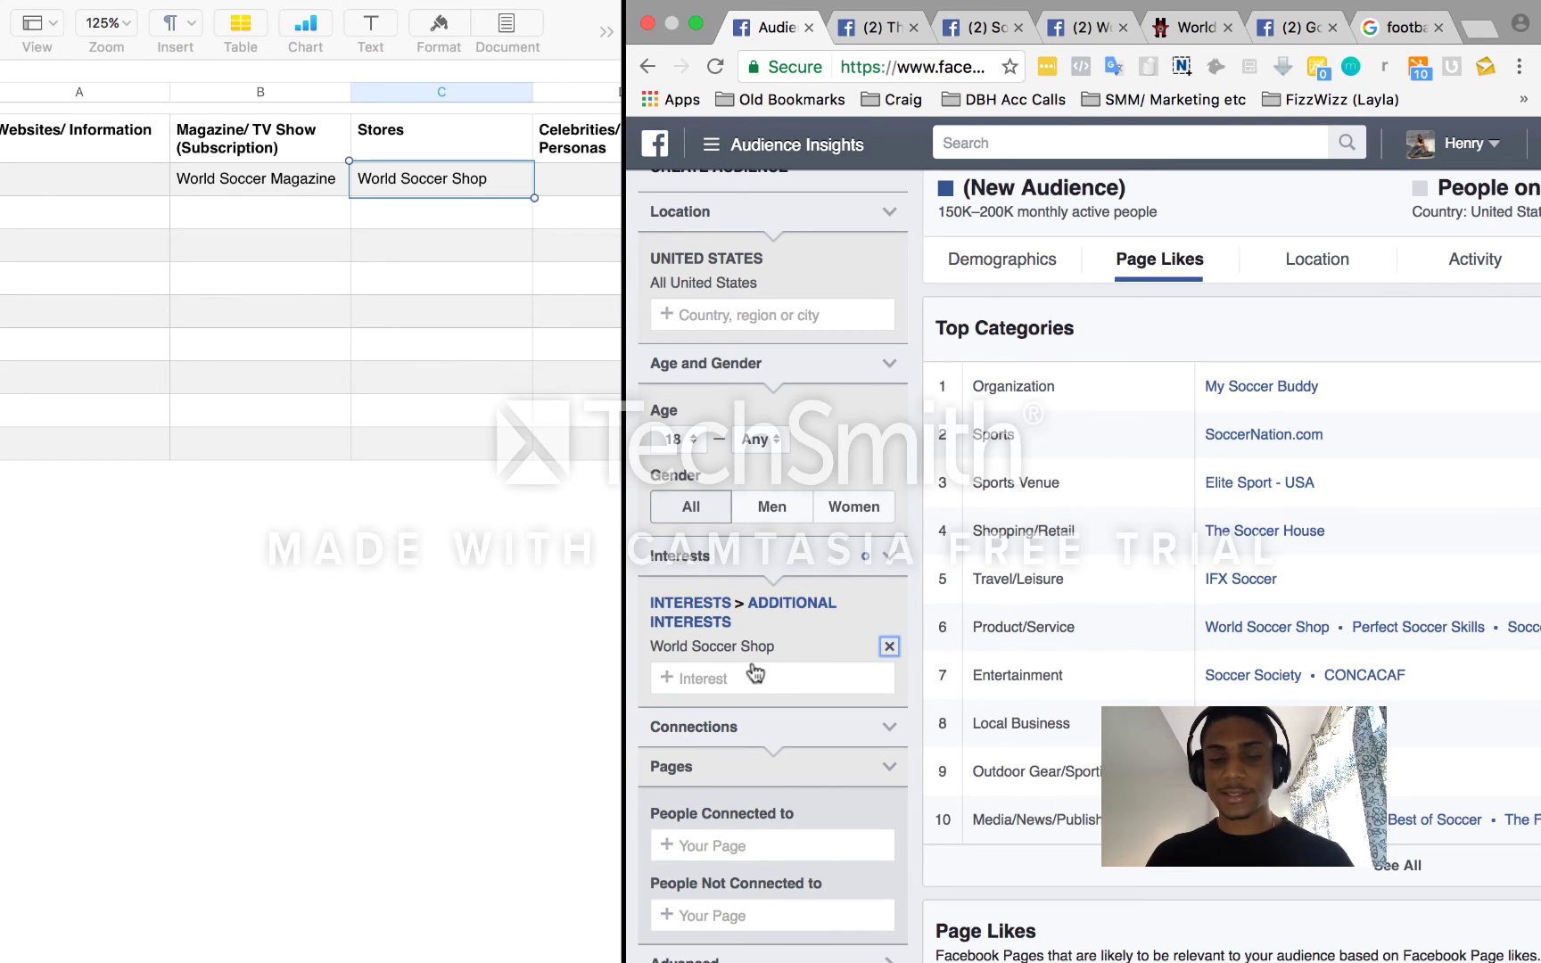
pyautogui.click(1090, 32)
pyautogui.click(887, 29)
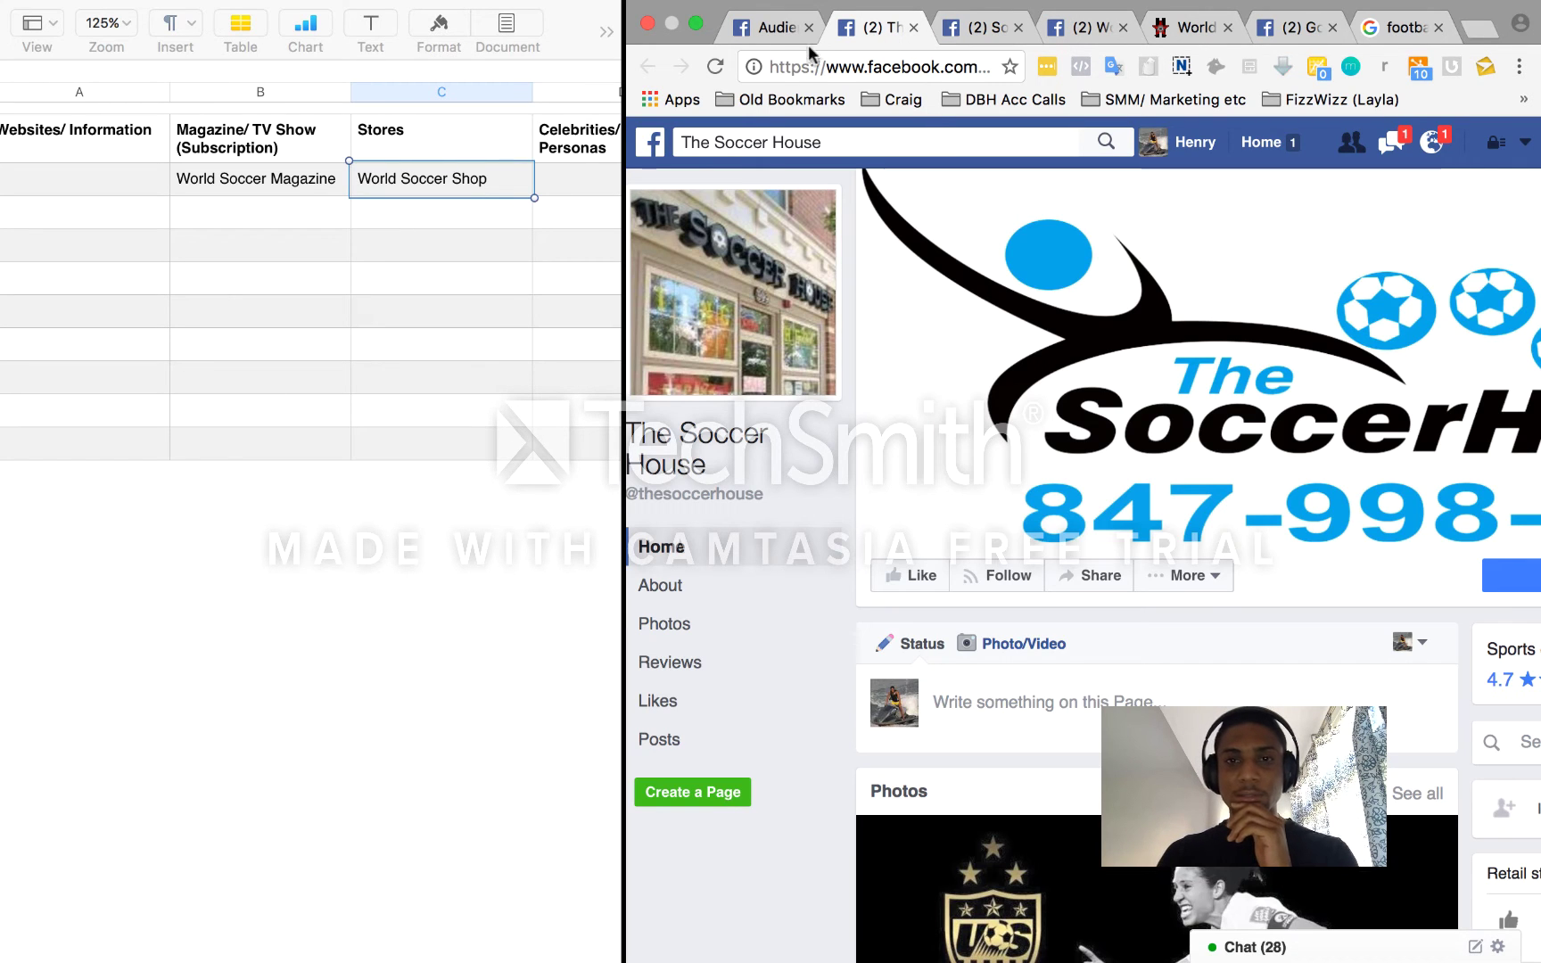
pyautogui.click(778, 35)
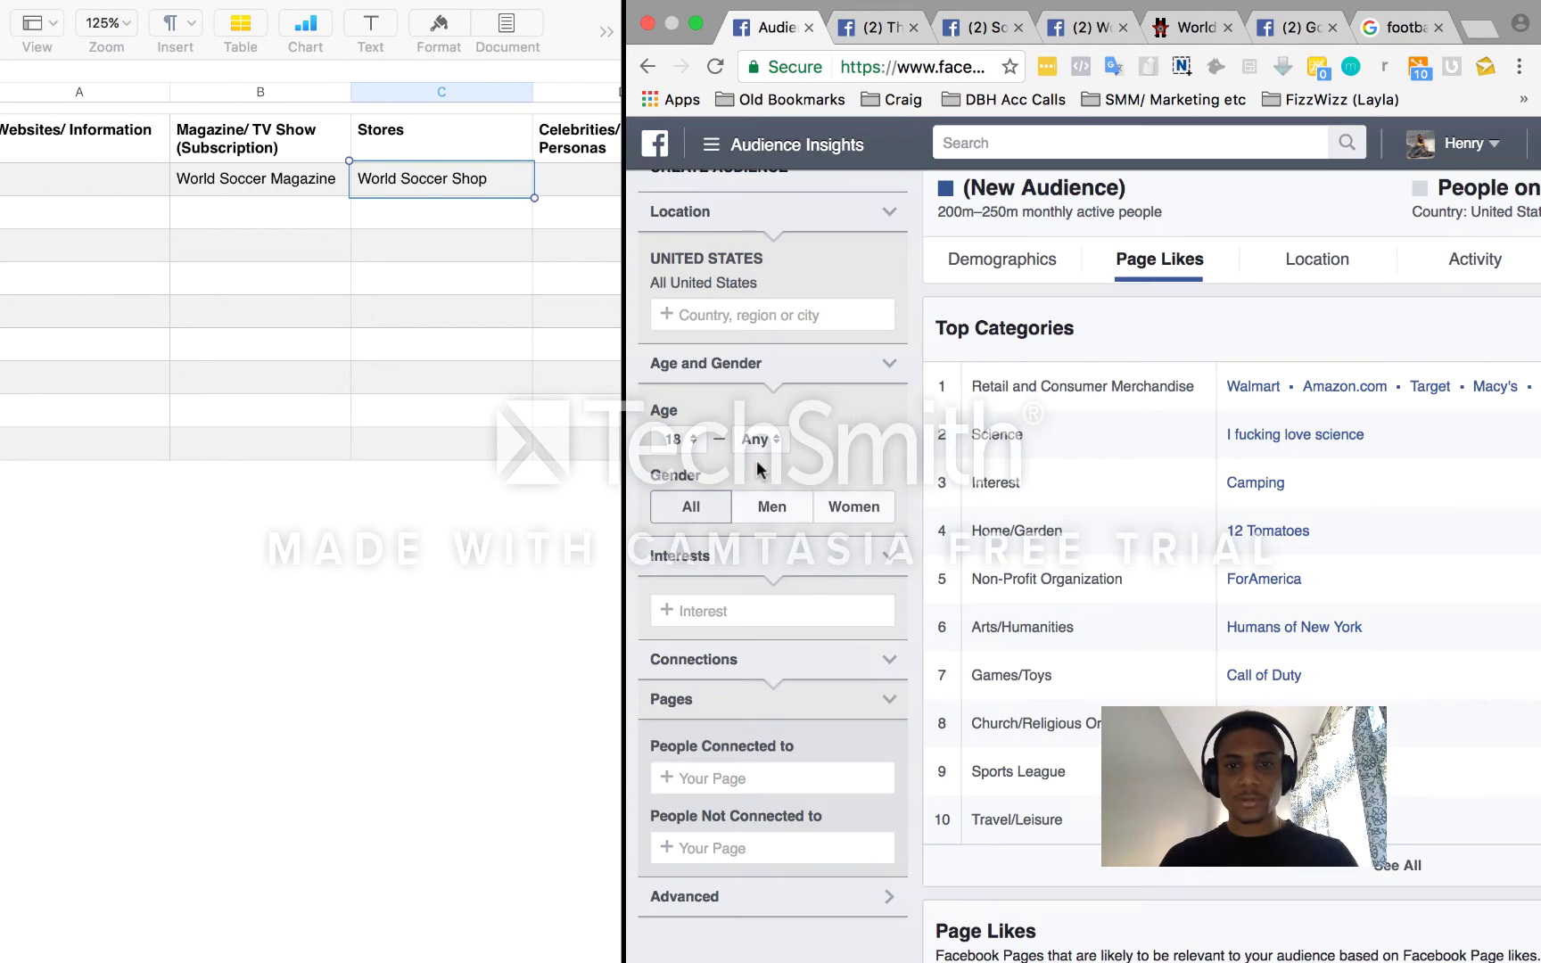
# Search interests for 'the soccer house', clear the search, then view the World Soccer Shop website
pyautogui.click(708, 605)
pyautogui.write('the soccer house')
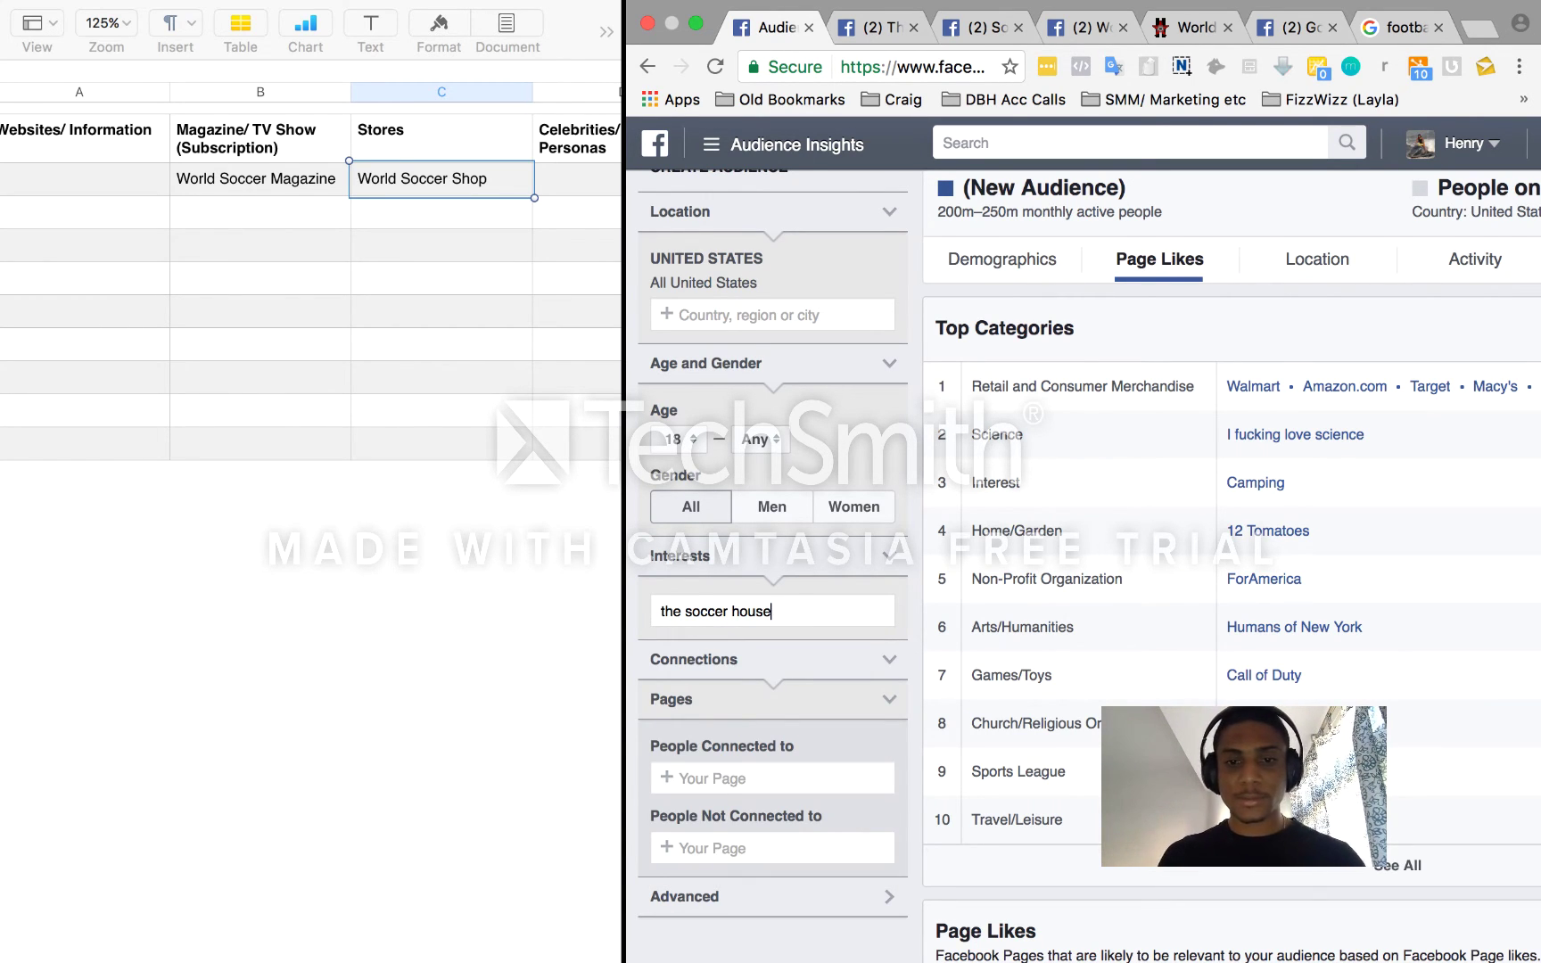
pyautogui.click(773, 605)
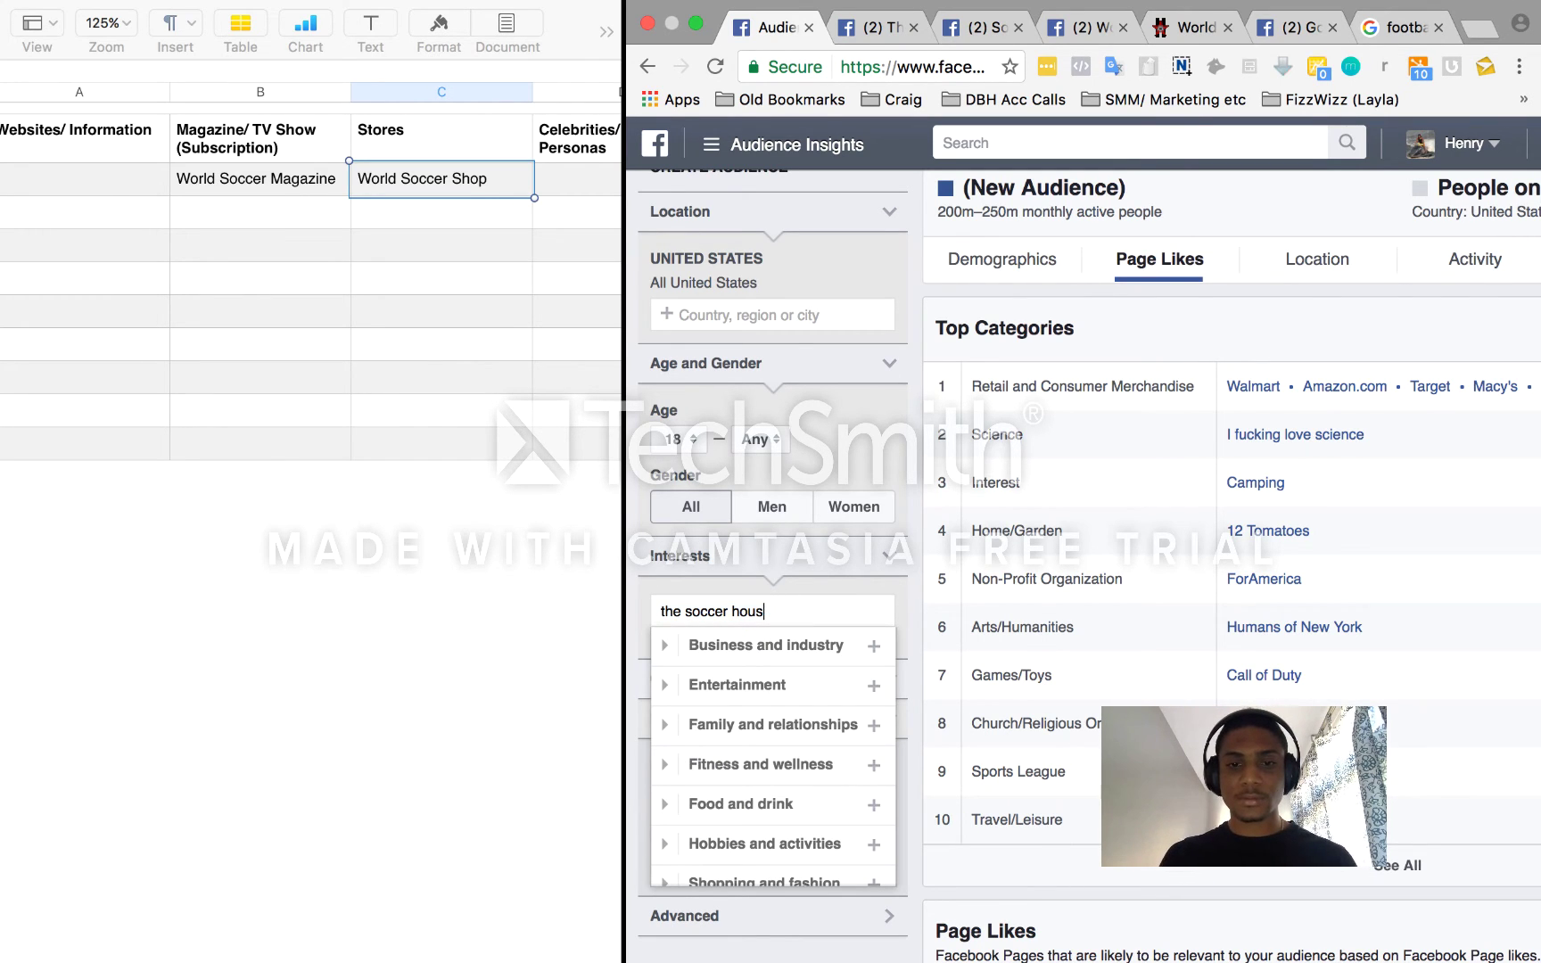
pyautogui.press('super+a')
pyautogui.press('BackSpace')
pyautogui.click(1195, 26)
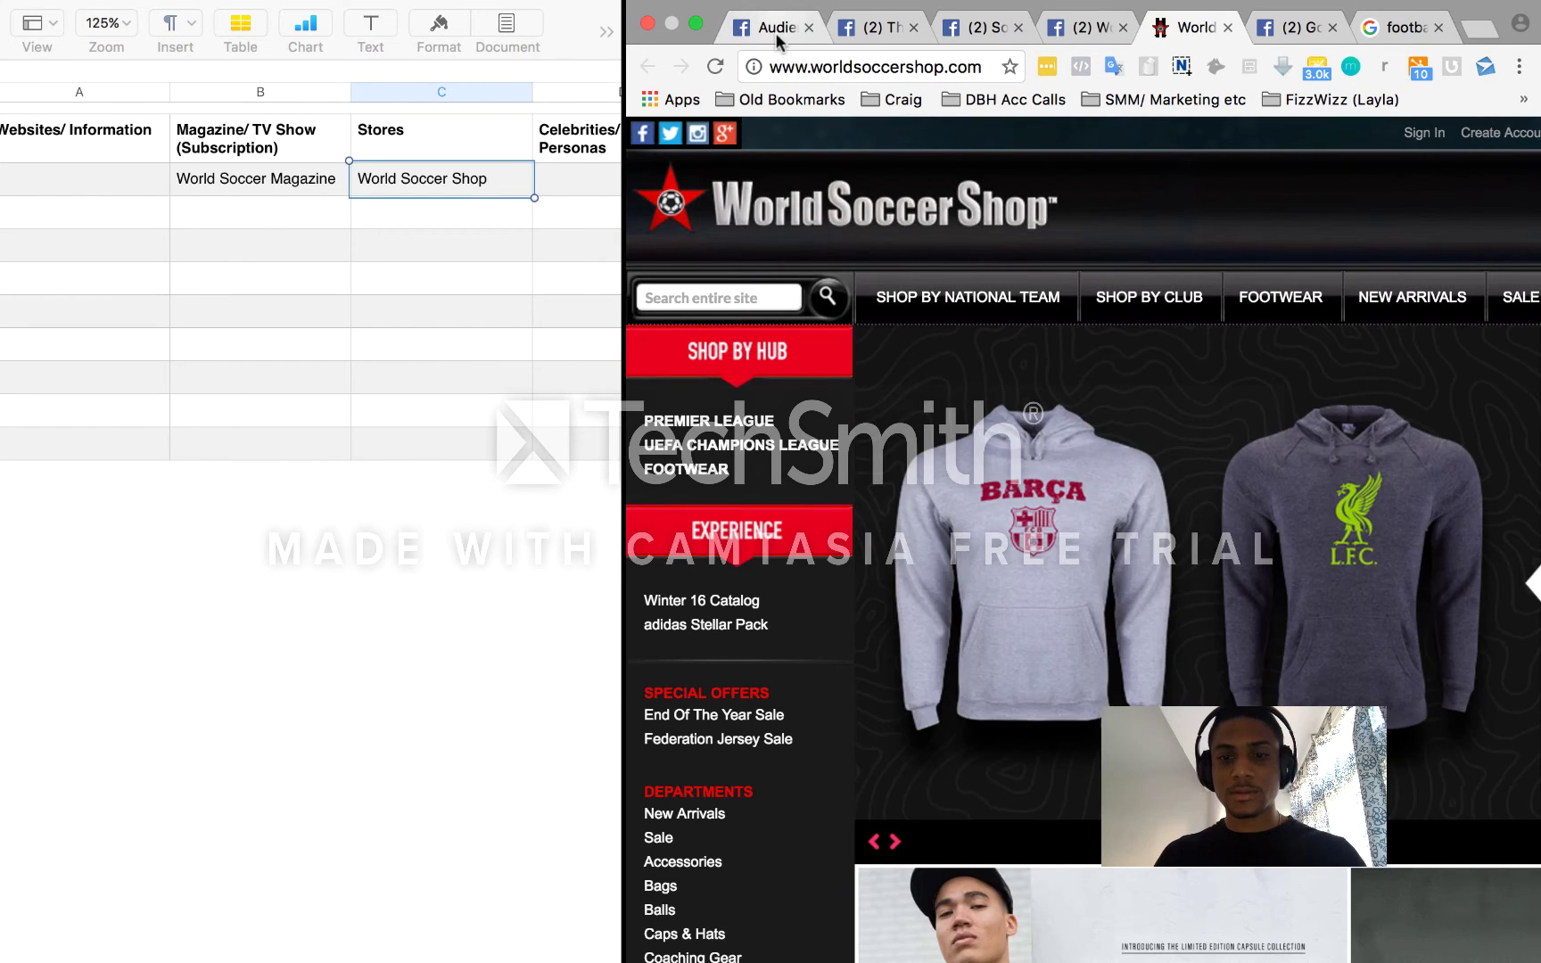
# Check the football magazine image results and enter FourFourTwo in Numbers cell B3
pyautogui.click(775, 32)
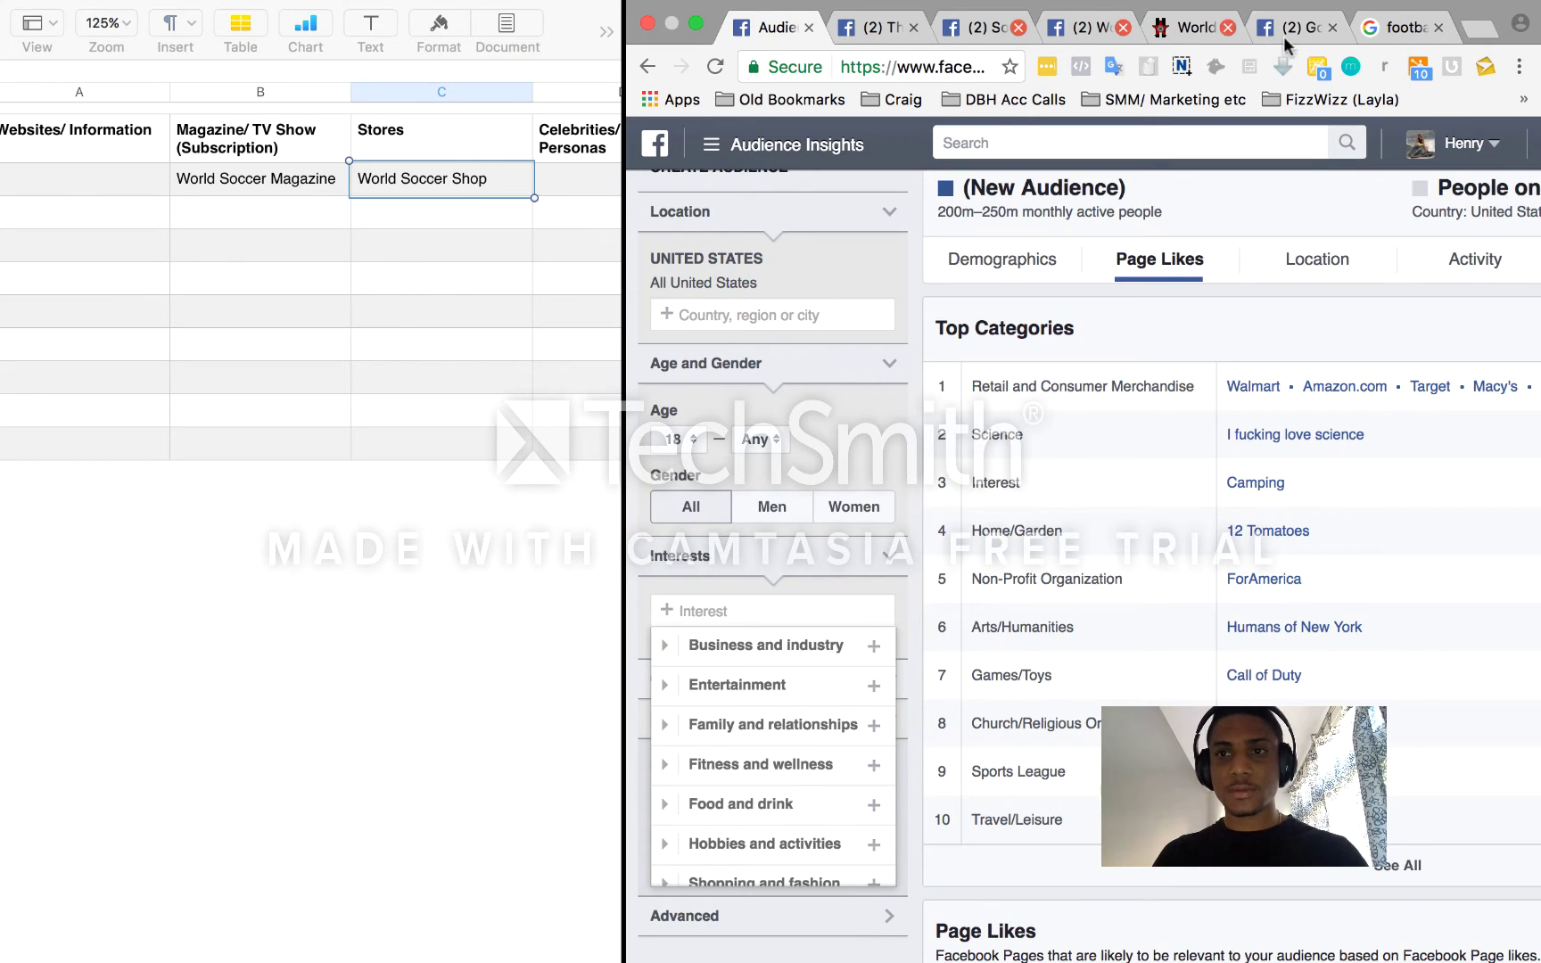
pyautogui.click(1391, 27)
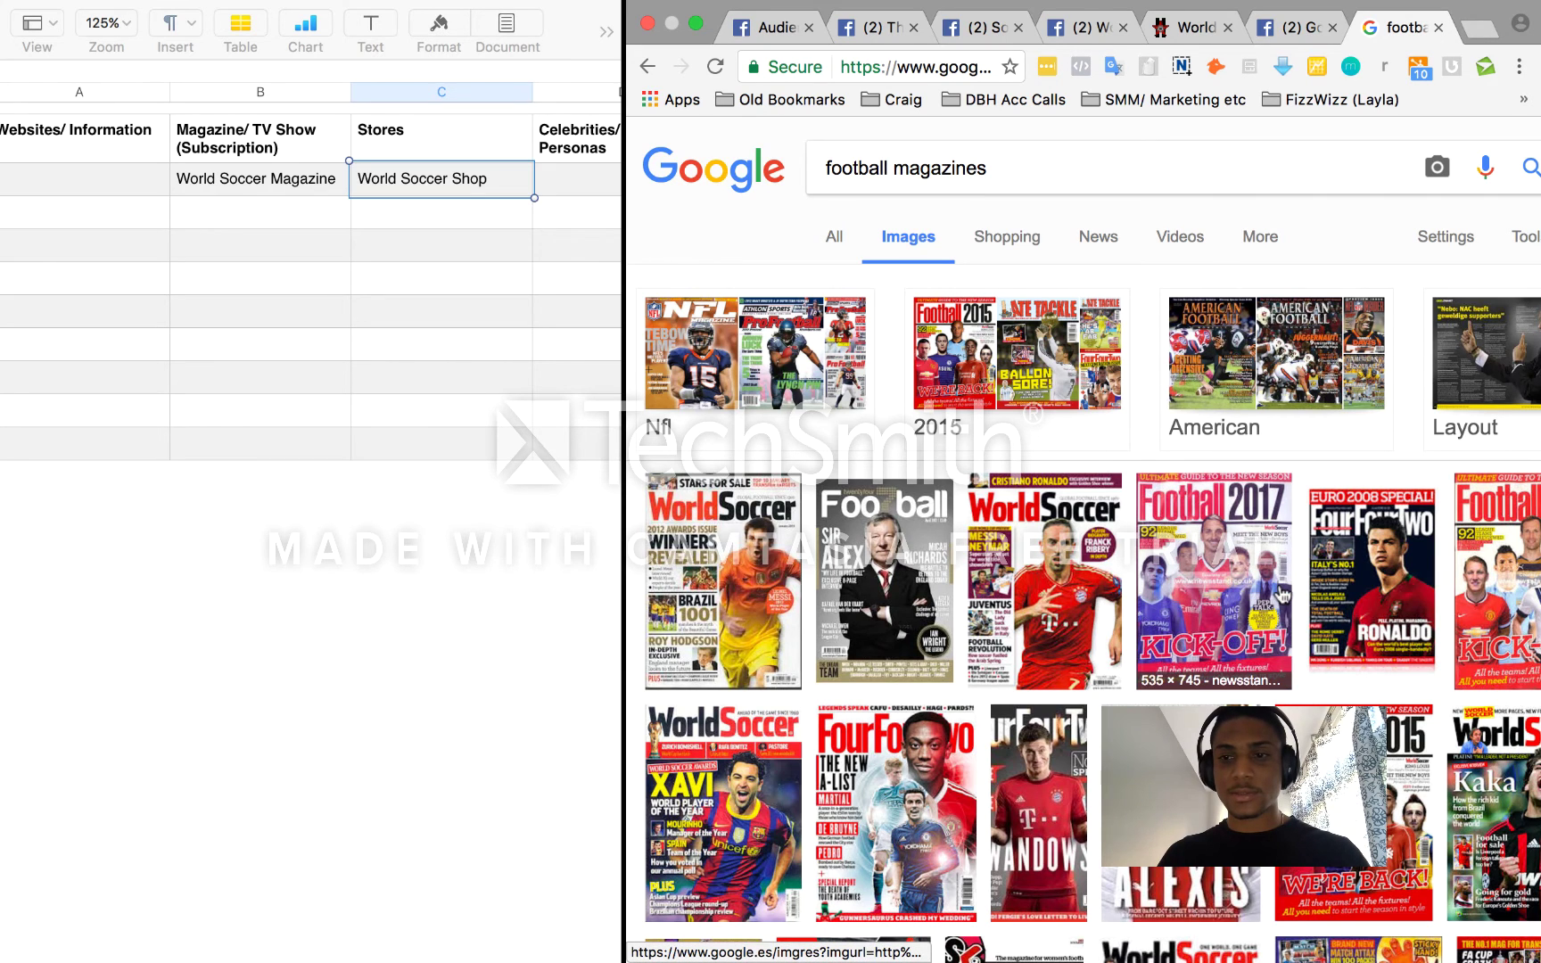
pyautogui.click(774, 29)
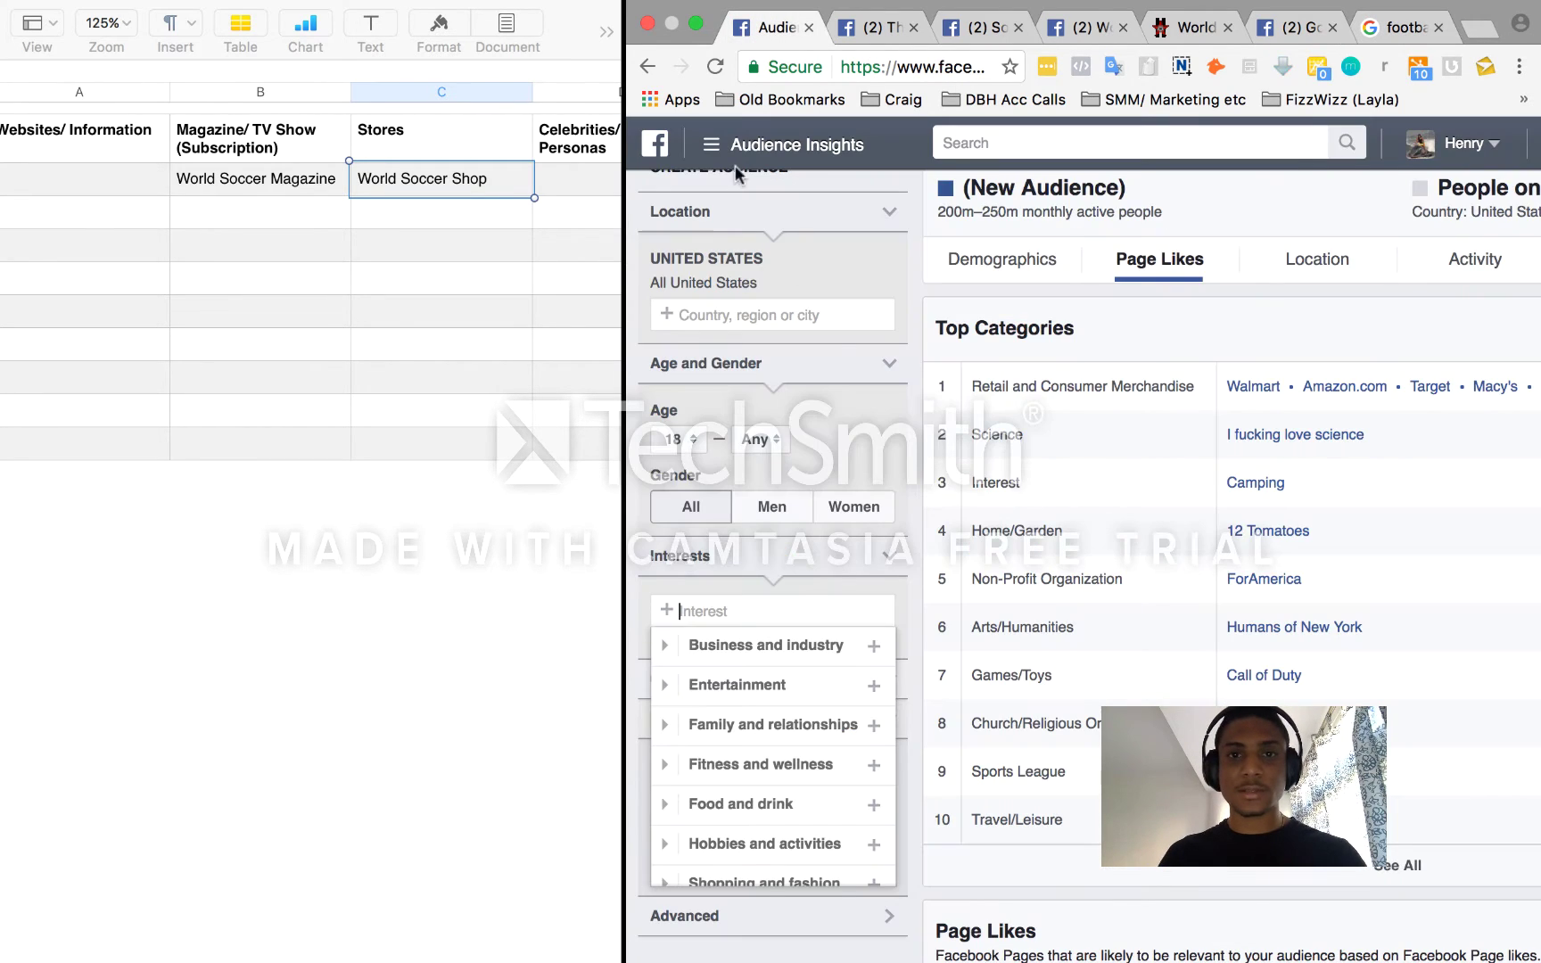
pyautogui.click(279, 205)
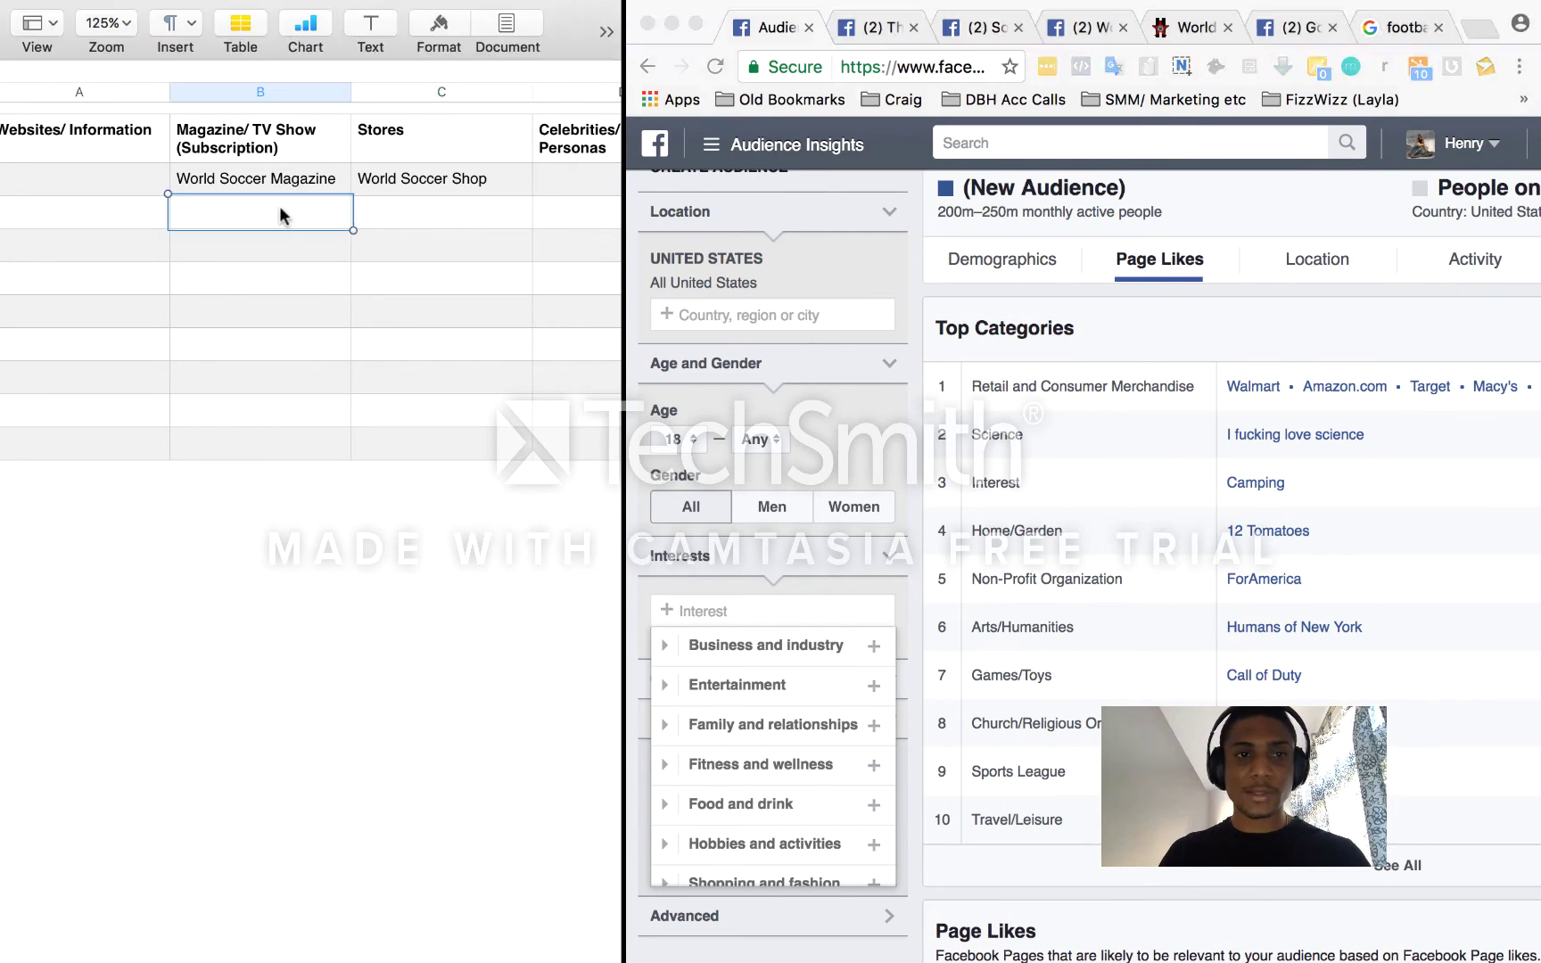
pyautogui.write('FourFourTwo')
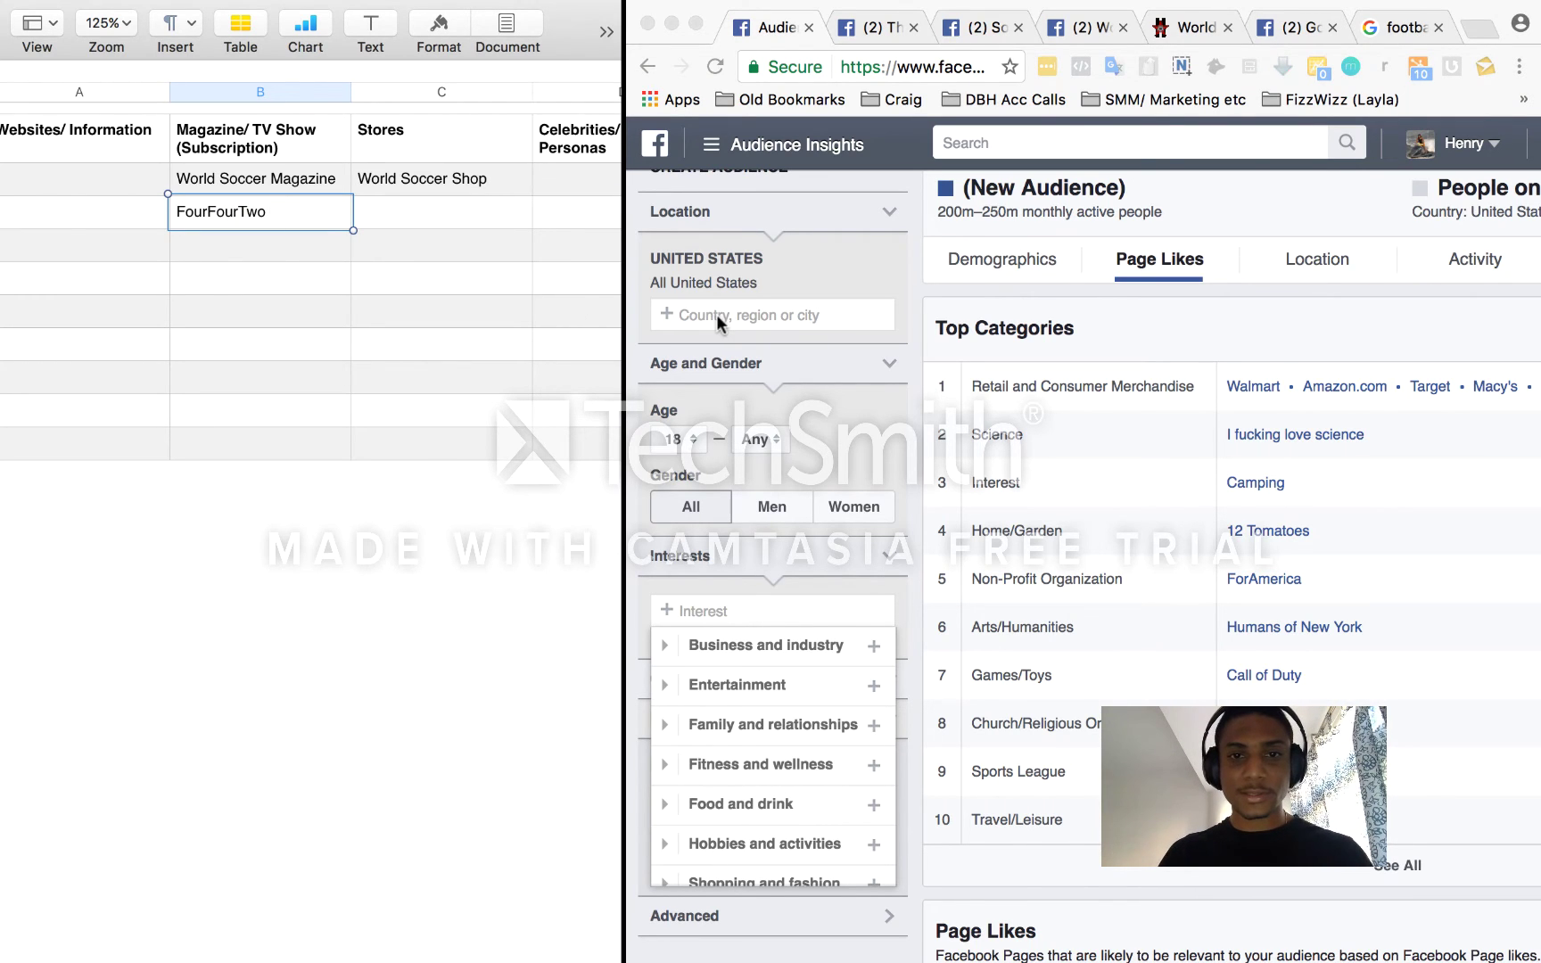
# Add FourFourTwo as the Audience Insights interest, giving a 90K–100K audience
pyautogui.click(716, 314)
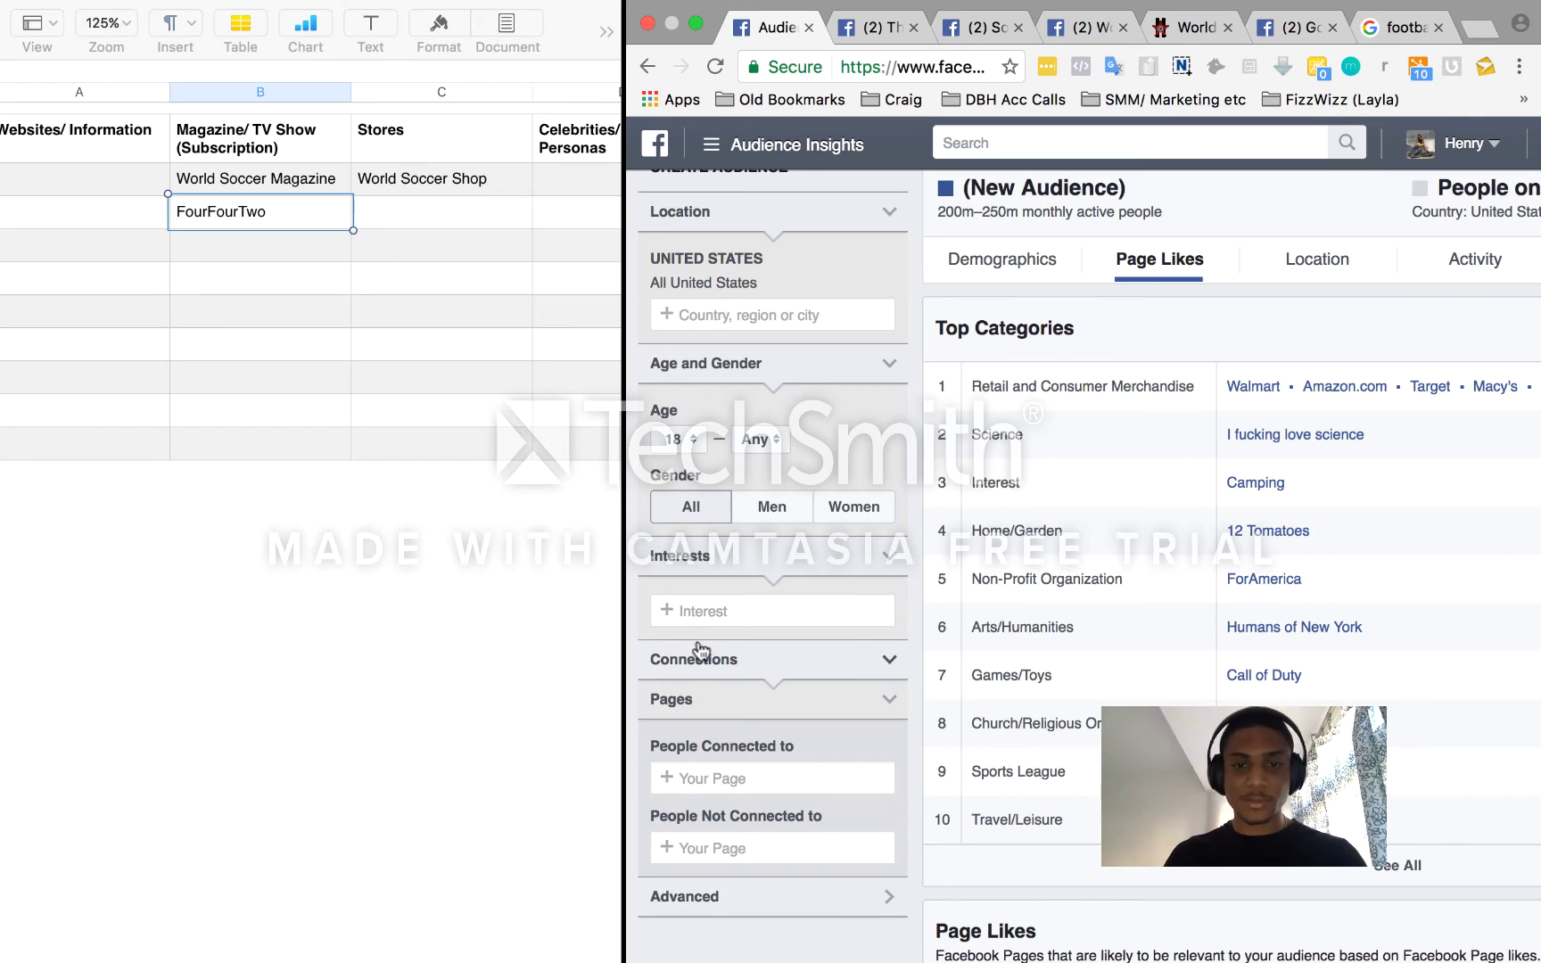
pyautogui.click(718, 609)
pyautogui.write('FourFo')
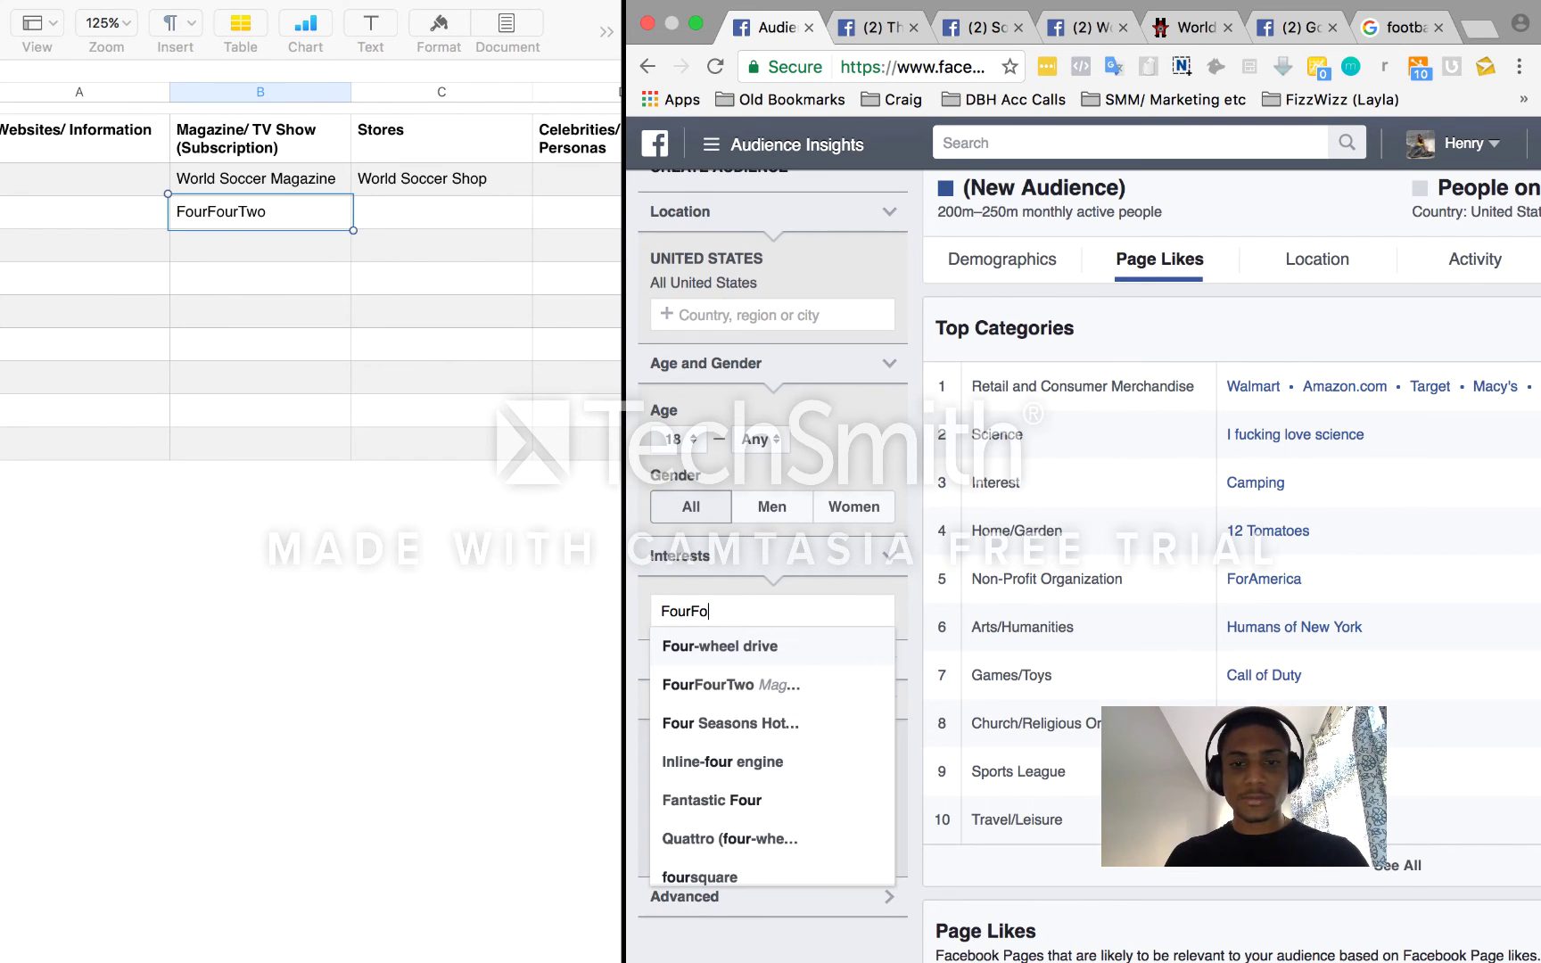
pyautogui.write('ur')
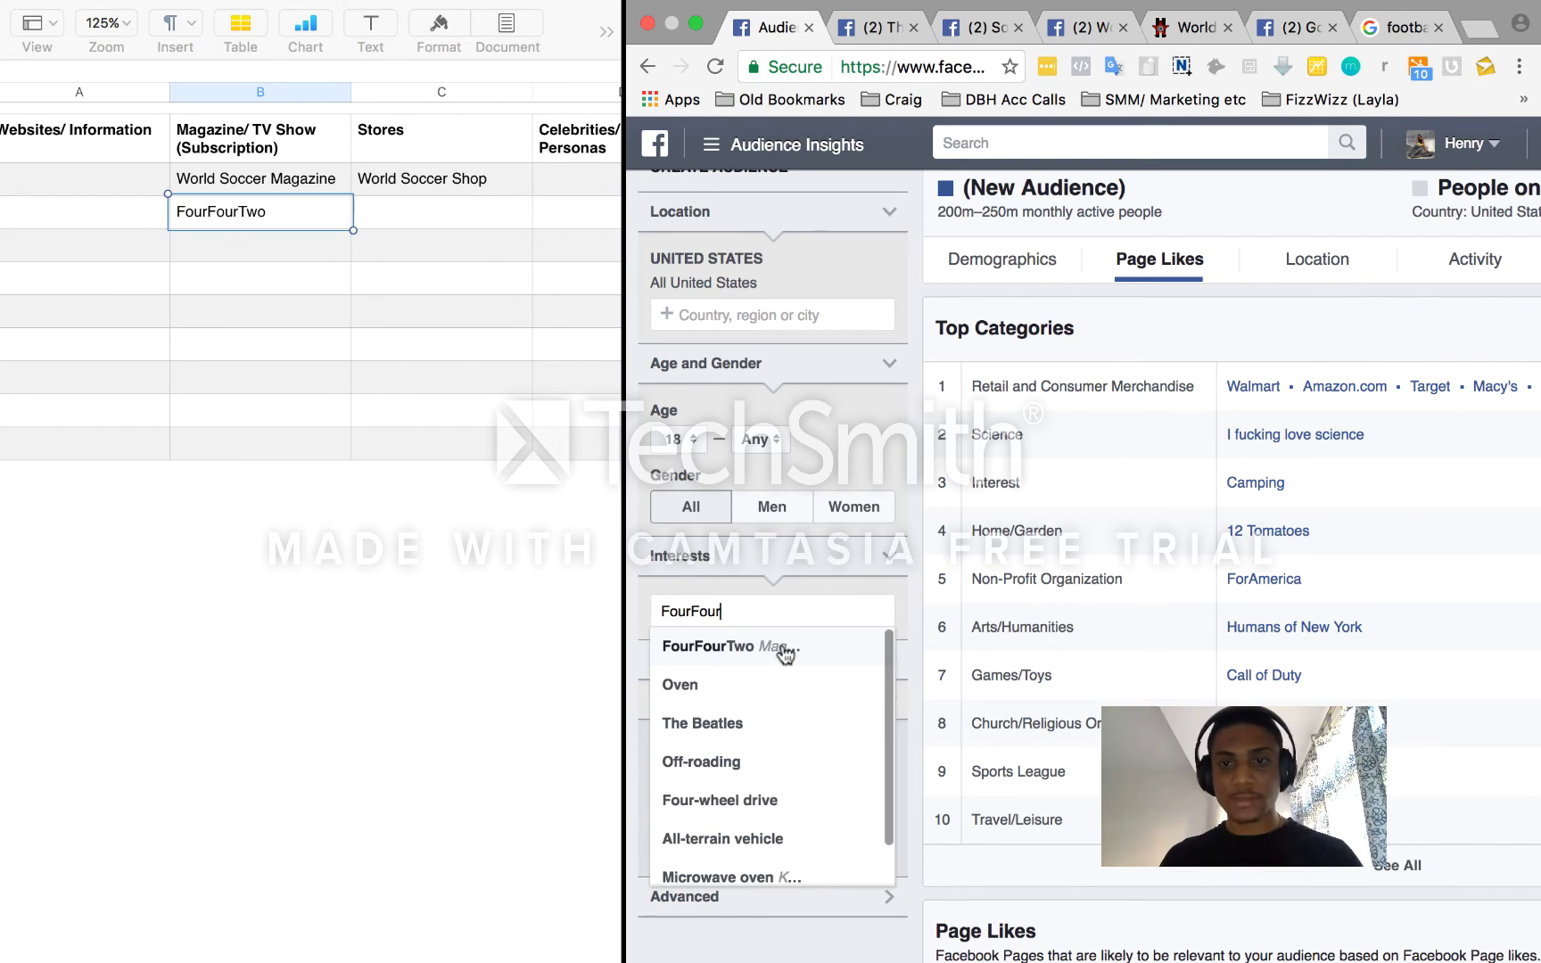
pyautogui.press('Return')
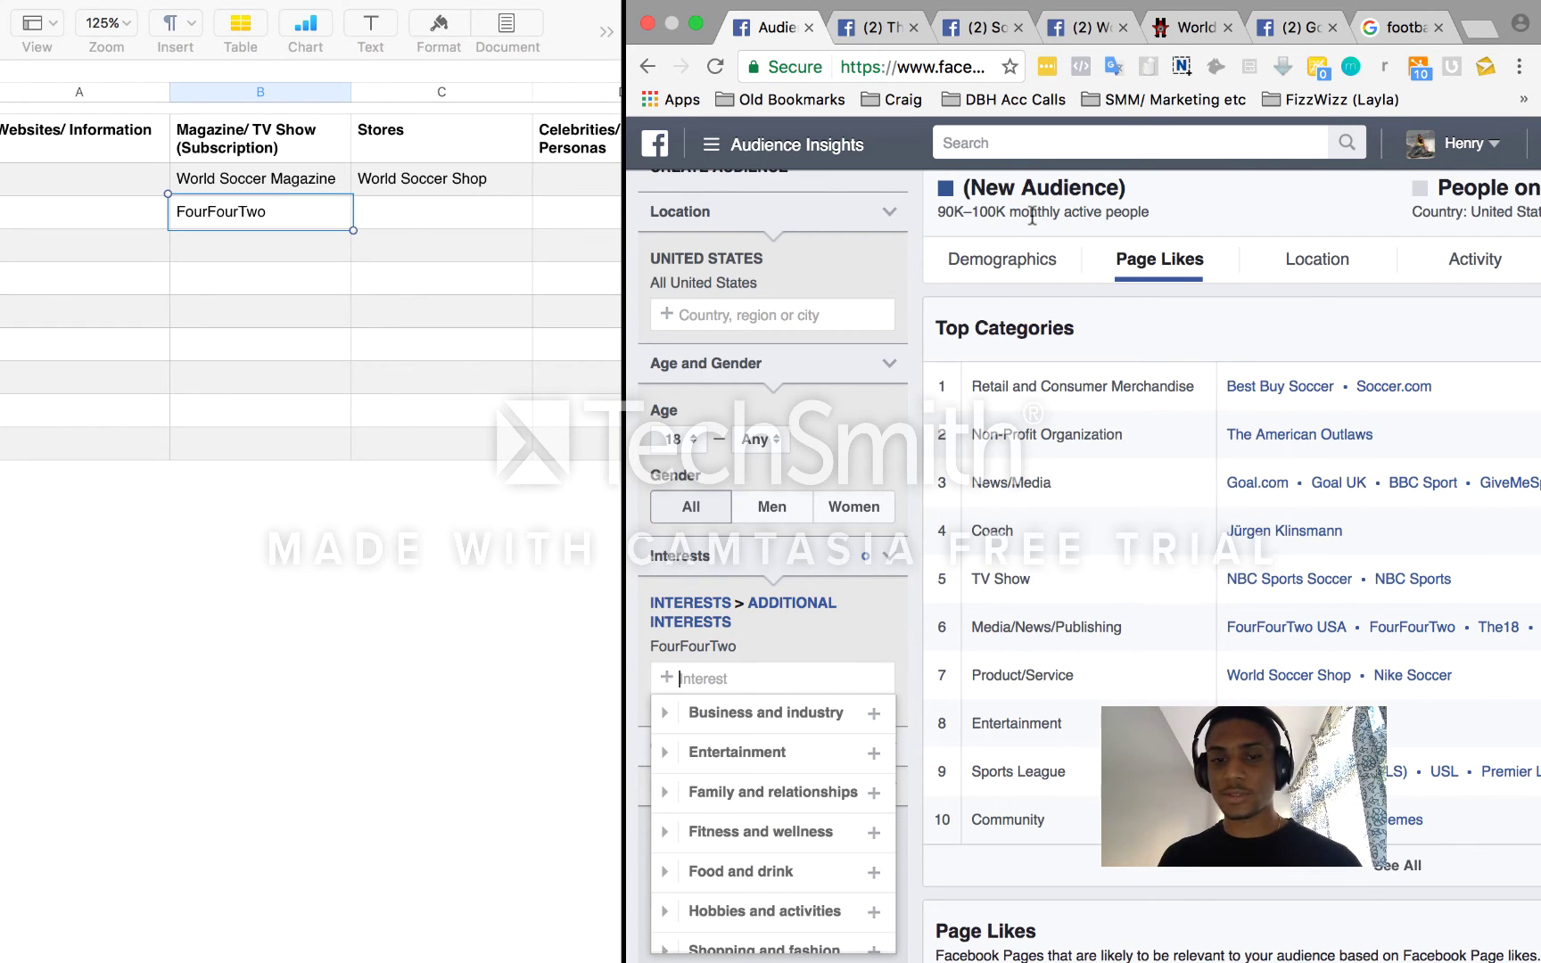
# Close the category list and open Jürgen Klinsmann's page in a new tab
pyautogui.click(1052, 301)
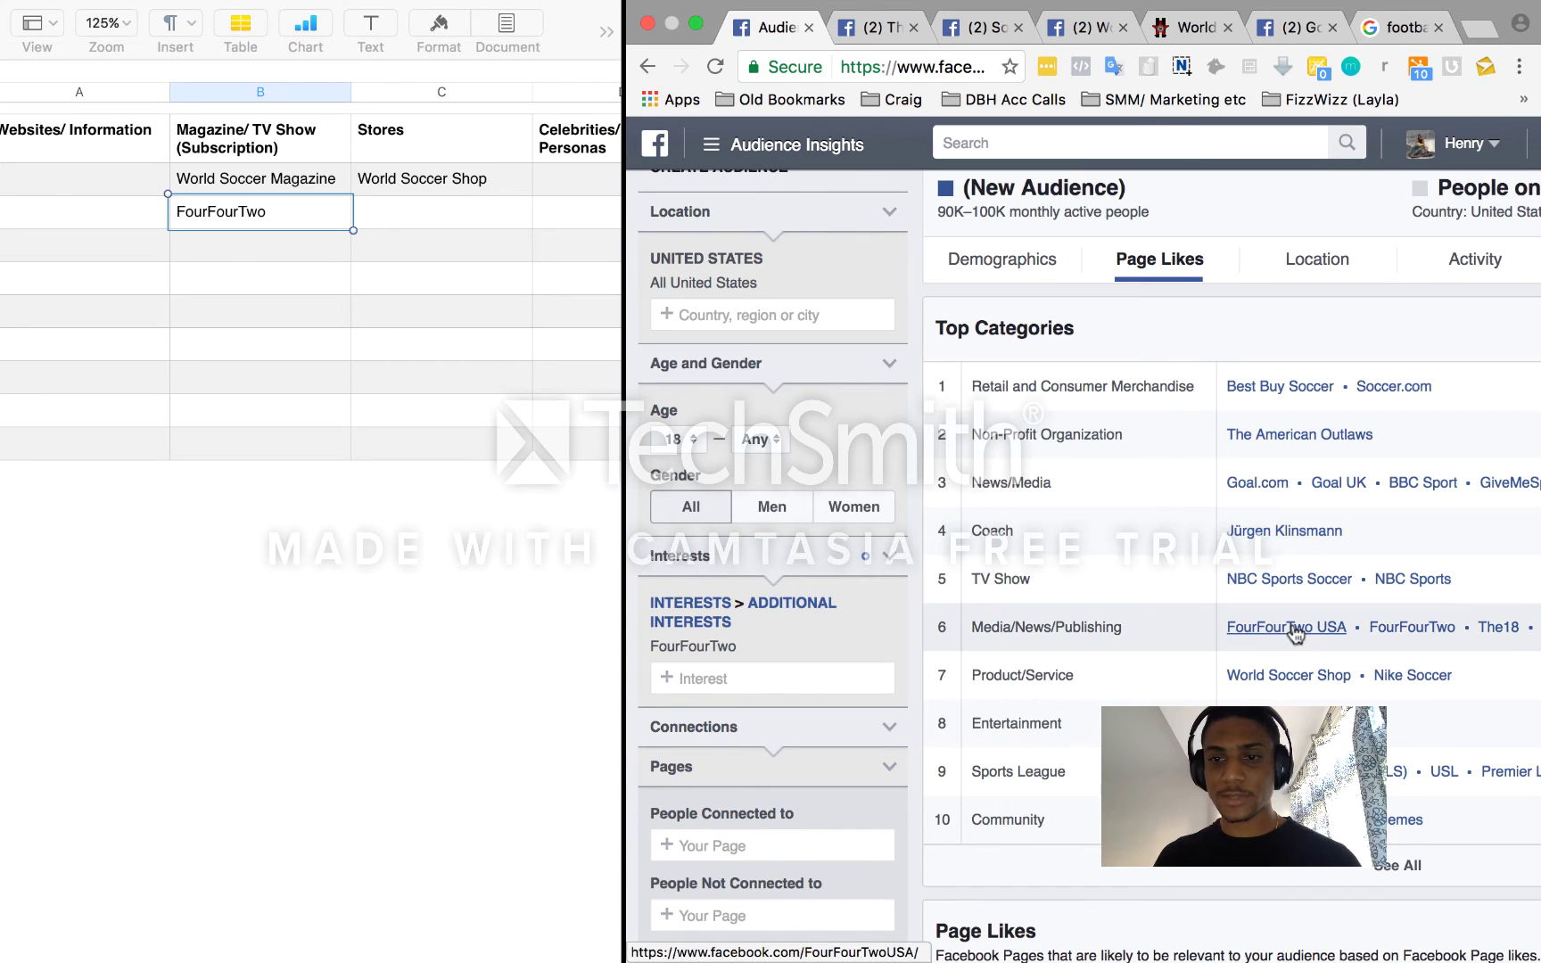
pyautogui.hscroll(2, 1293, 629)
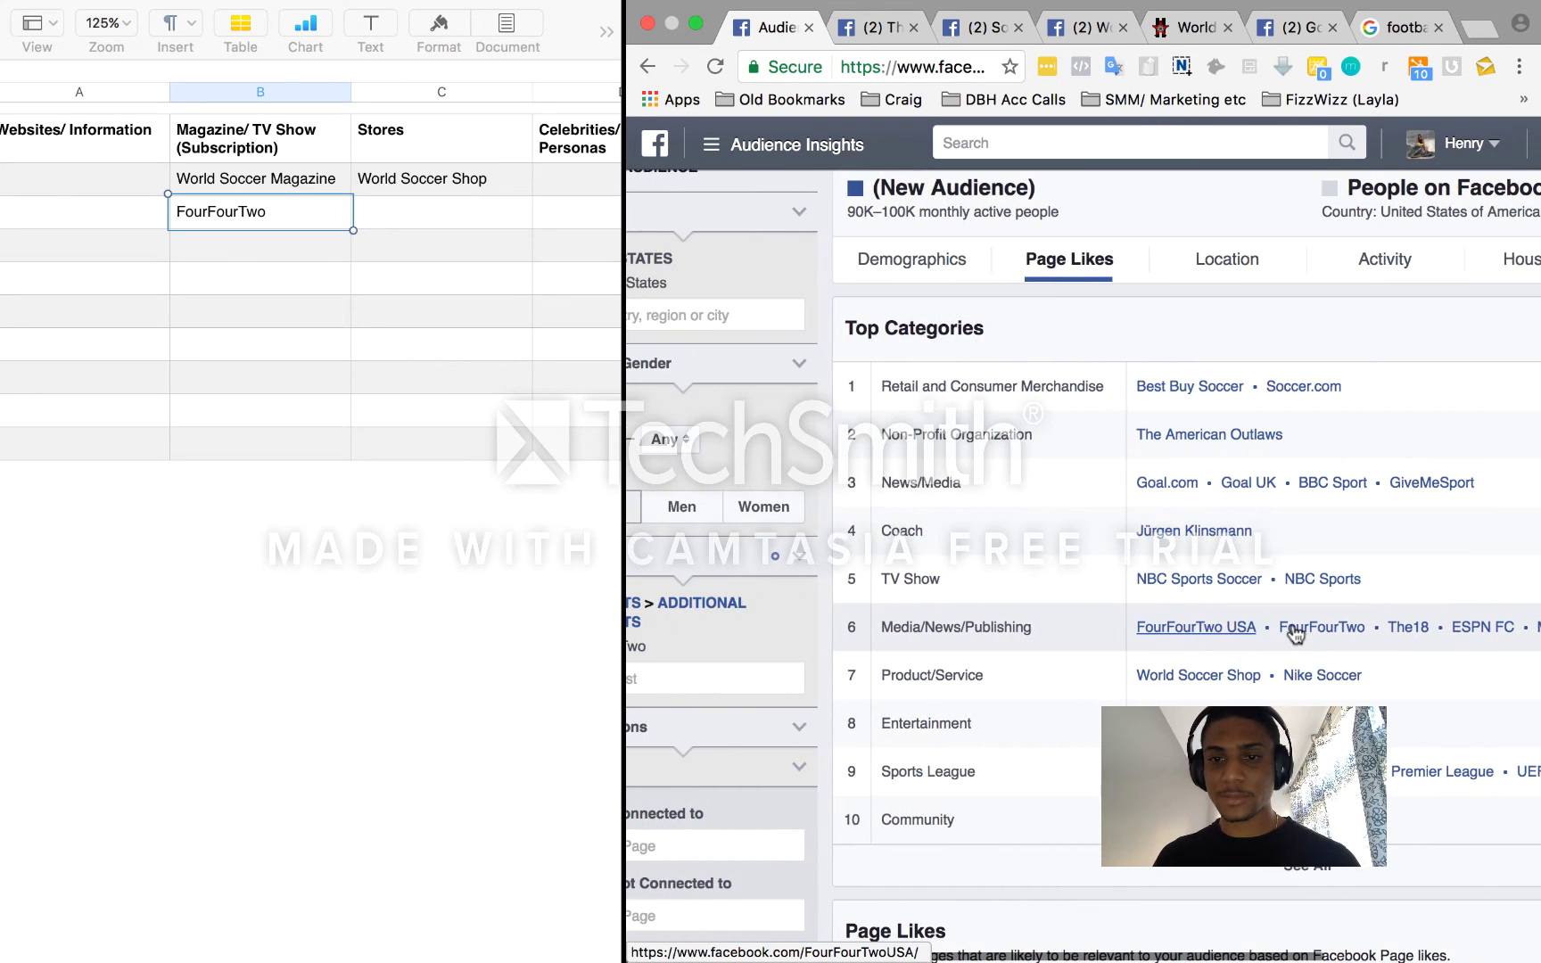
pyautogui.rightClick(1187, 535)
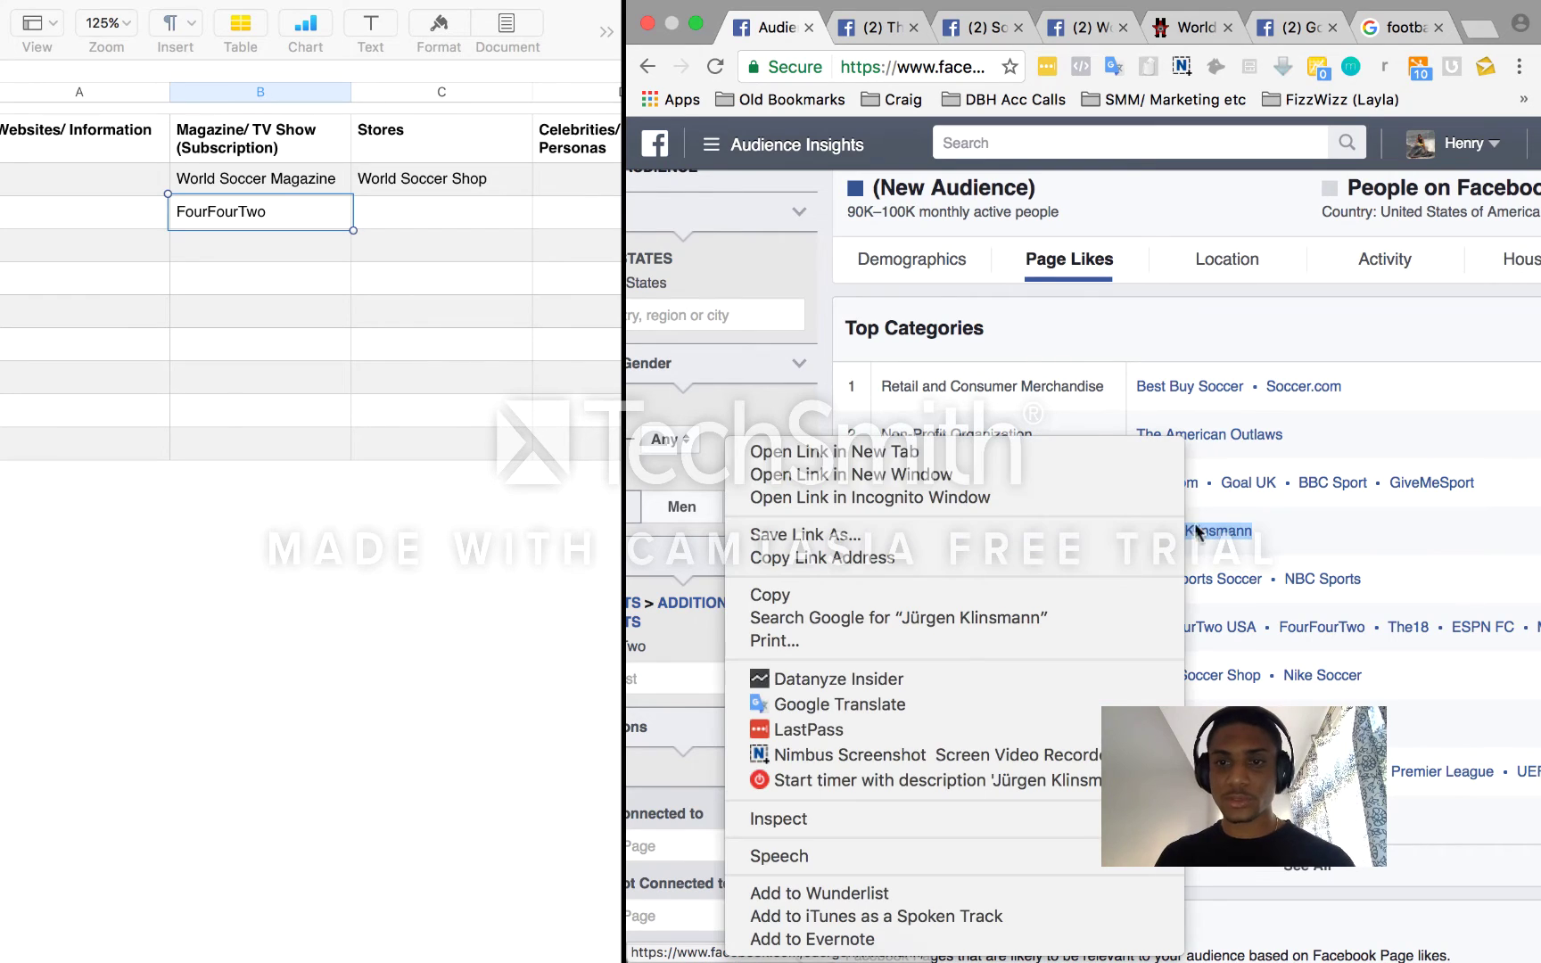
pyautogui.click(1093, 452)
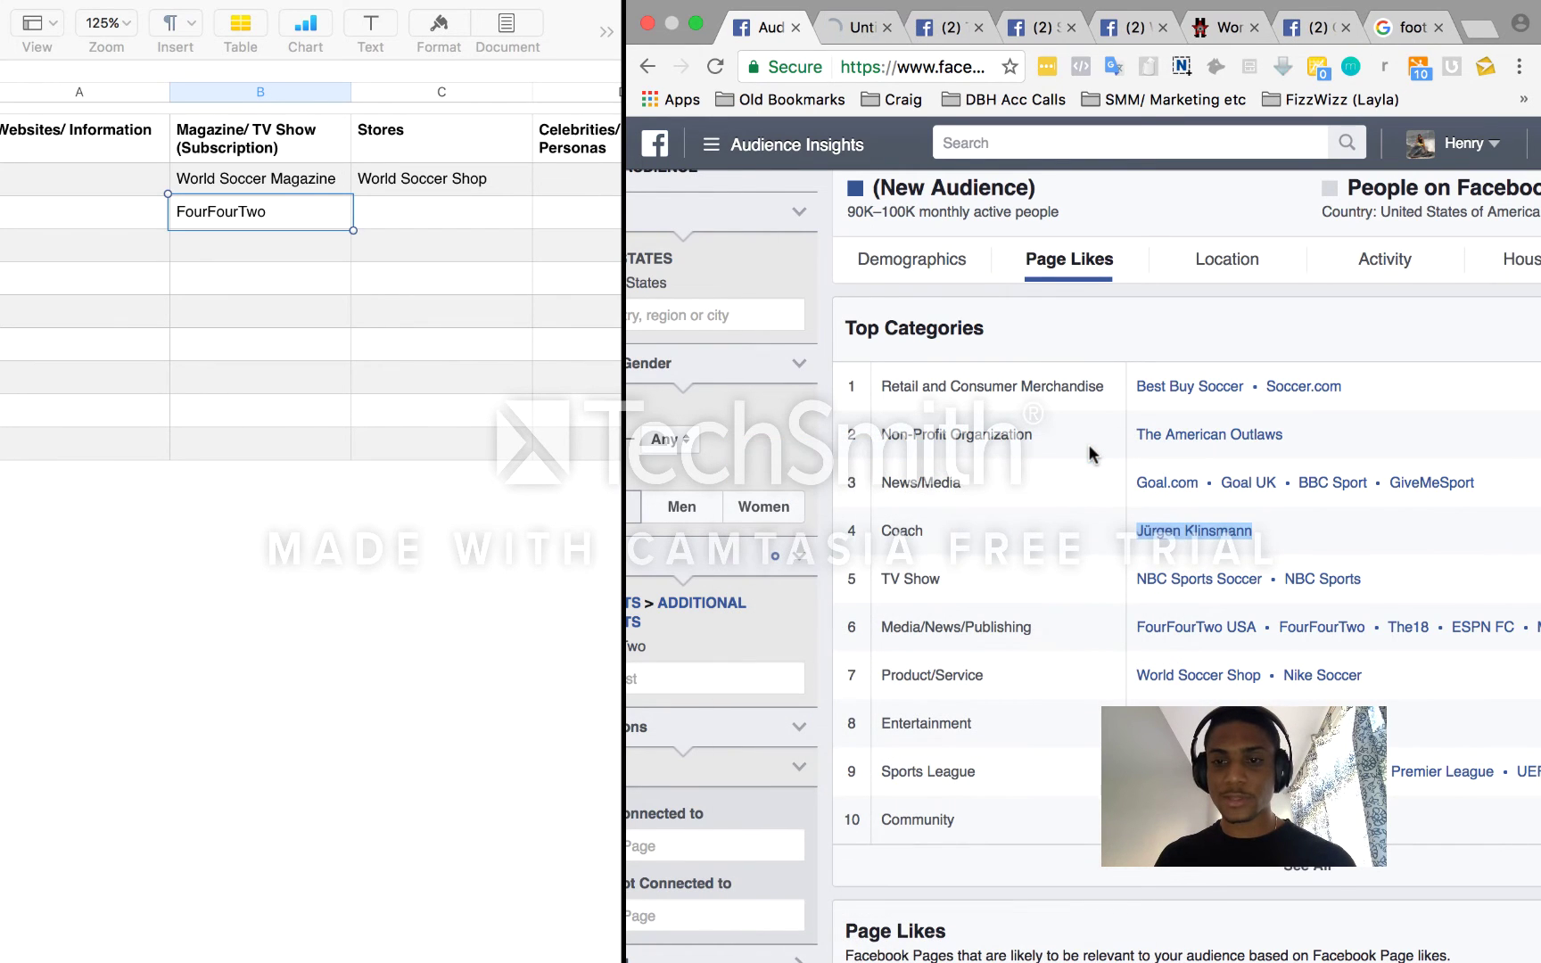
# Type Jurgen Klinsmann into cell D2 under Celebrities/ Known Personas
pyautogui.hscroll(1, 550, 241)
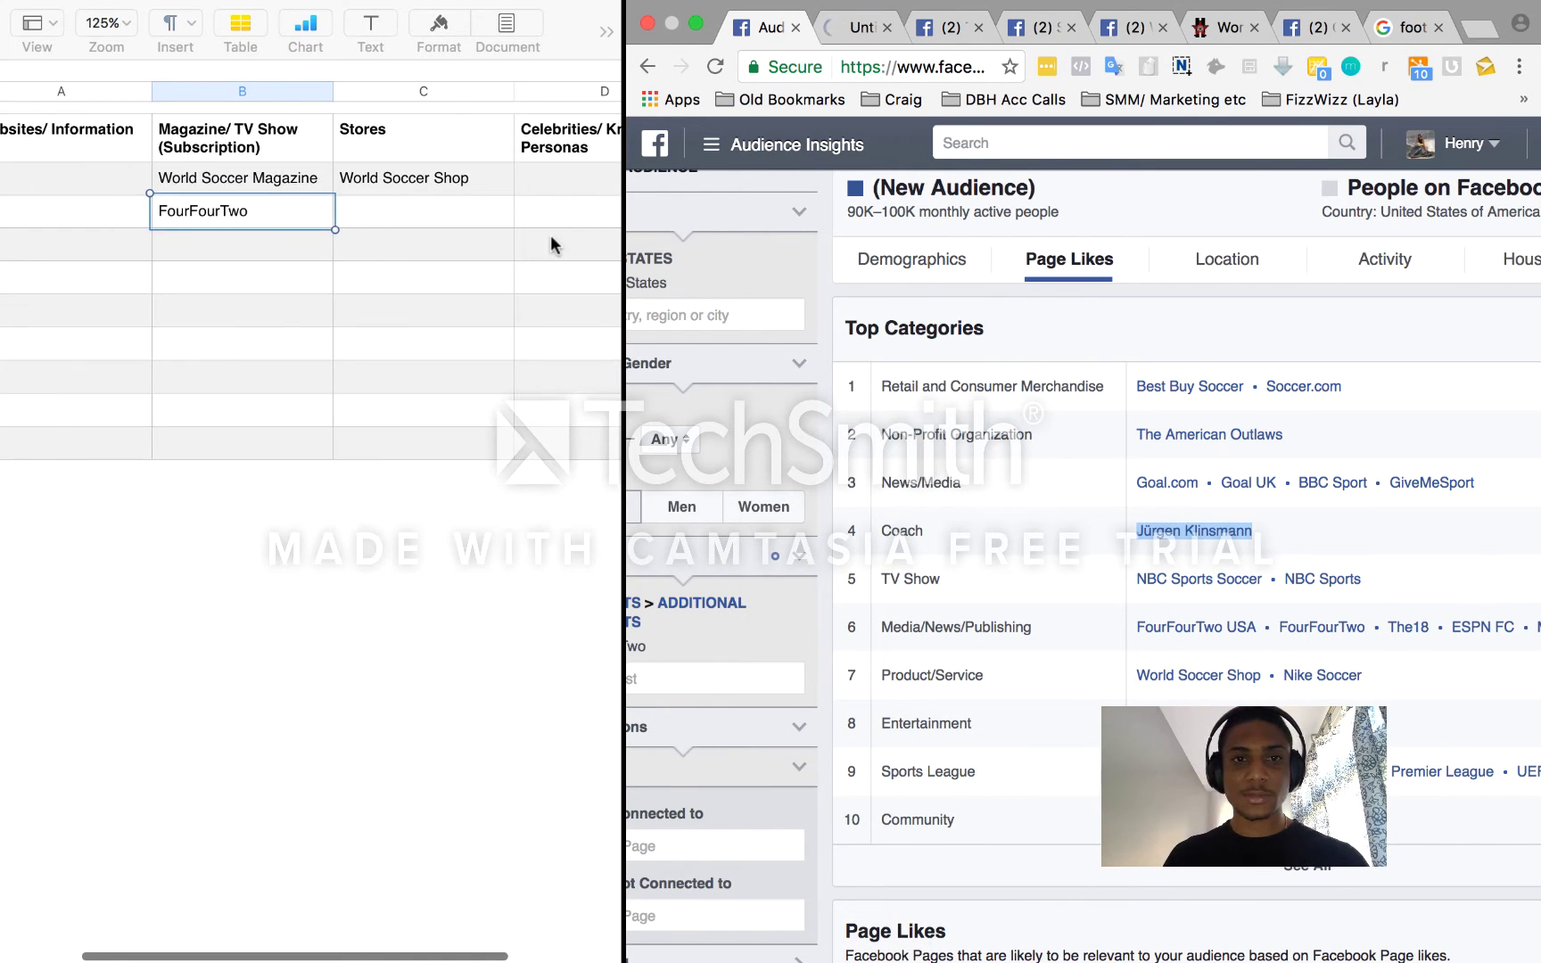
pyautogui.click(542, 186)
pyautogui.write('H')
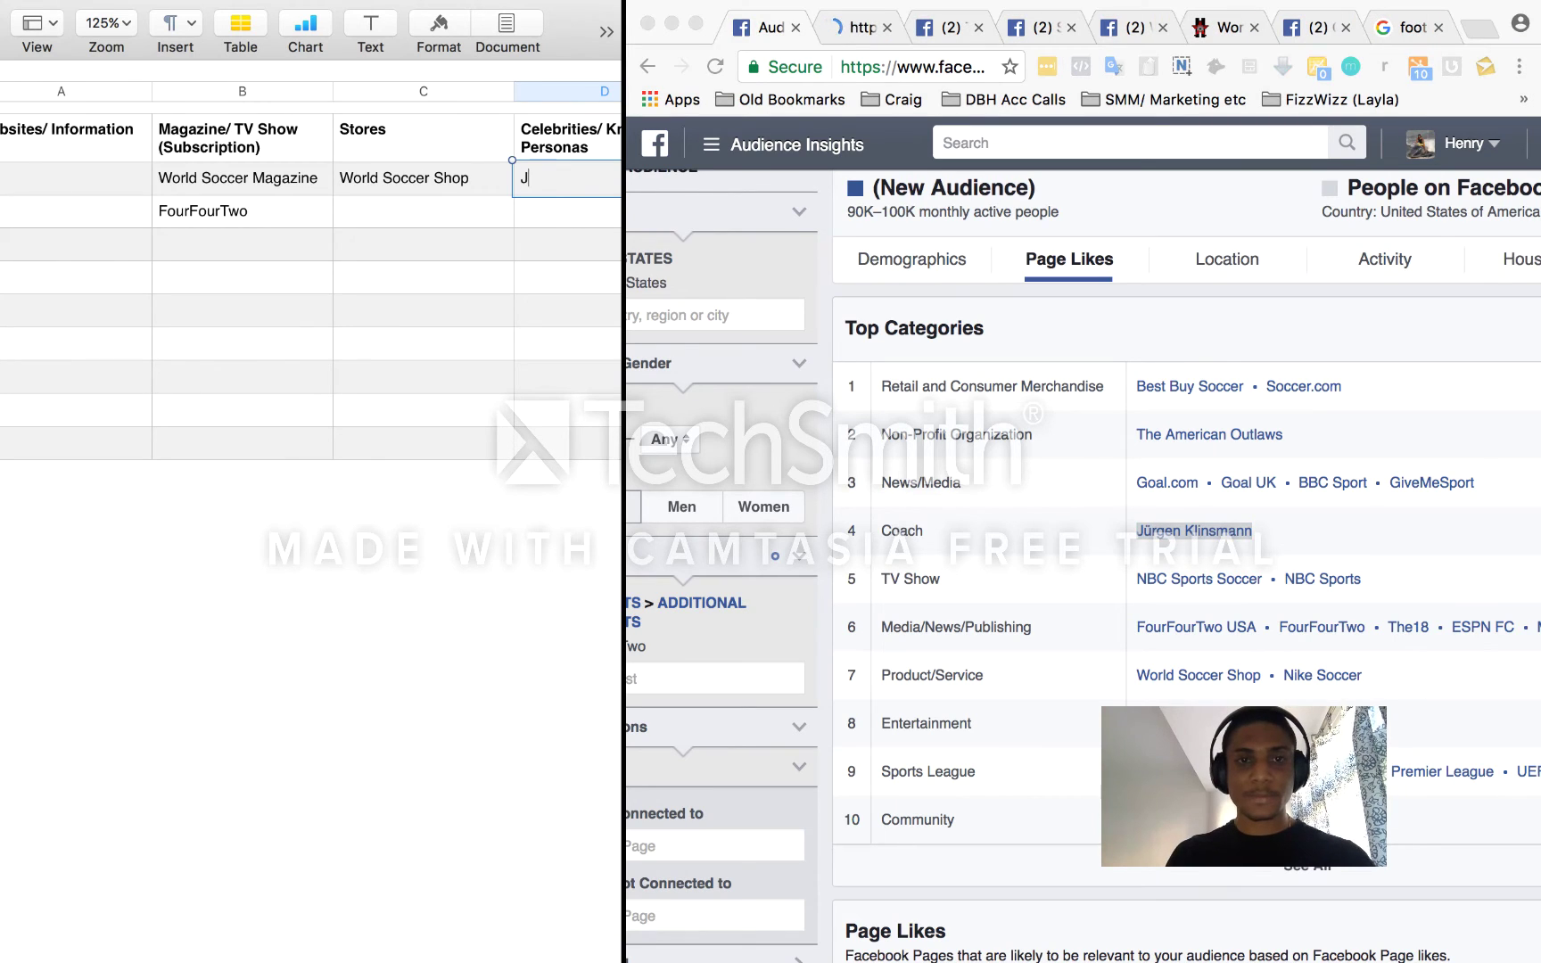
pyautogui.write('urdg')
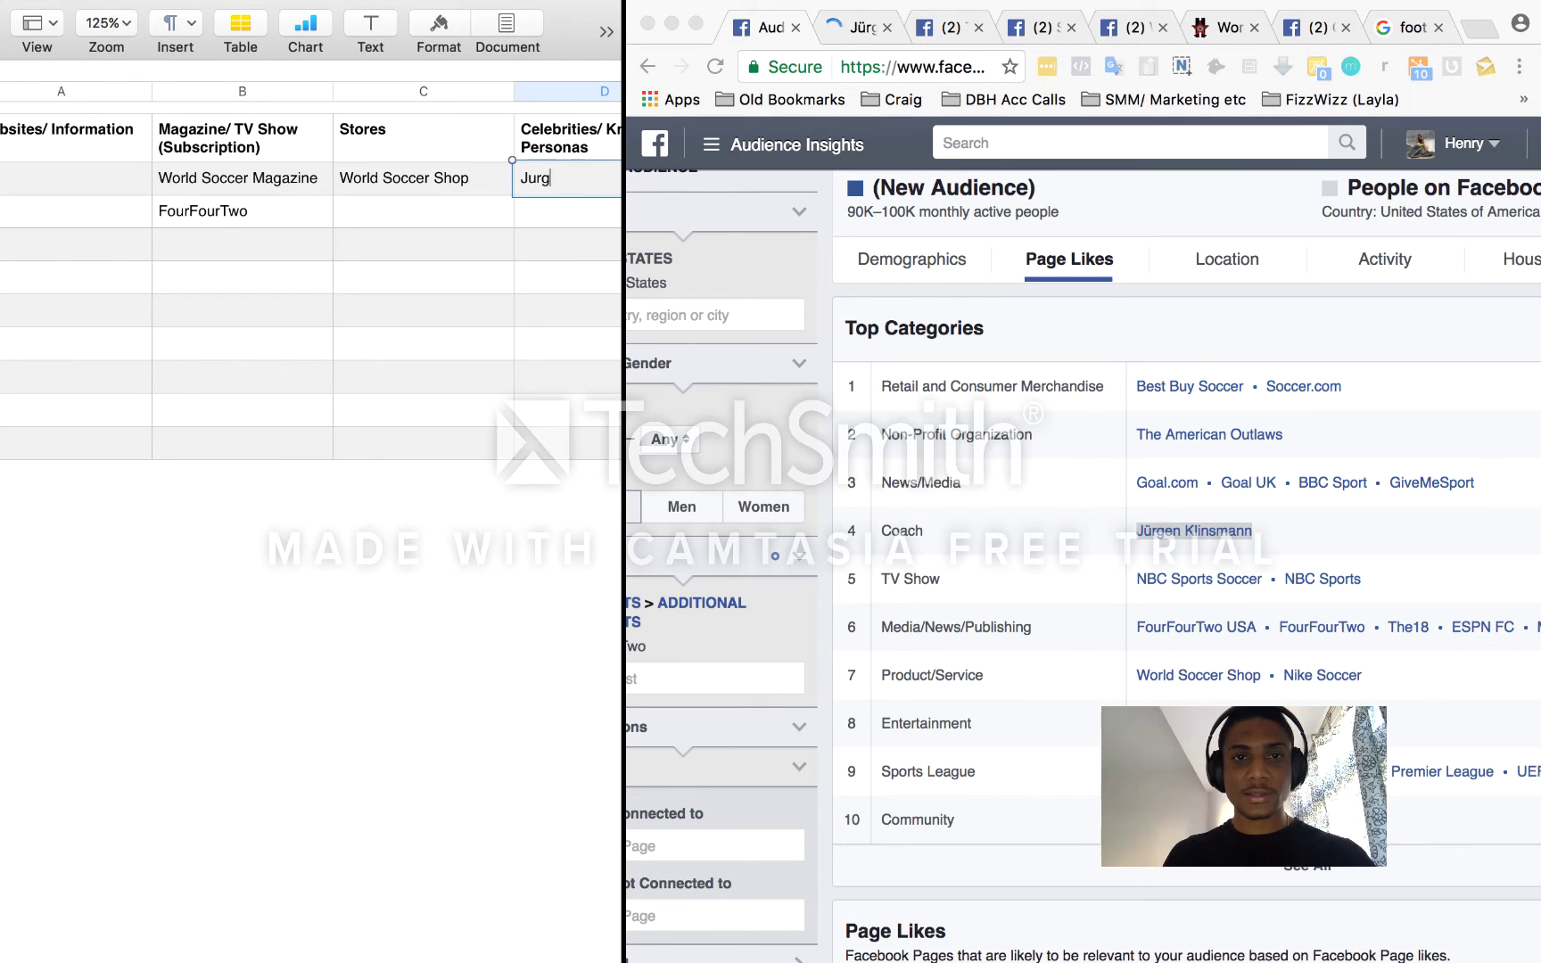
pyautogui.write('n Klinsmann')
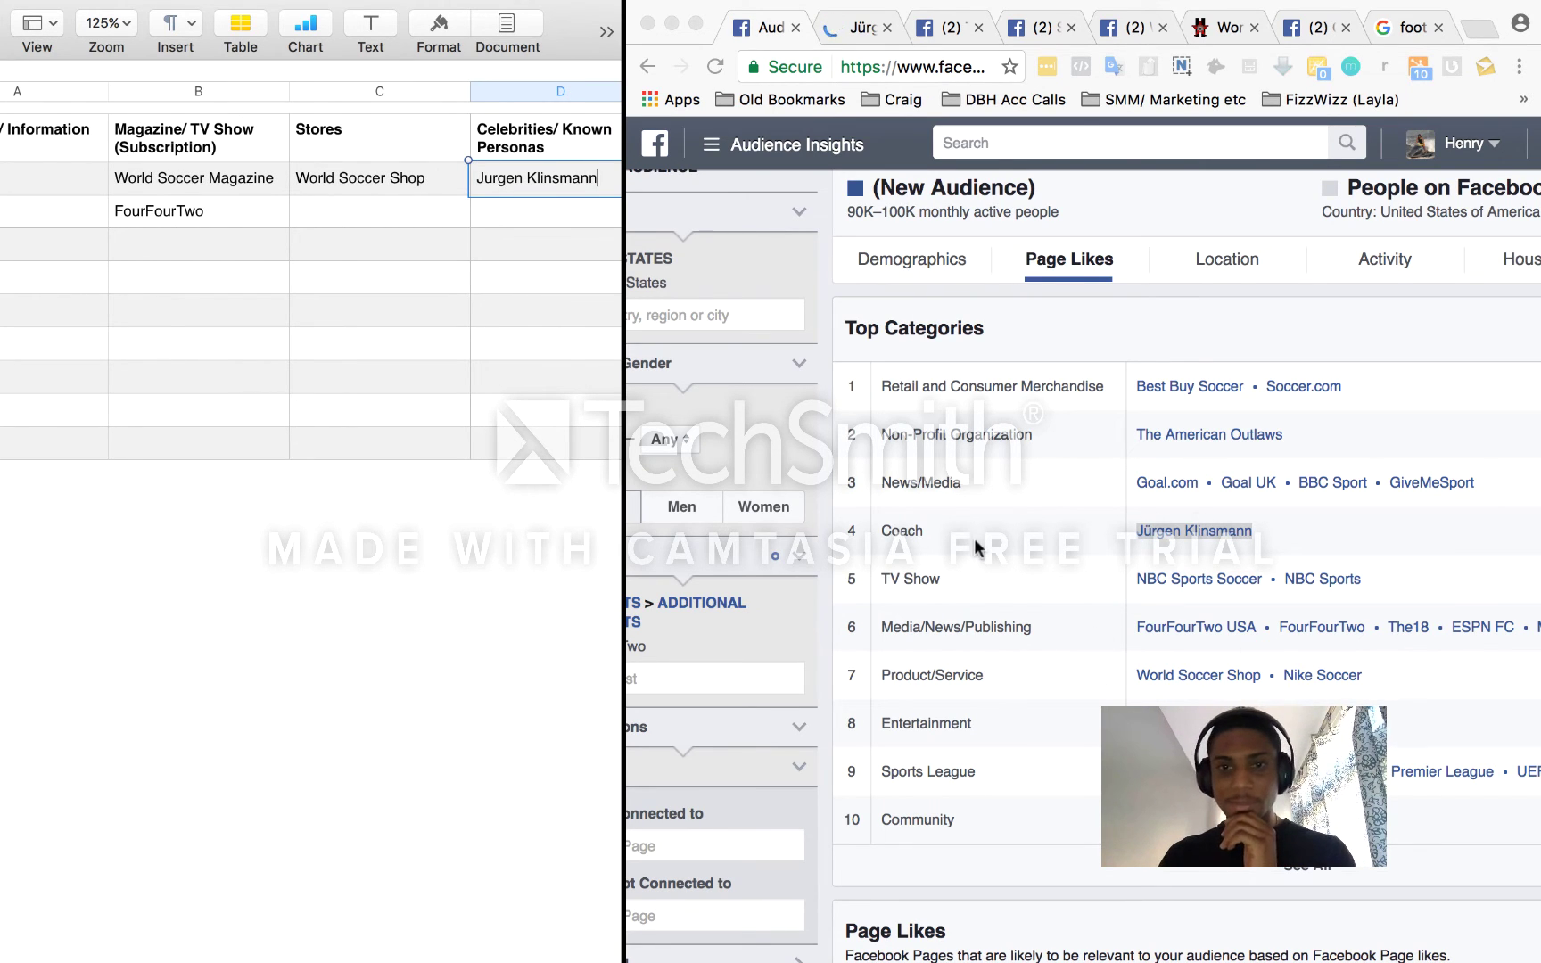
# Scroll to The18 under Media/News/Publishing and open its Facebook page in a new tab
pyautogui.hscroll(-3, 516, 361)
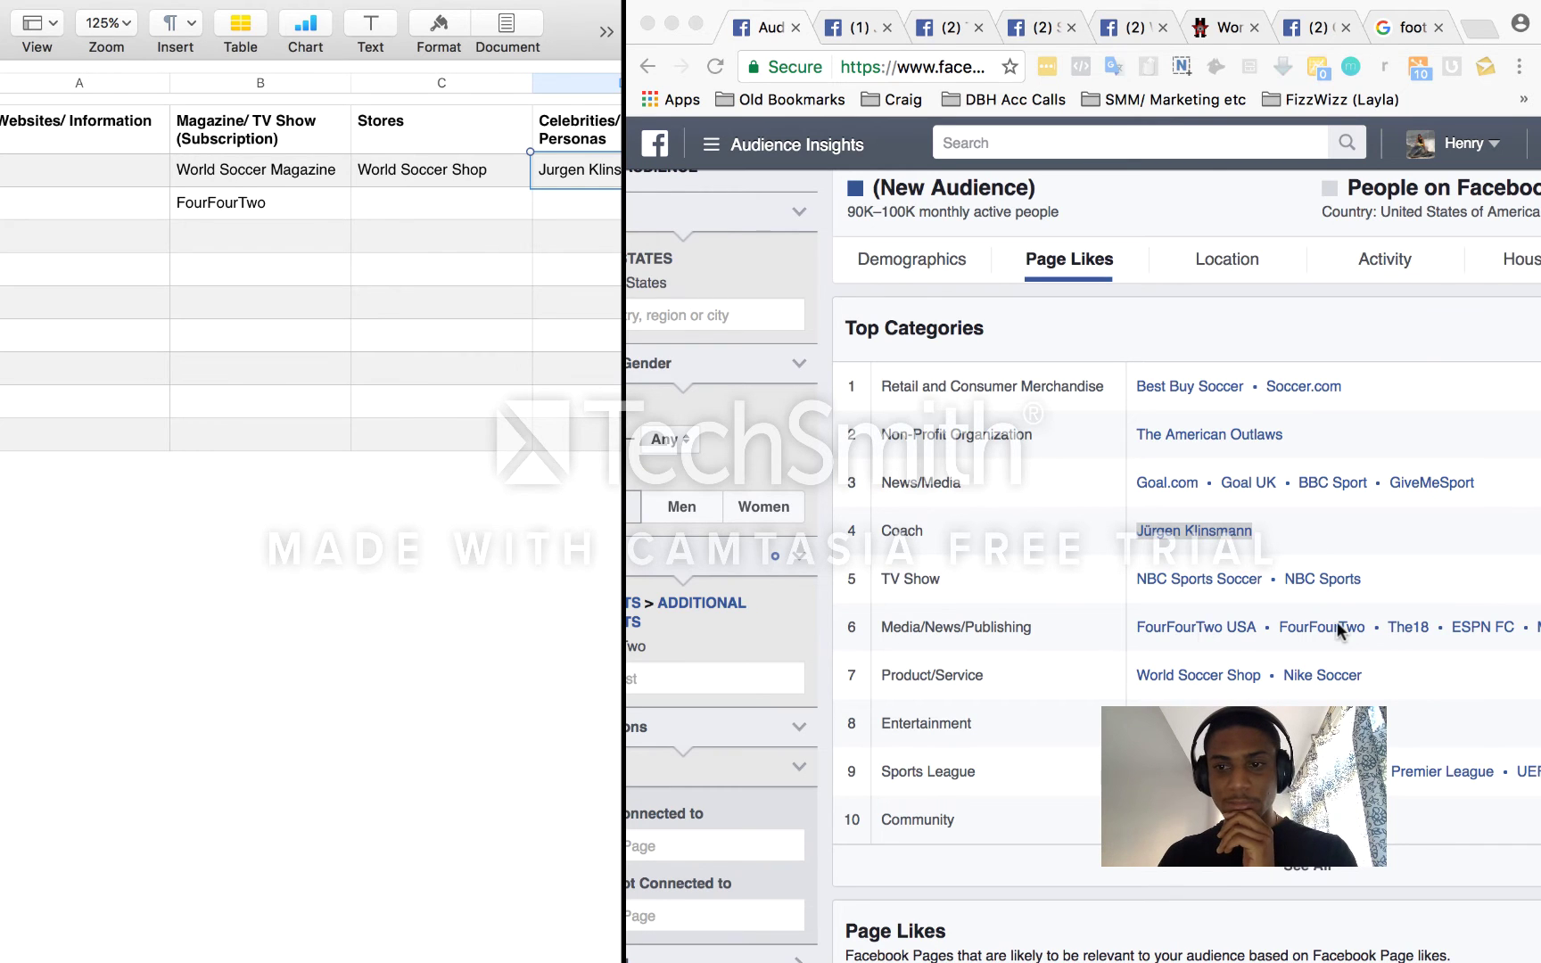
pyautogui.hscroll(3, 1400, 628)
pyautogui.rightClick(1276, 627)
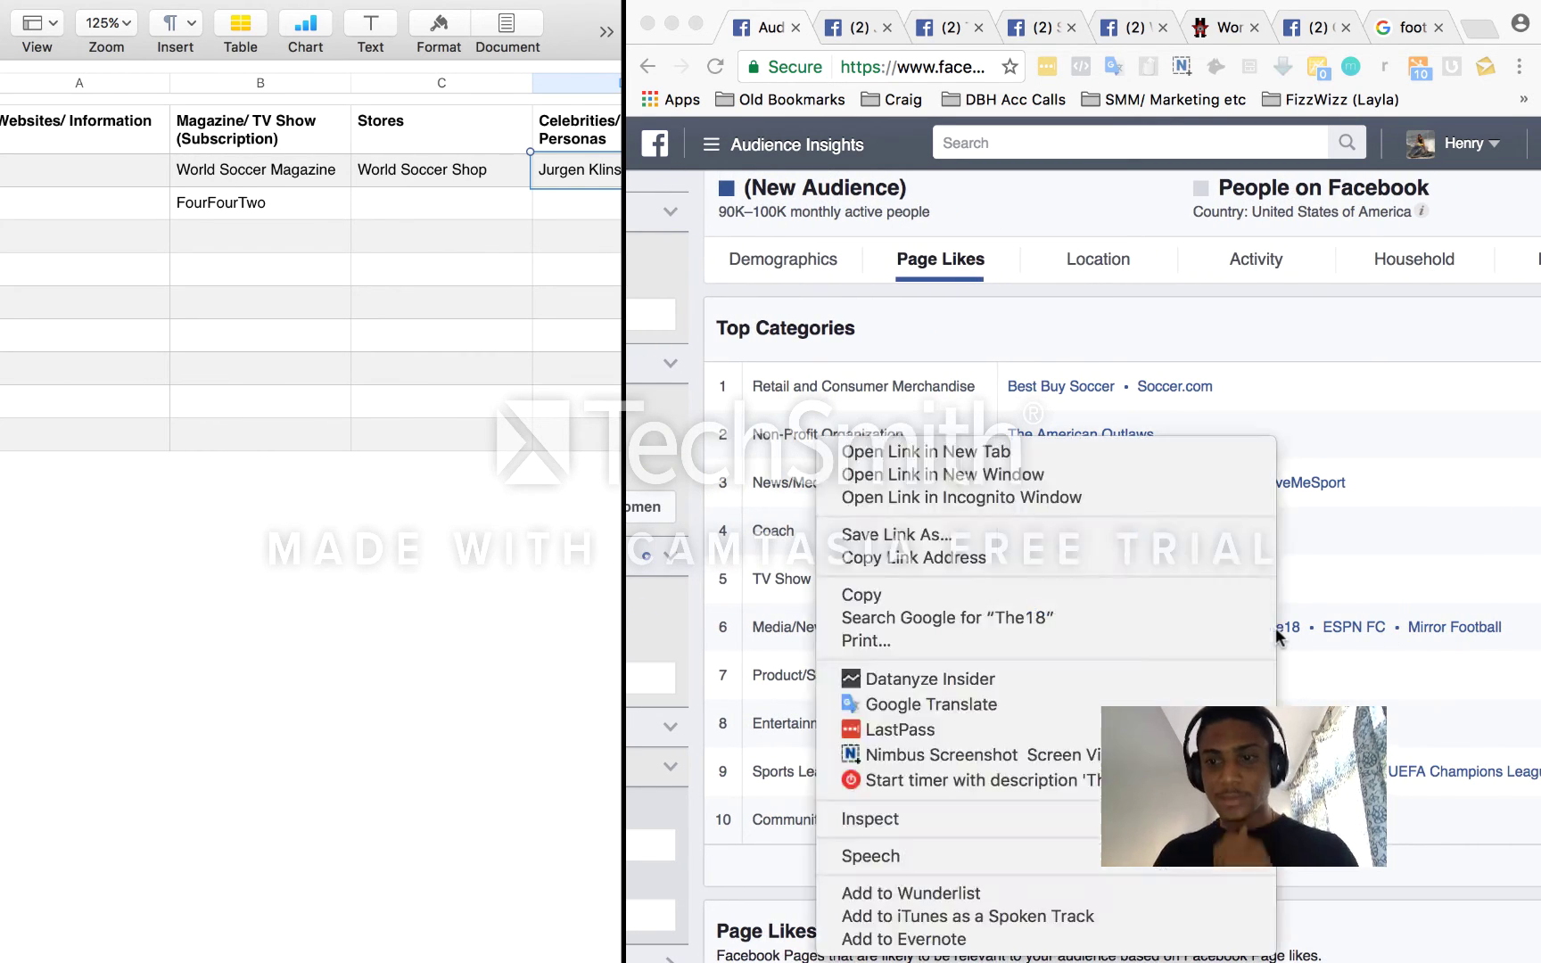
pyautogui.click(1123, 448)
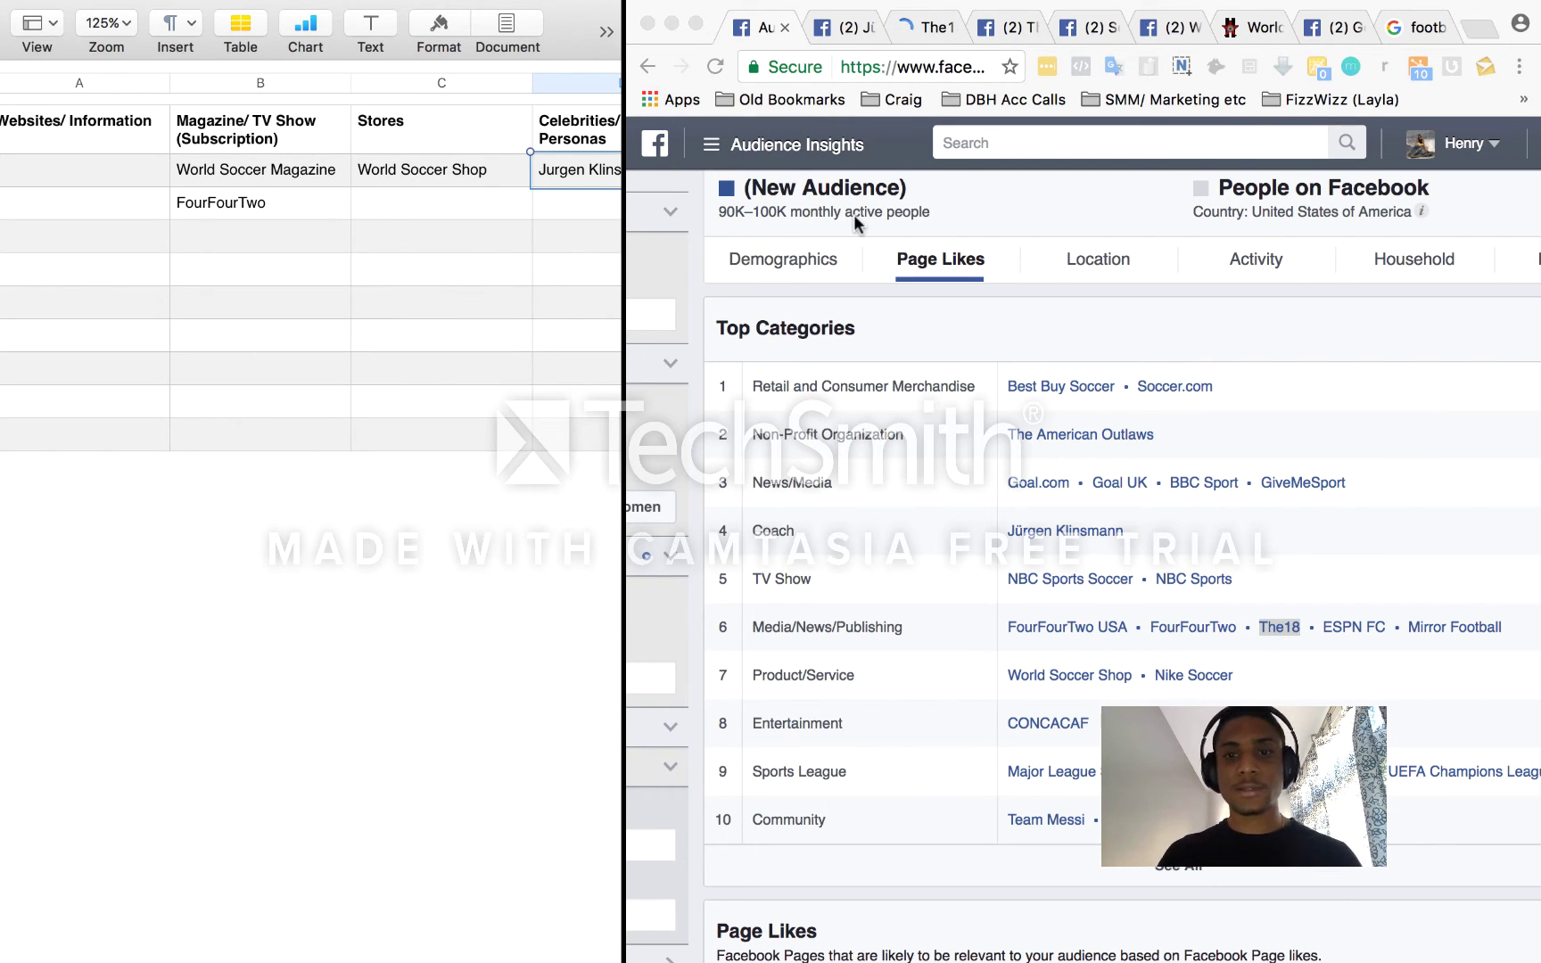
# Switch to Jürgen Klinsmann's Facebook page and scroll through his posts, photos and videos
pyautogui.click(847, 32)
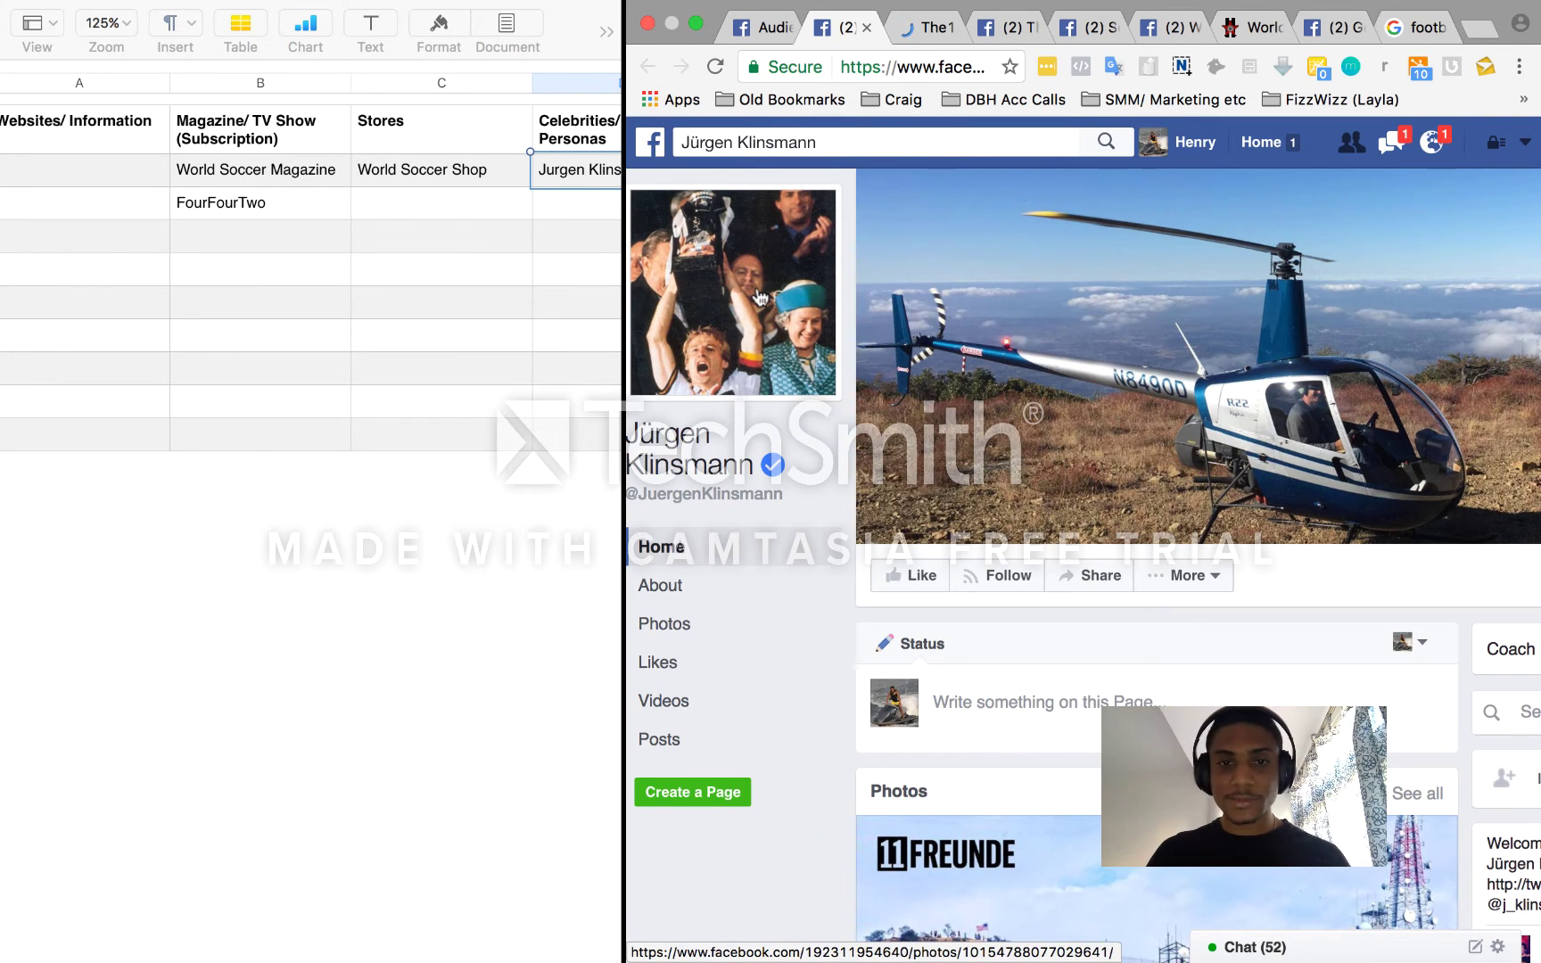
pyautogui.scroll(-10, 785, 321)
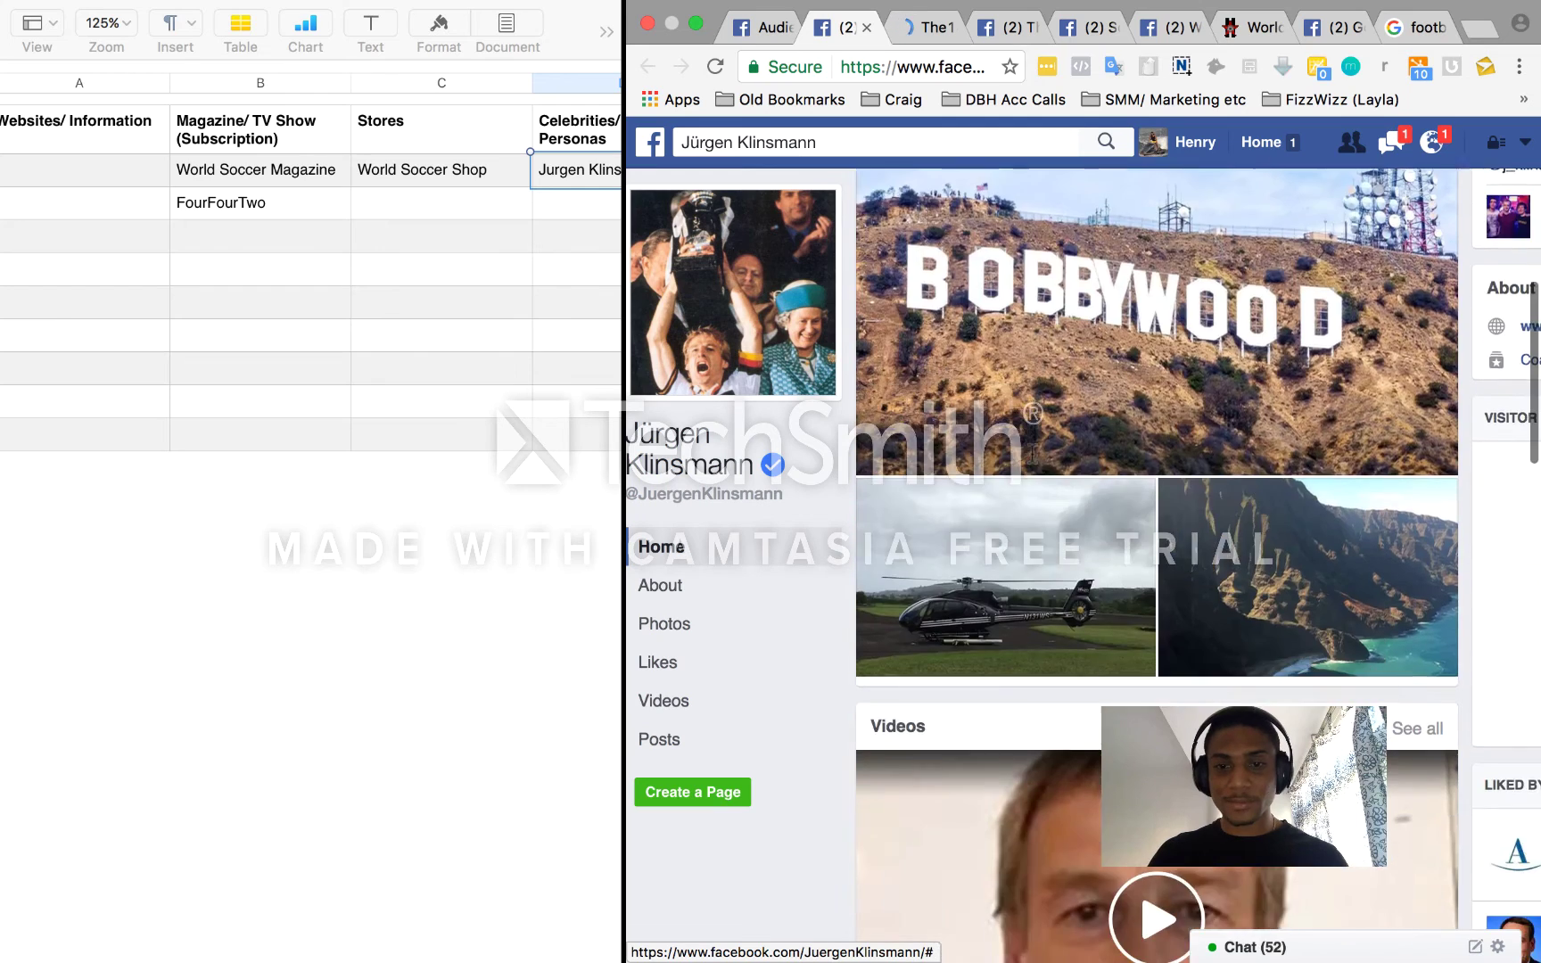
pyautogui.scroll(-10, 1034, 462)
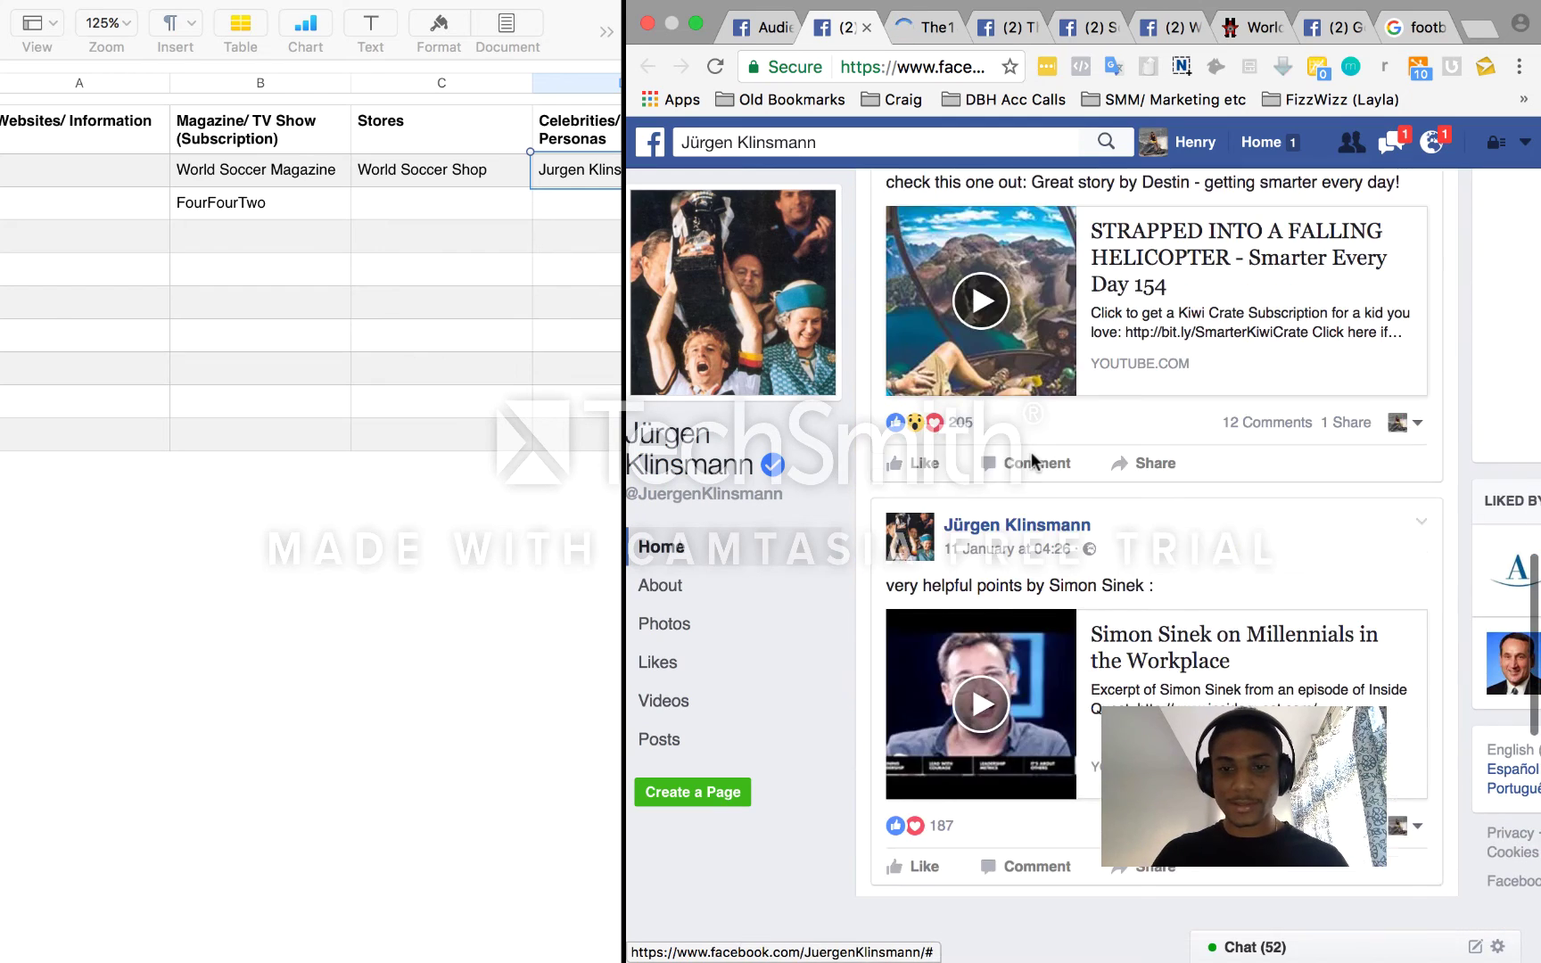
pyautogui.scroll(-8, 1034, 462)
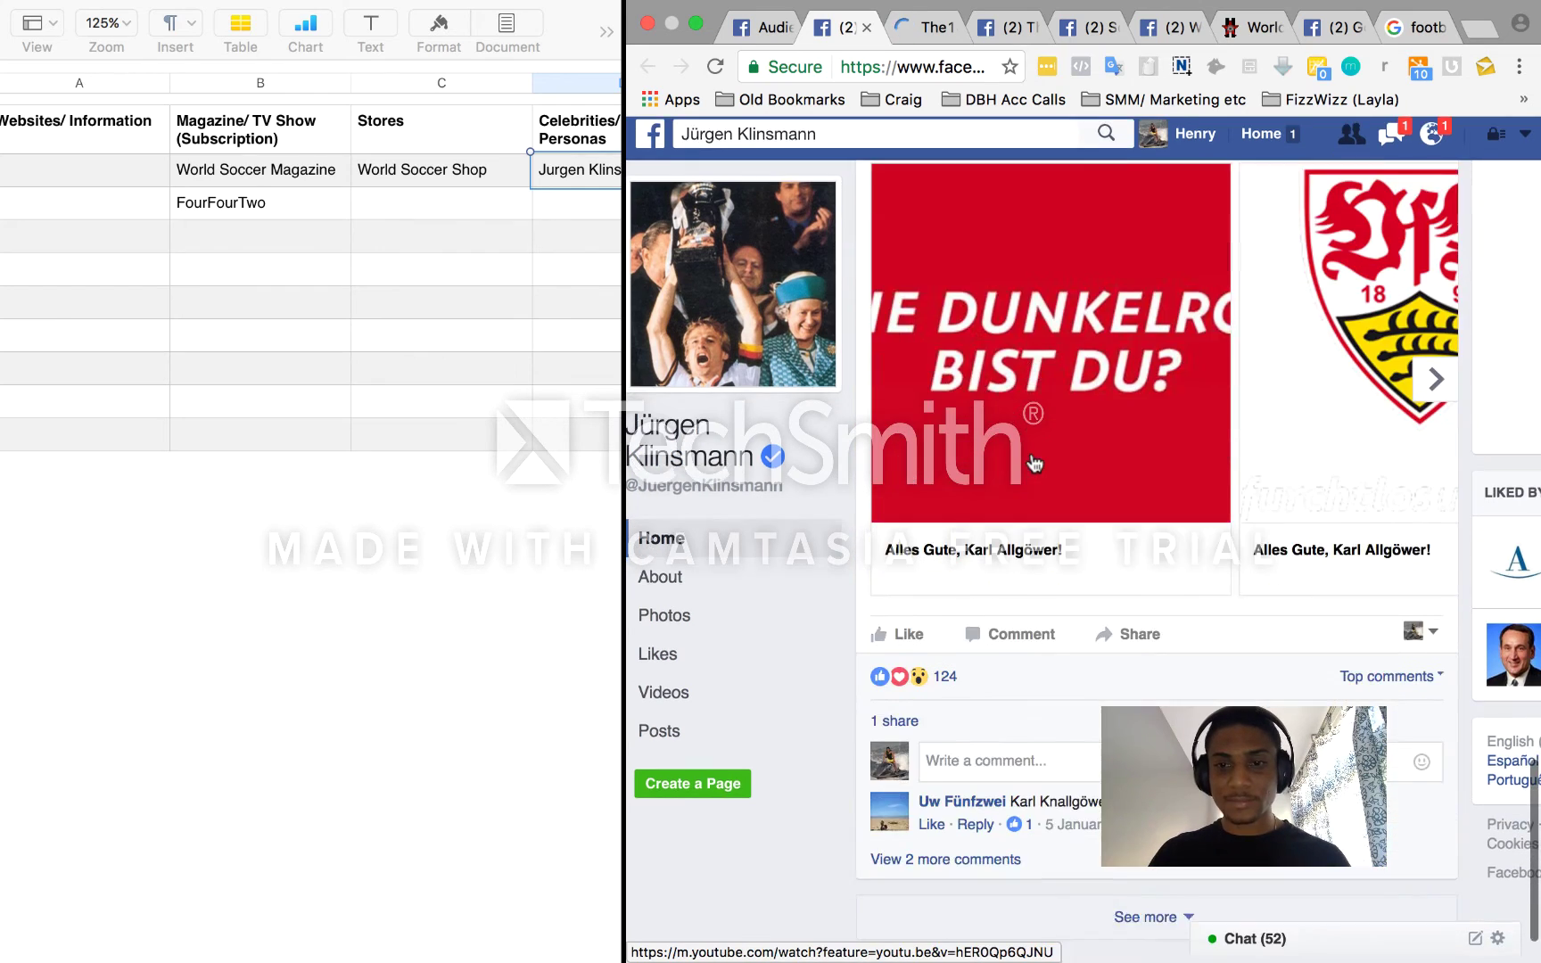
pyautogui.scroll(-1, 1034, 463)
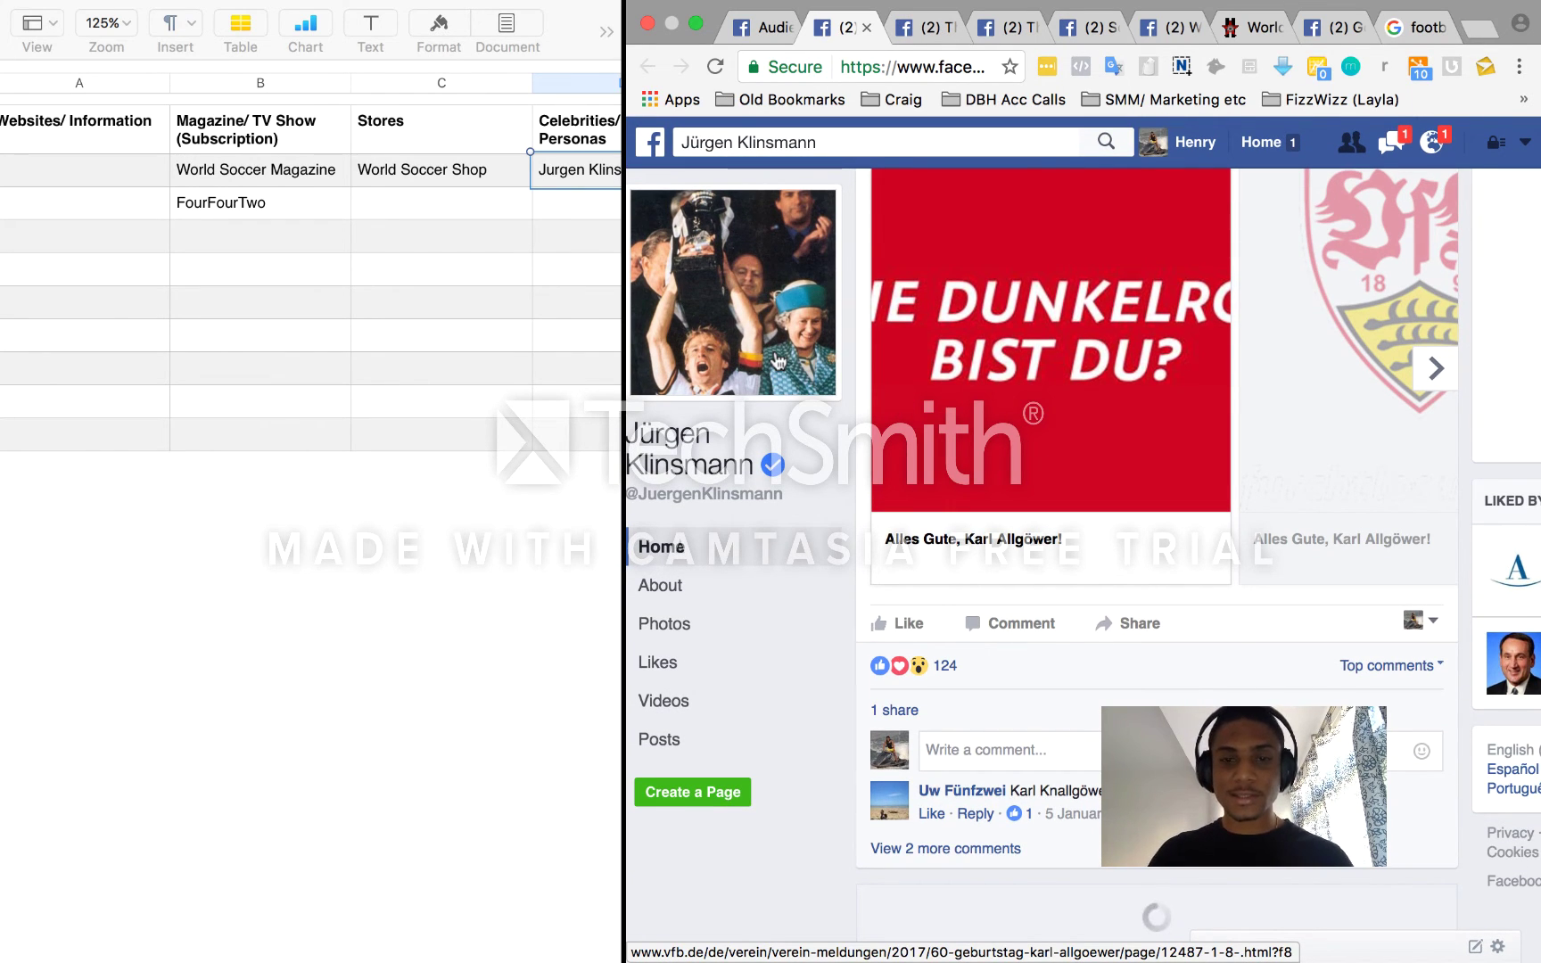
pyautogui.scroll(-5, 778, 361)
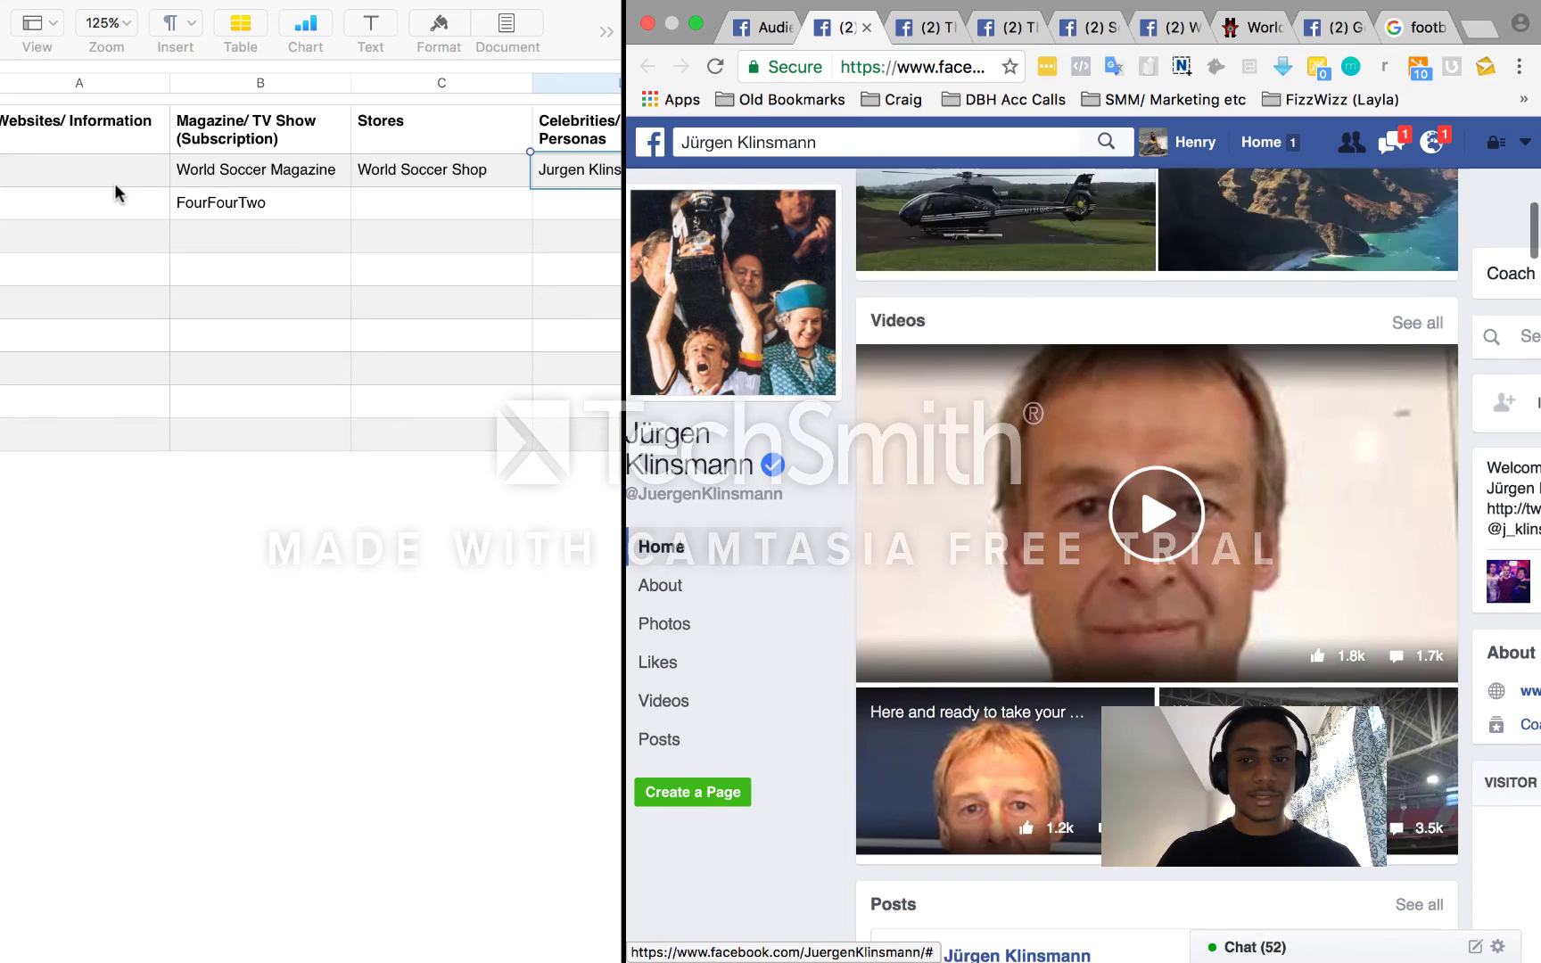
# Back in Audience Insights, add Jürgen Klinsmann as the Interests filter
pyautogui.click(767, 28)
pyautogui.hscroll(-5, 699, 544)
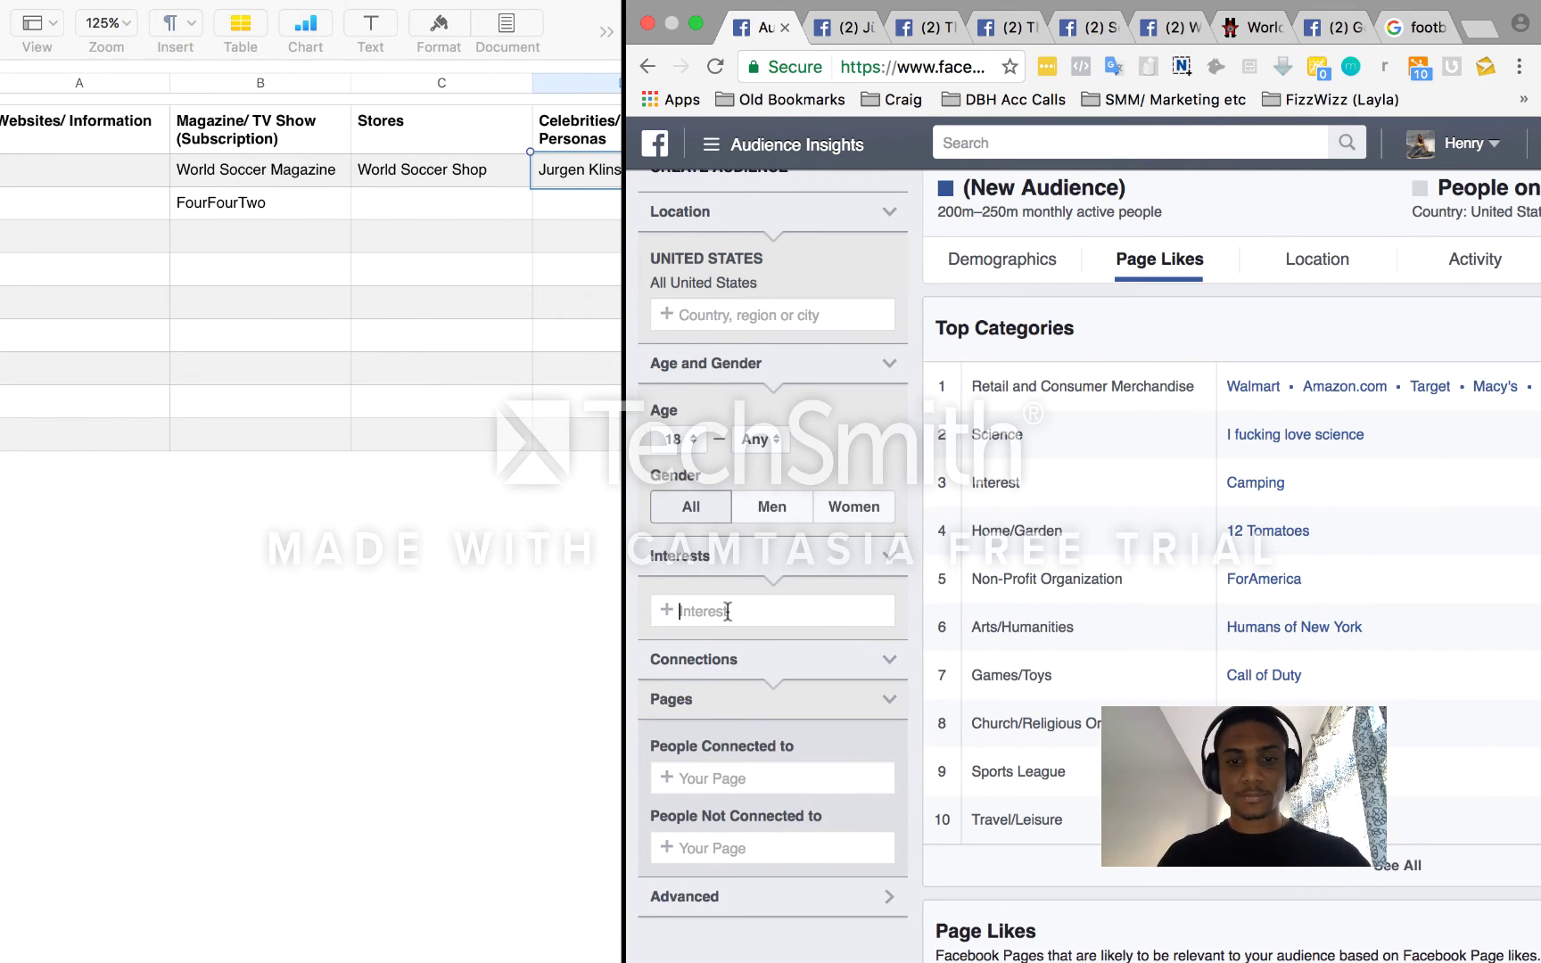
pyautogui.write('Jurgen ')
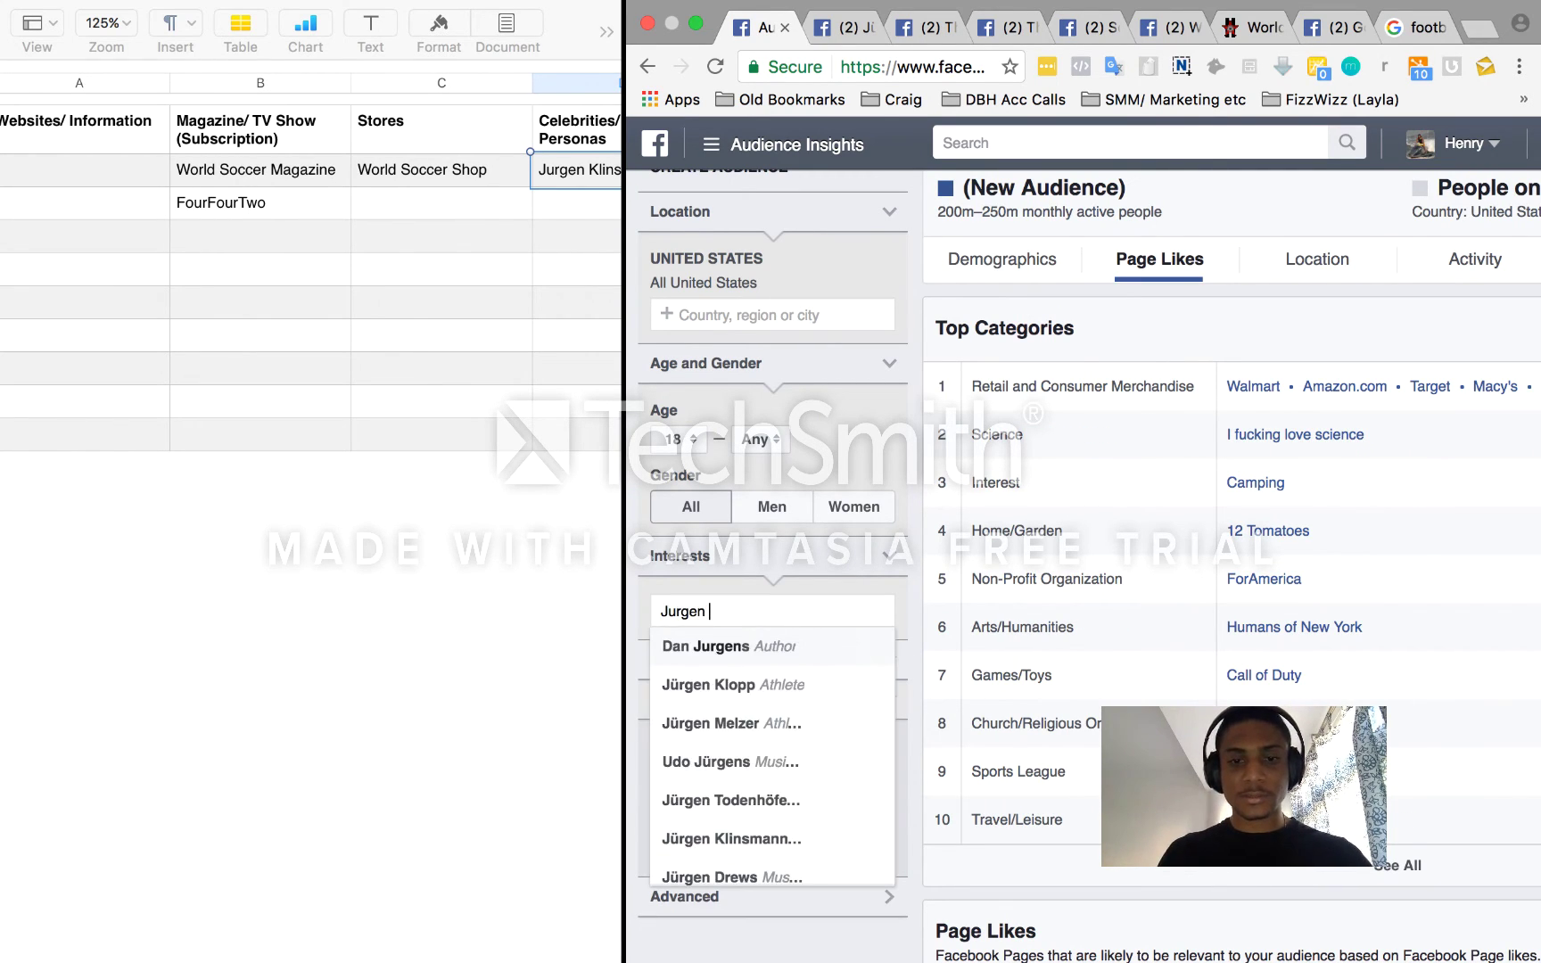
pyautogui.write('kli')
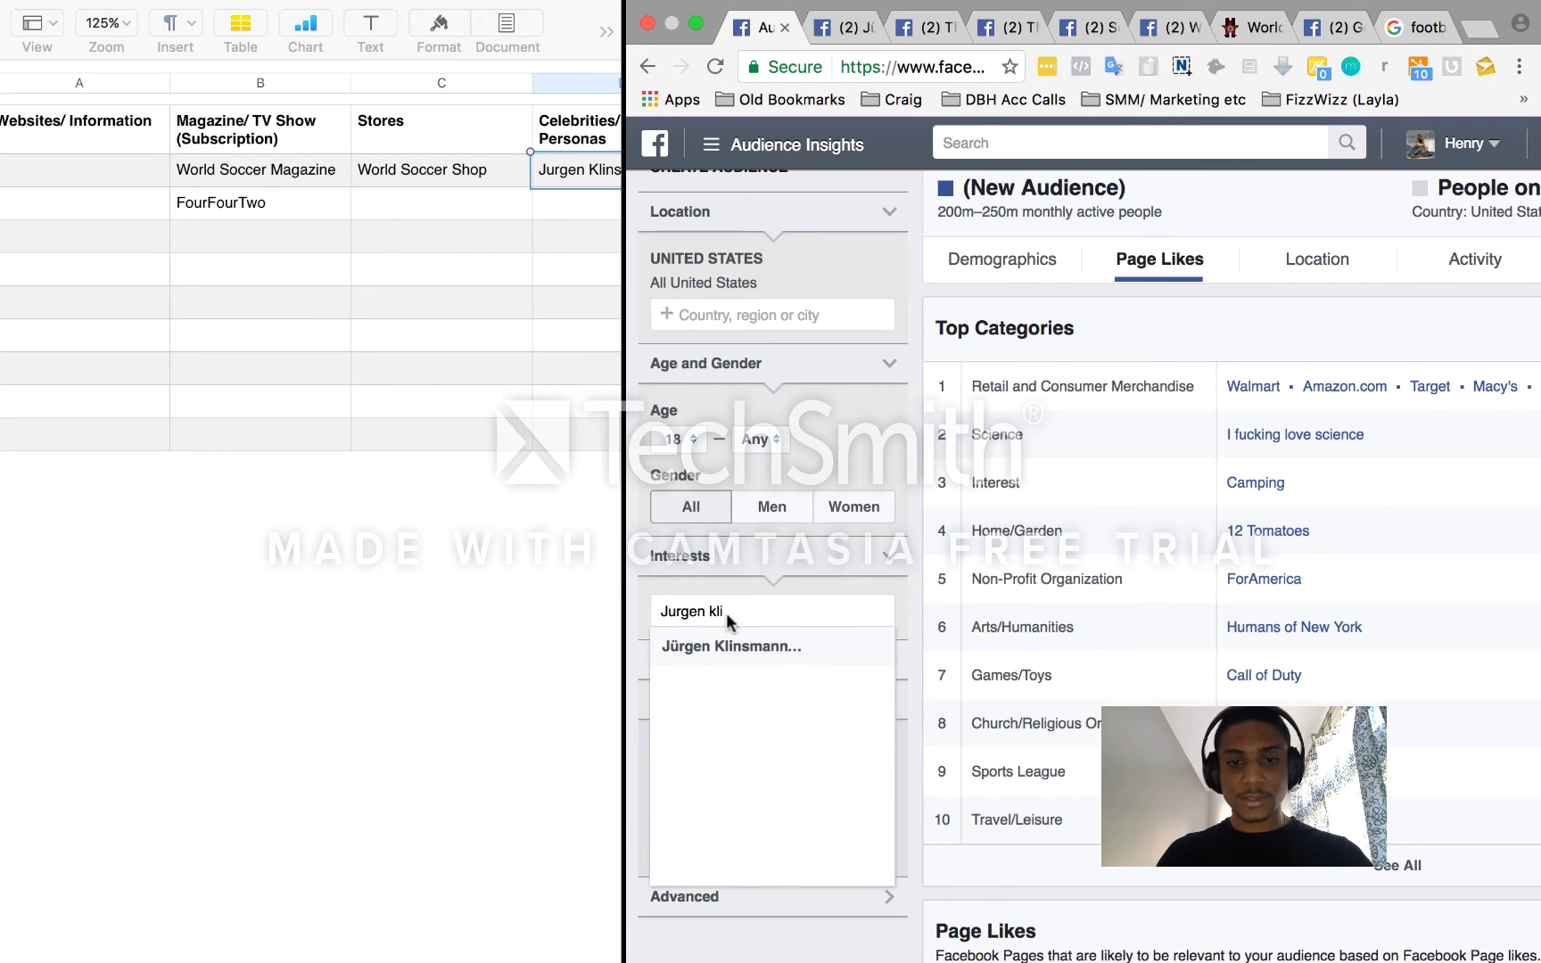
pyautogui.click(749, 649)
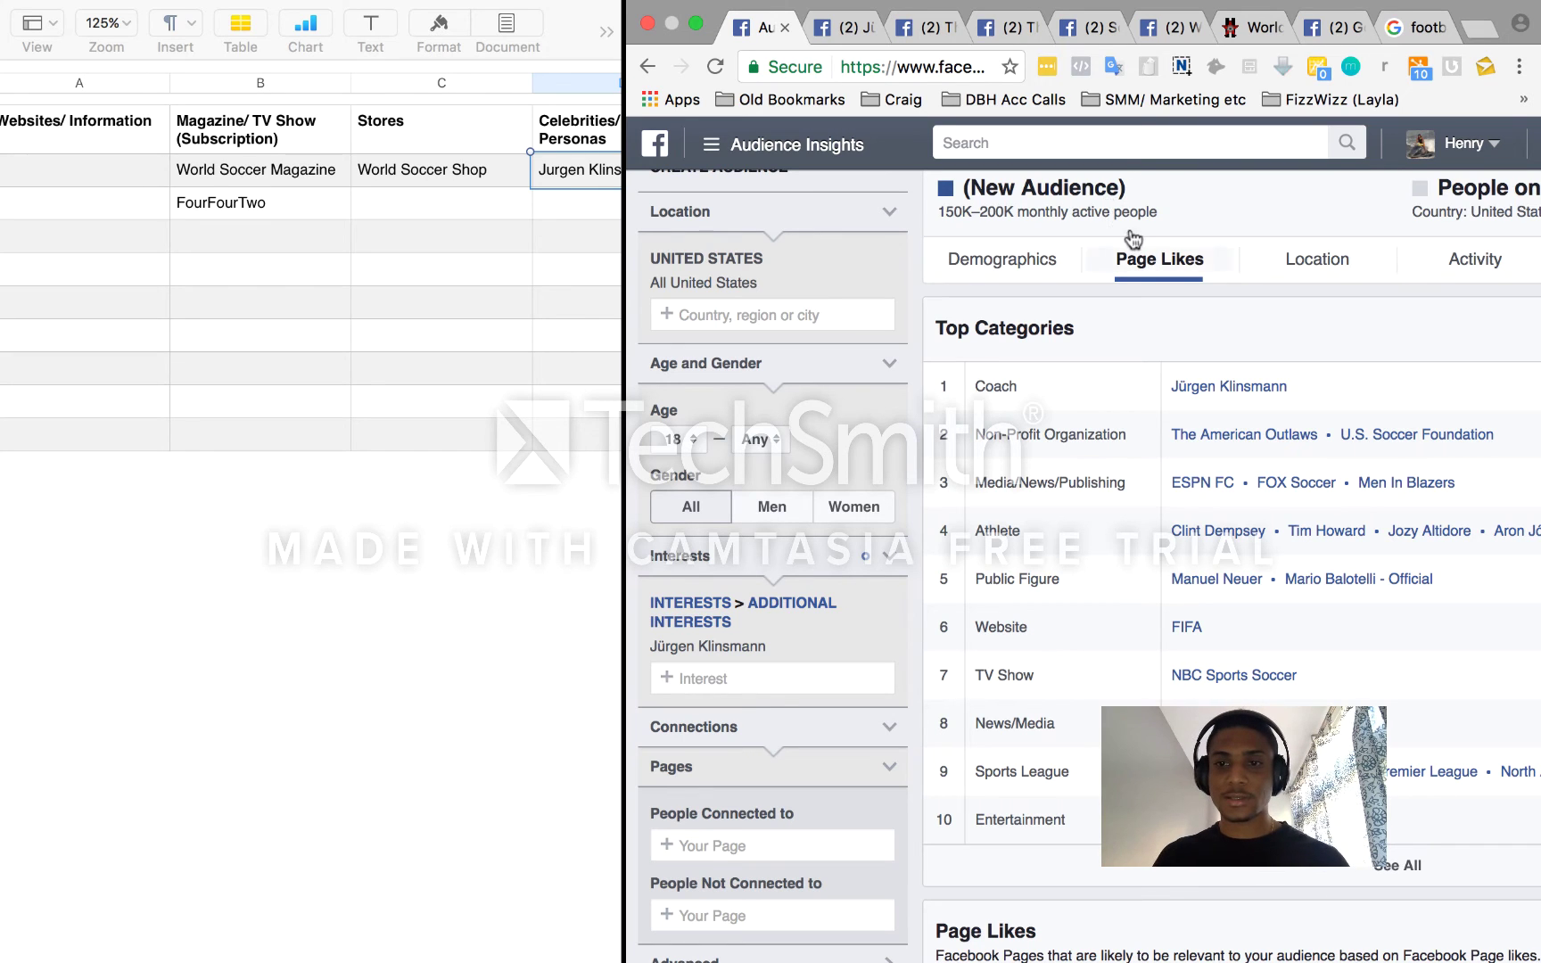
# Open Clint Dempsey's page in a new browser tab
pyautogui.hscroll(3, 1269, 565)
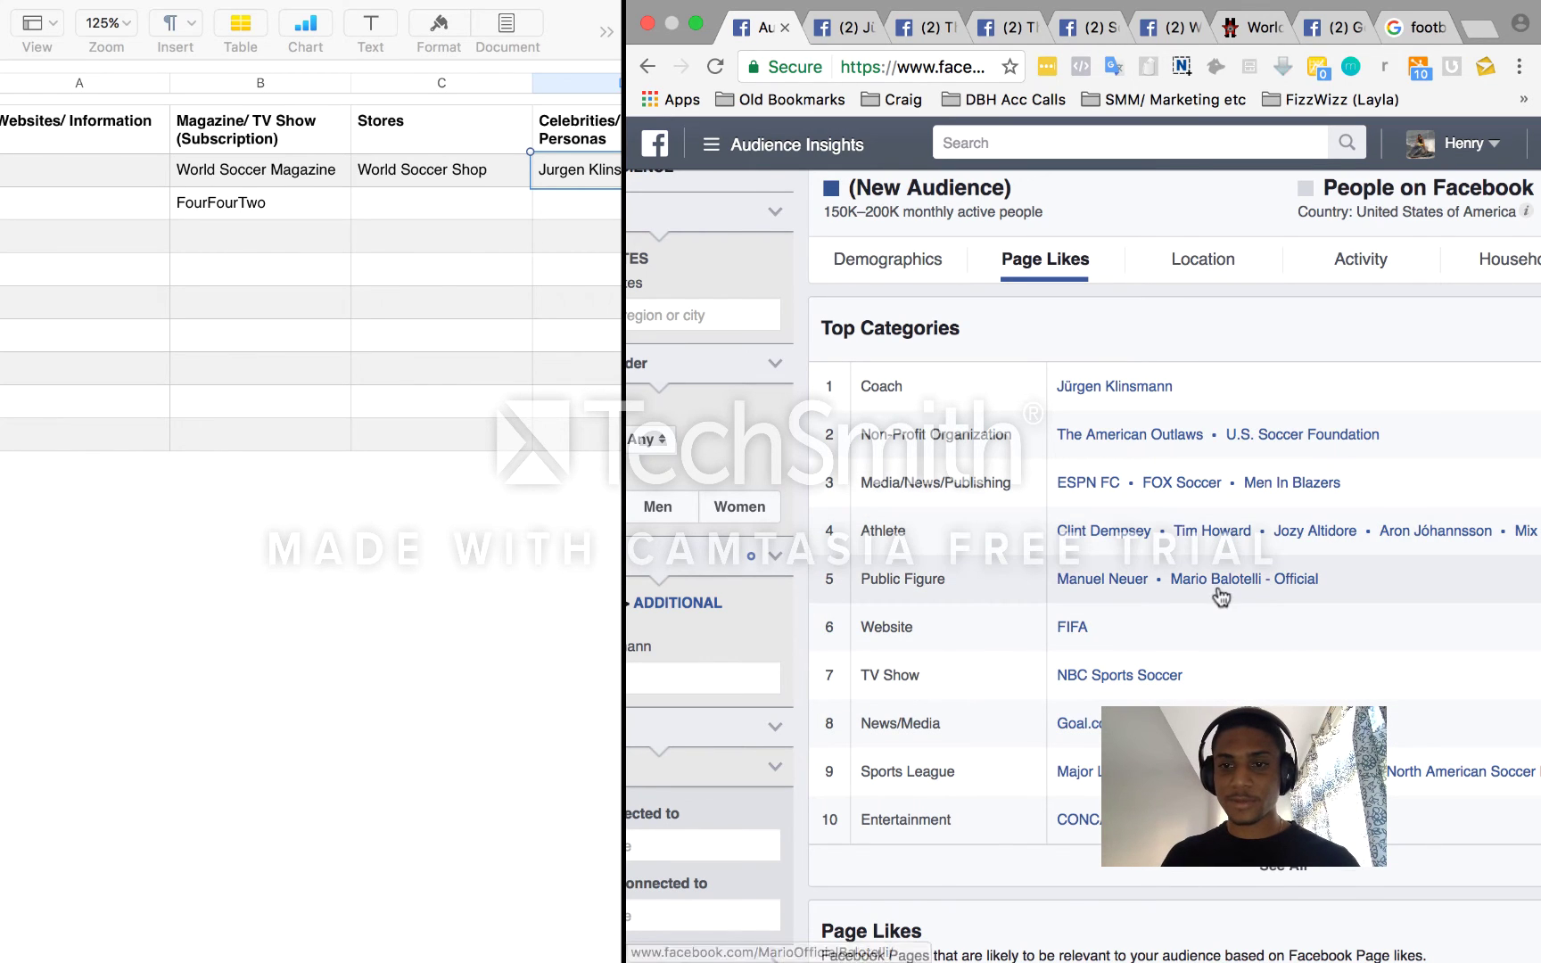
pyautogui.hscroll(3, 1195, 531)
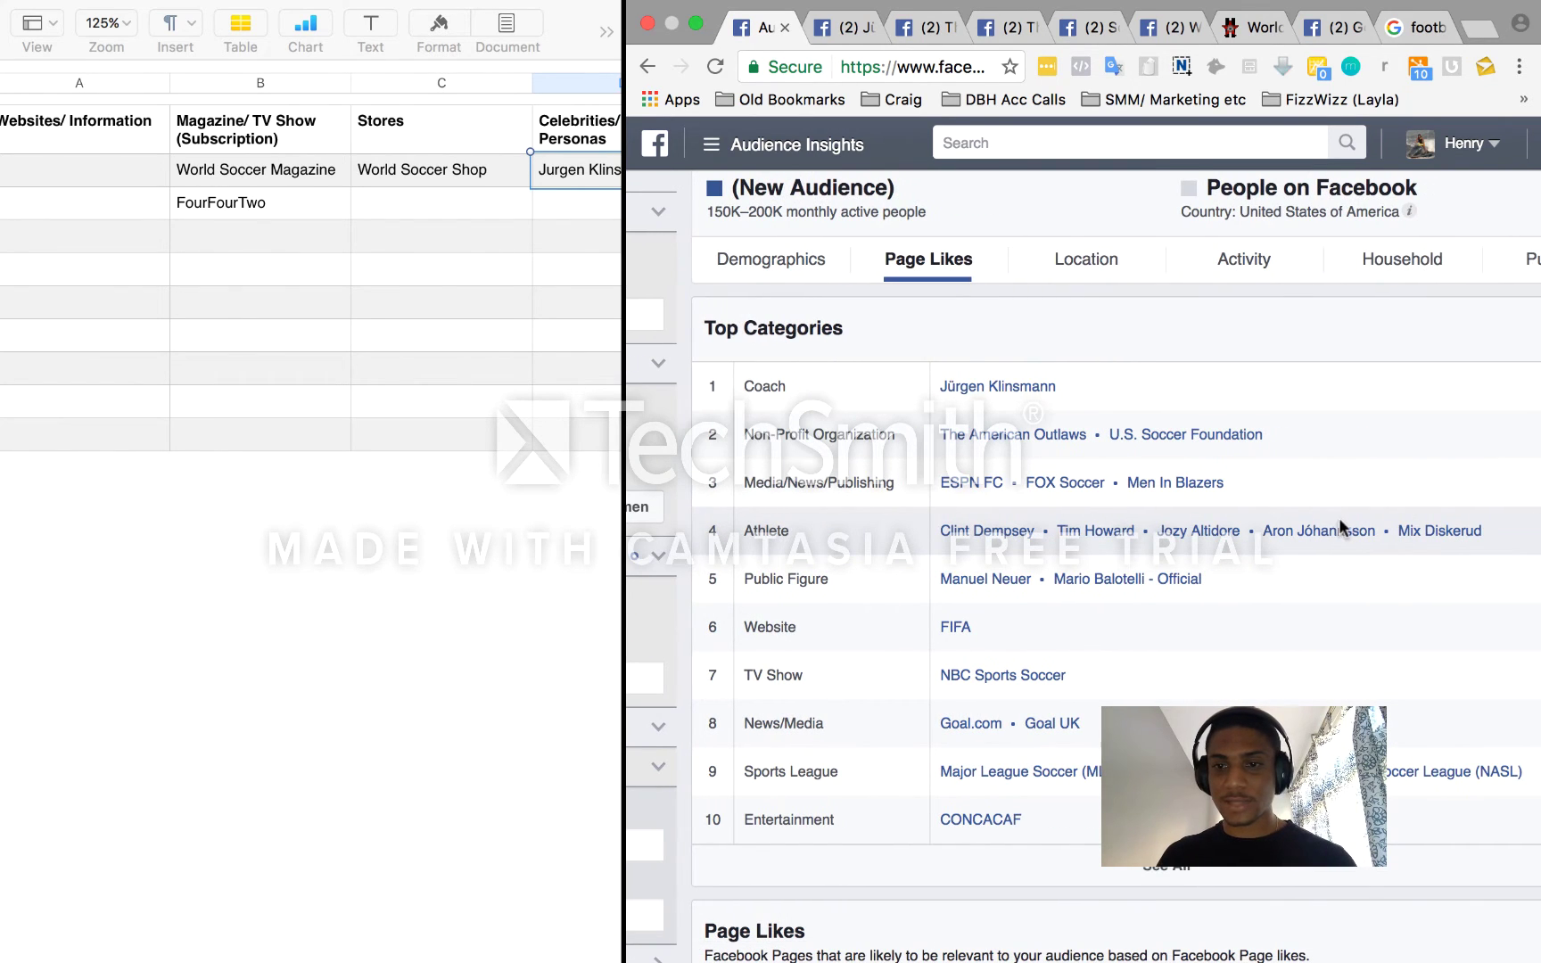
pyautogui.rightClick(1009, 537)
pyautogui.click(1056, 451)
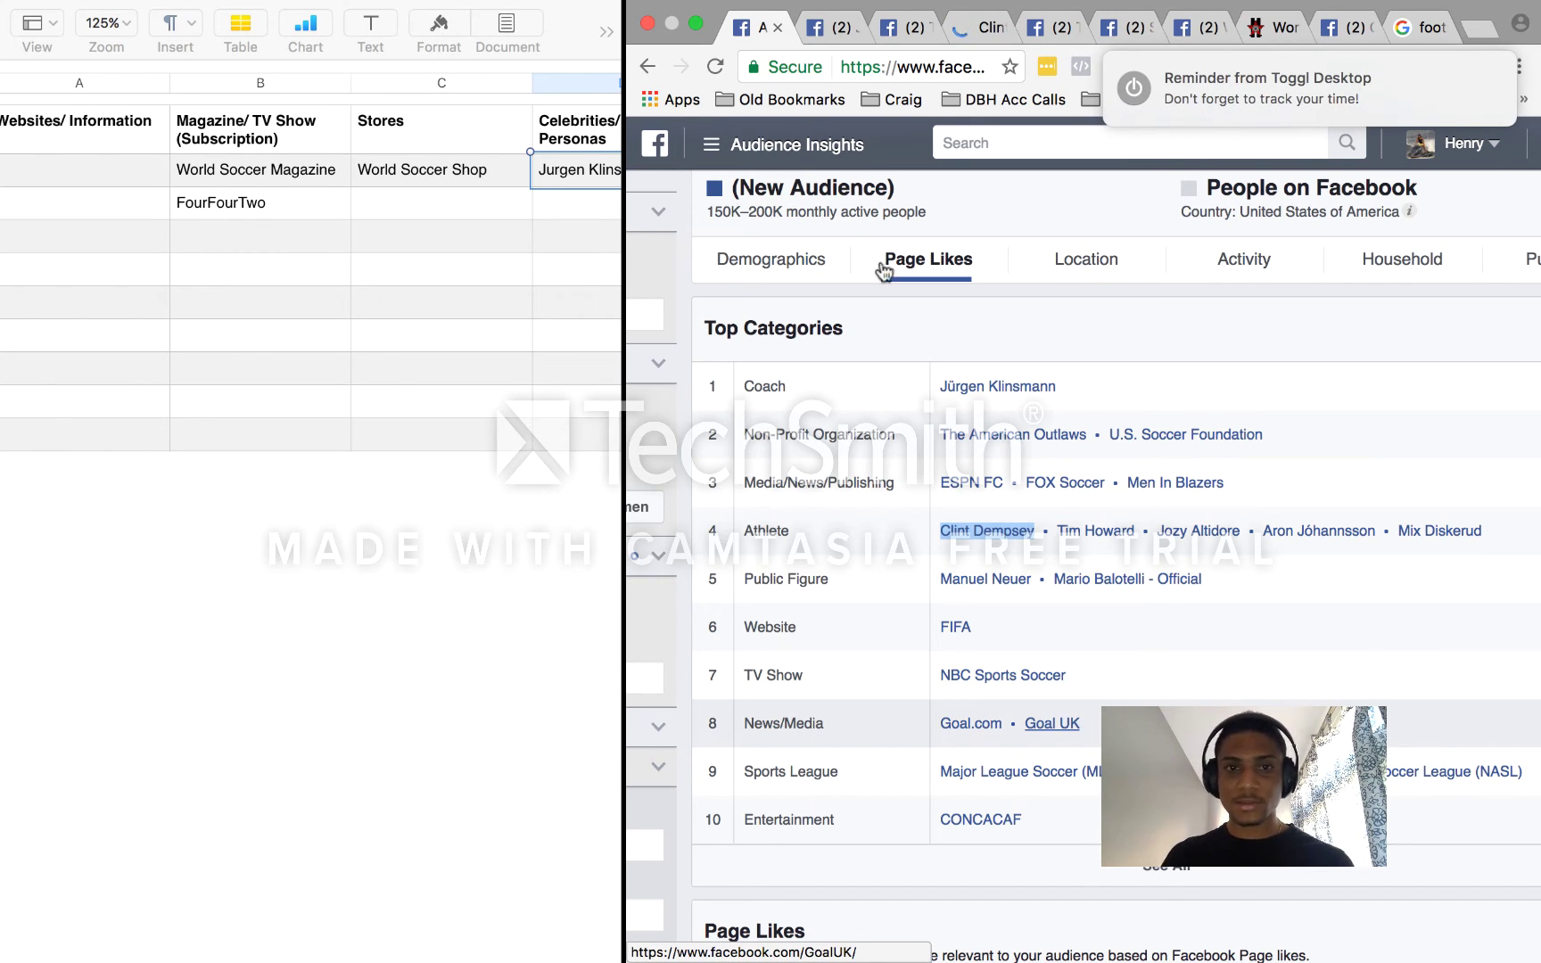
# Enter Goal.Uk in Numbers cell A2 under Websites/ Information
pyautogui.click(113, 168)
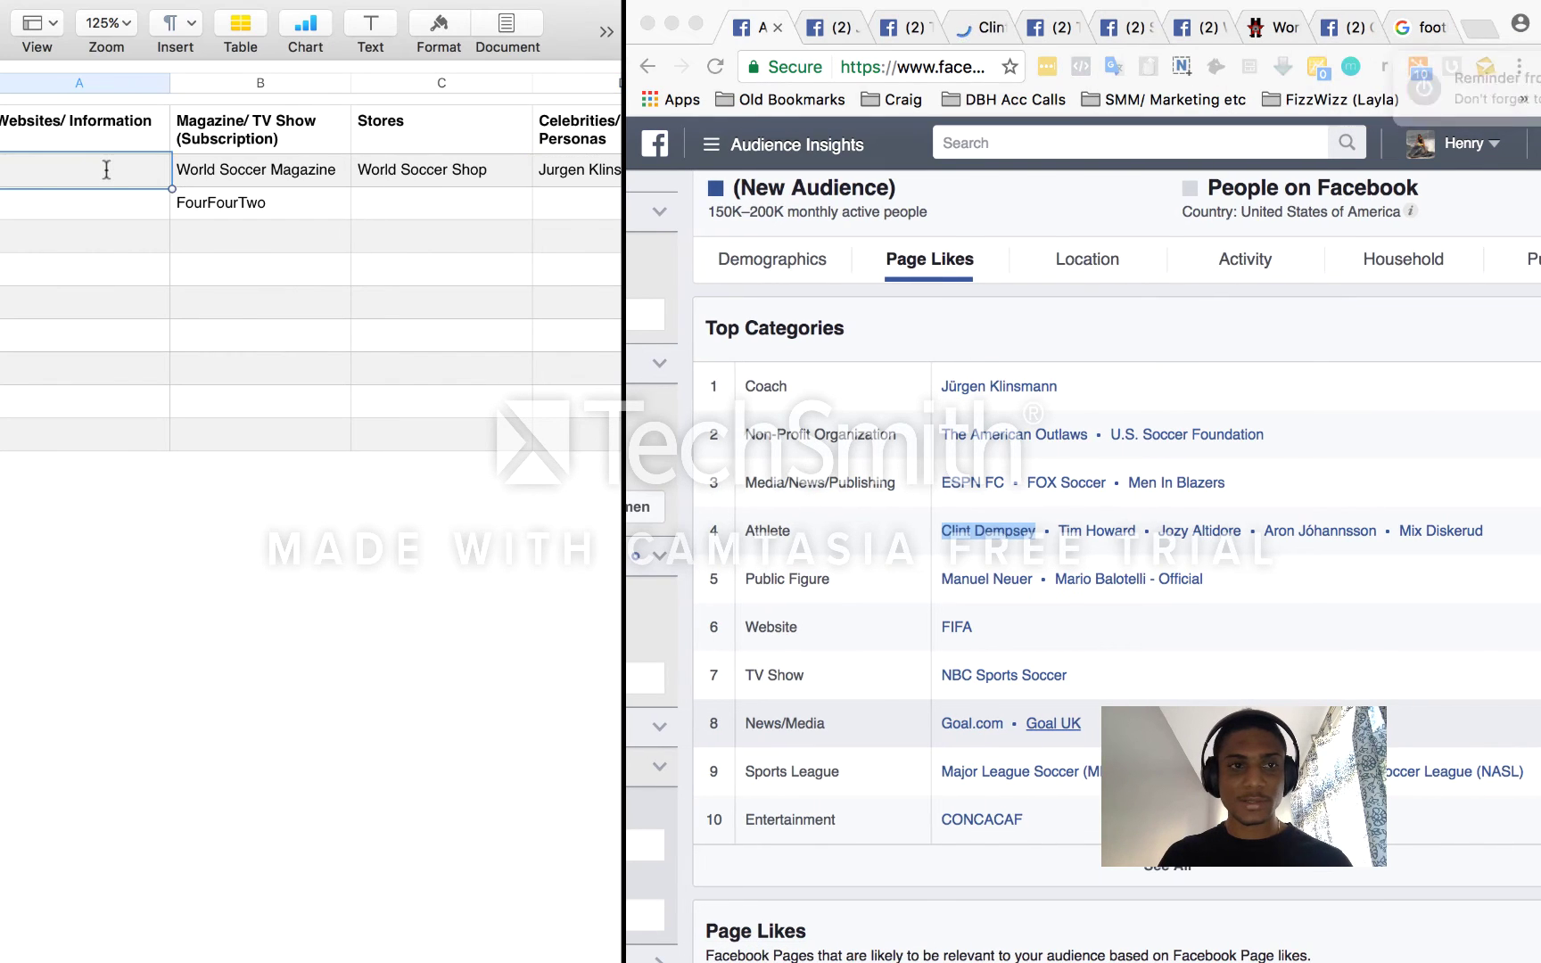
pyautogui.write('Goal.Uk')
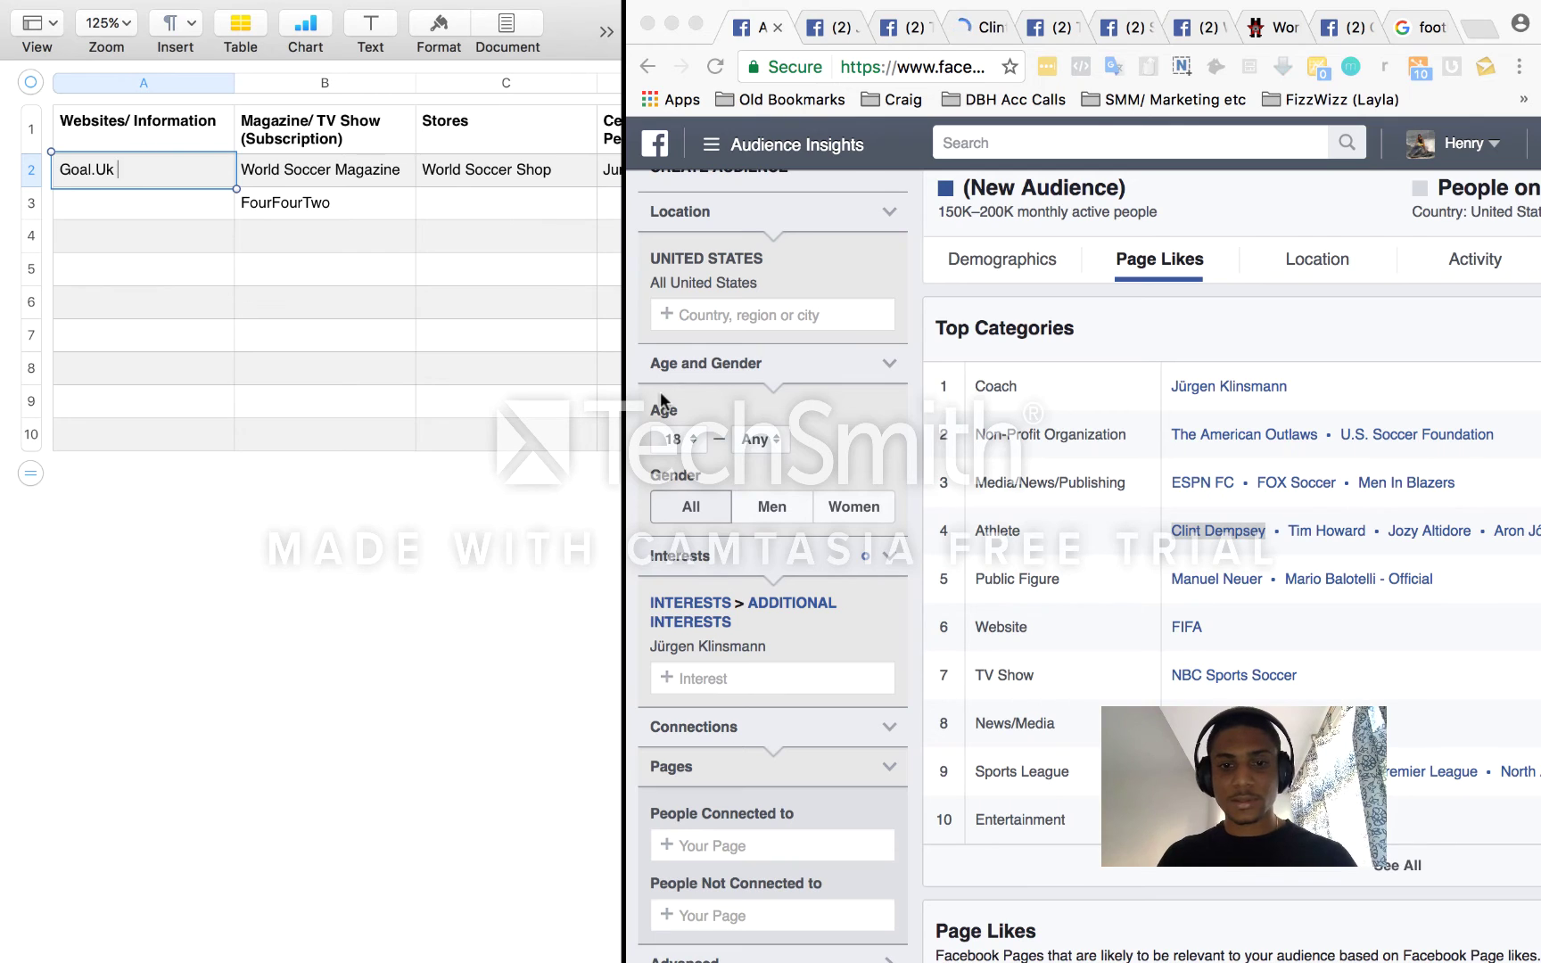
pyautogui.click(865, 656)
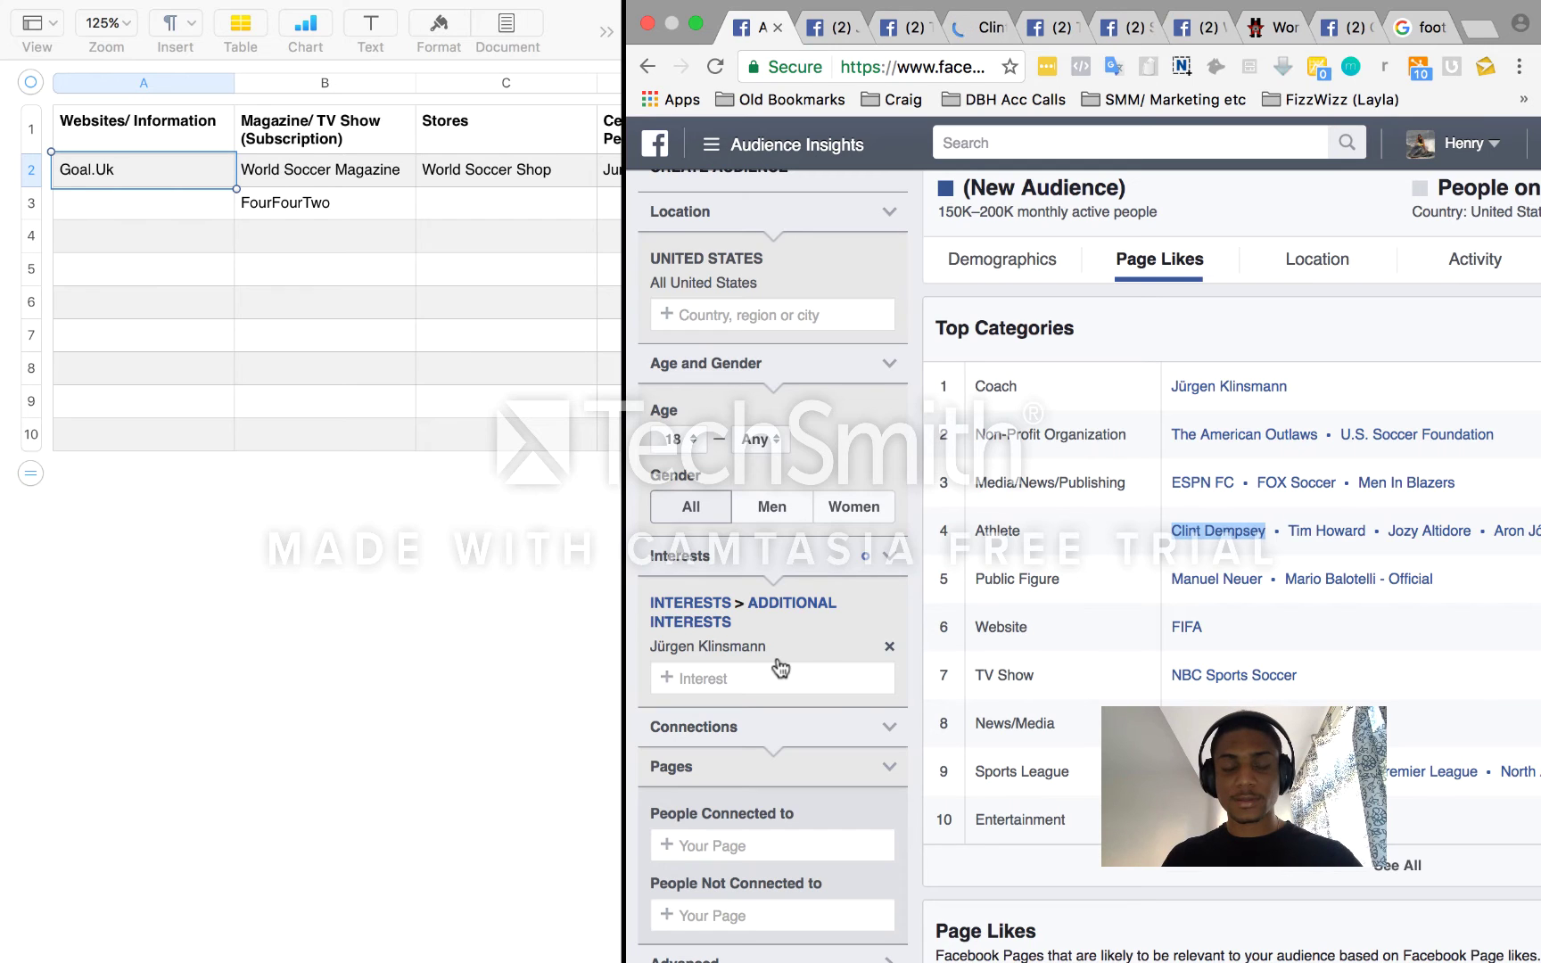
# Swap the Jürgen Klinsmann interest for Goal.com UK, giving an audience under 1,000 people
pyautogui.click(778, 662)
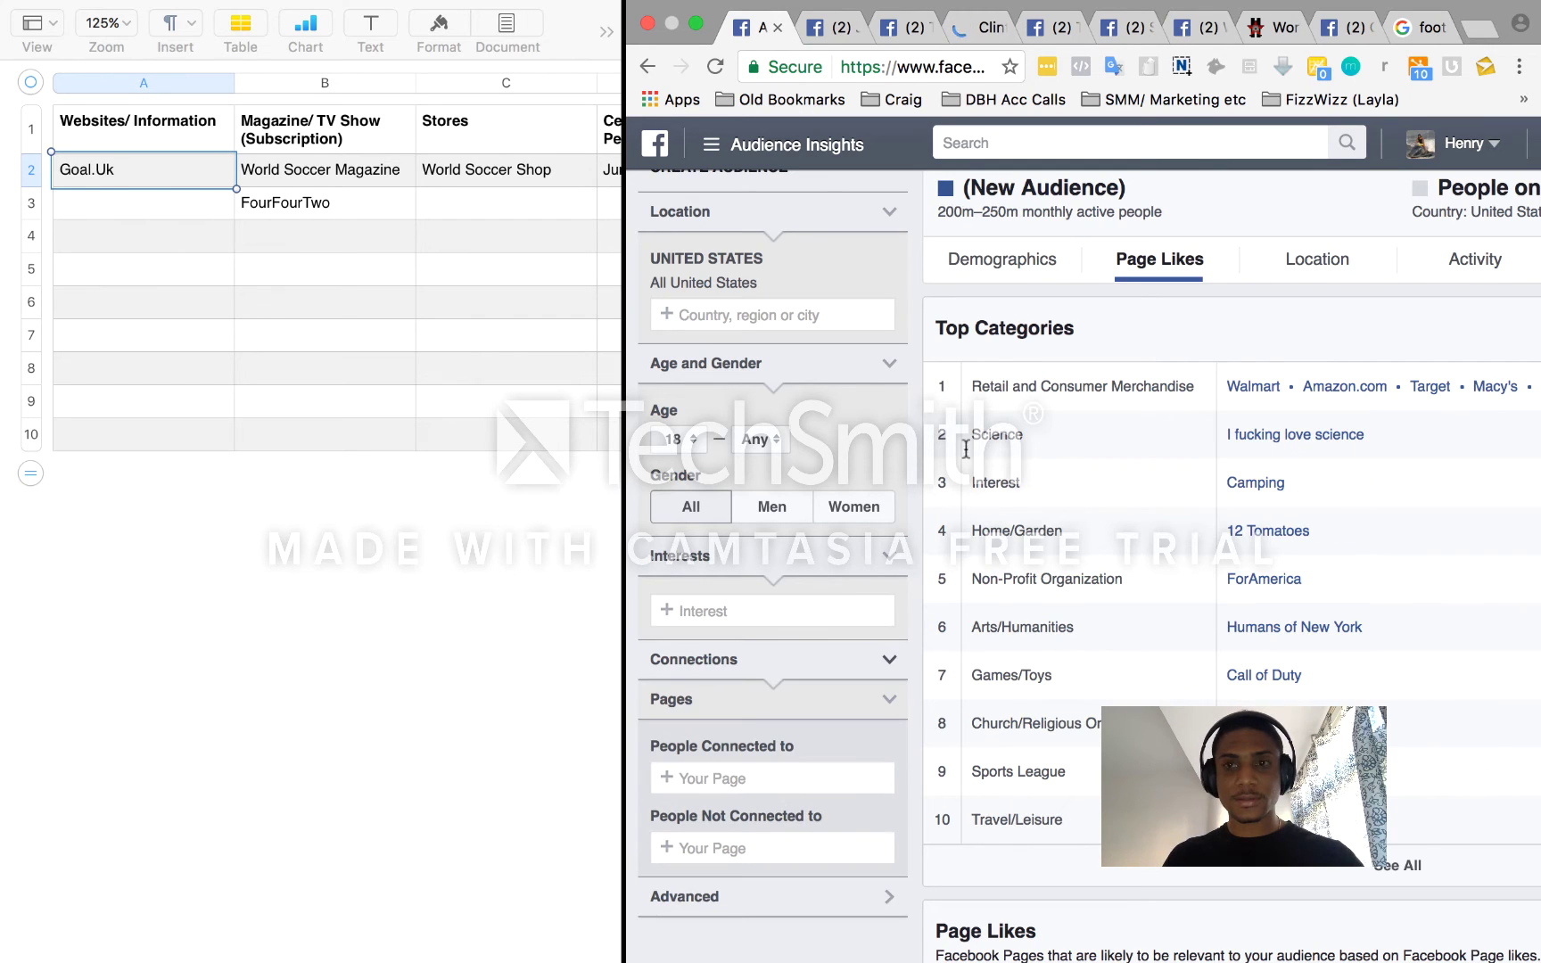
pyautogui.click(750, 610)
pyautogui.write('Goal.')
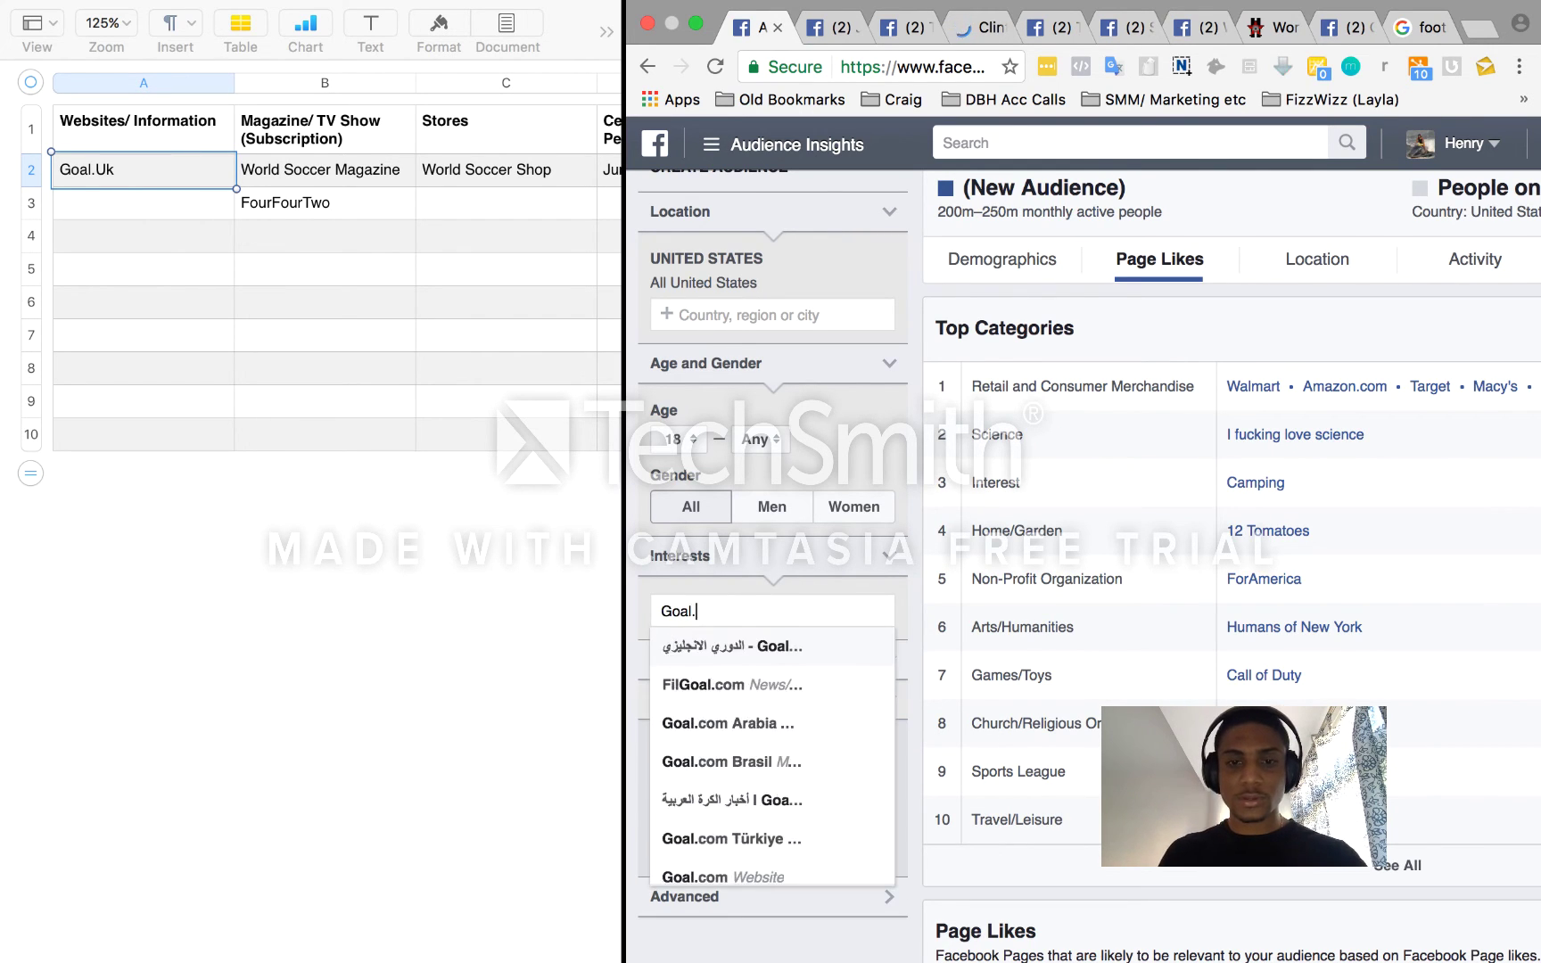
pyautogui.write('uk')
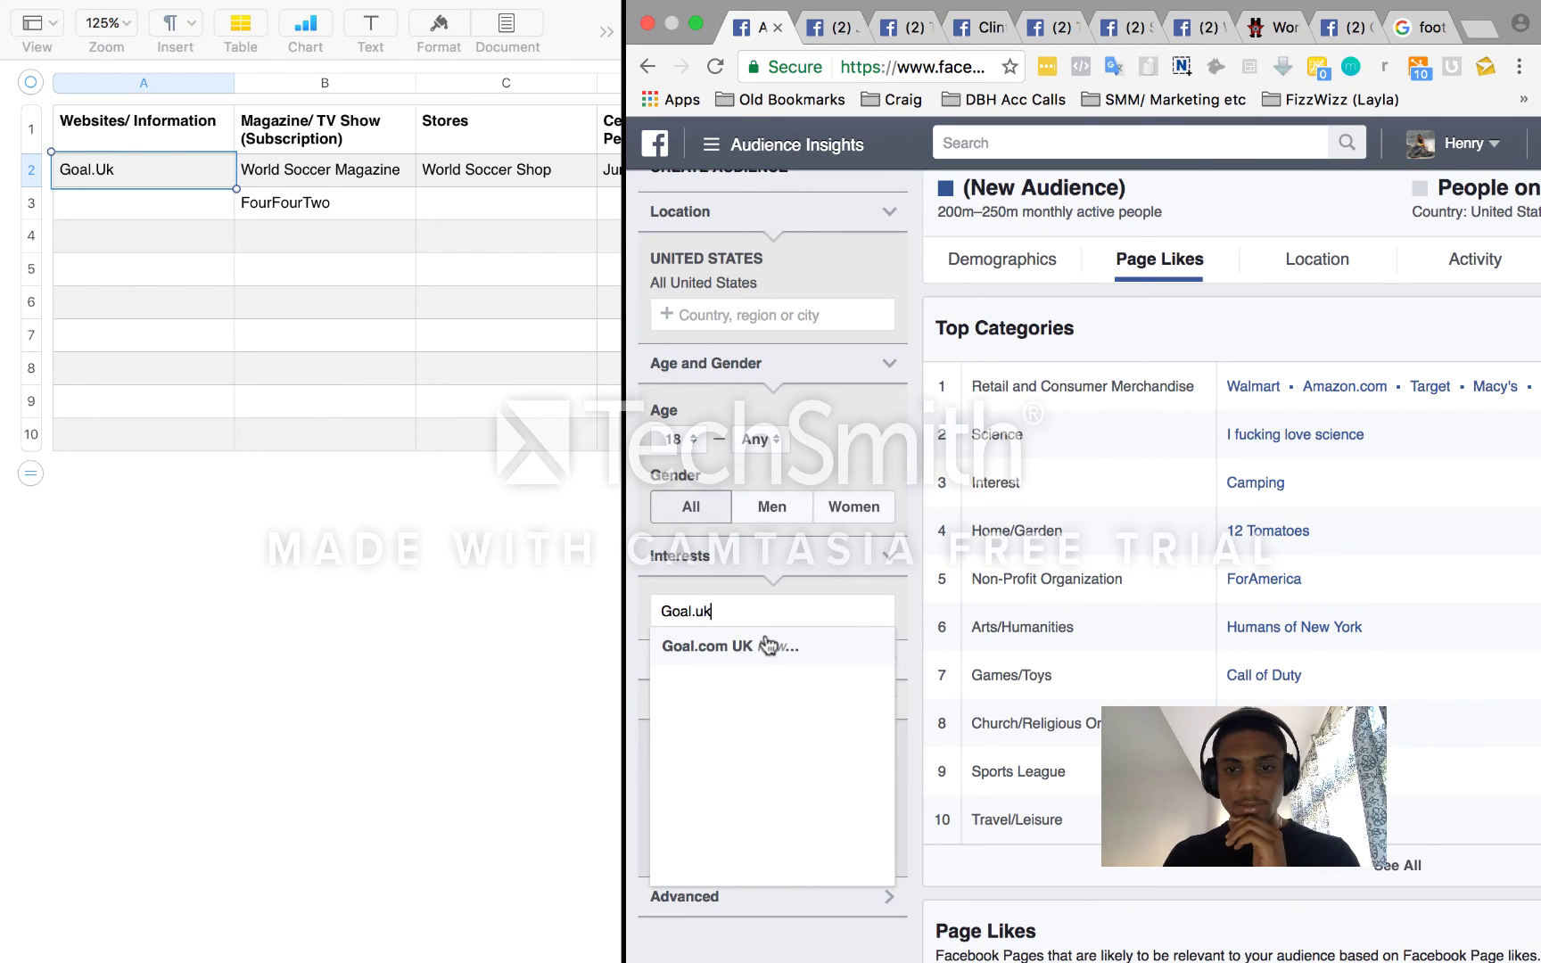
pyautogui.click(768, 645)
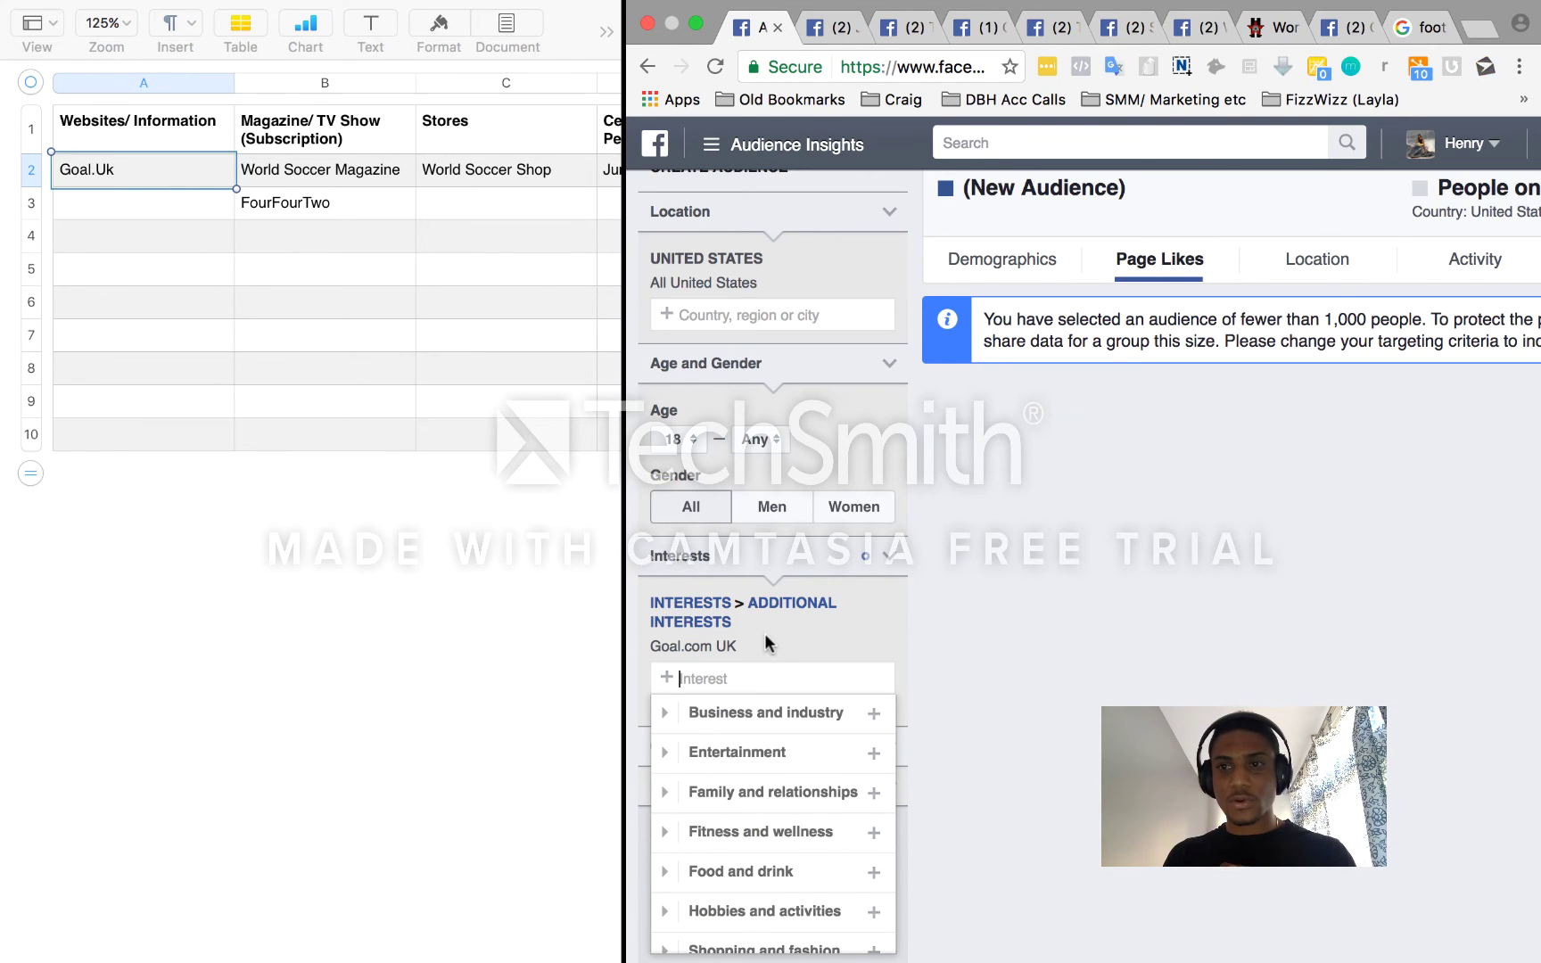
# Close the Jürgen Klinsmann Facebook tab
pyautogui.click(846, 27)
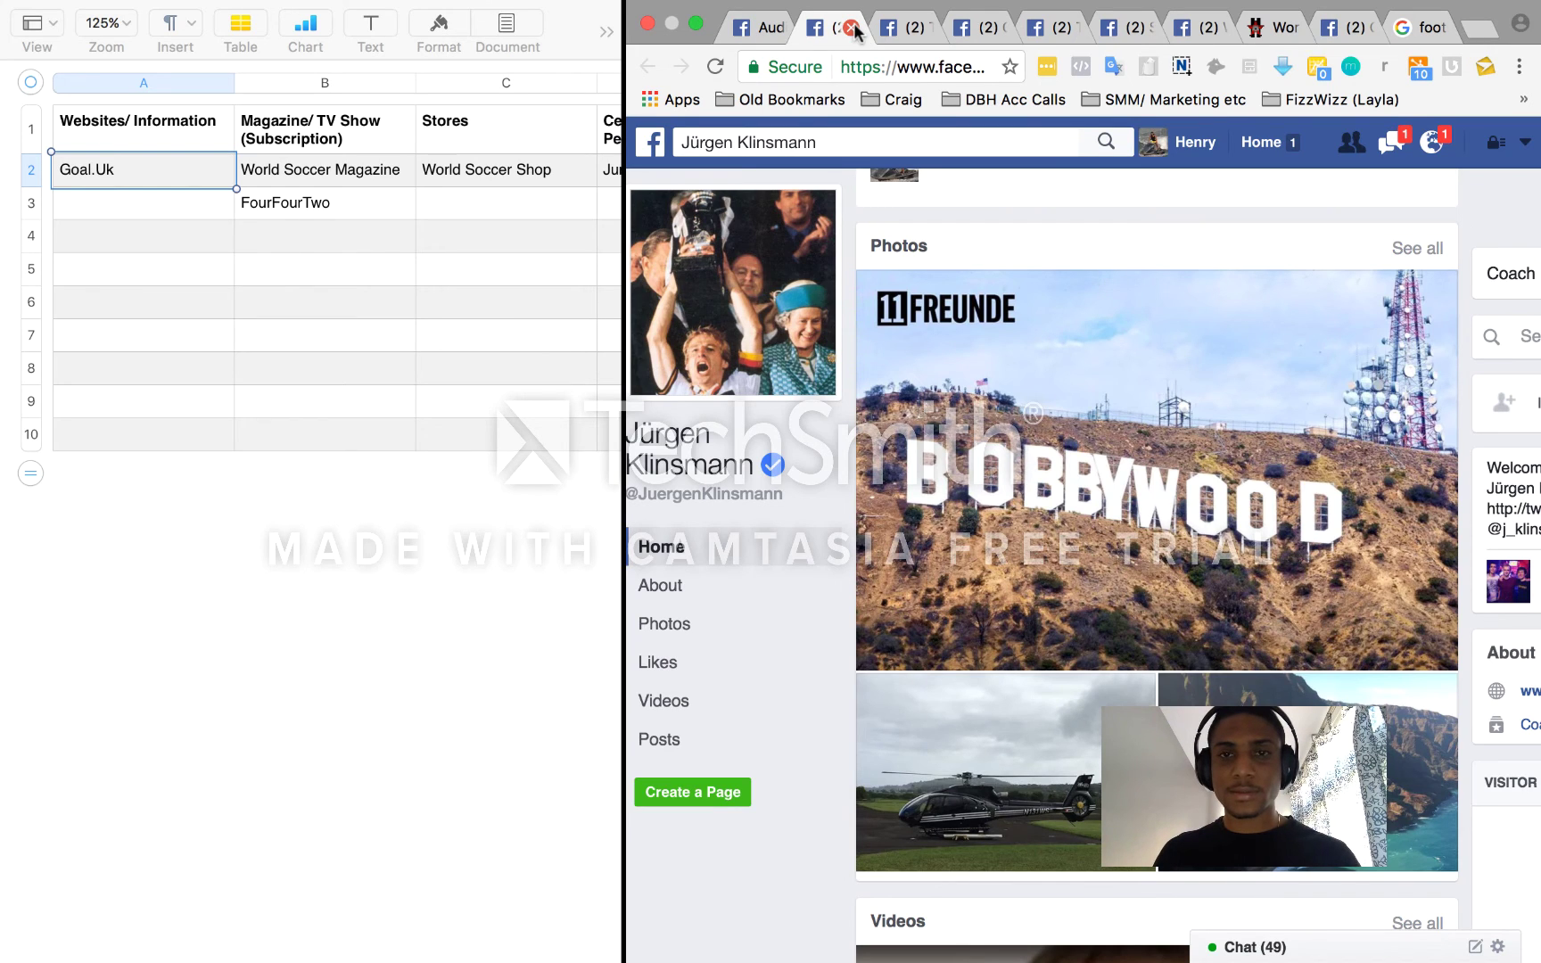
pyautogui.click(852, 28)
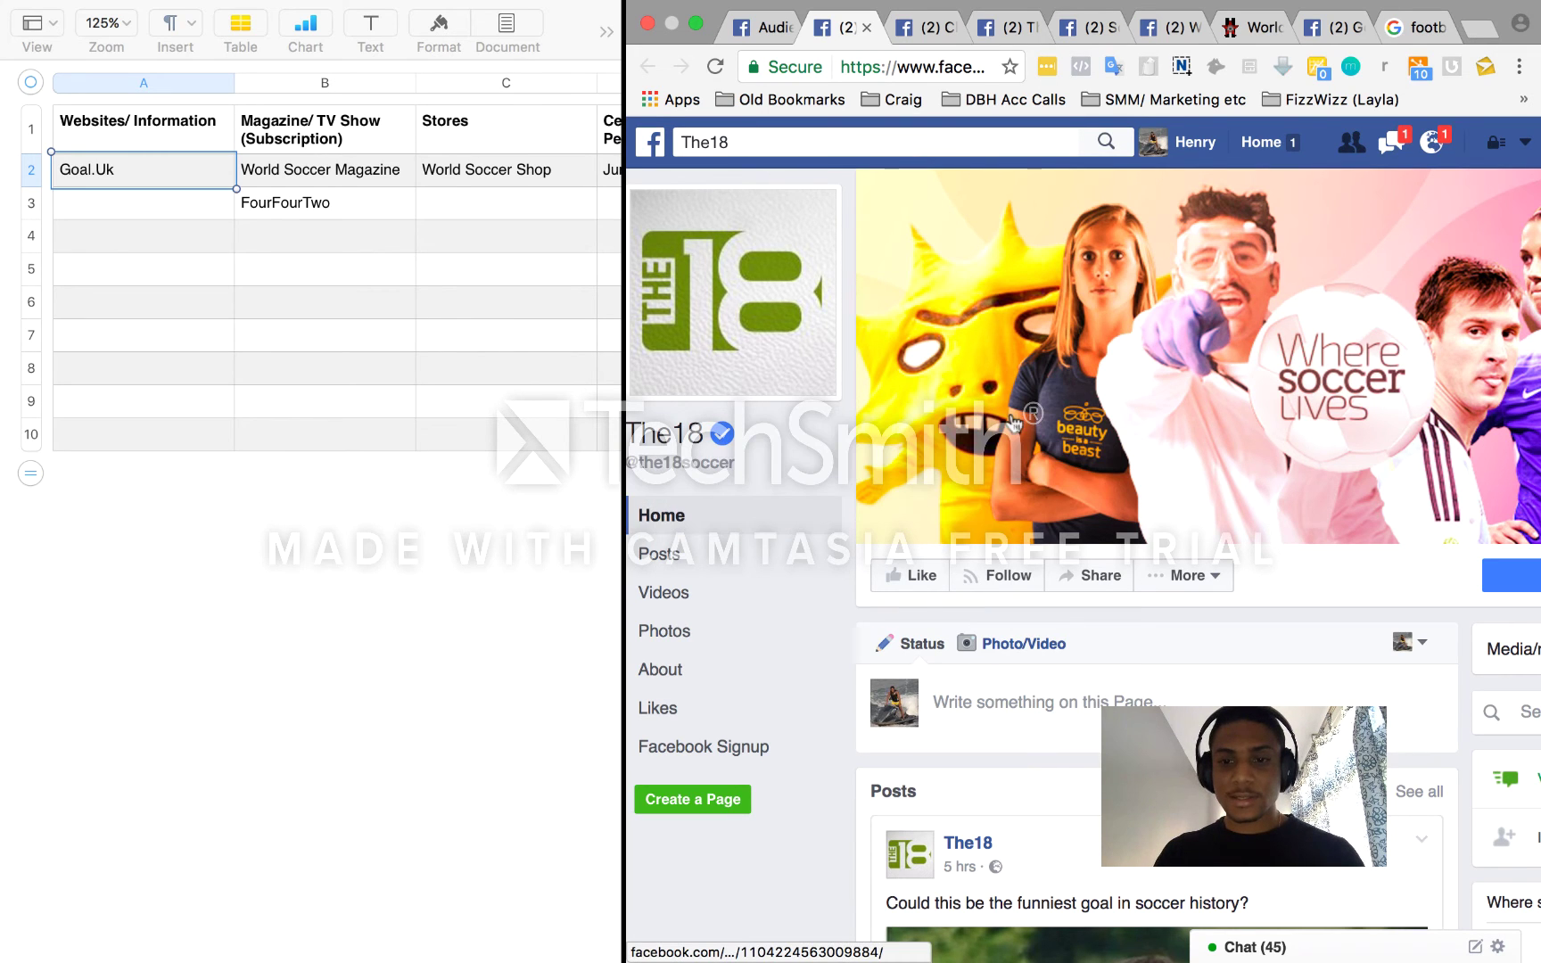
pyautogui.scroll(-8, 990, 437)
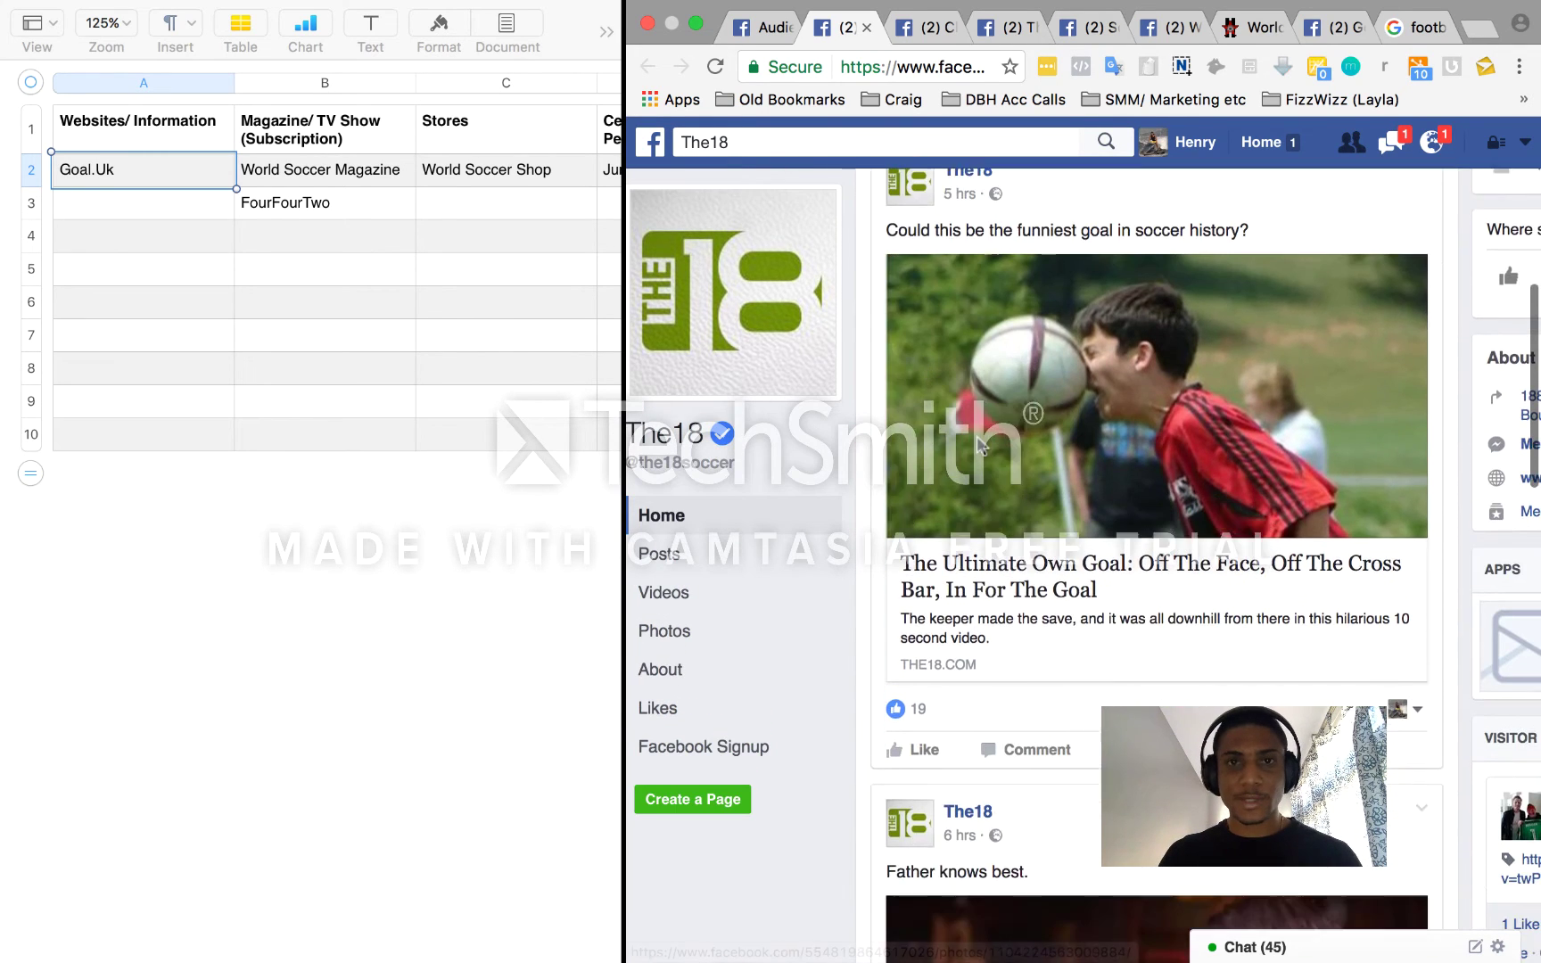
# Remove the Goal.com UK interest and clear the typed the18.com search text
pyautogui.click(754, 28)
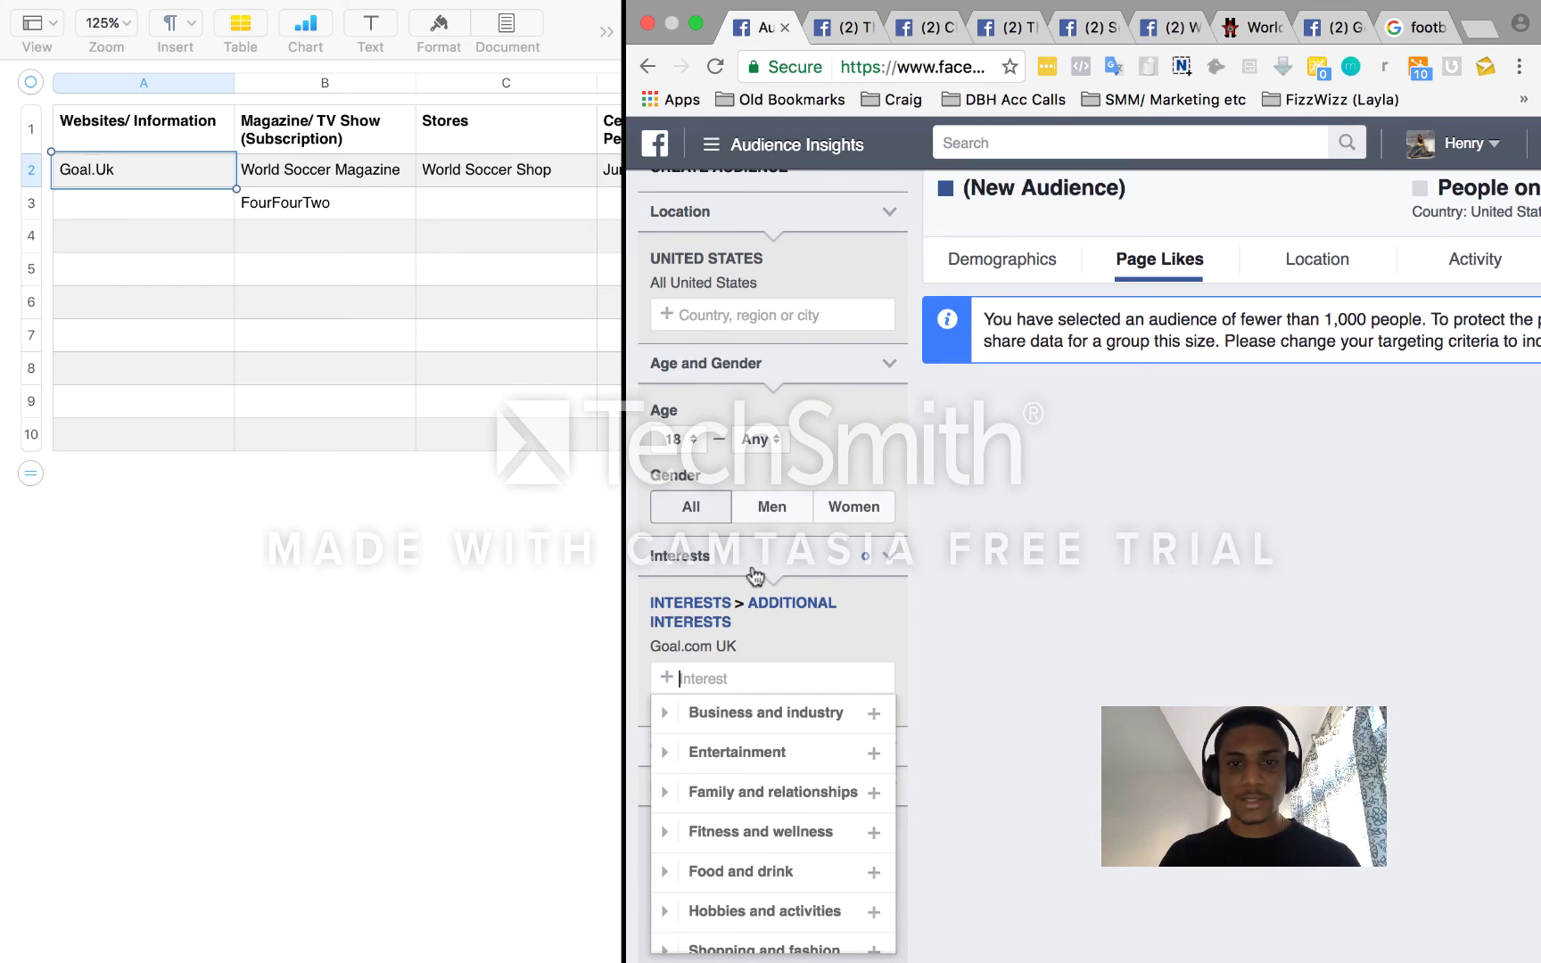
pyautogui.moveTo(865, 644)
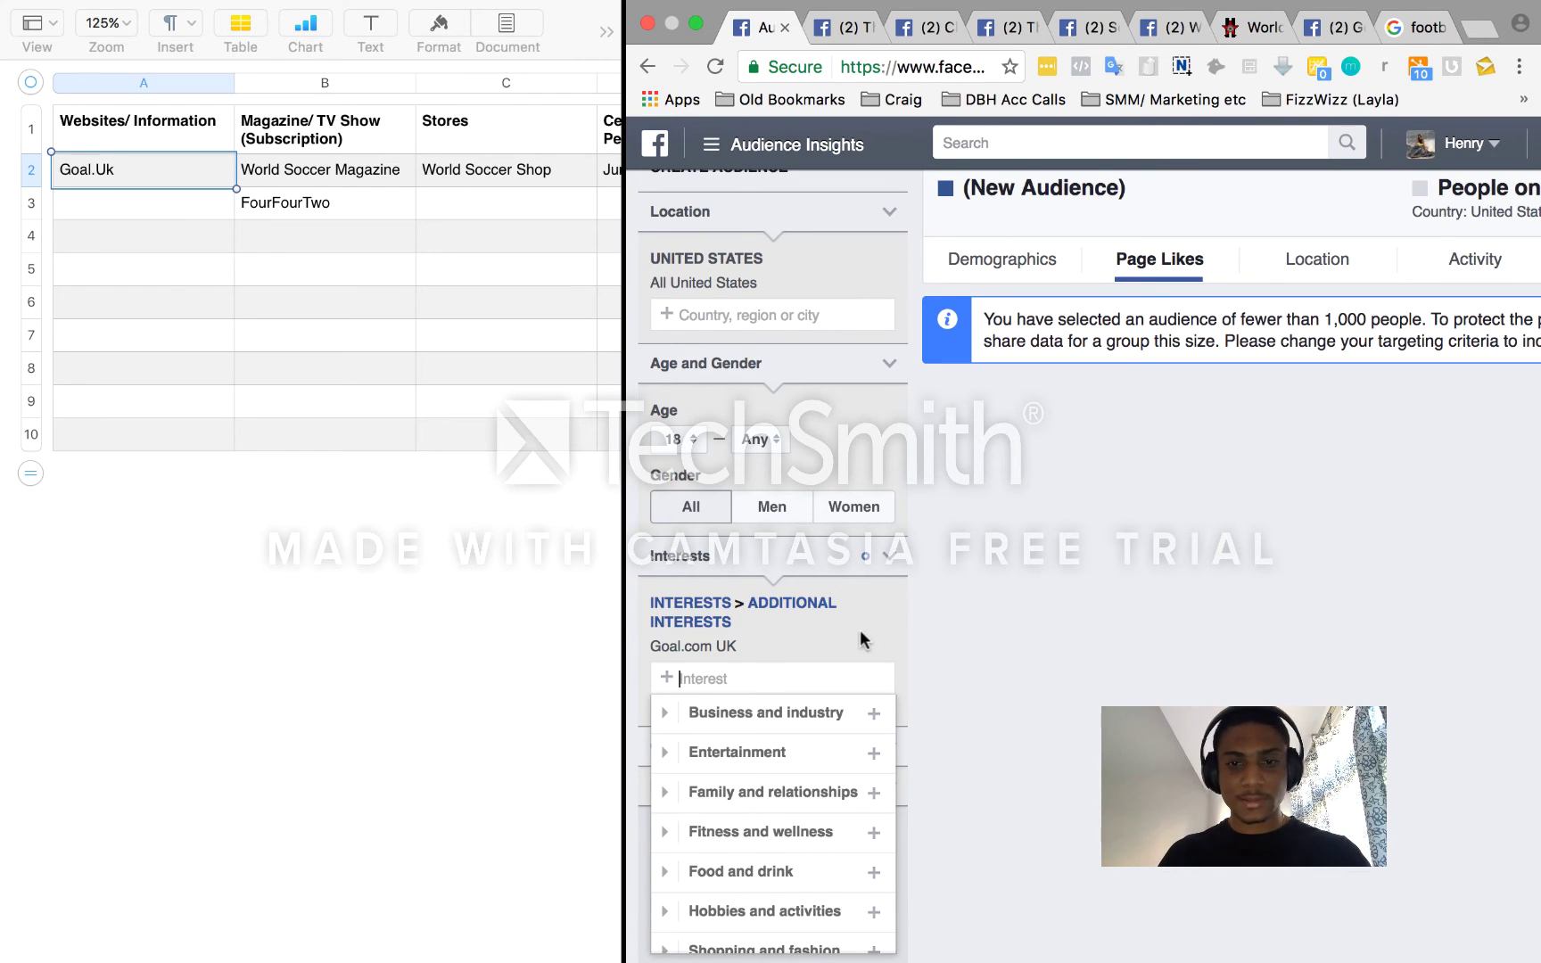
pyautogui.click(727, 658)
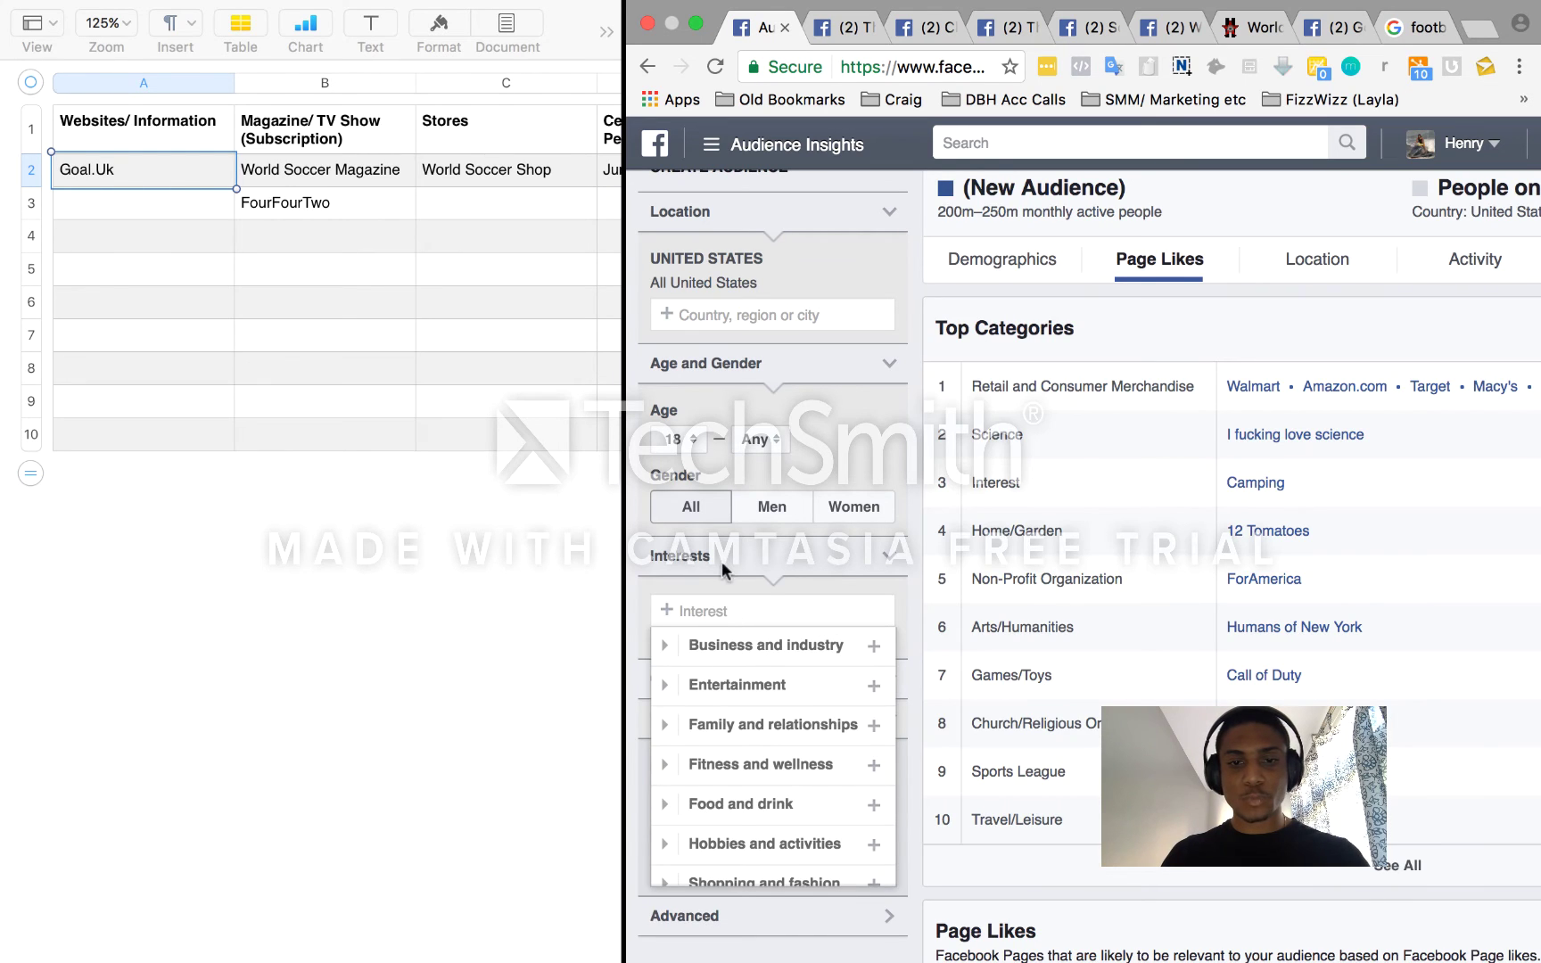
pyautogui.write('the18')
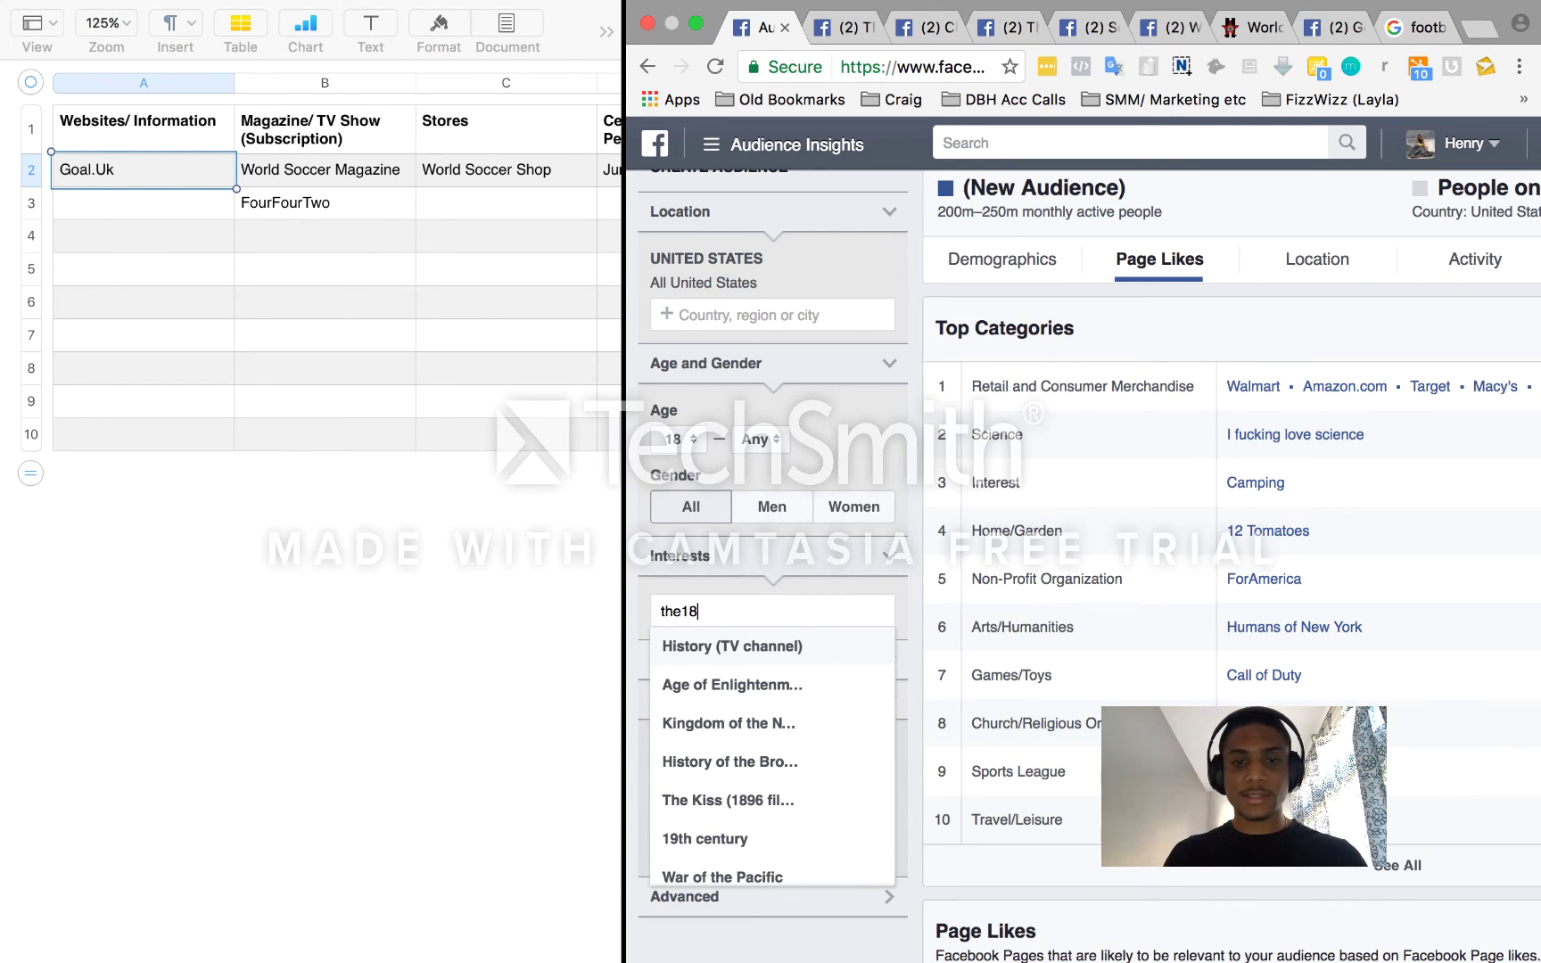
pyautogui.write('.com')
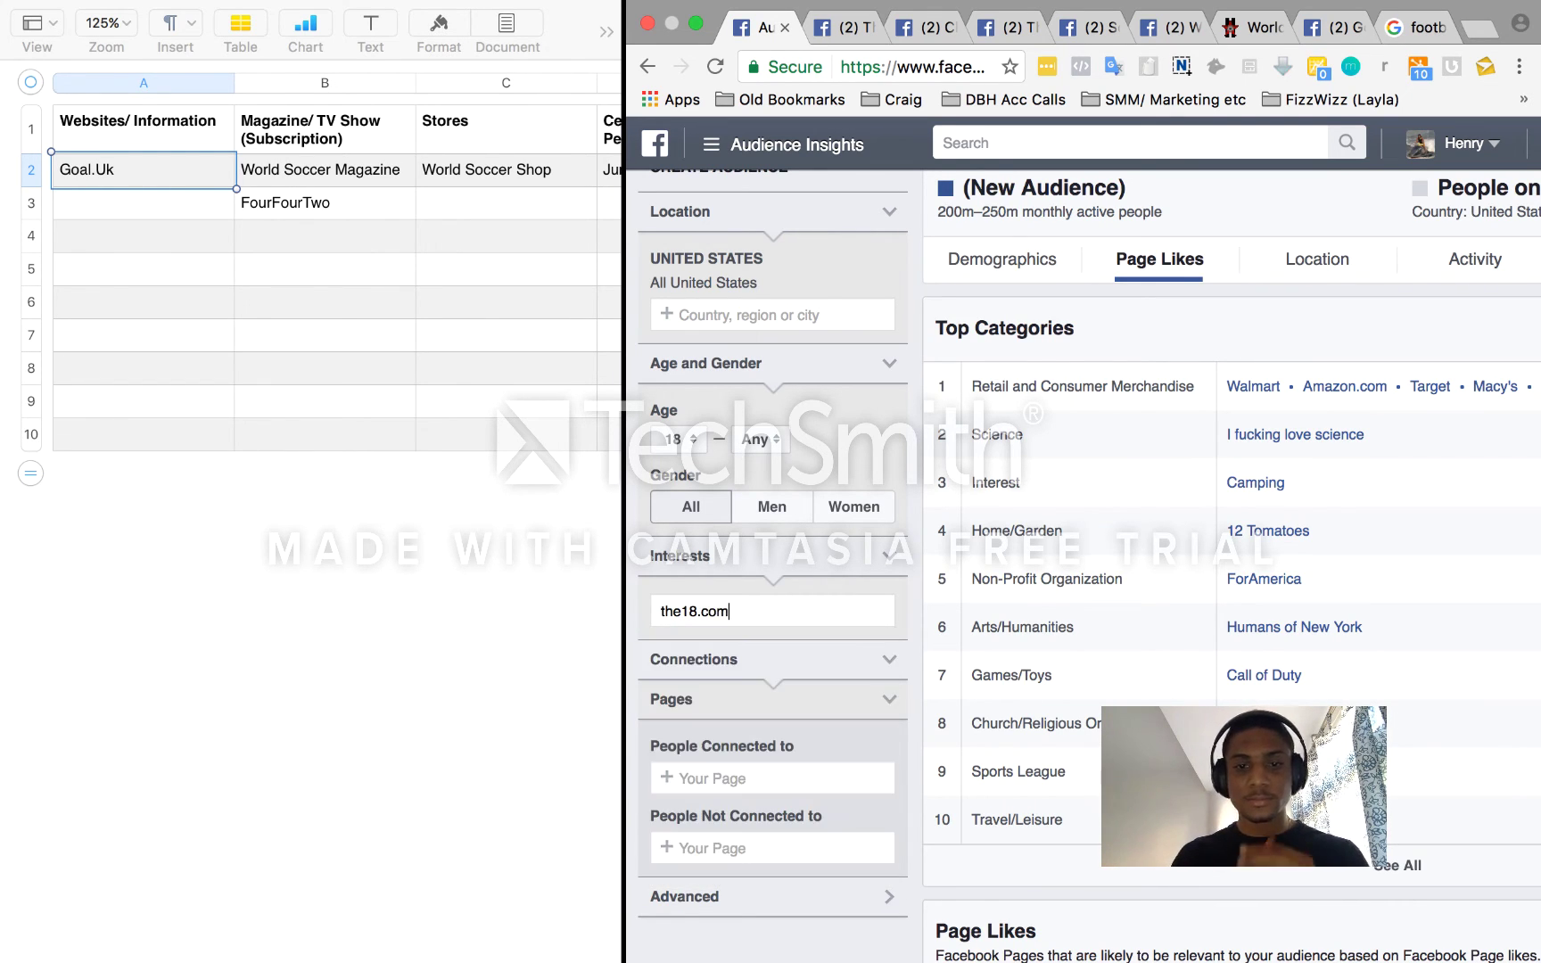
pyautogui.moveTo(751, 616); pyautogui.dragTo(635, 608)
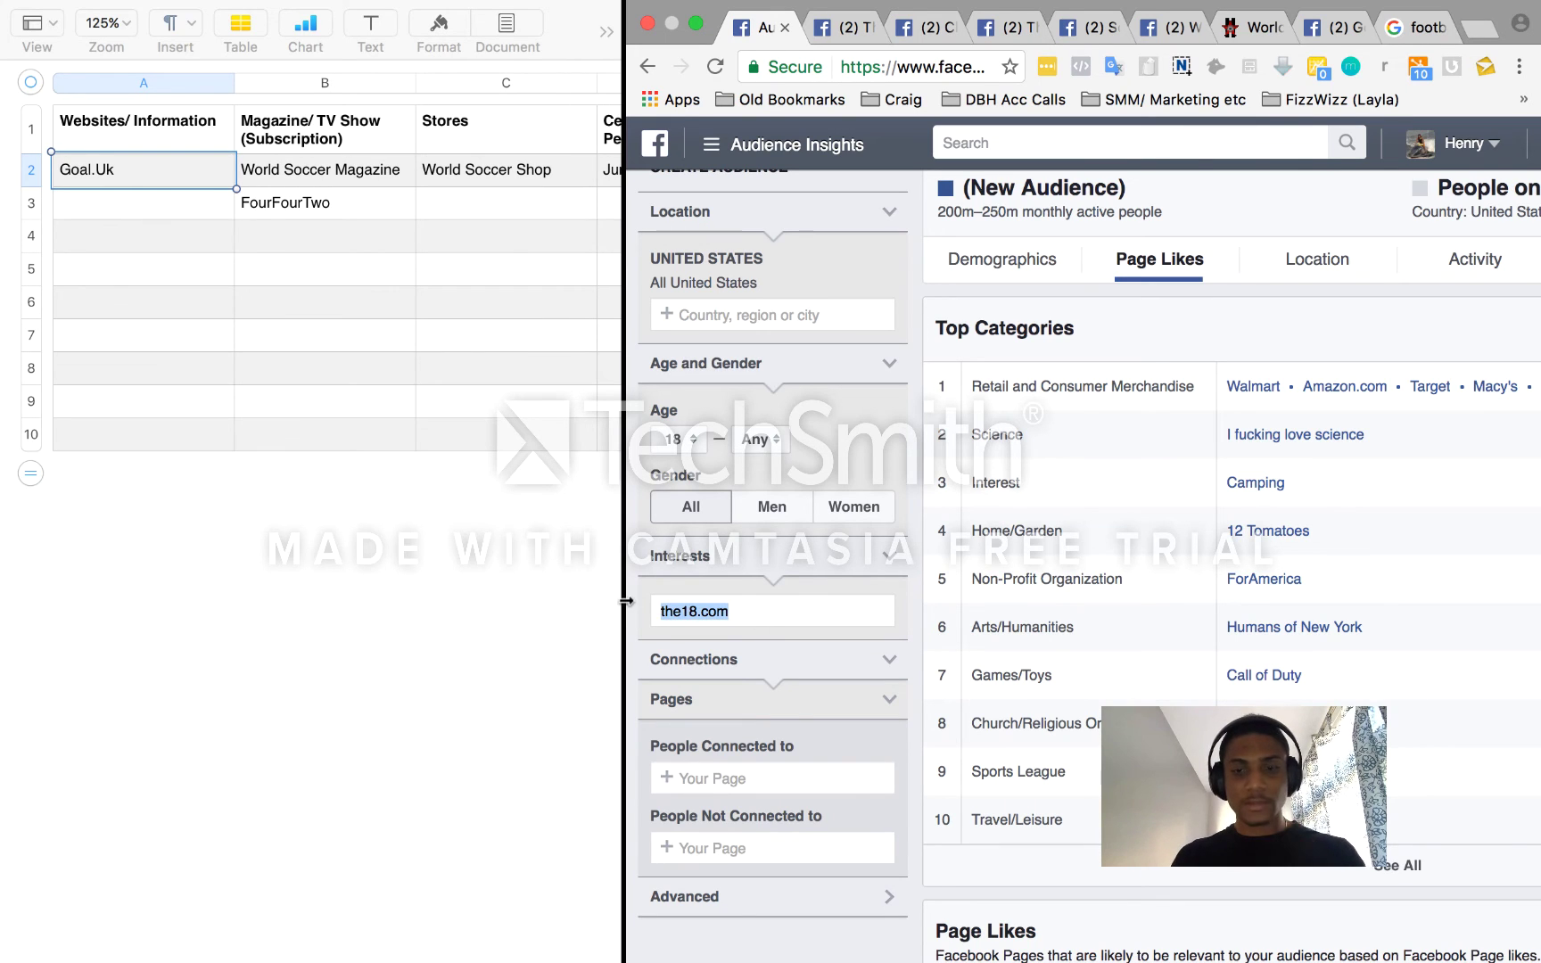
pyautogui.press('BackSpace')
# Switch to Clint Dempsey's Facebook page and scroll through his feed
pyautogui.click(925, 25)
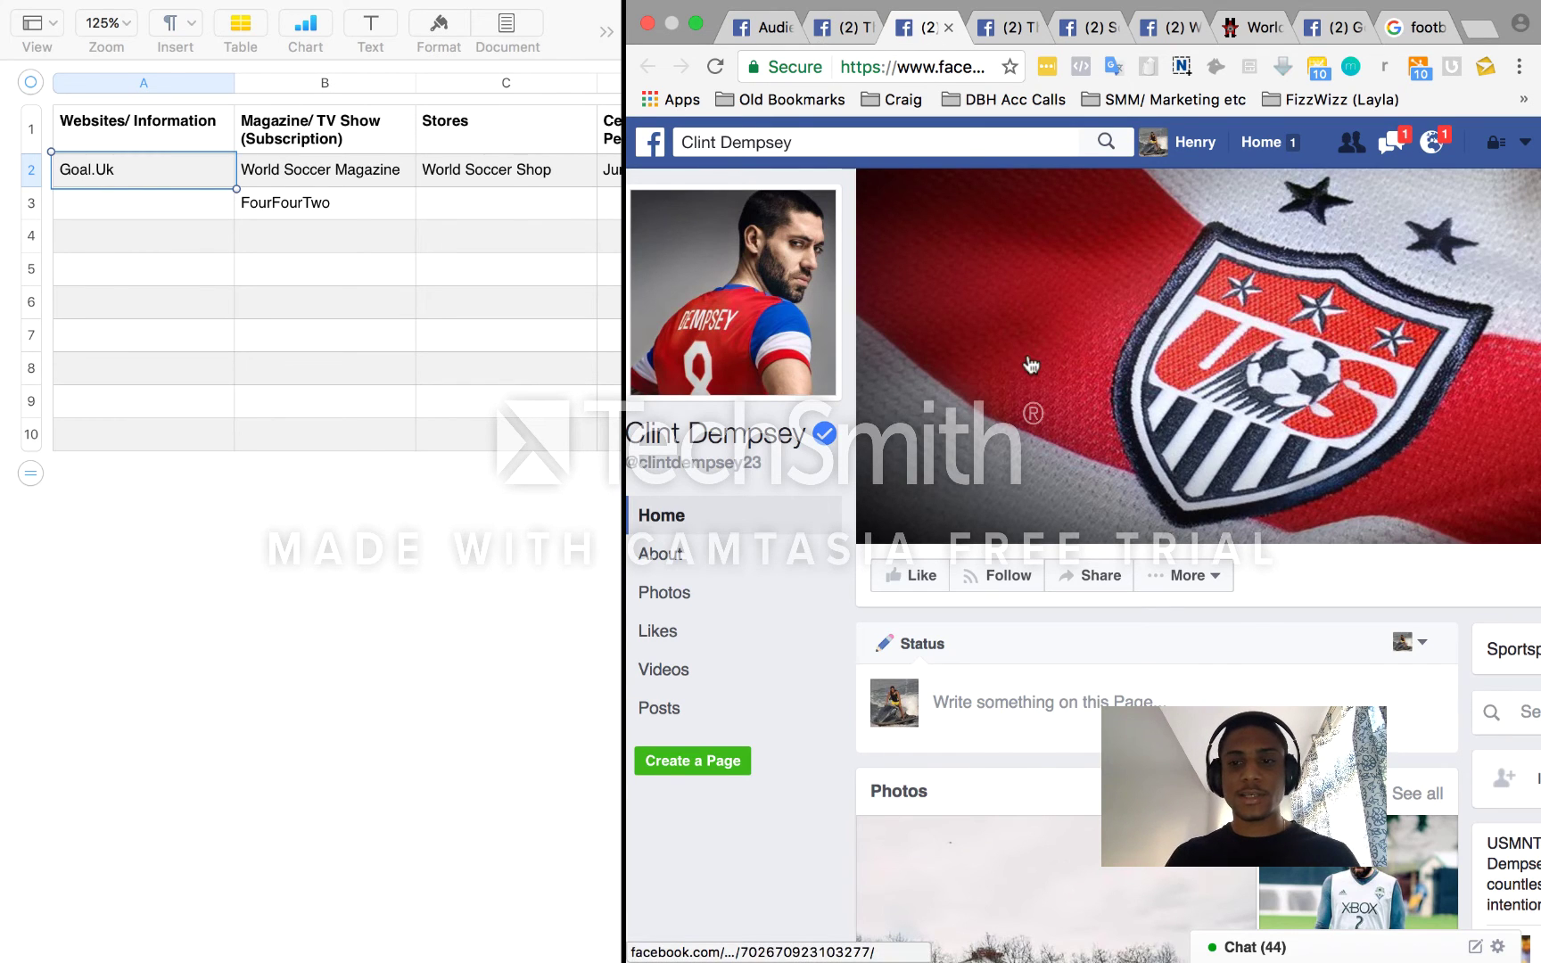
pyautogui.scroll(-5, 1026, 361)
pyautogui.scroll(-5, 1118, 644)
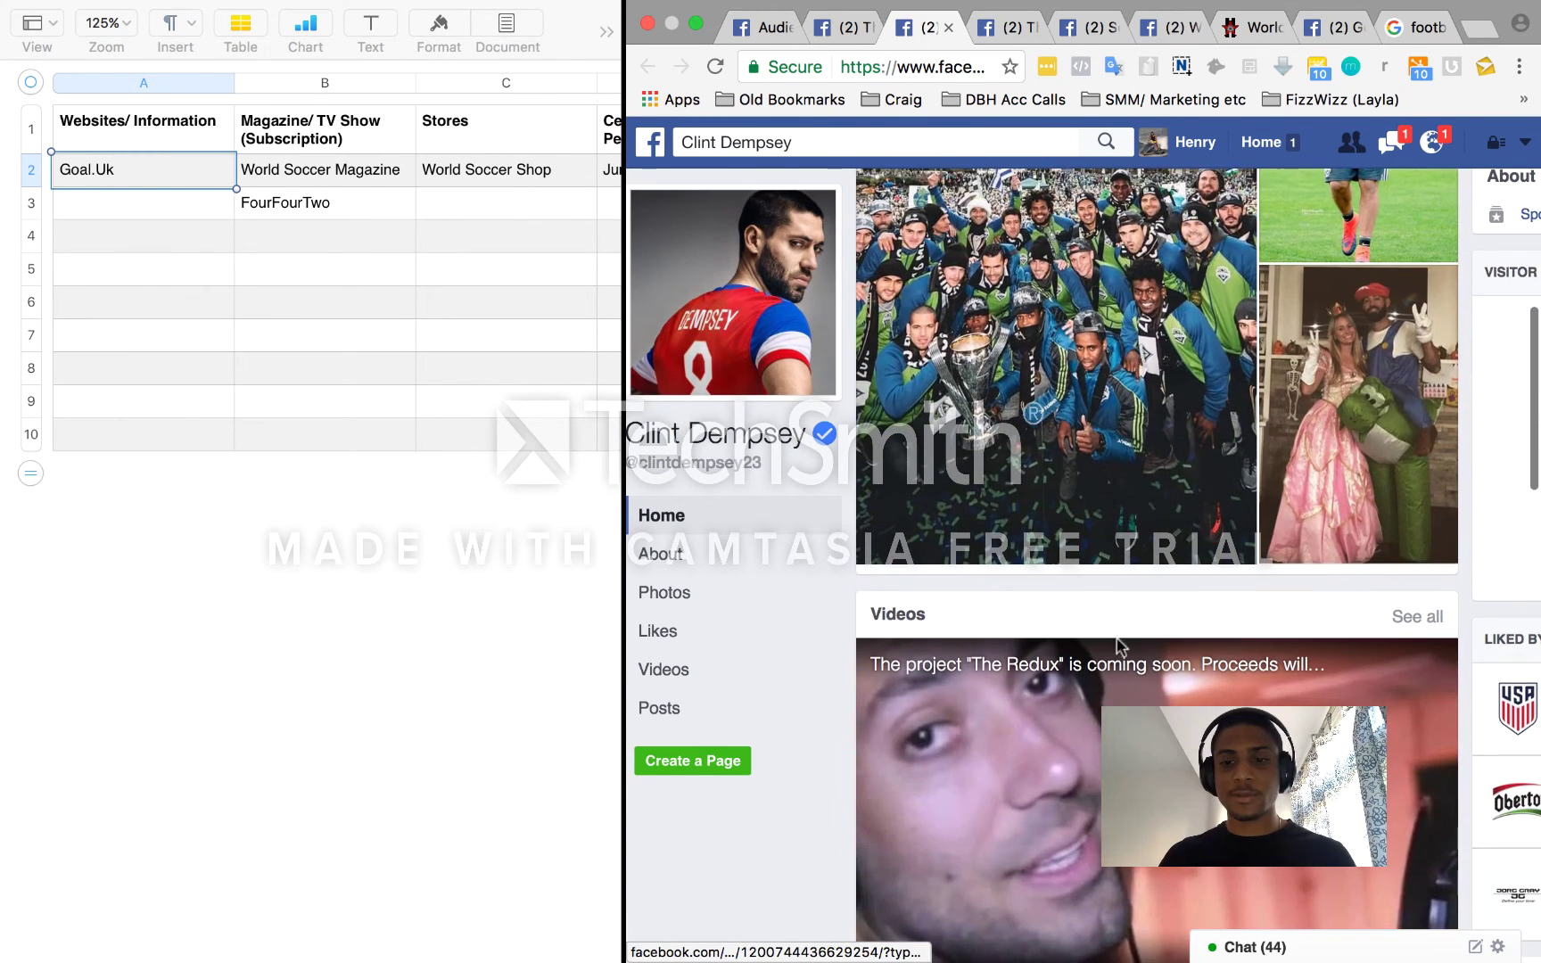
# Enter 'clint Demsey' in Numbers cell D3 under Celebrities
pyautogui.click(770, 36)
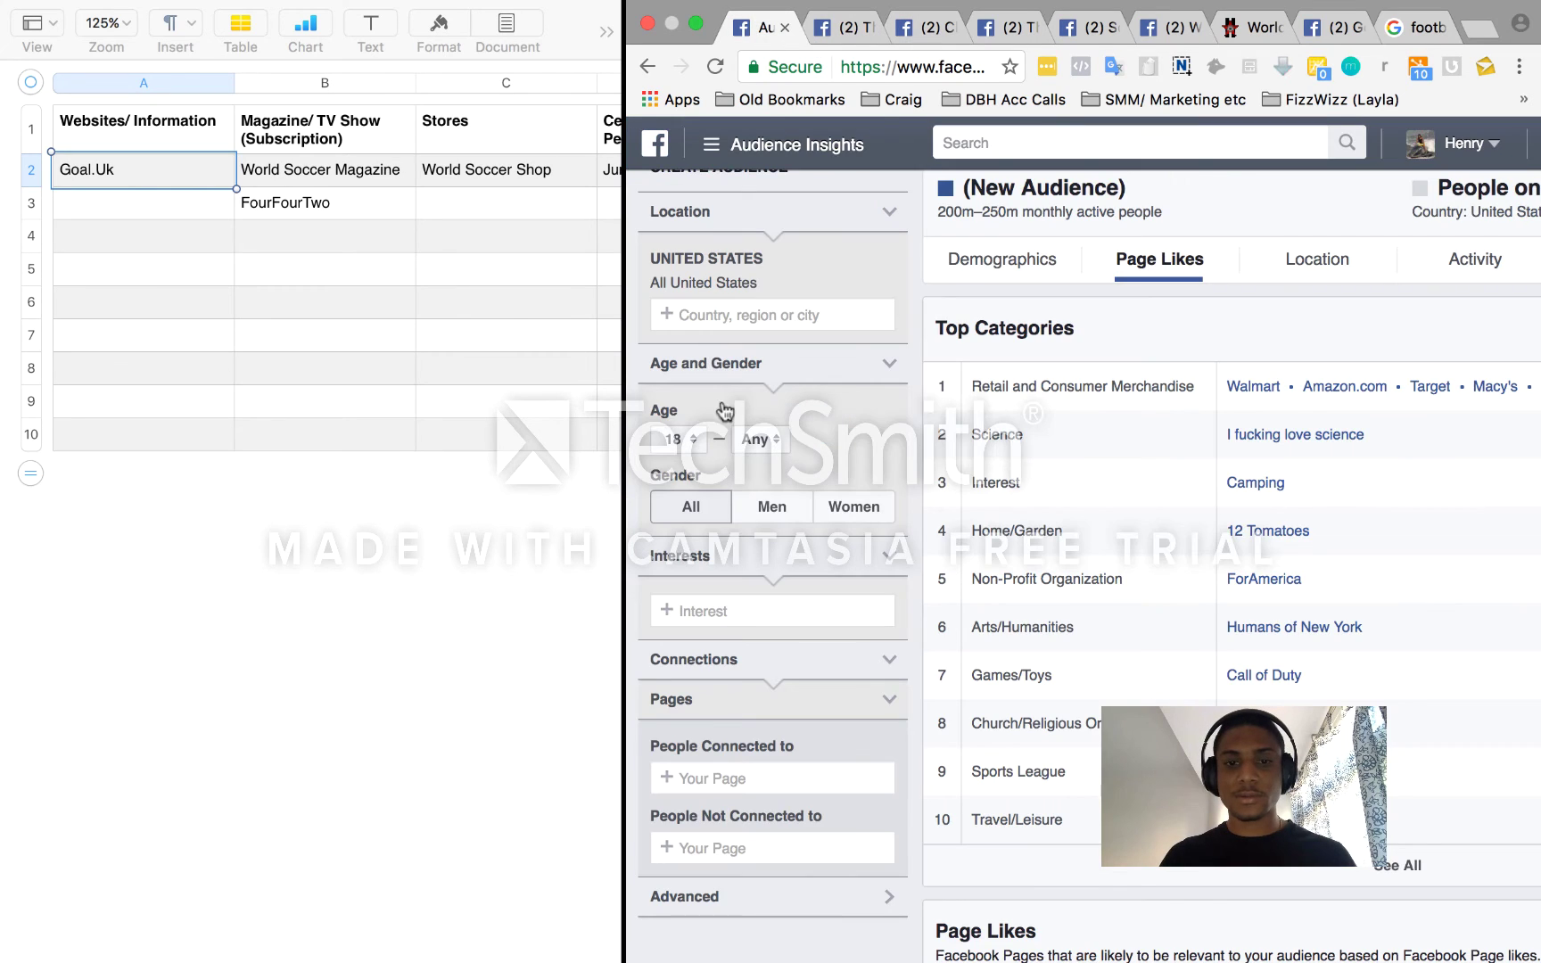
pyautogui.hscroll(2, 410, 249)
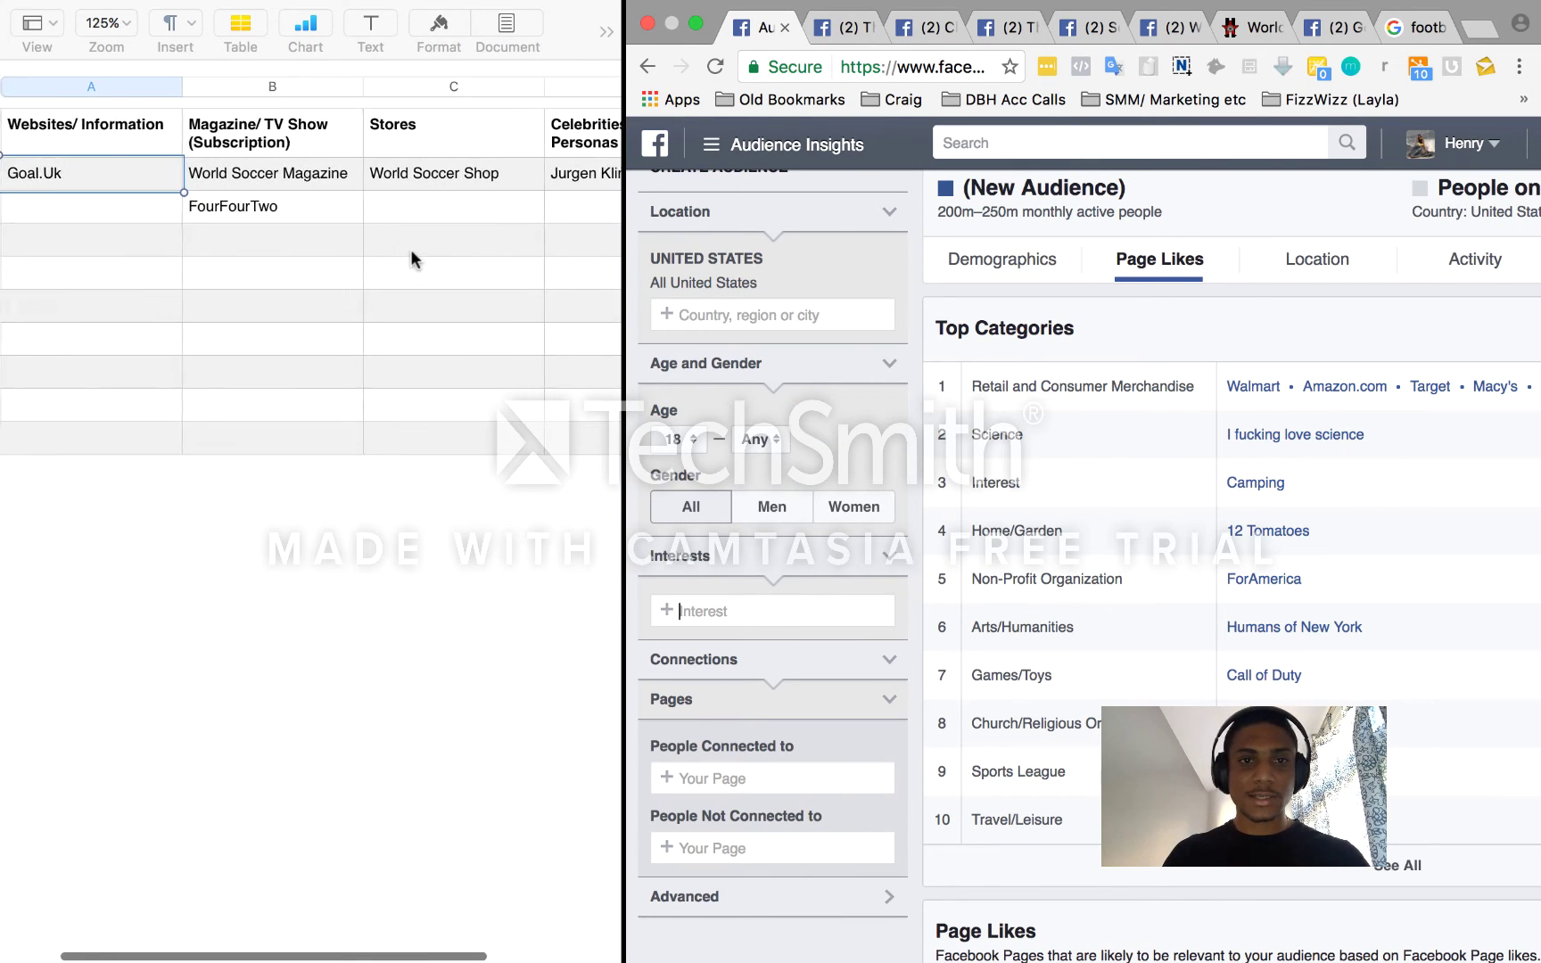
pyautogui.doubleClick(553, 202)
pyautogui.write('clint Demsey')
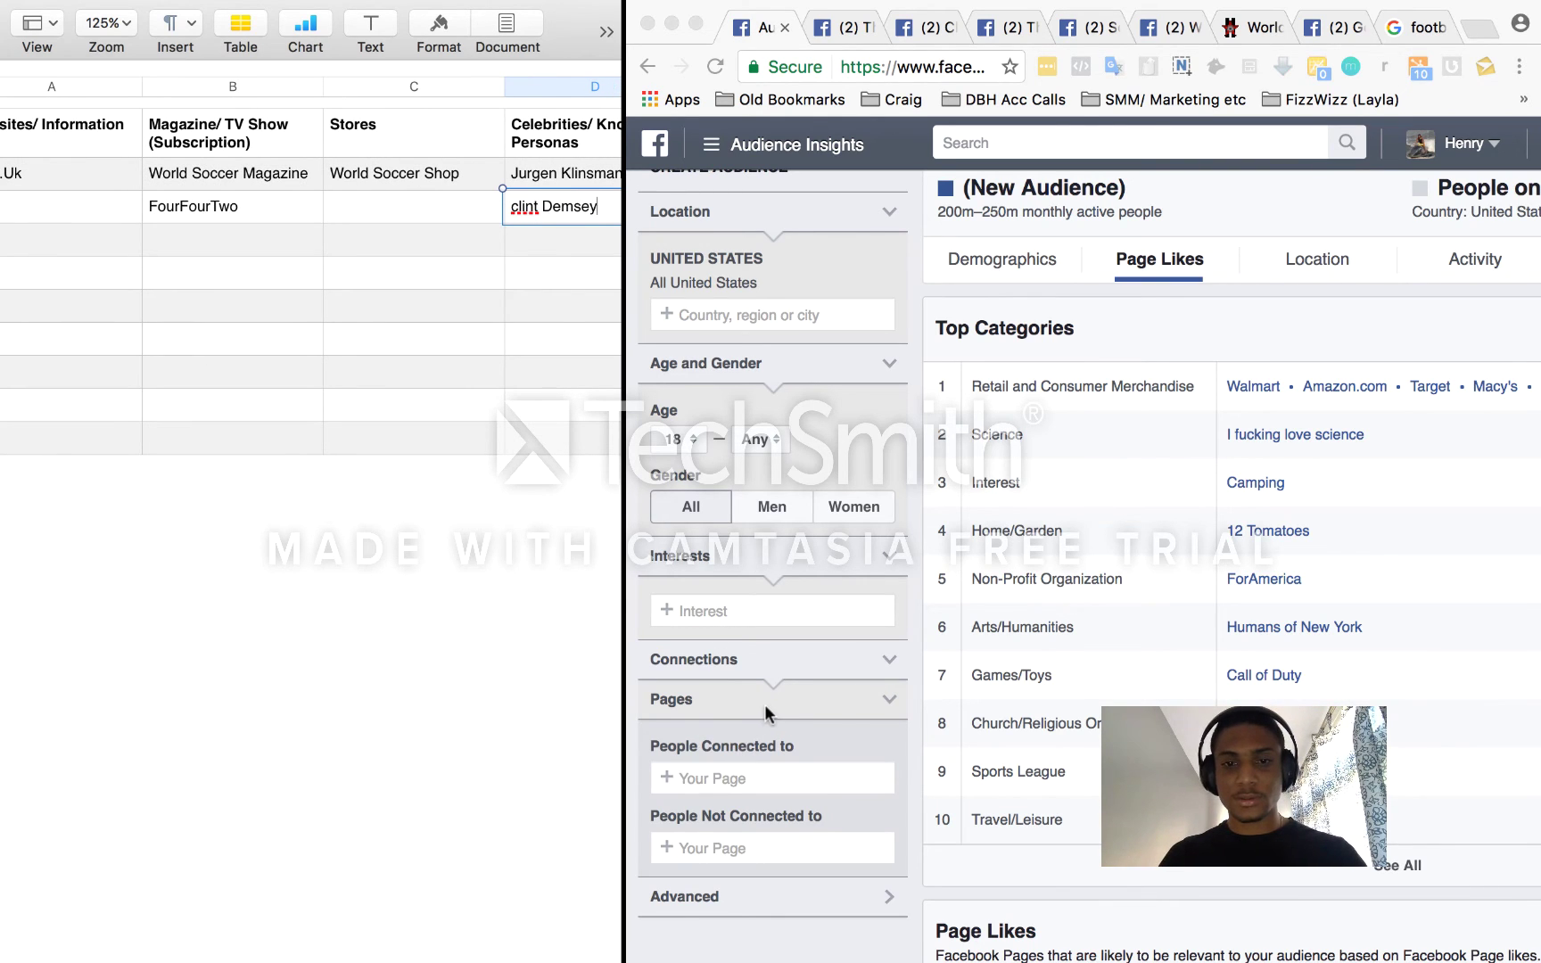
# Start an Audience Insights interest search for Clint Dempsey, correcting the misspelling
pyautogui.click(755, 746)
pyautogui.click(724, 610)
pyautogui.write('Cl')
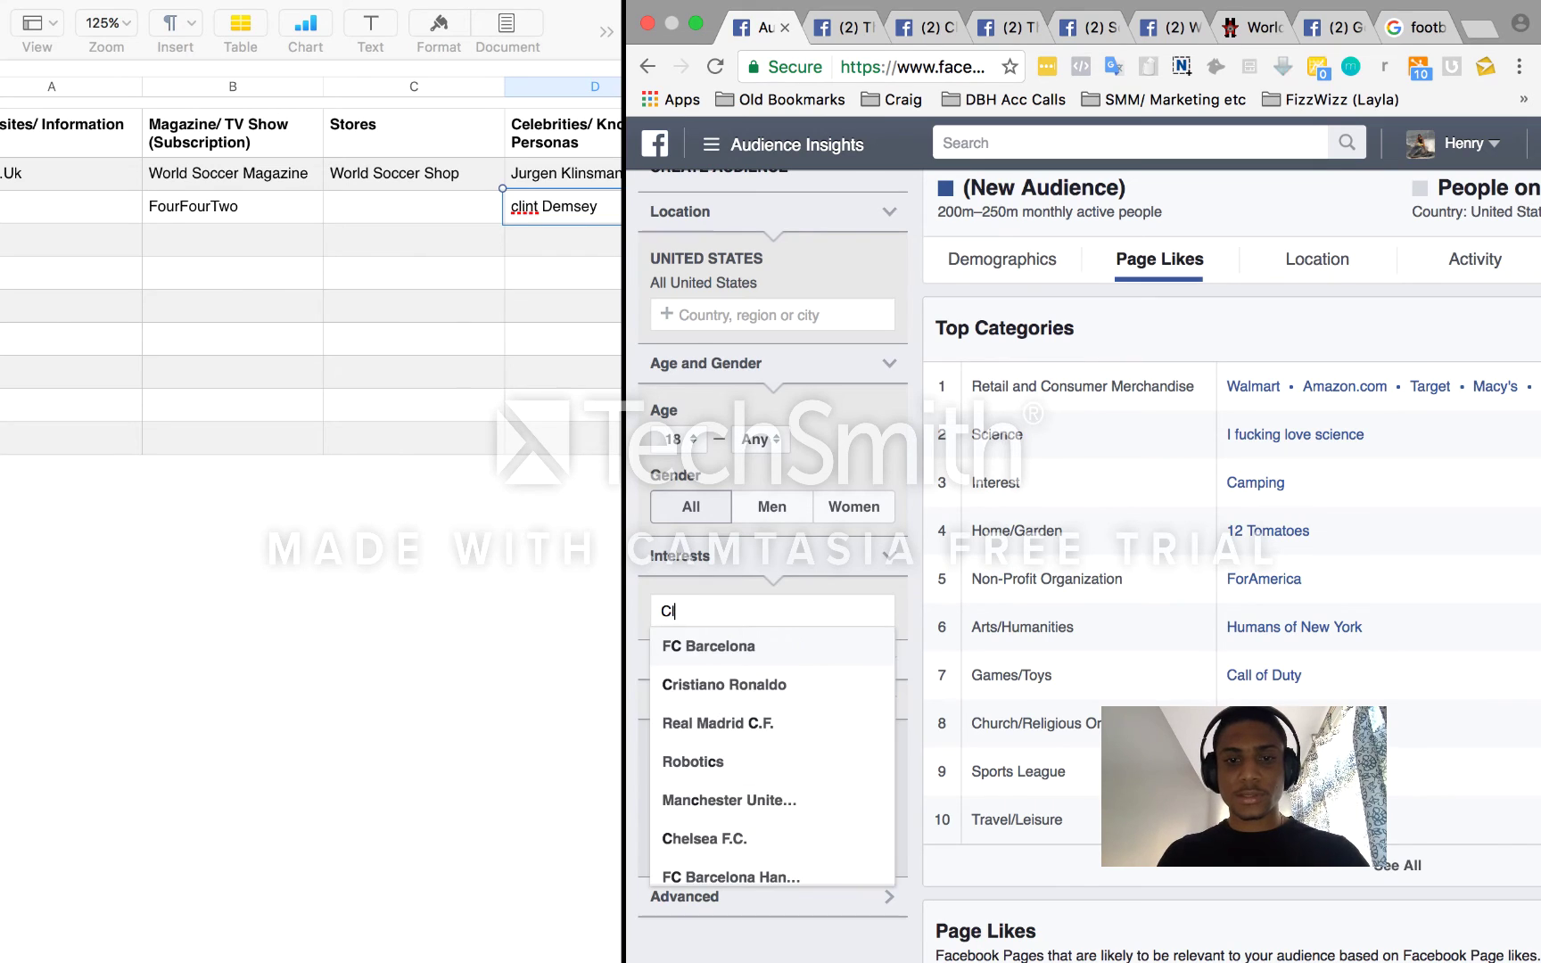
pyautogui.write('int Demse')
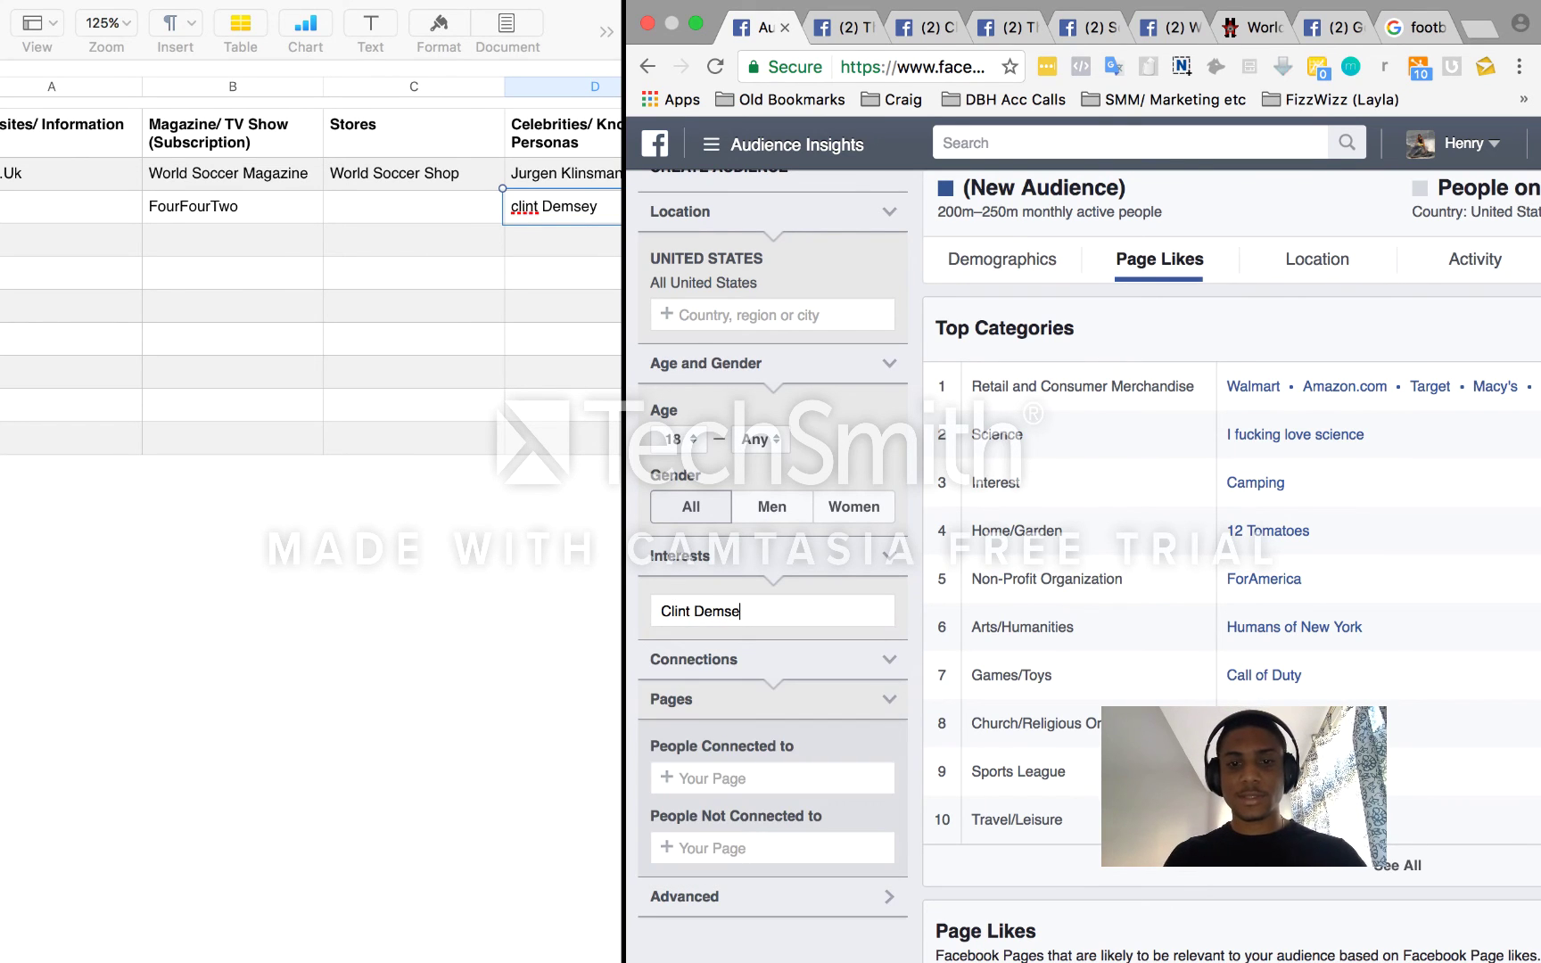
pyautogui.press('BackSpace')
# Add Clint Dempsey as the interest and review the 350K–400K audience and Page Likes
pyautogui.write('p')
pyautogui.click(763, 649)
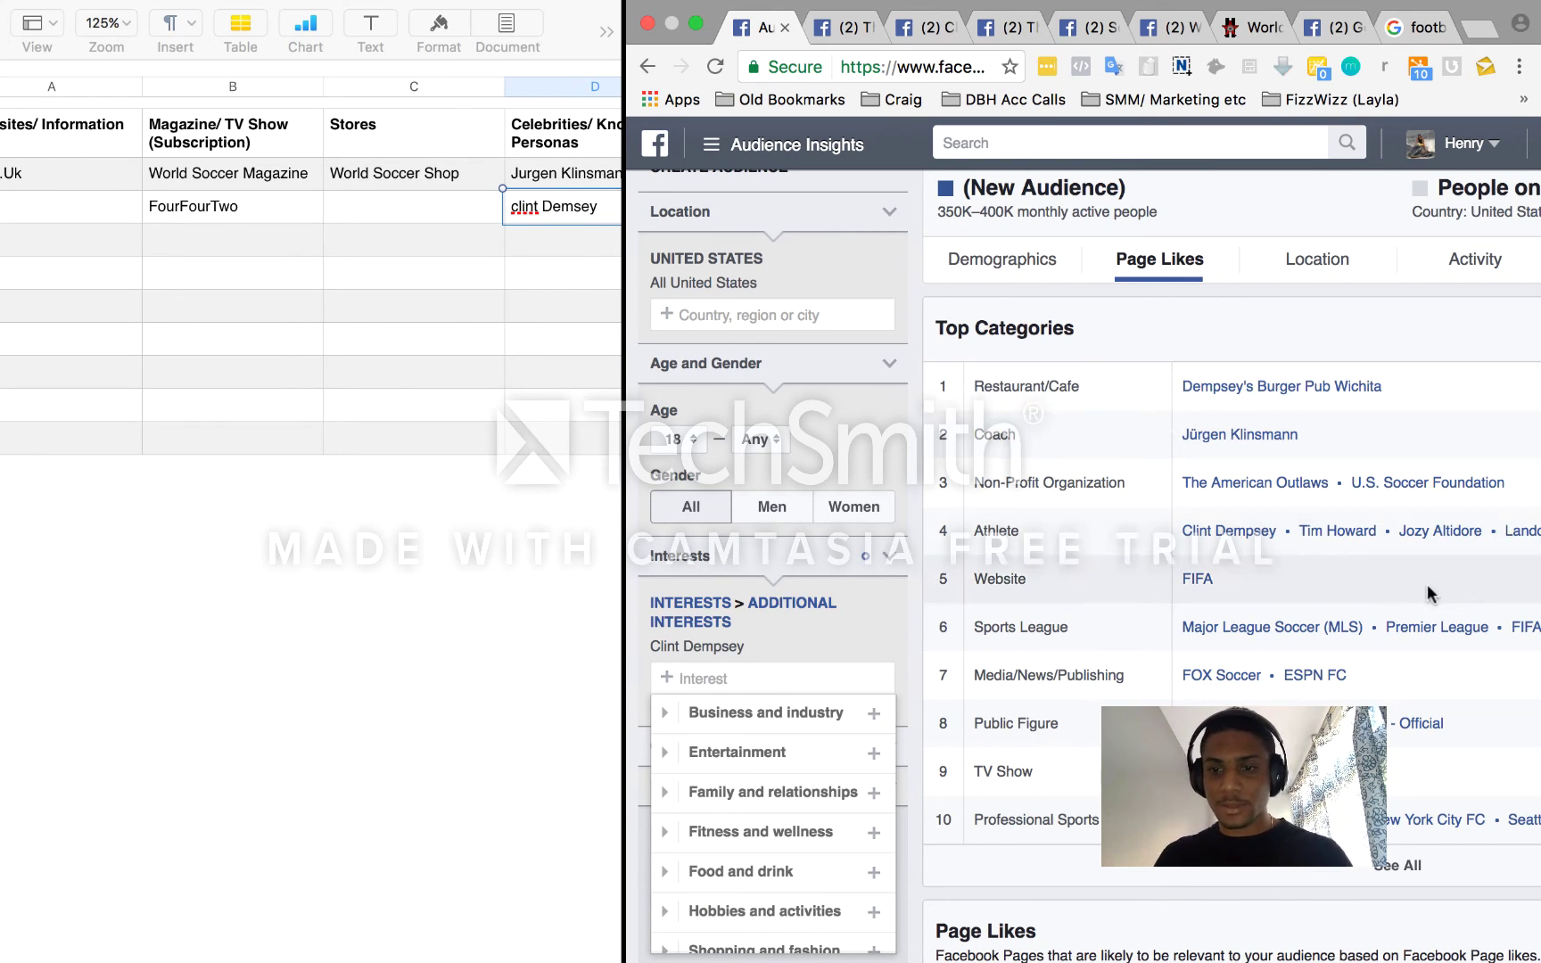
pyautogui.hscroll(3, 1334, 593)
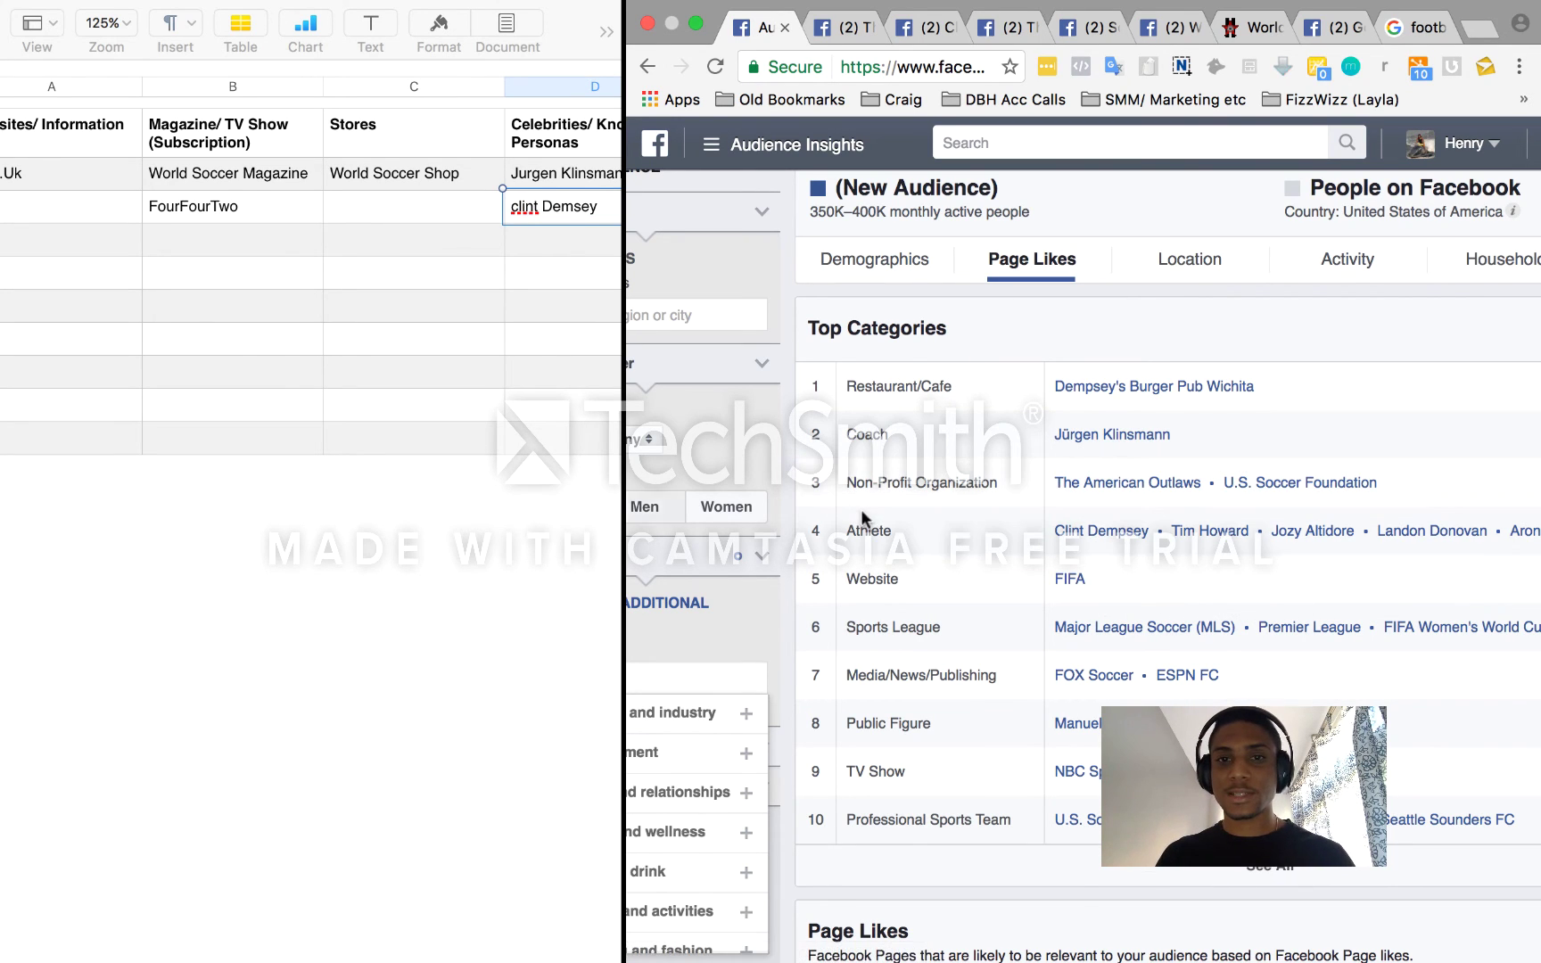
pyautogui.moveTo(886, 213); pyautogui.dragTo(810, 213)
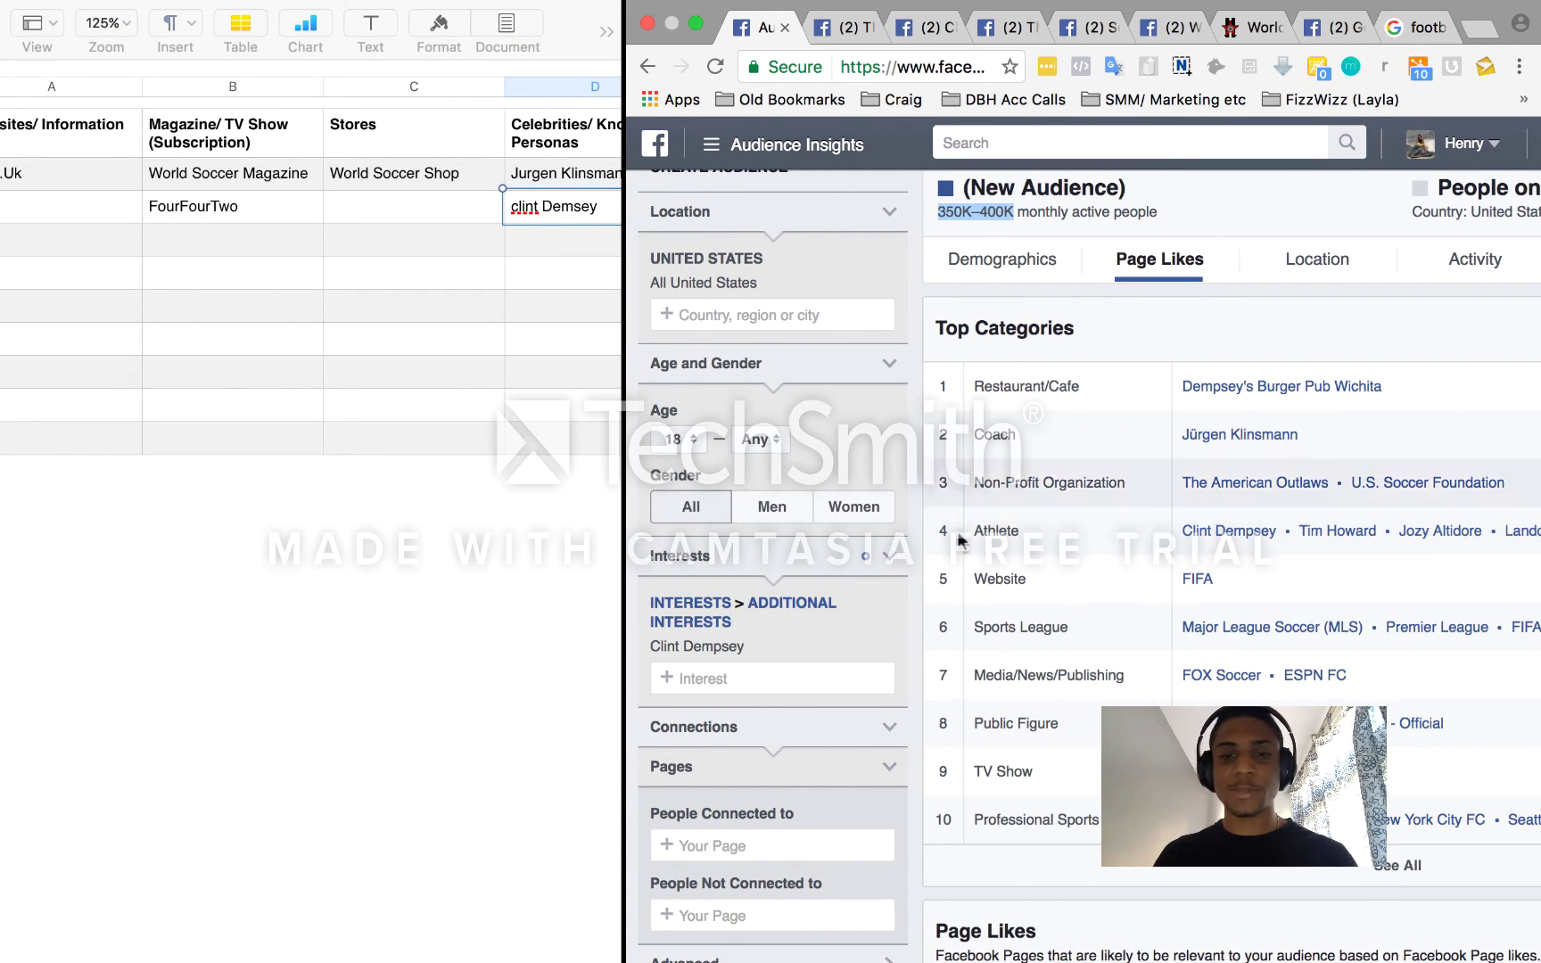
# Commit the 'clint Demsey' entry in D3 and scroll the sheet to show the full table
pyautogui.click(482, 278)
pyautogui.scroll(2, 482, 279)
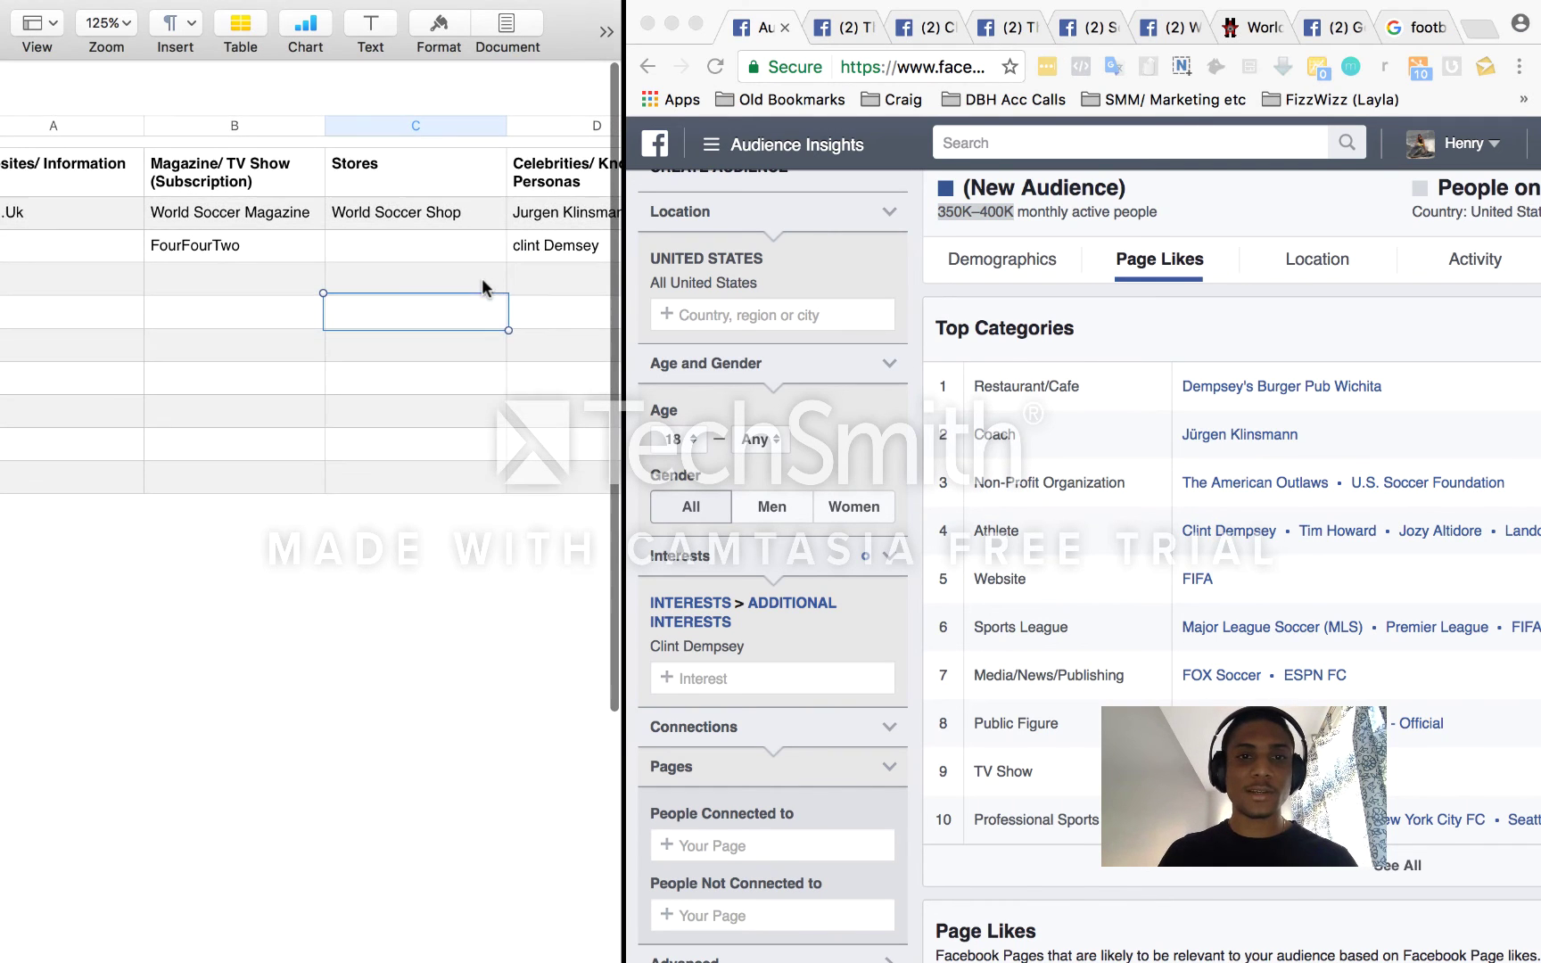
pyautogui.hscroll(-2, 76, 310)
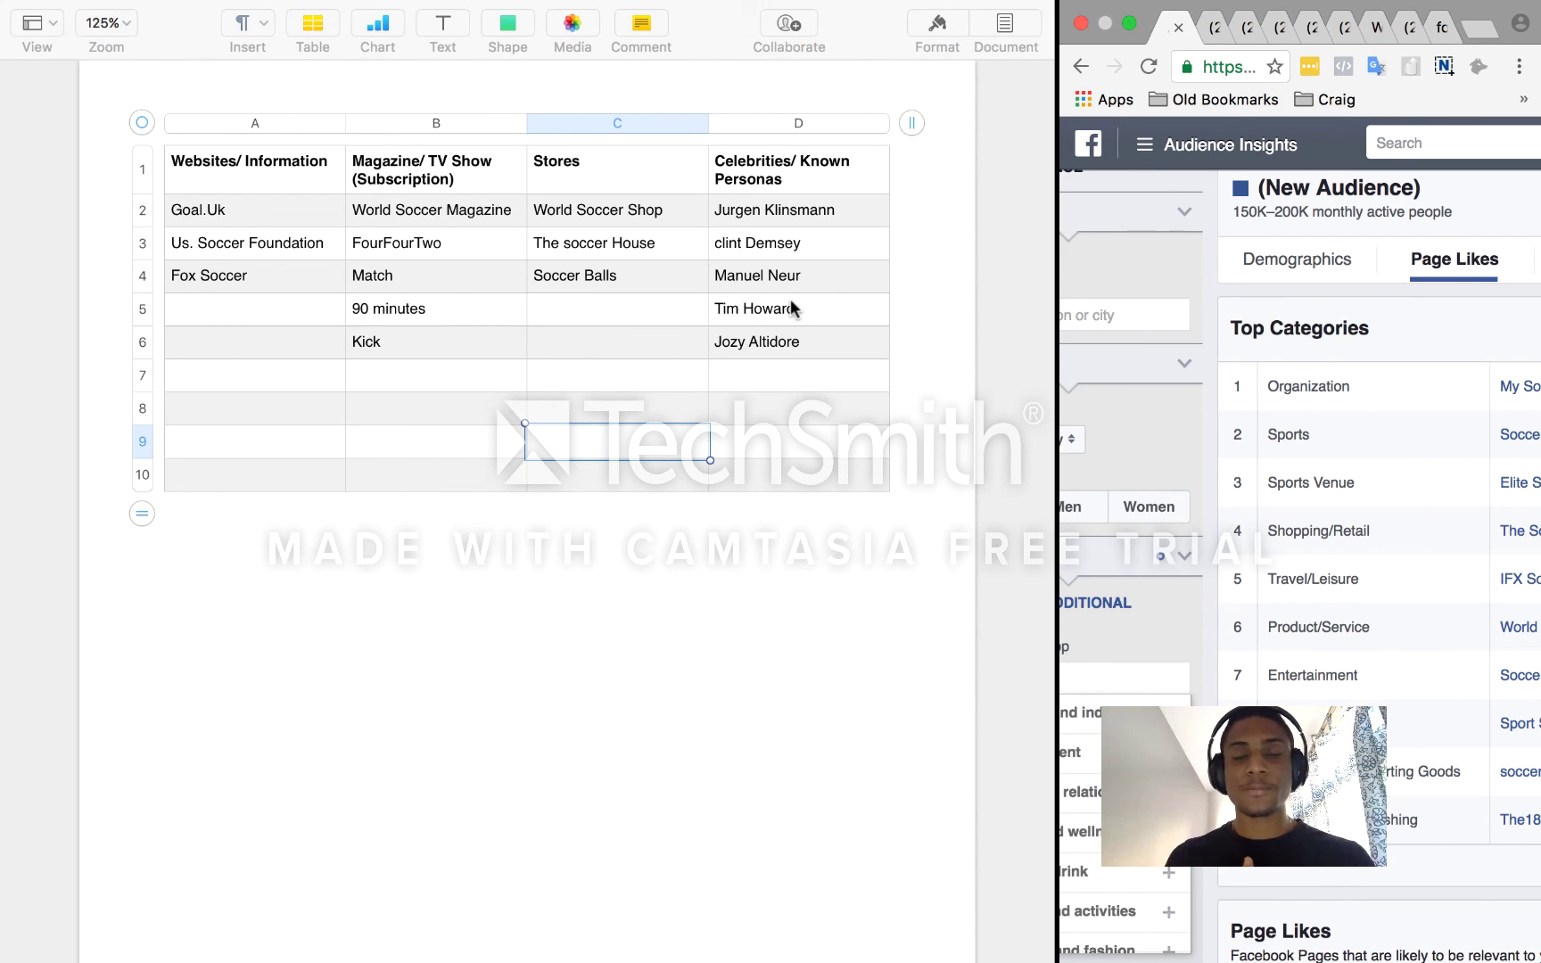
# Show Keynote's slide 3, Refresh of Steps, full screen and dismiss the Toggl reminder
pyautogui.hotkey('ctrl', 'Up')
pyautogui.click(302, 751)
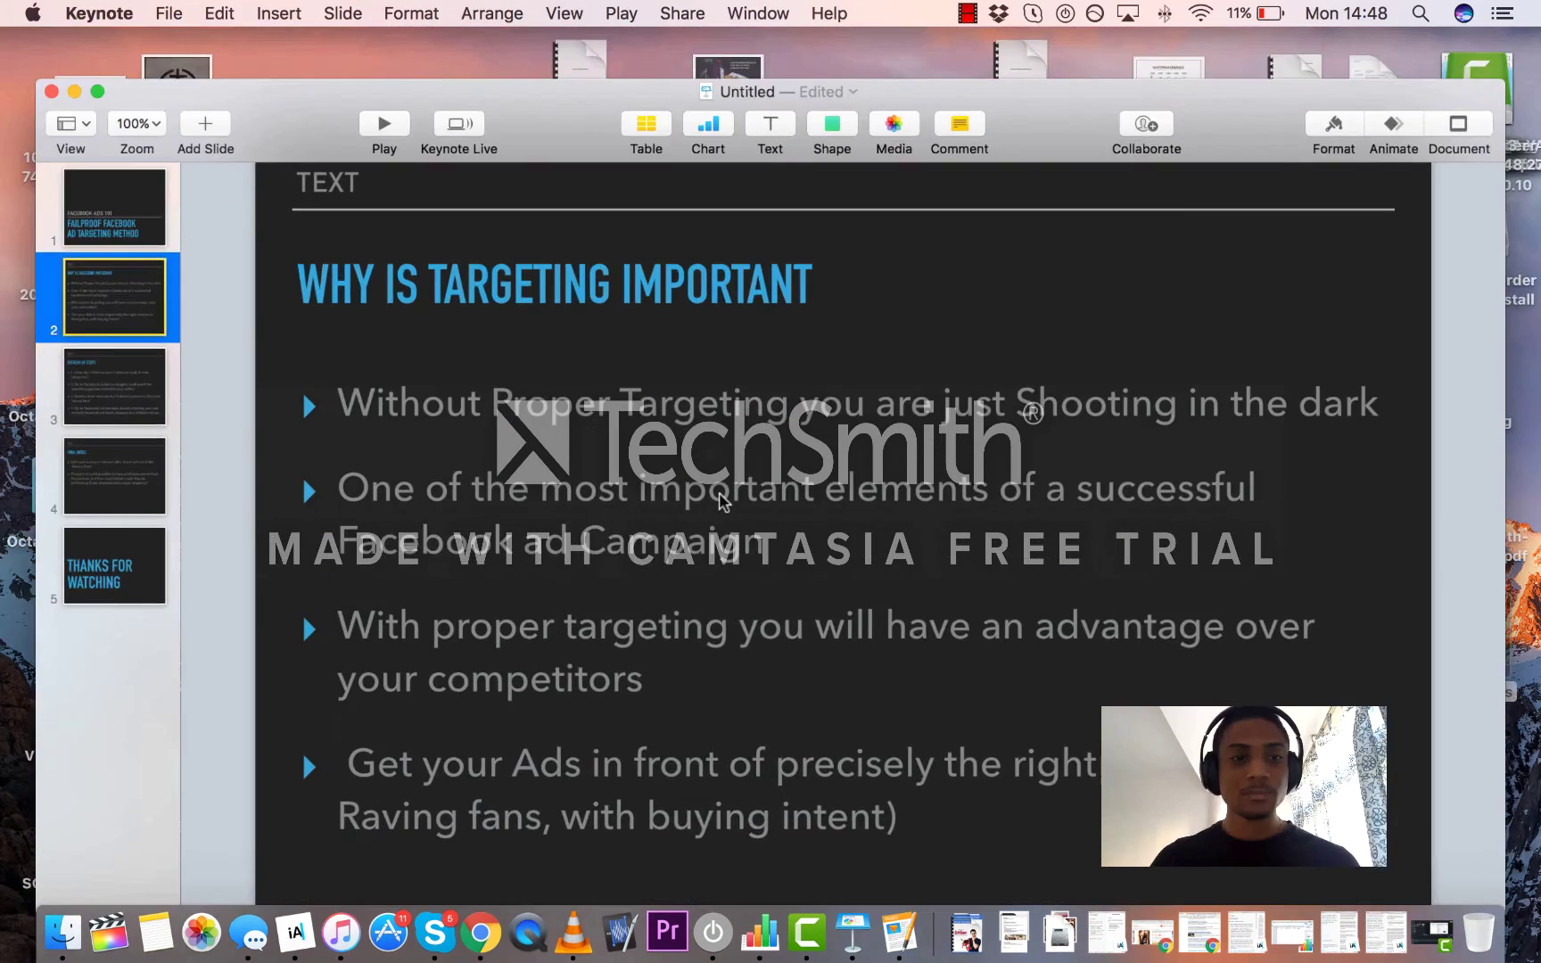
pyautogui.click(94, 401)
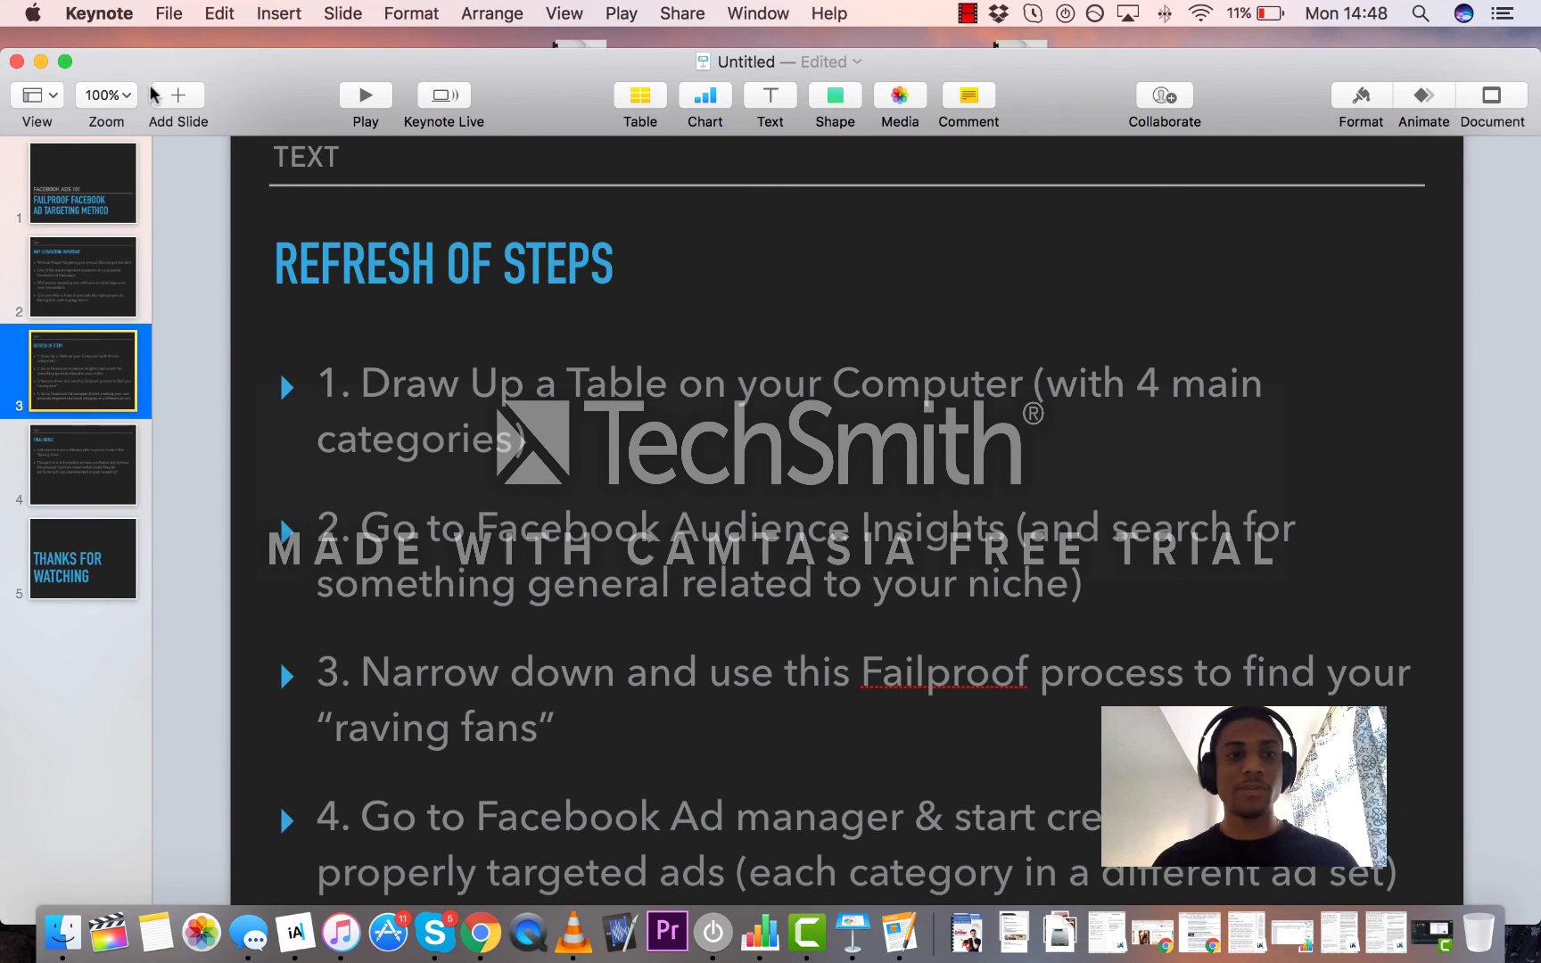
pyautogui.click(64, 62)
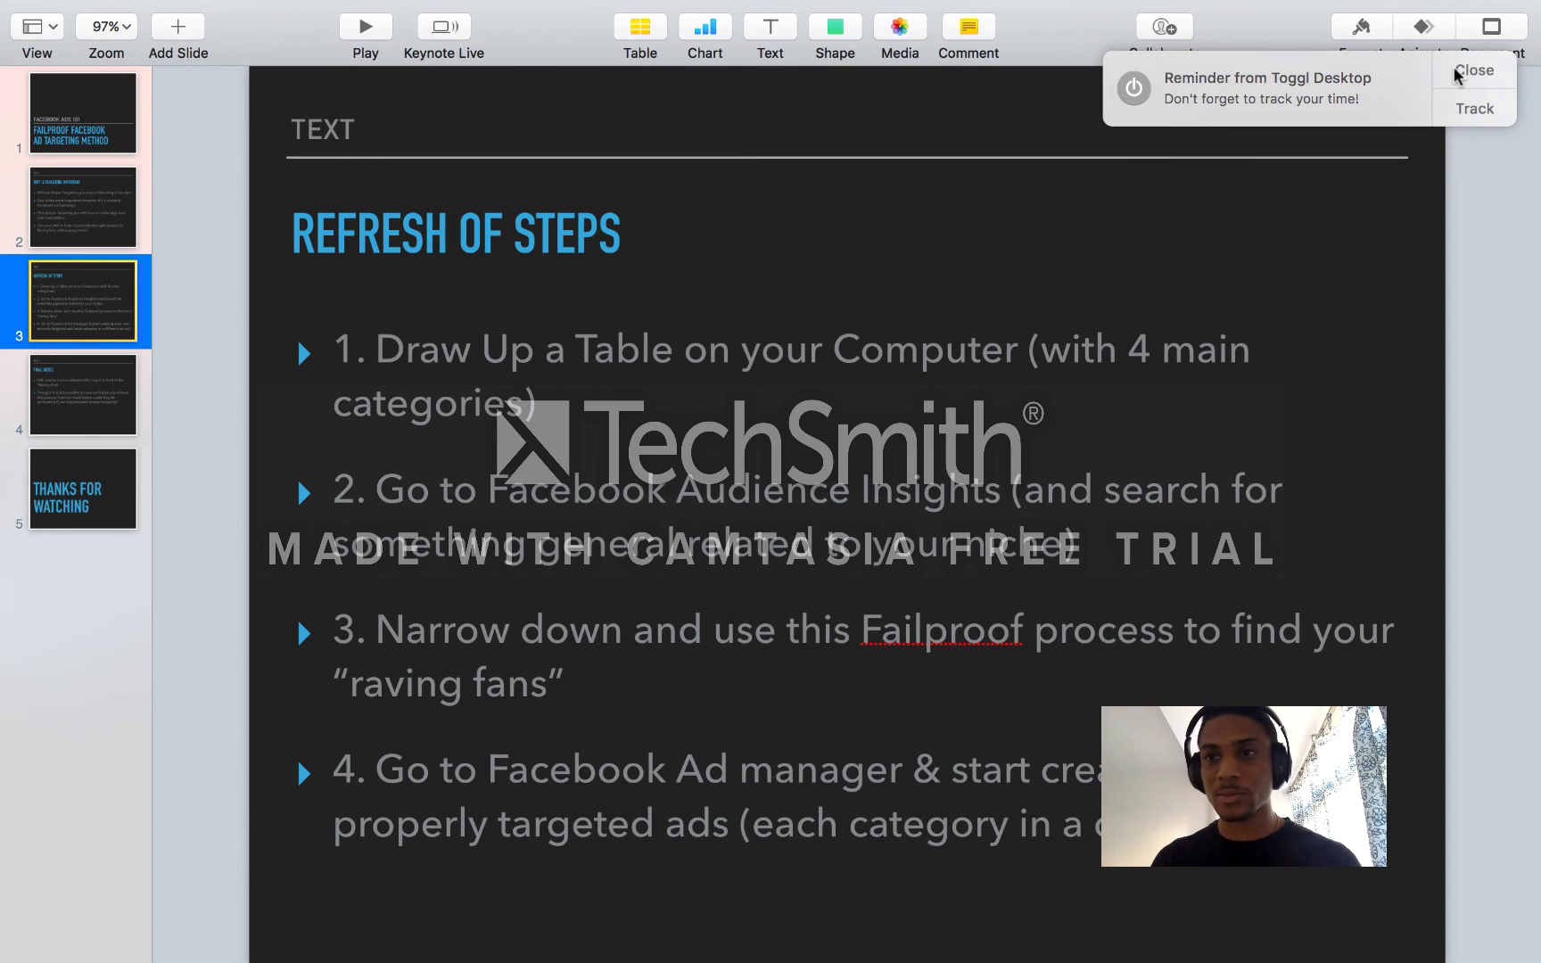
pyautogui.click(1464, 71)
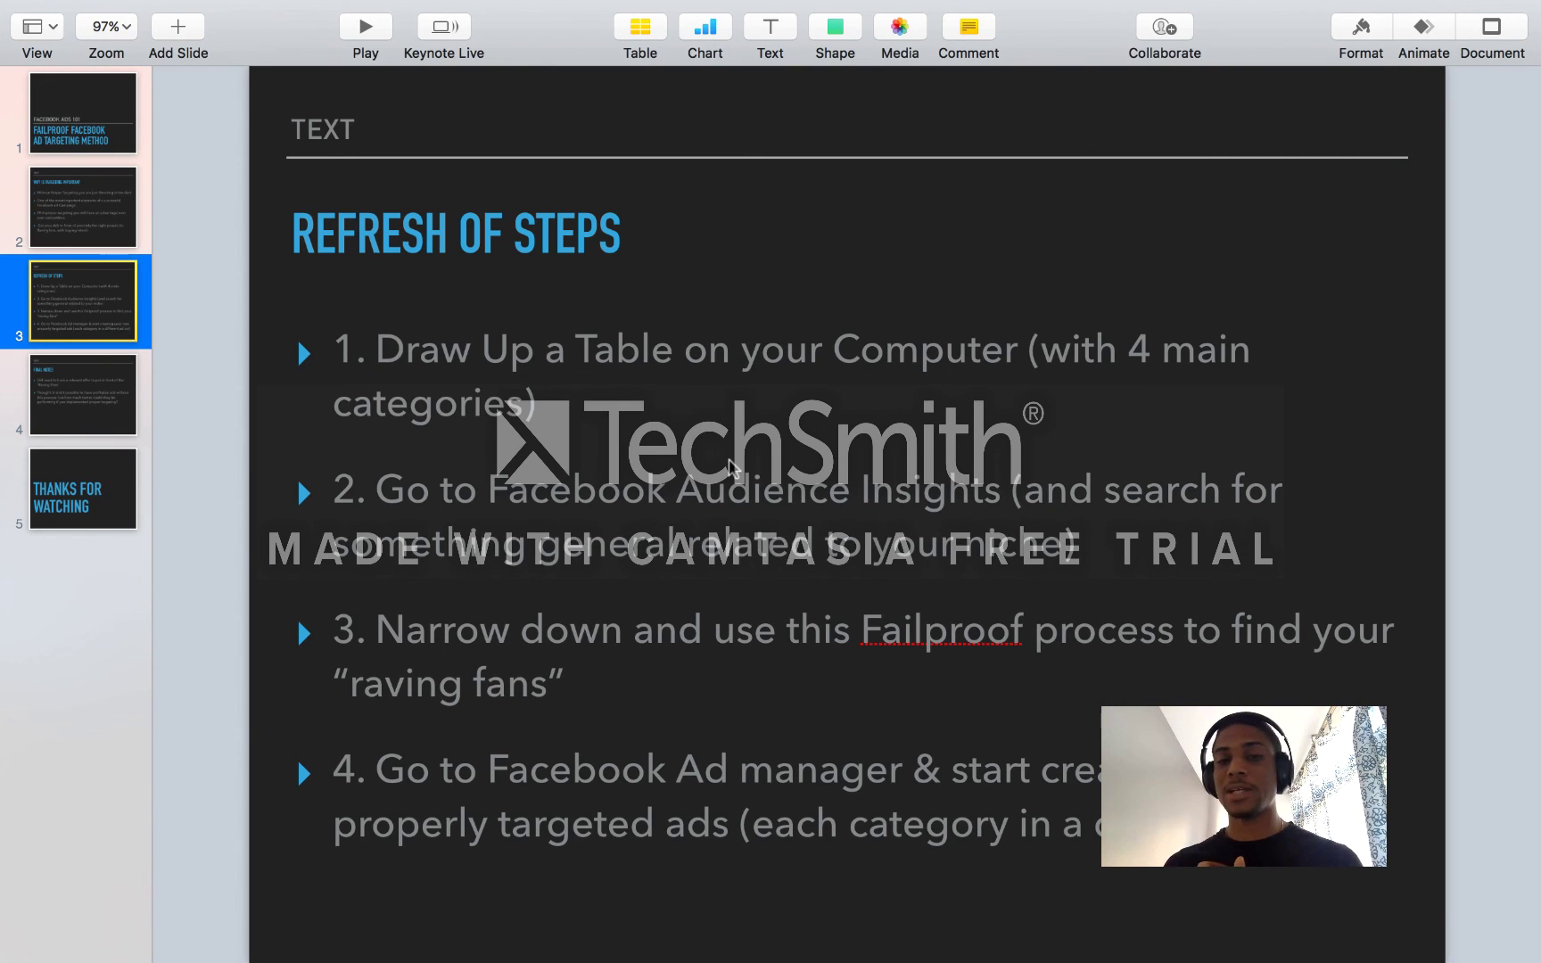
# Go to slide 4, Final Notes
pyautogui.click(69, 417)
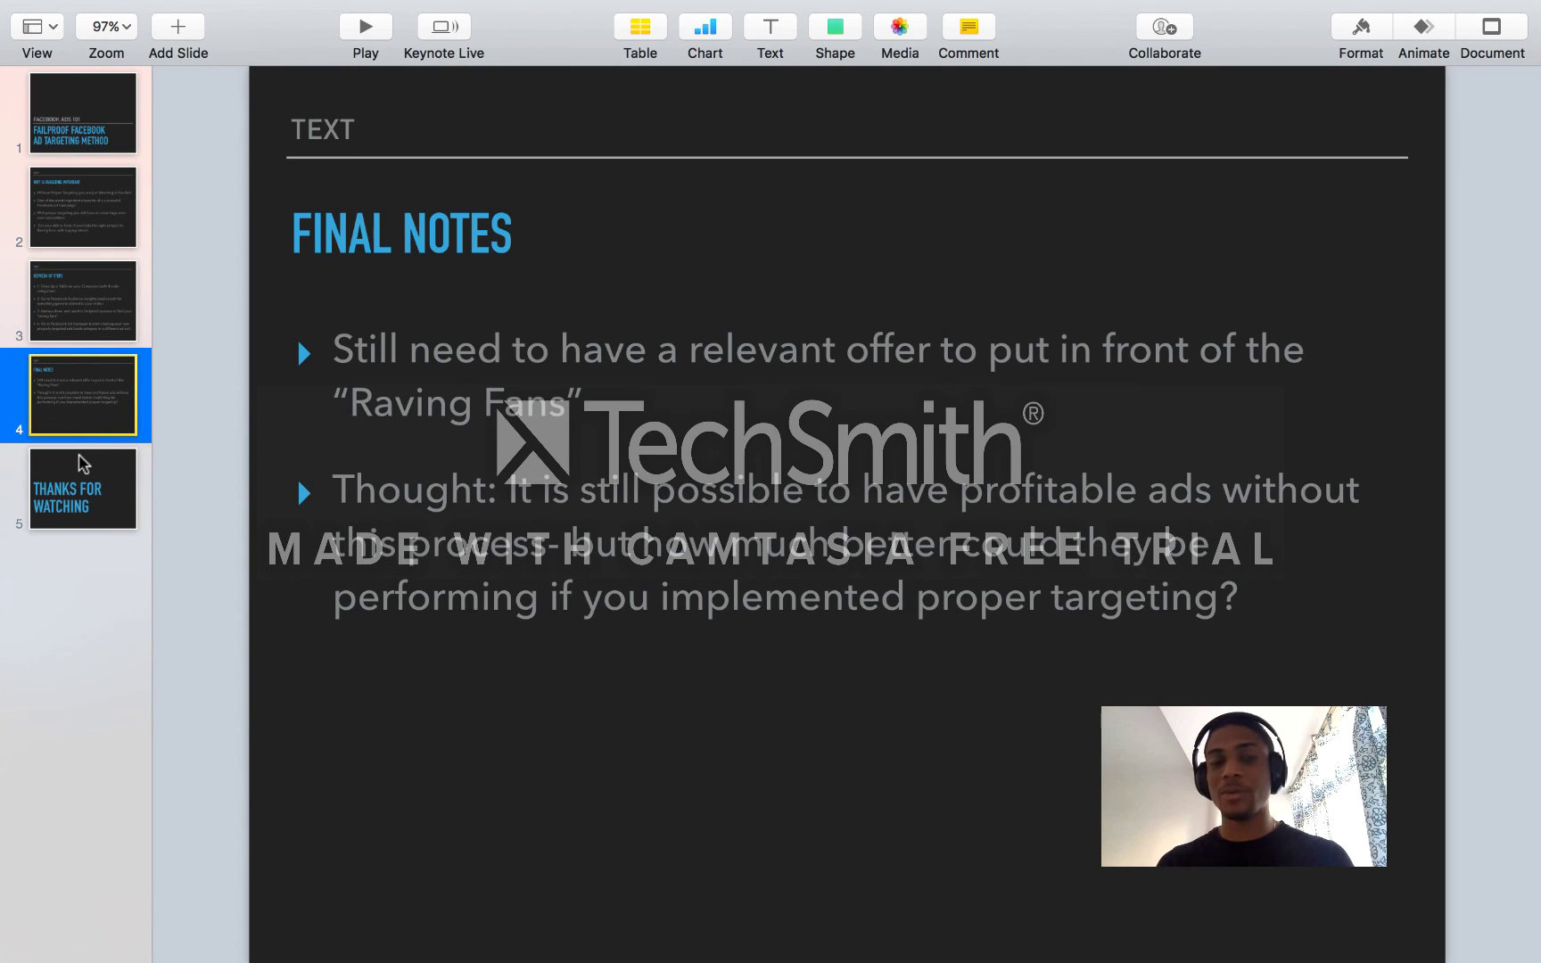
pyautogui.click(89, 480)
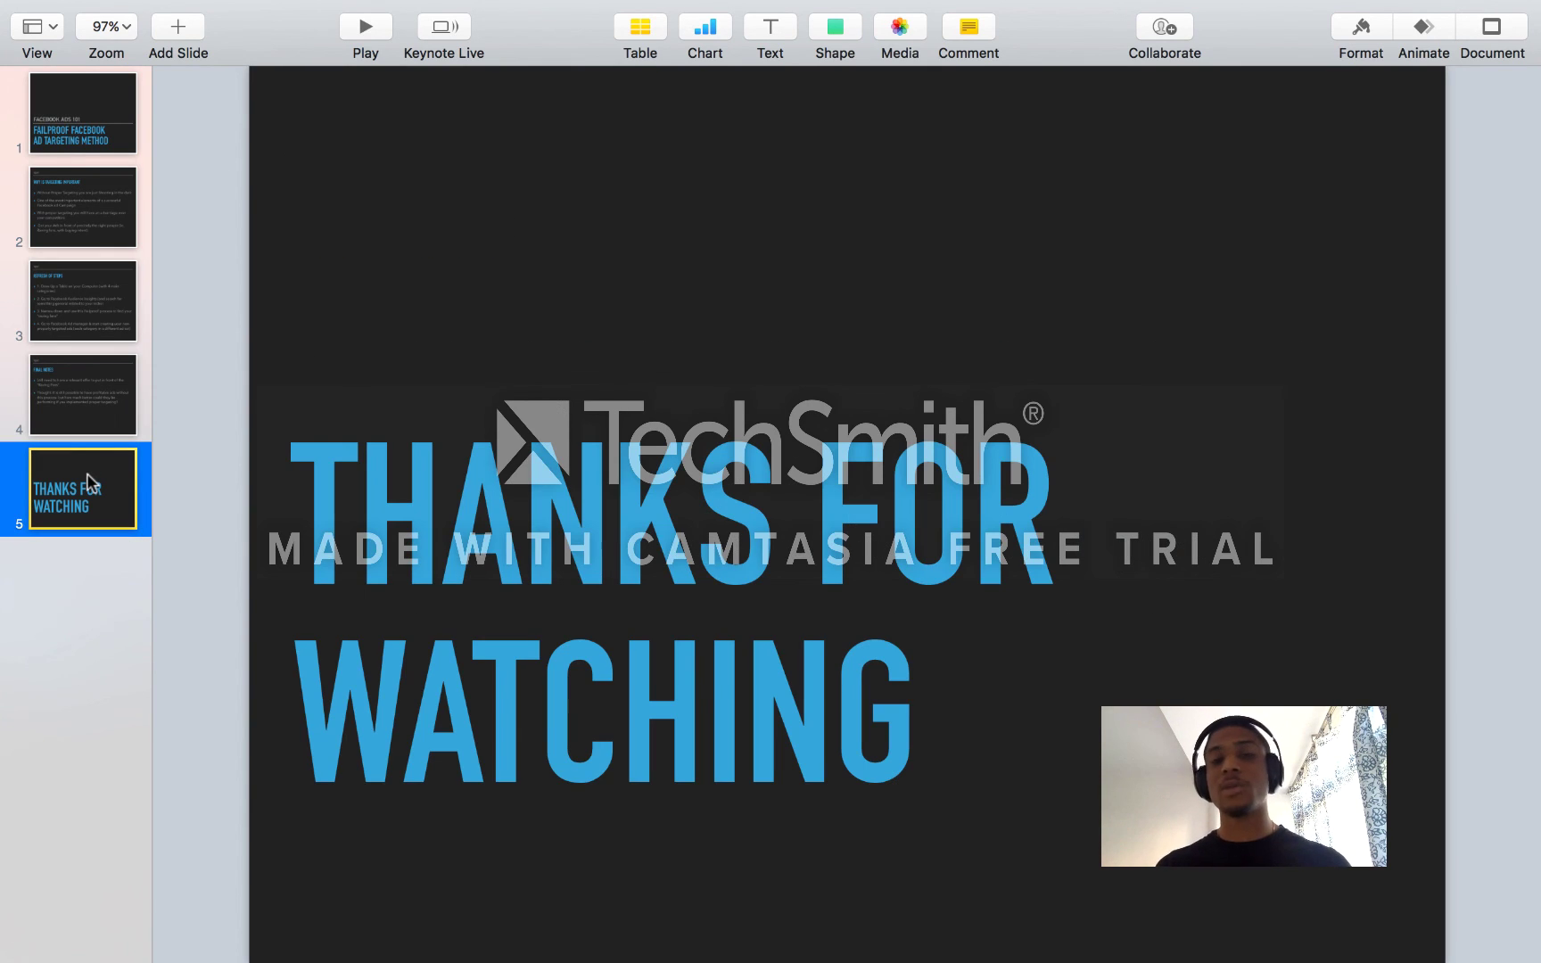